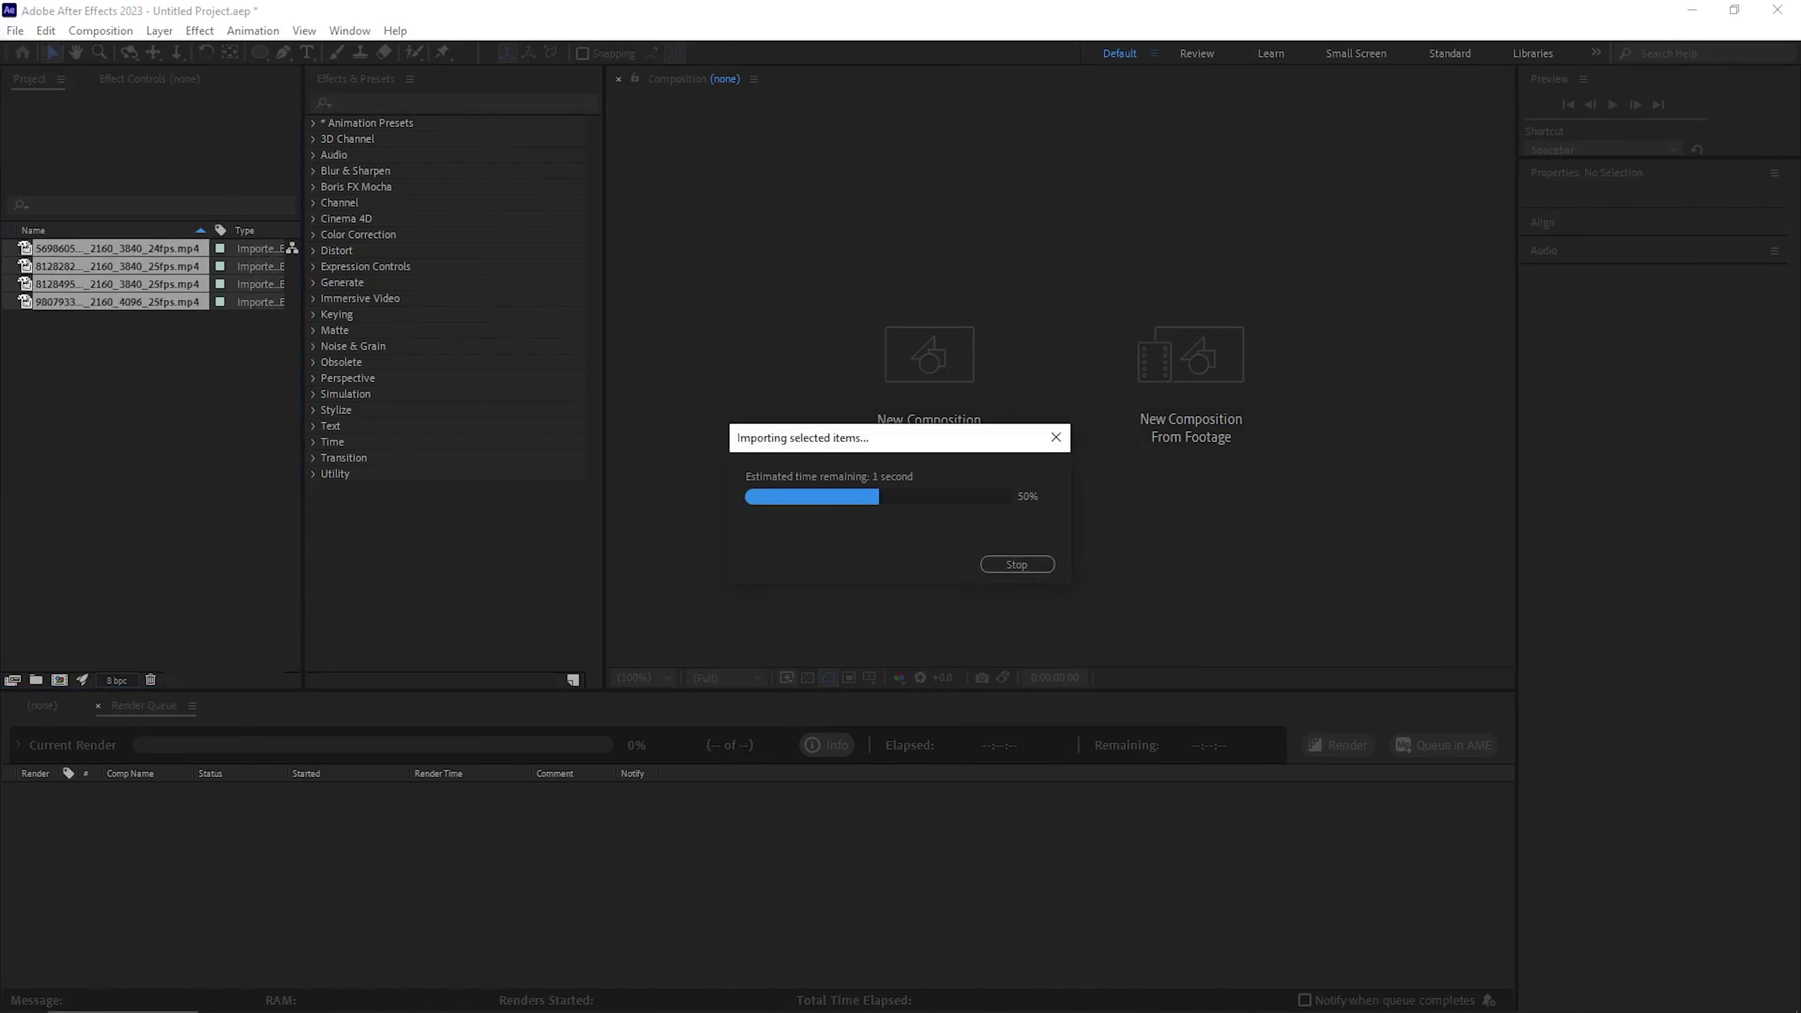
Step: Create a project folder named Videos and move all the imported MP4 clips into it
left_click(207, 479)
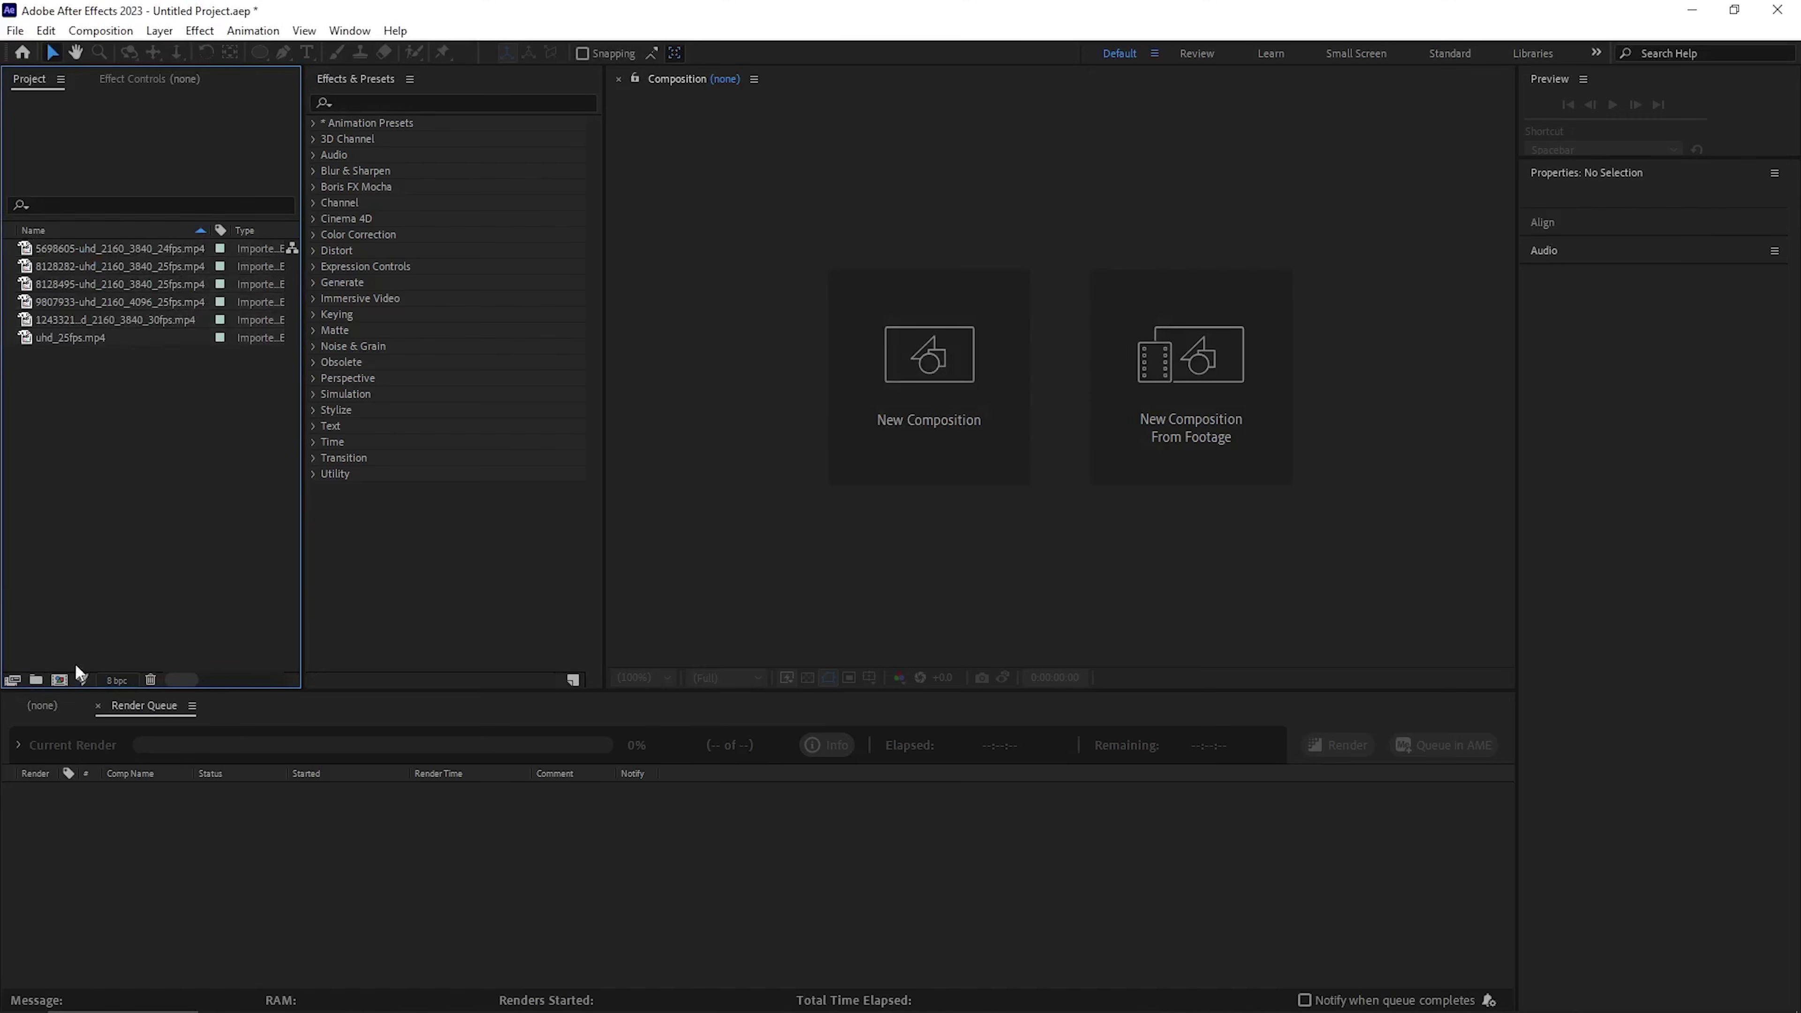
left_click(36, 680)
type("Vide")
key("Return")
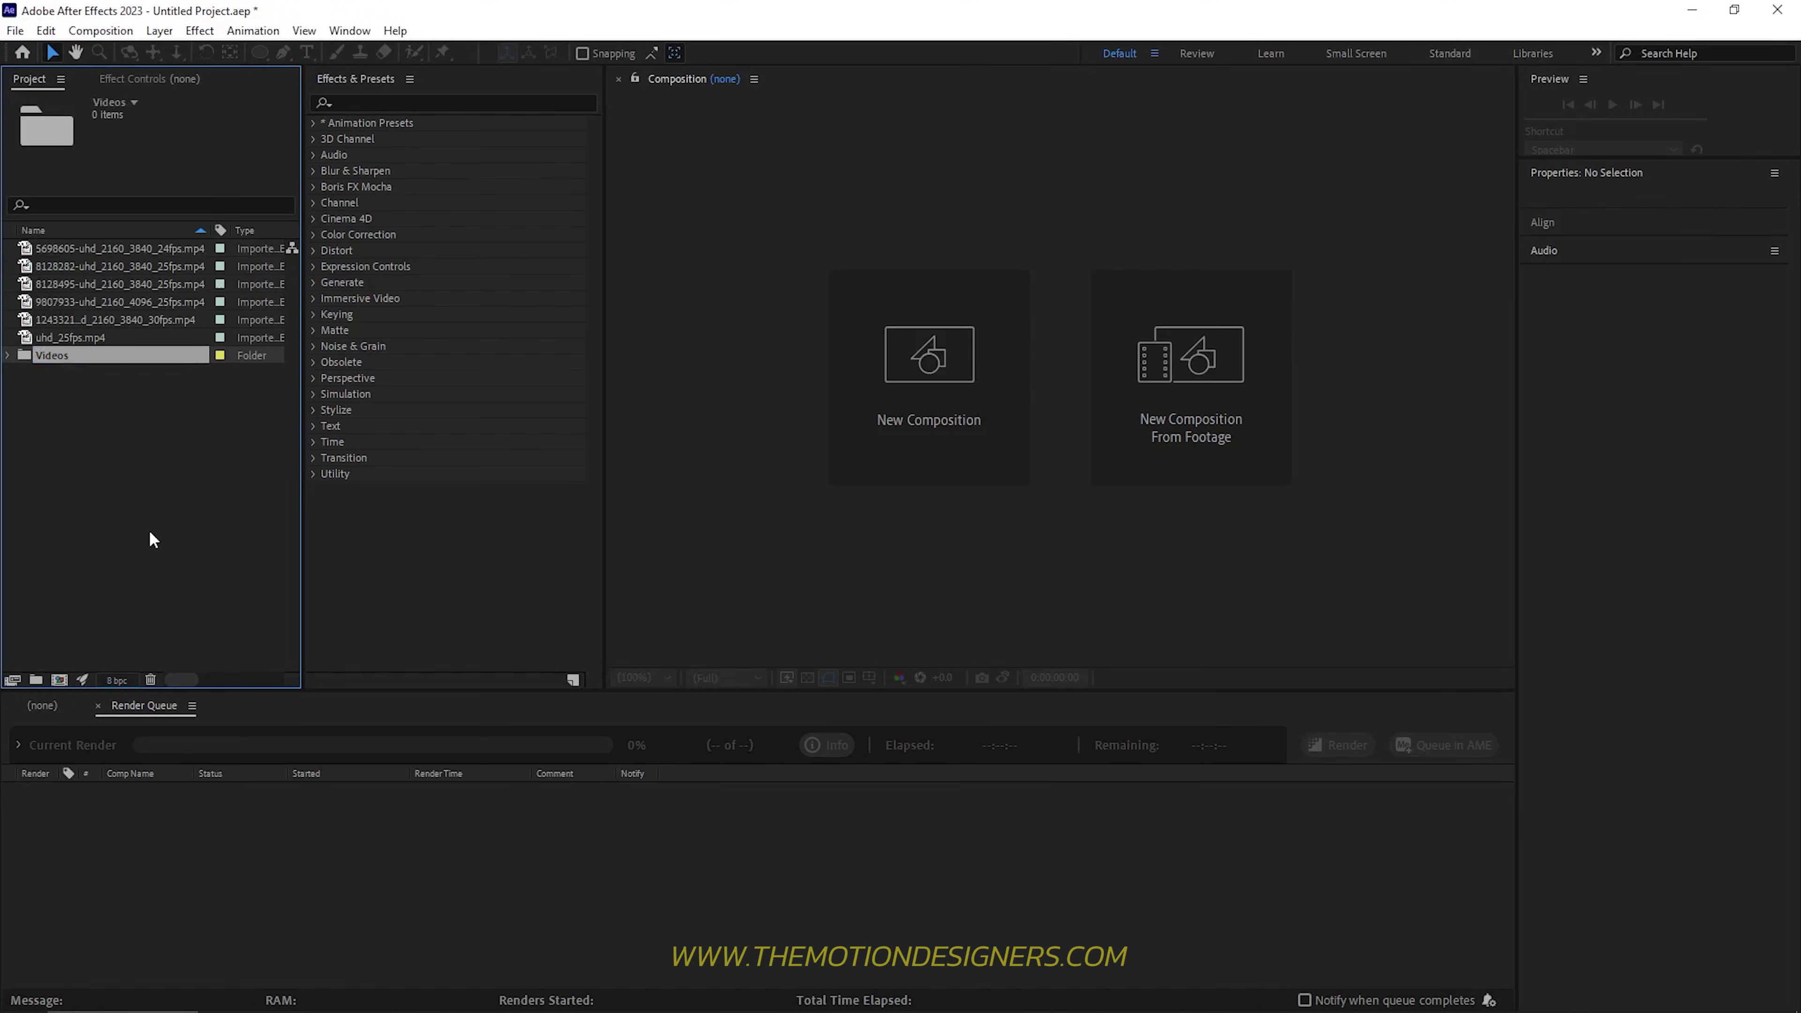
left_click(87, 335)
left_click(90, 250, "shift")
left_click_drag(90, 249, 71, 359)
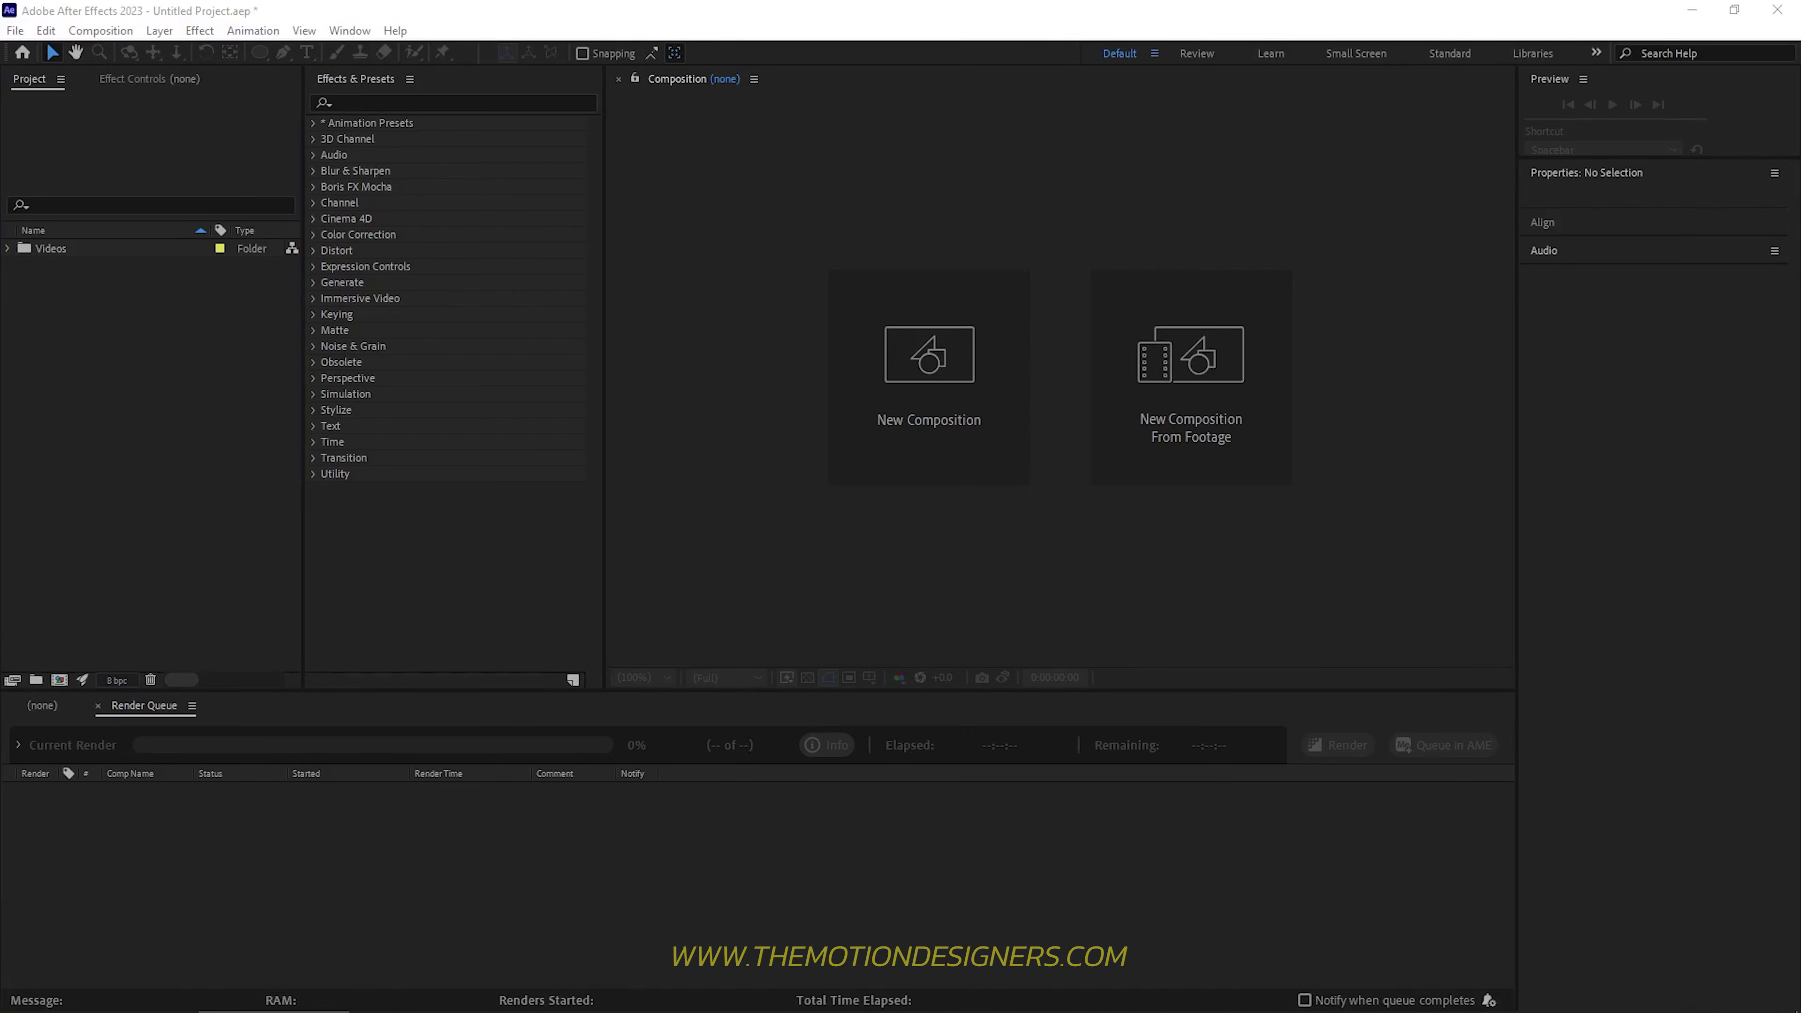
Step: Import Footage.mov into the project and create a composition from it
left_click_drag(312, 454, 180, 456)
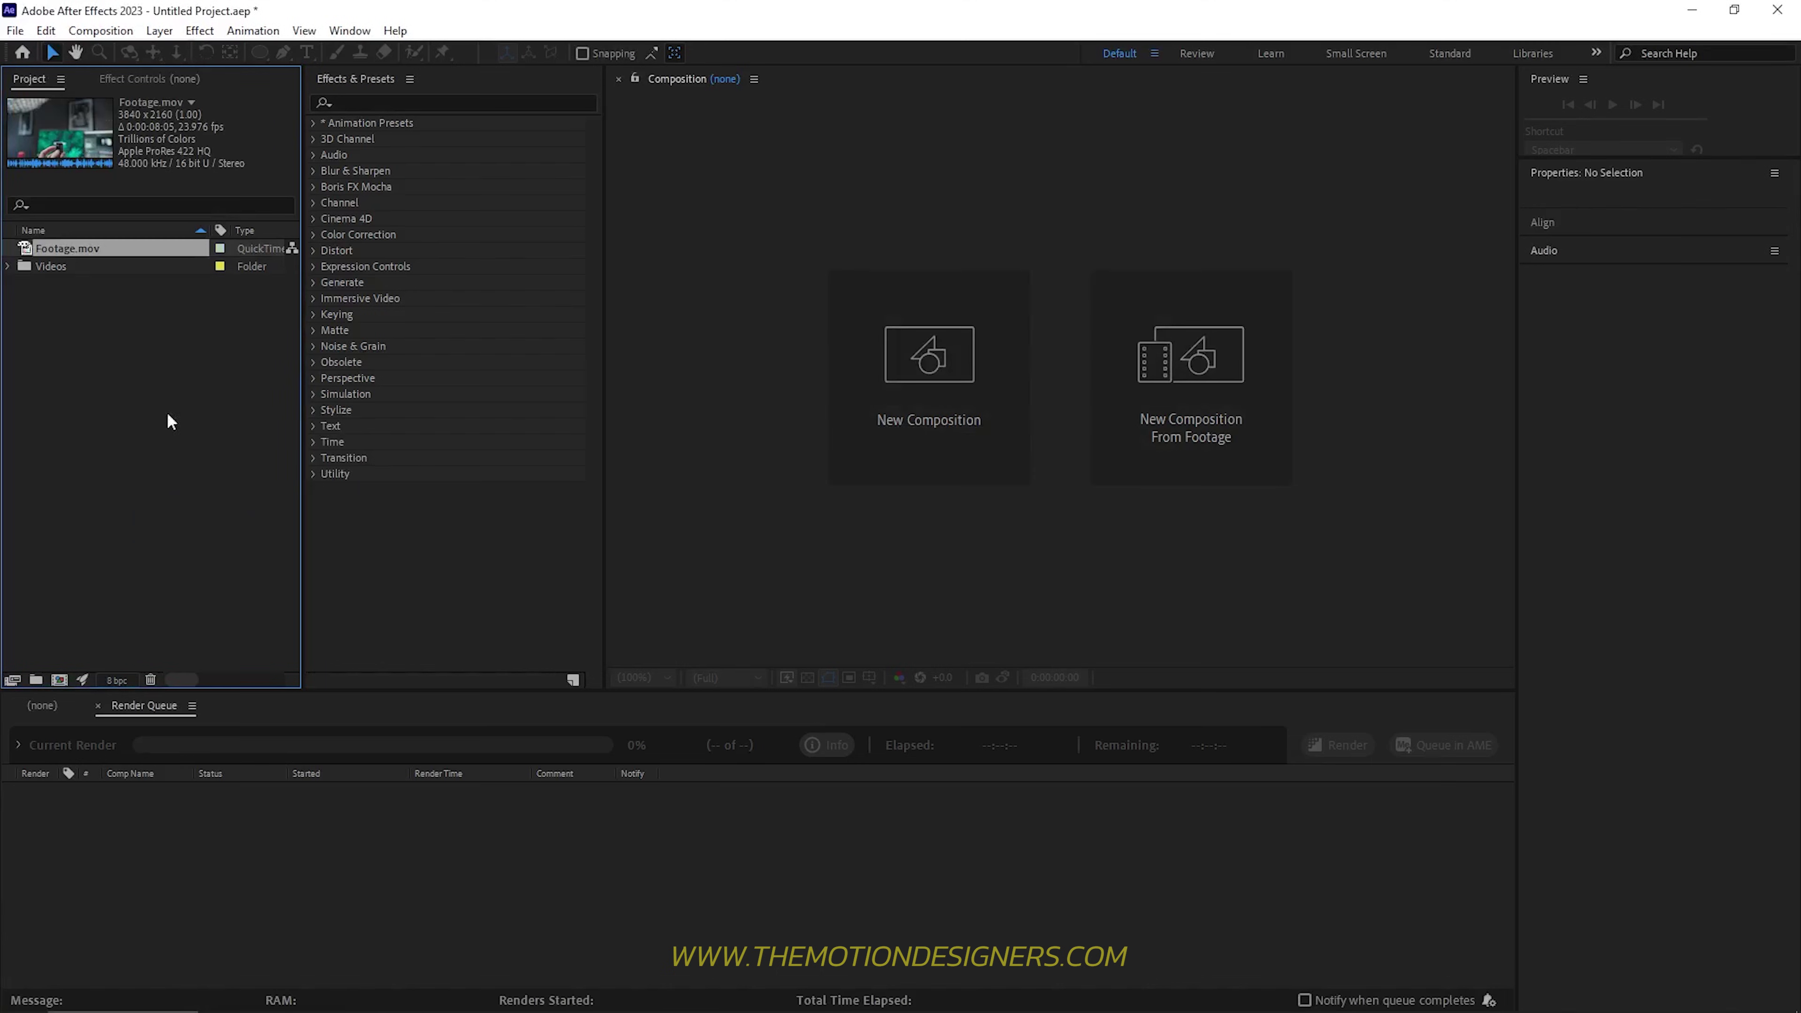
left_click_drag(34, 257, 12, 679)
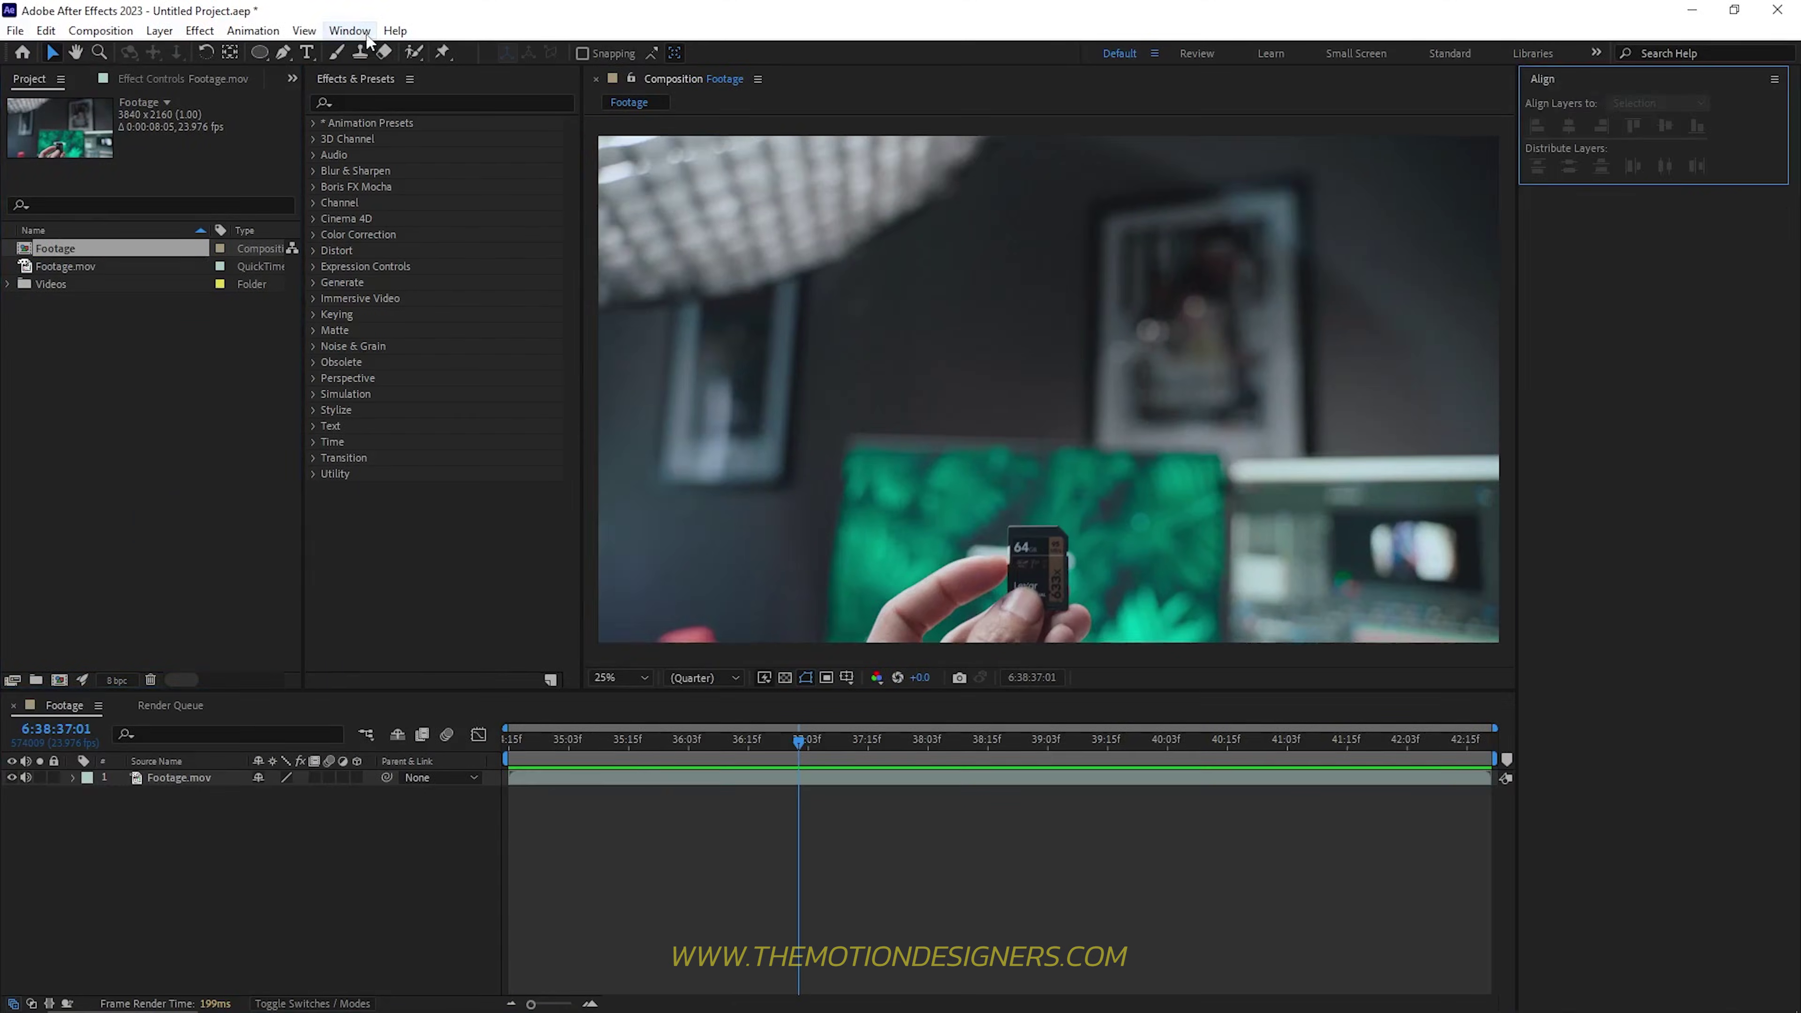
Step: Show the Tracker panel in the workspace
left_click(349, 30)
left_click(349, 31)
left_click(395, 31)
mouse_move(365, 31)
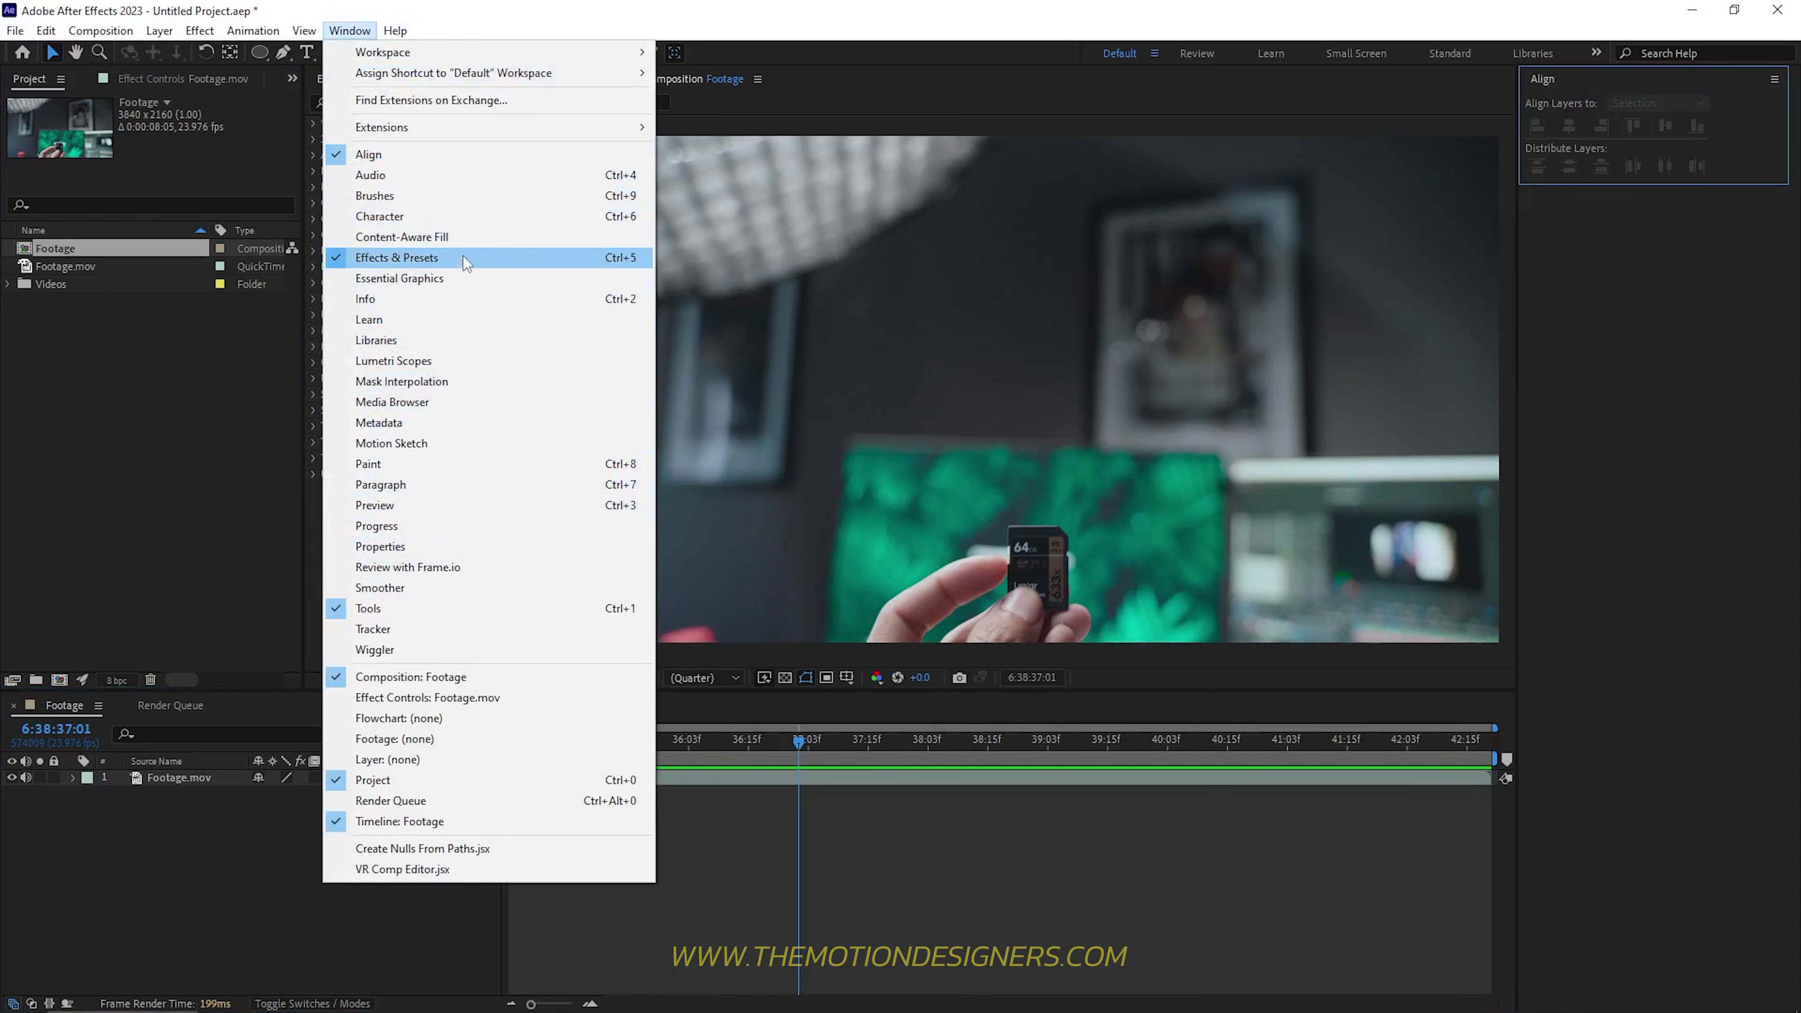
left_click(456, 632)
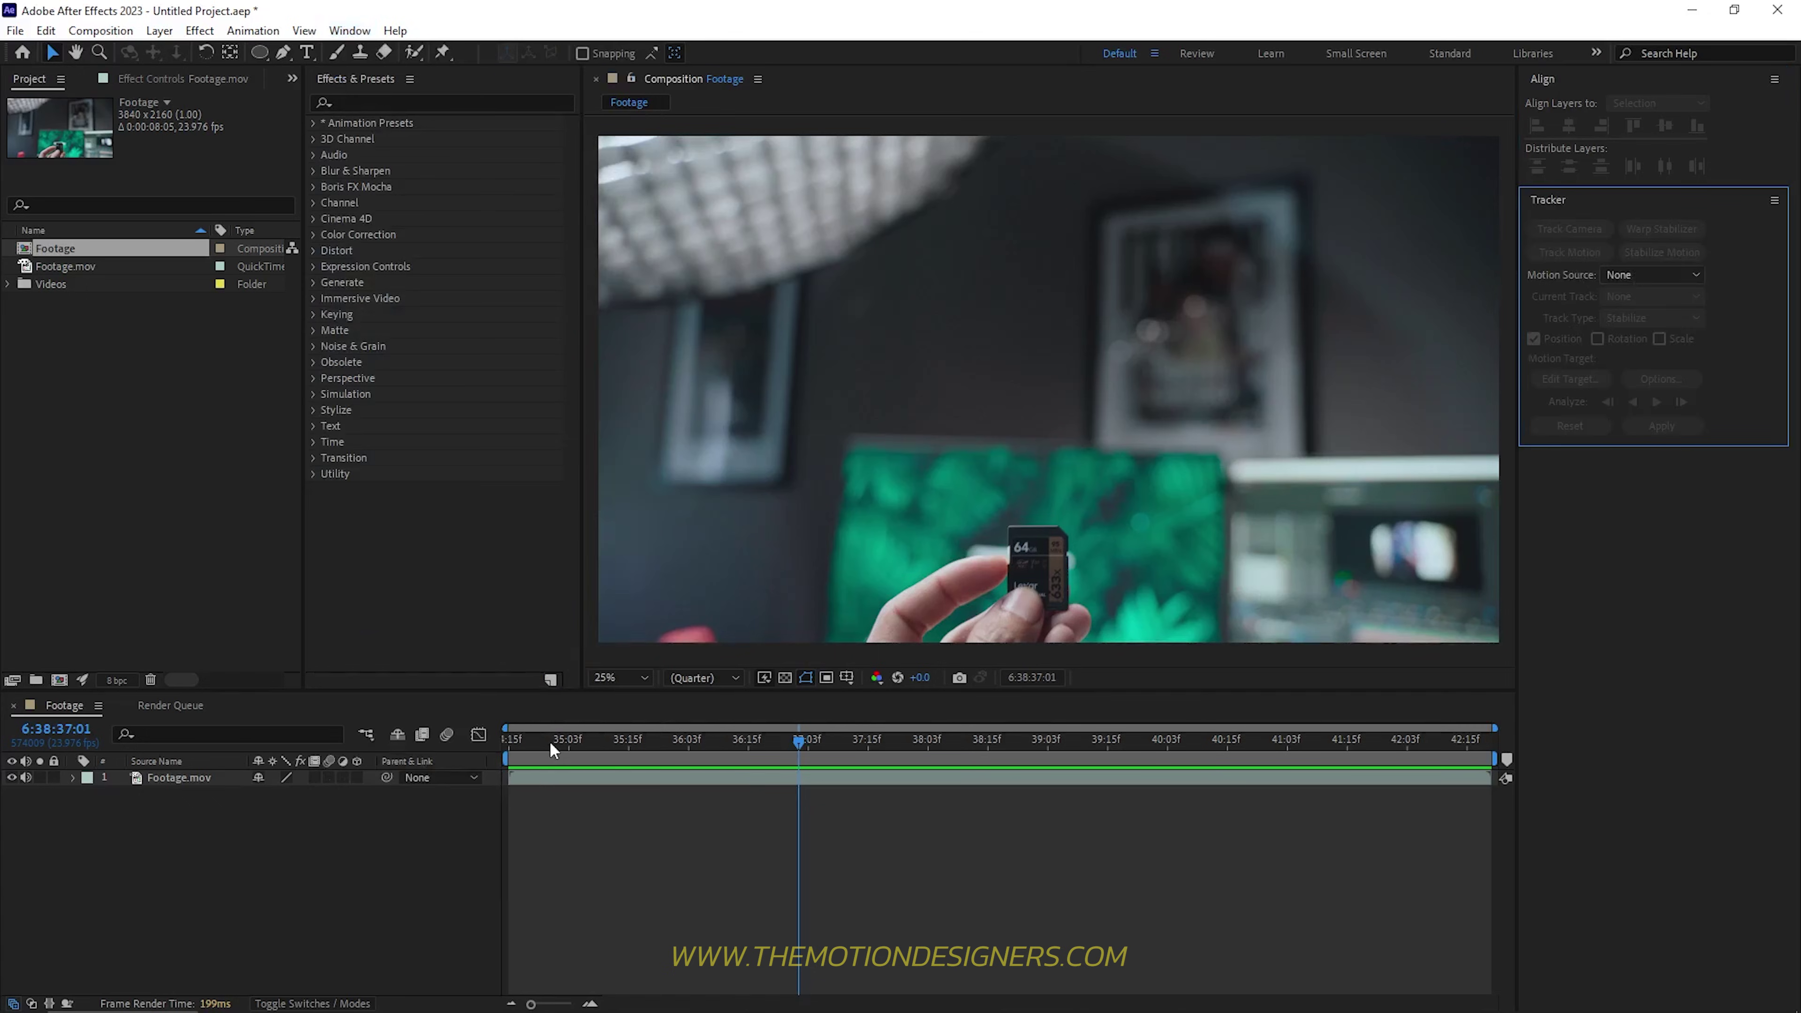
Step: Motion-track the Footage.mov layer from its first frame, with the track point placed over the 64 GB label on the memory card
left_click(598, 778)
left_click_drag(599, 739, 469, 762)
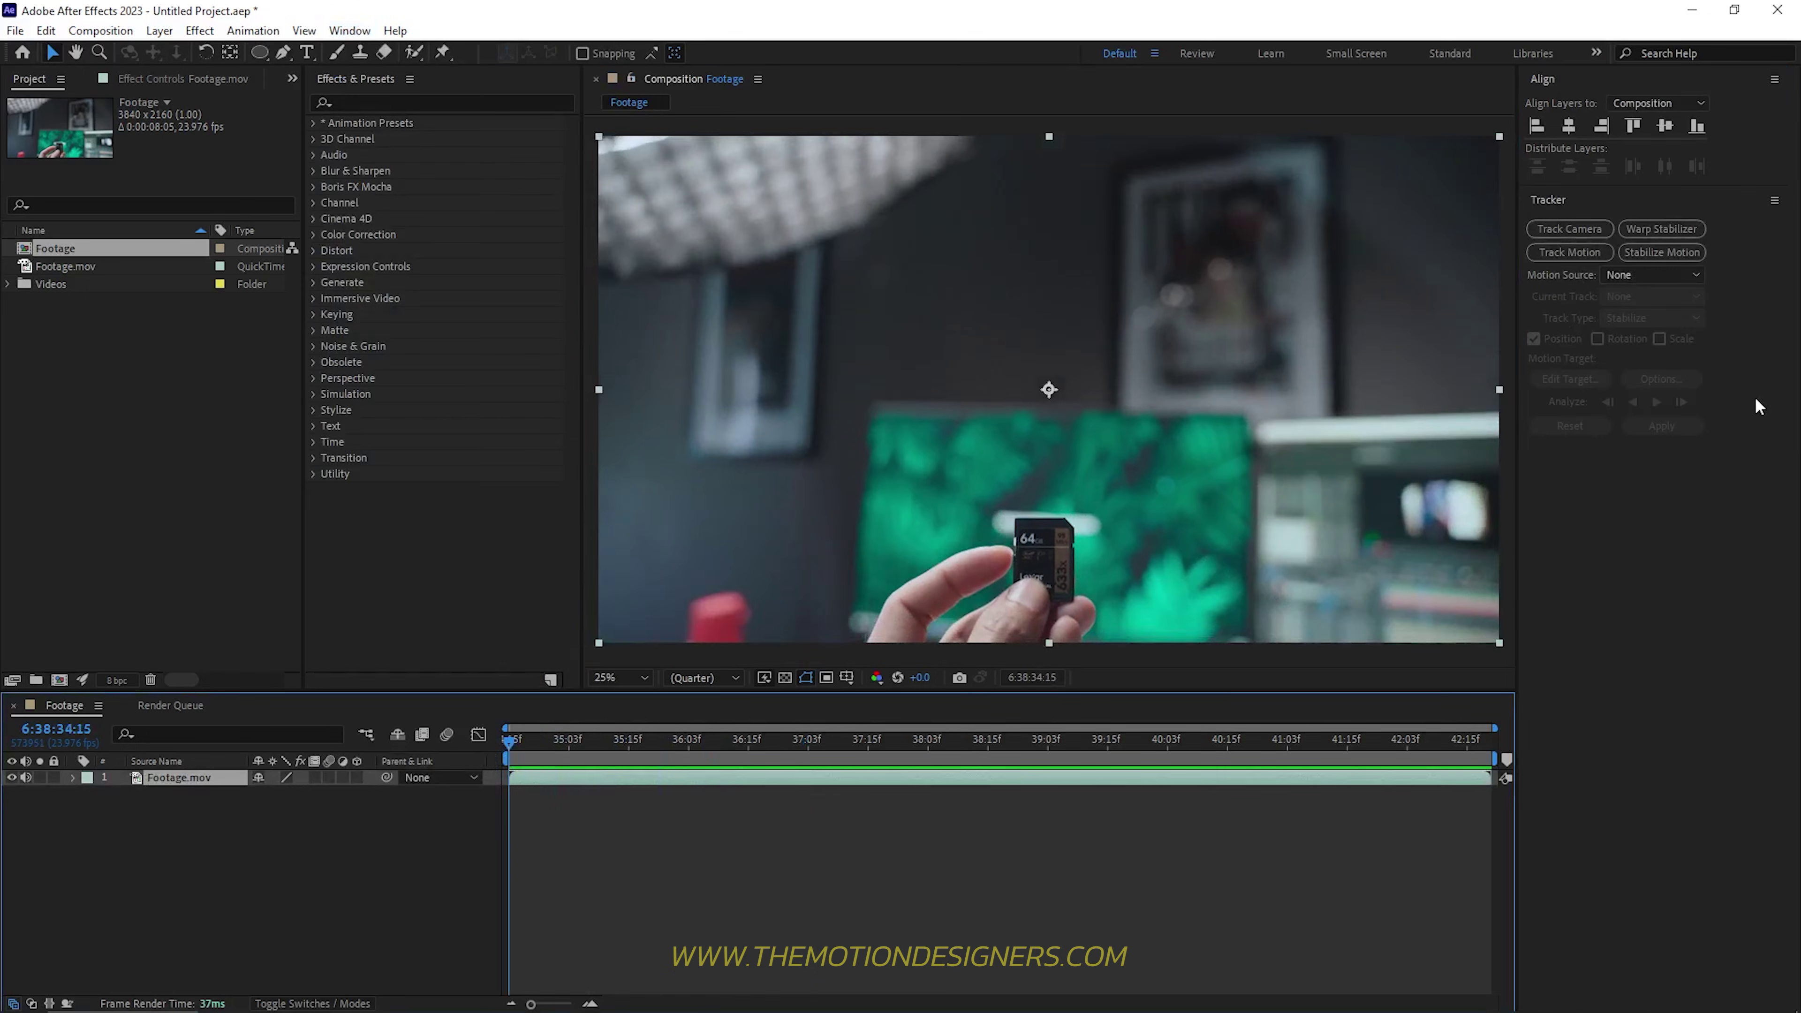
left_click(1576, 251)
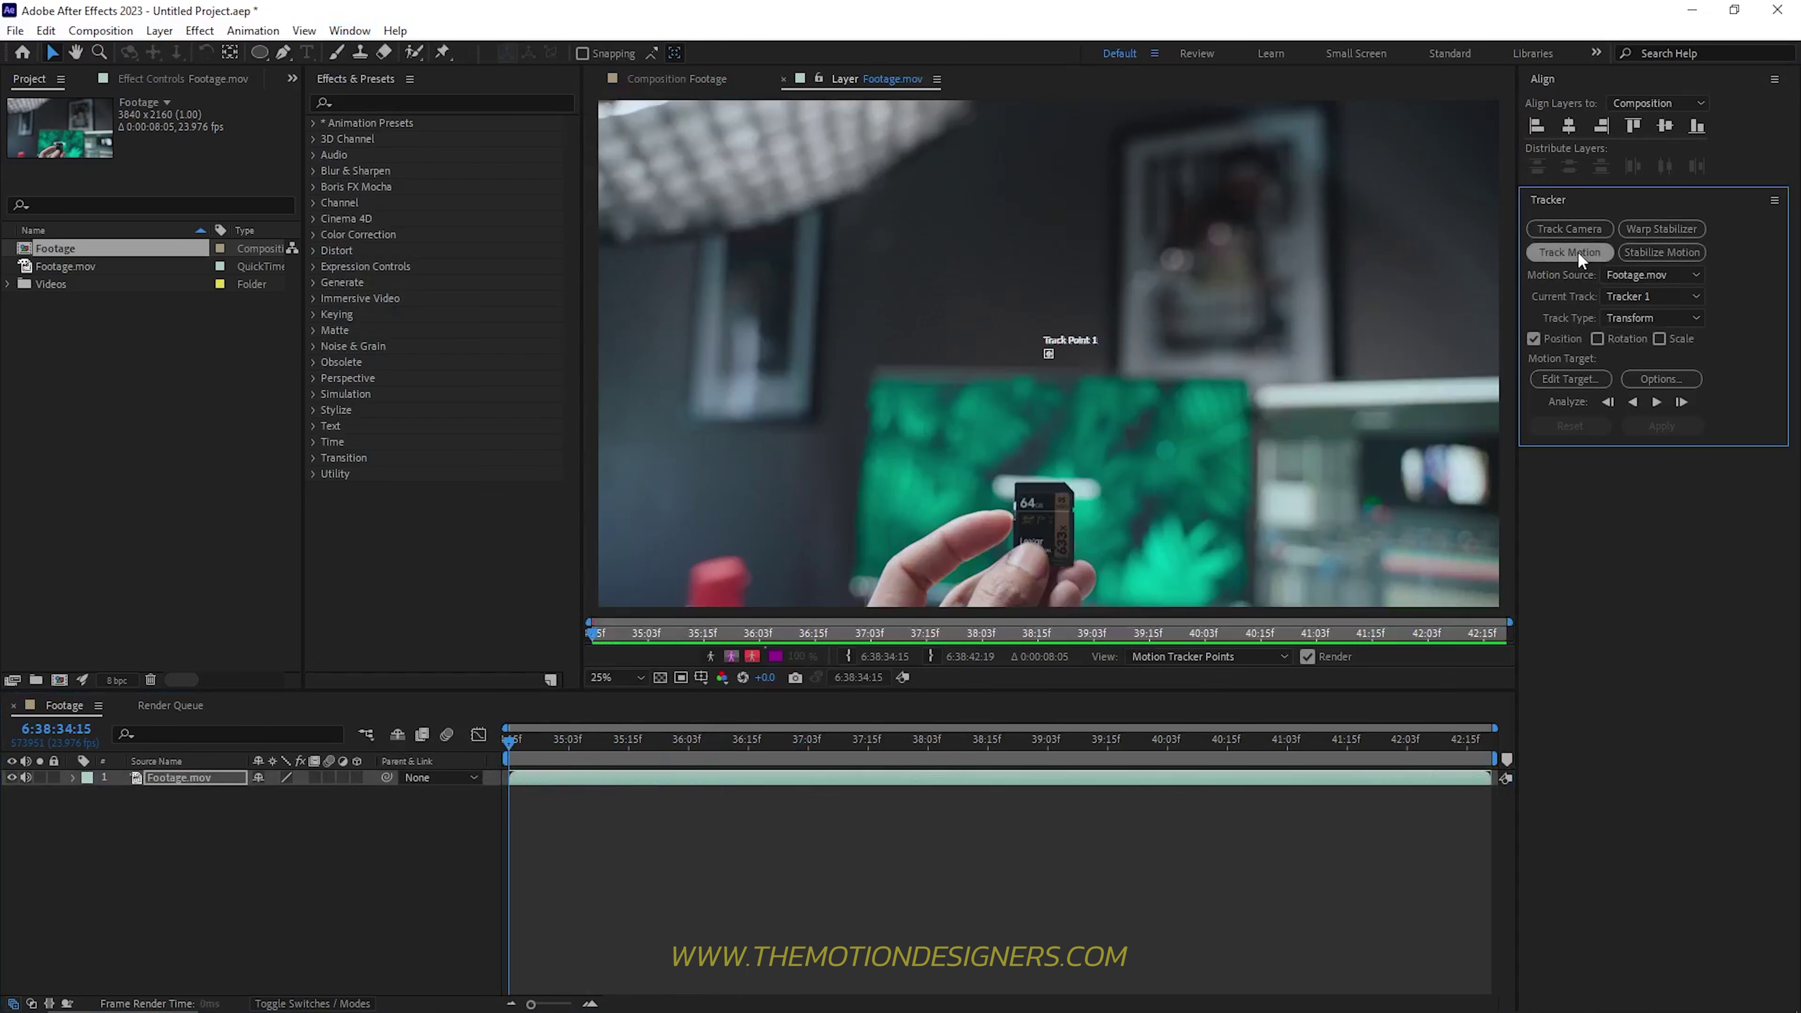
scroll(1081, 538, "up", 2)
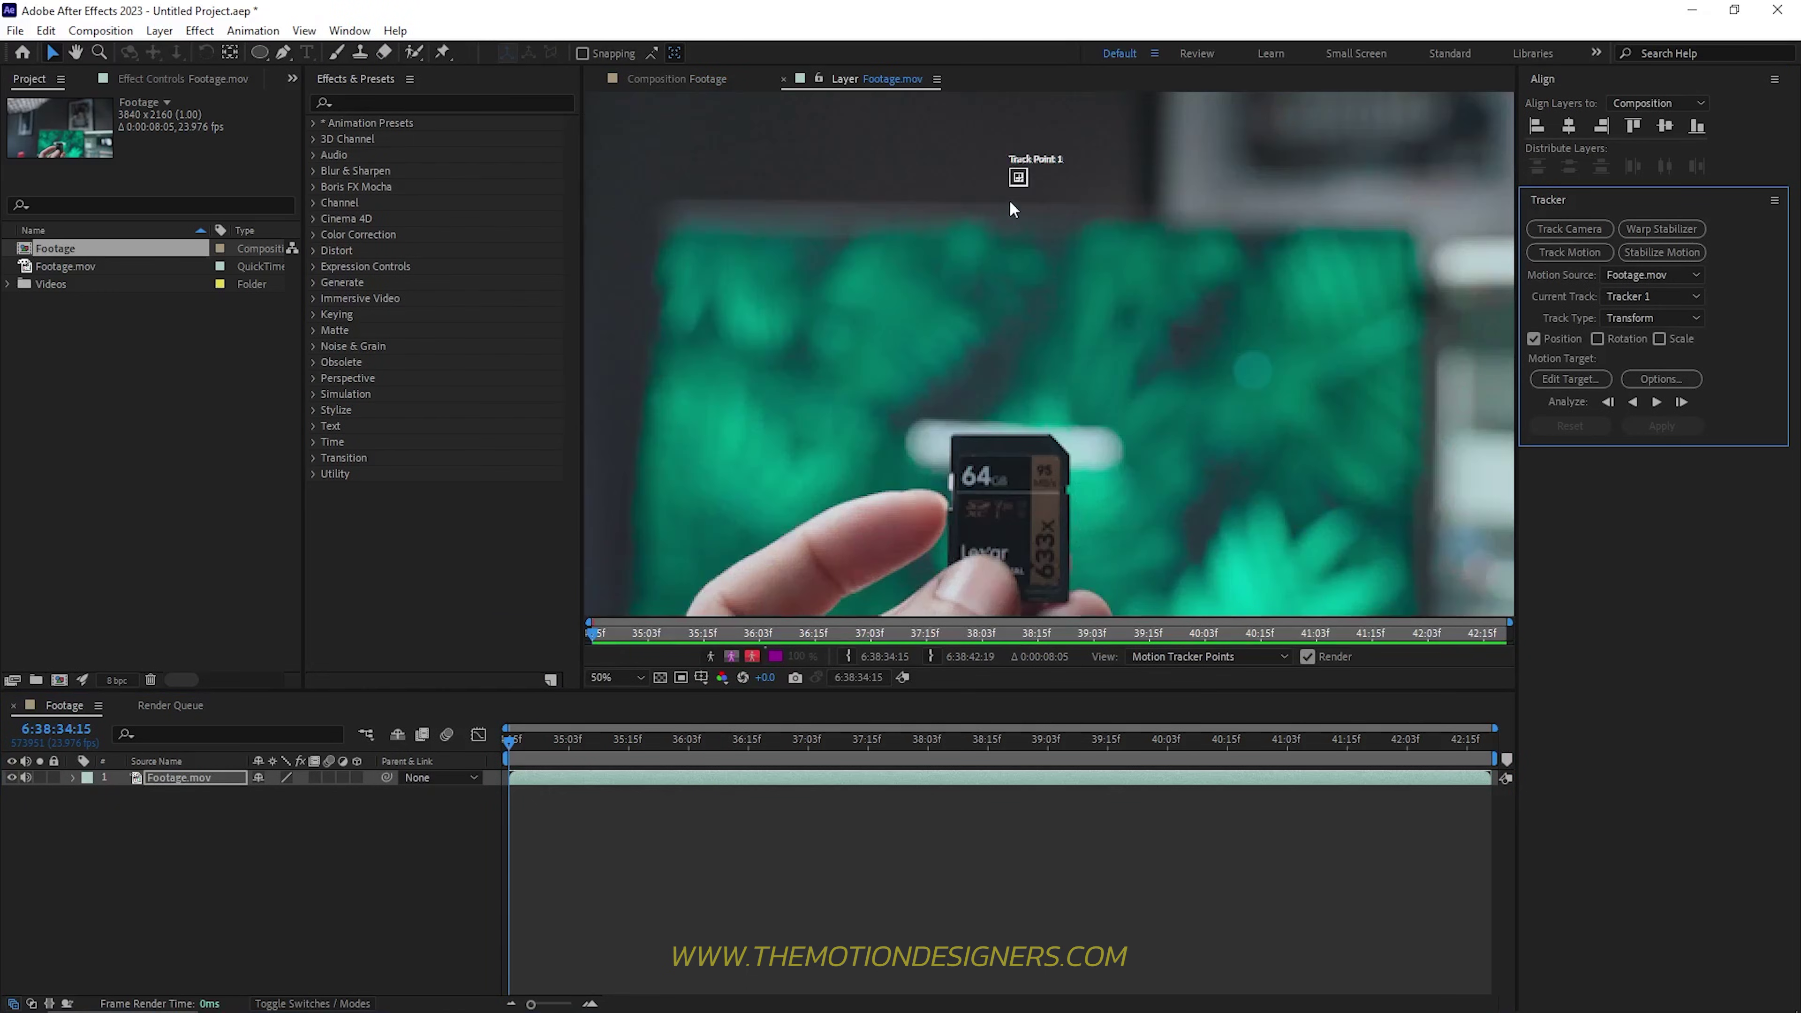
left_click_drag(1027, 190, 1083, 496)
scroll(1084, 496, "down", 2)
left_click_drag(946, 383, 1019, 357)
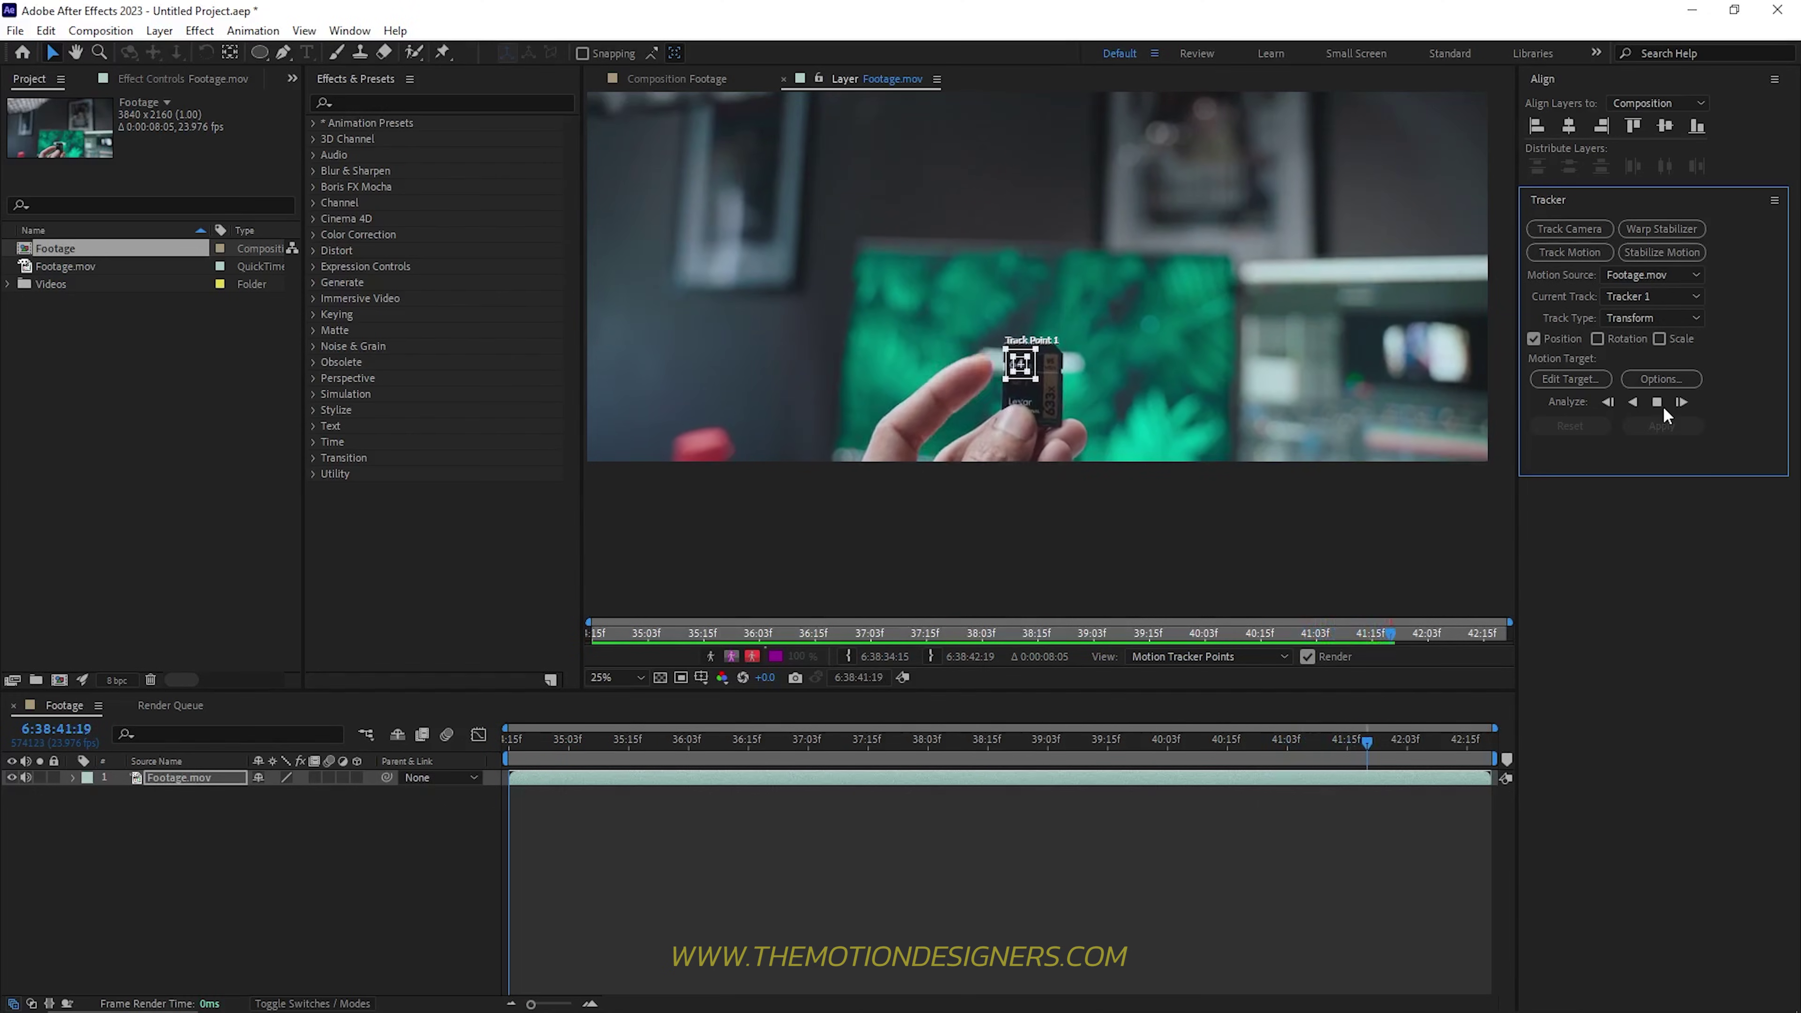
Step: Add a null object to the Footage composition and rename it Tracking info
left_click(159, 30)
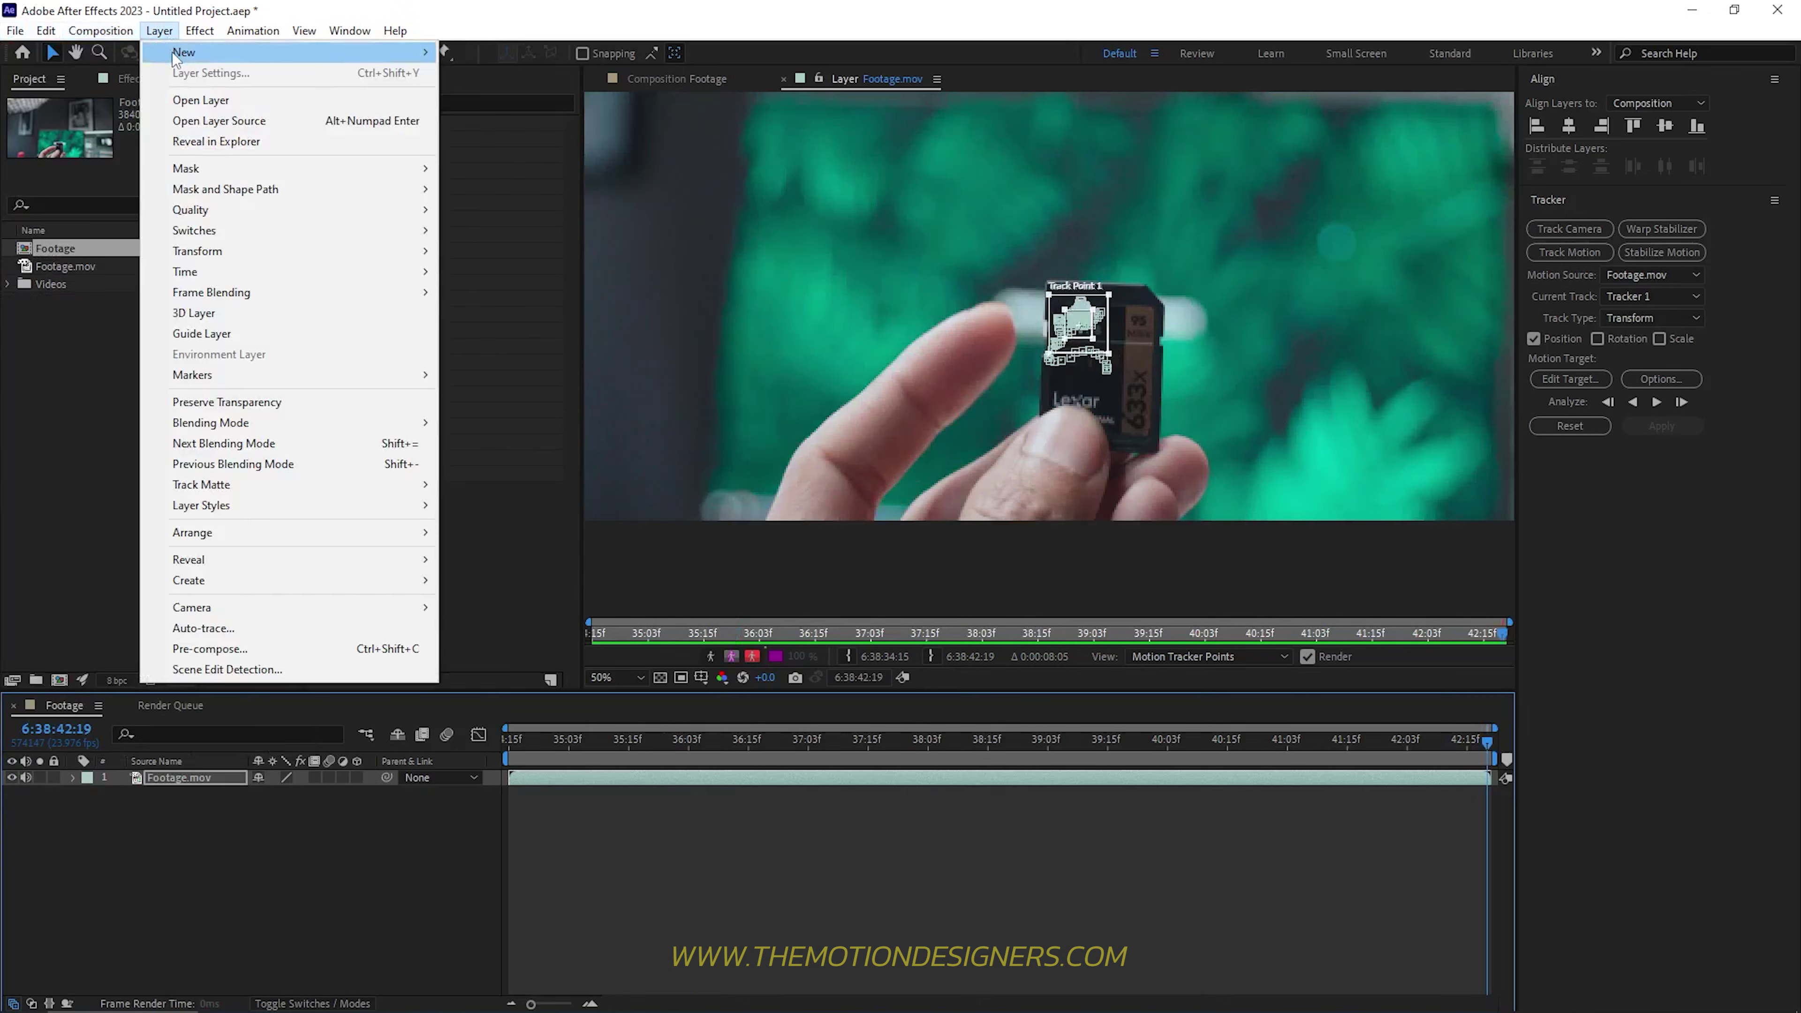
mouse_move(176, 57)
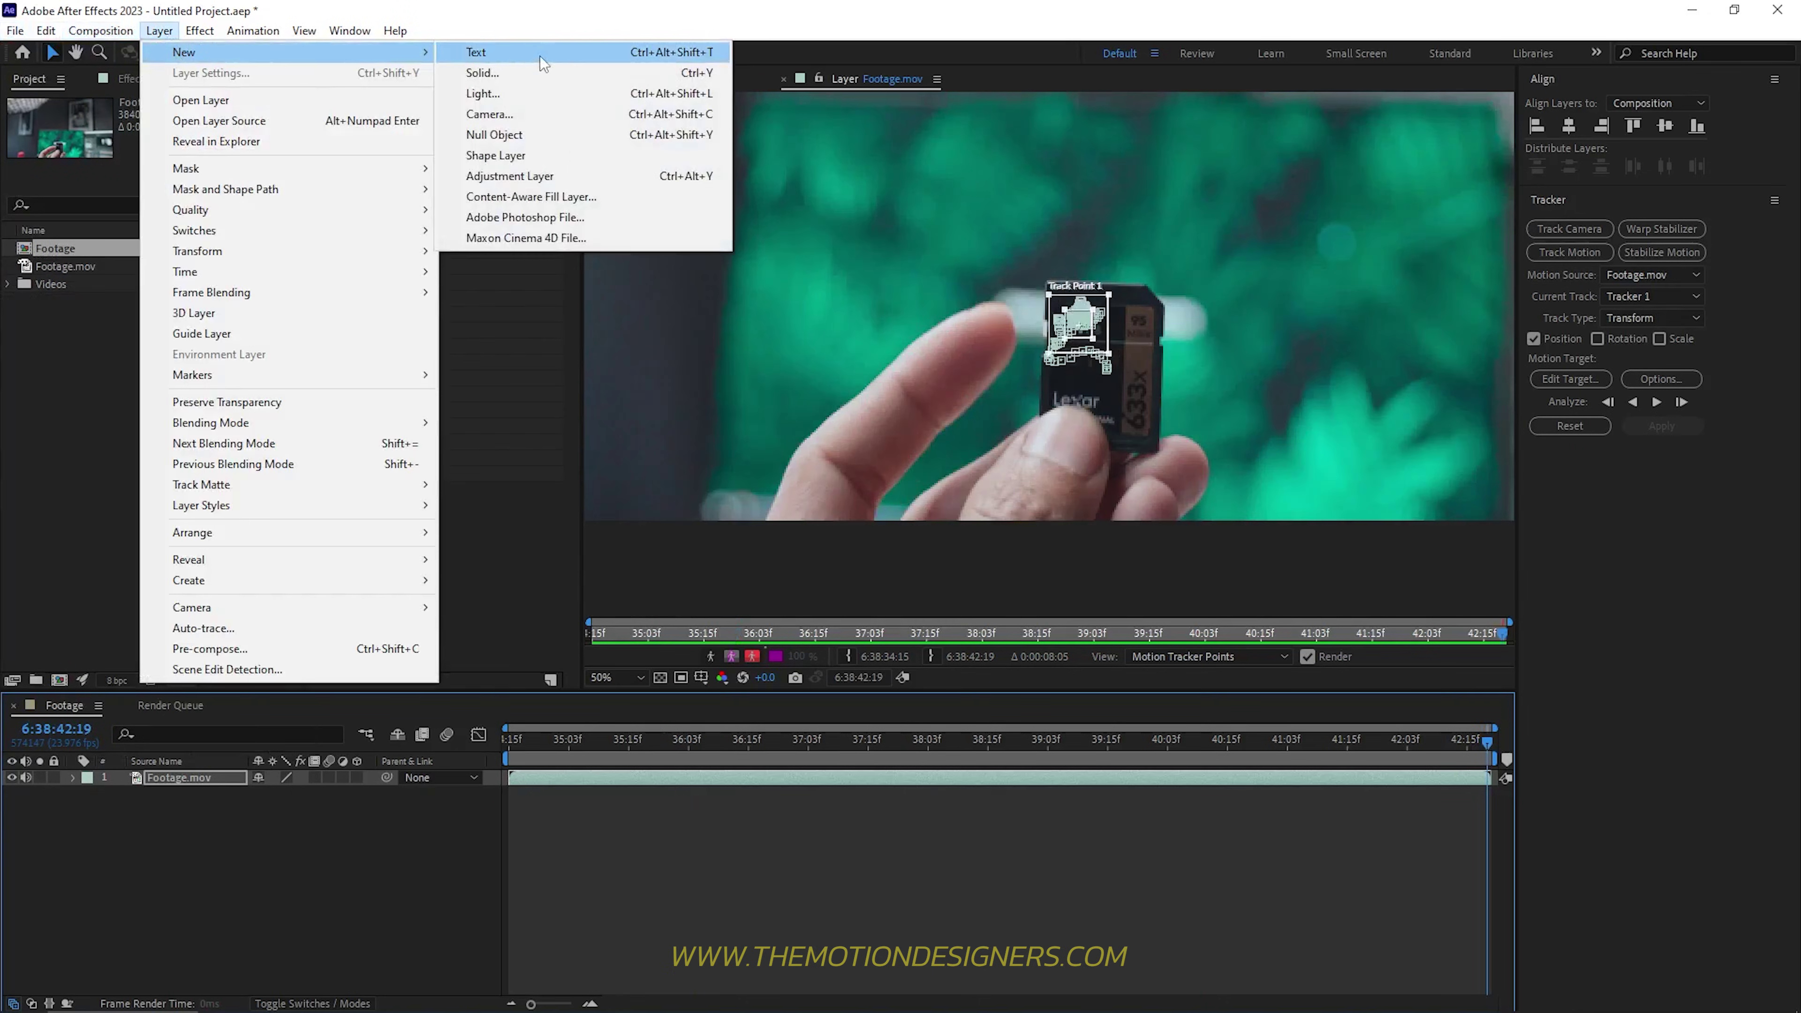
left_click(496, 134)
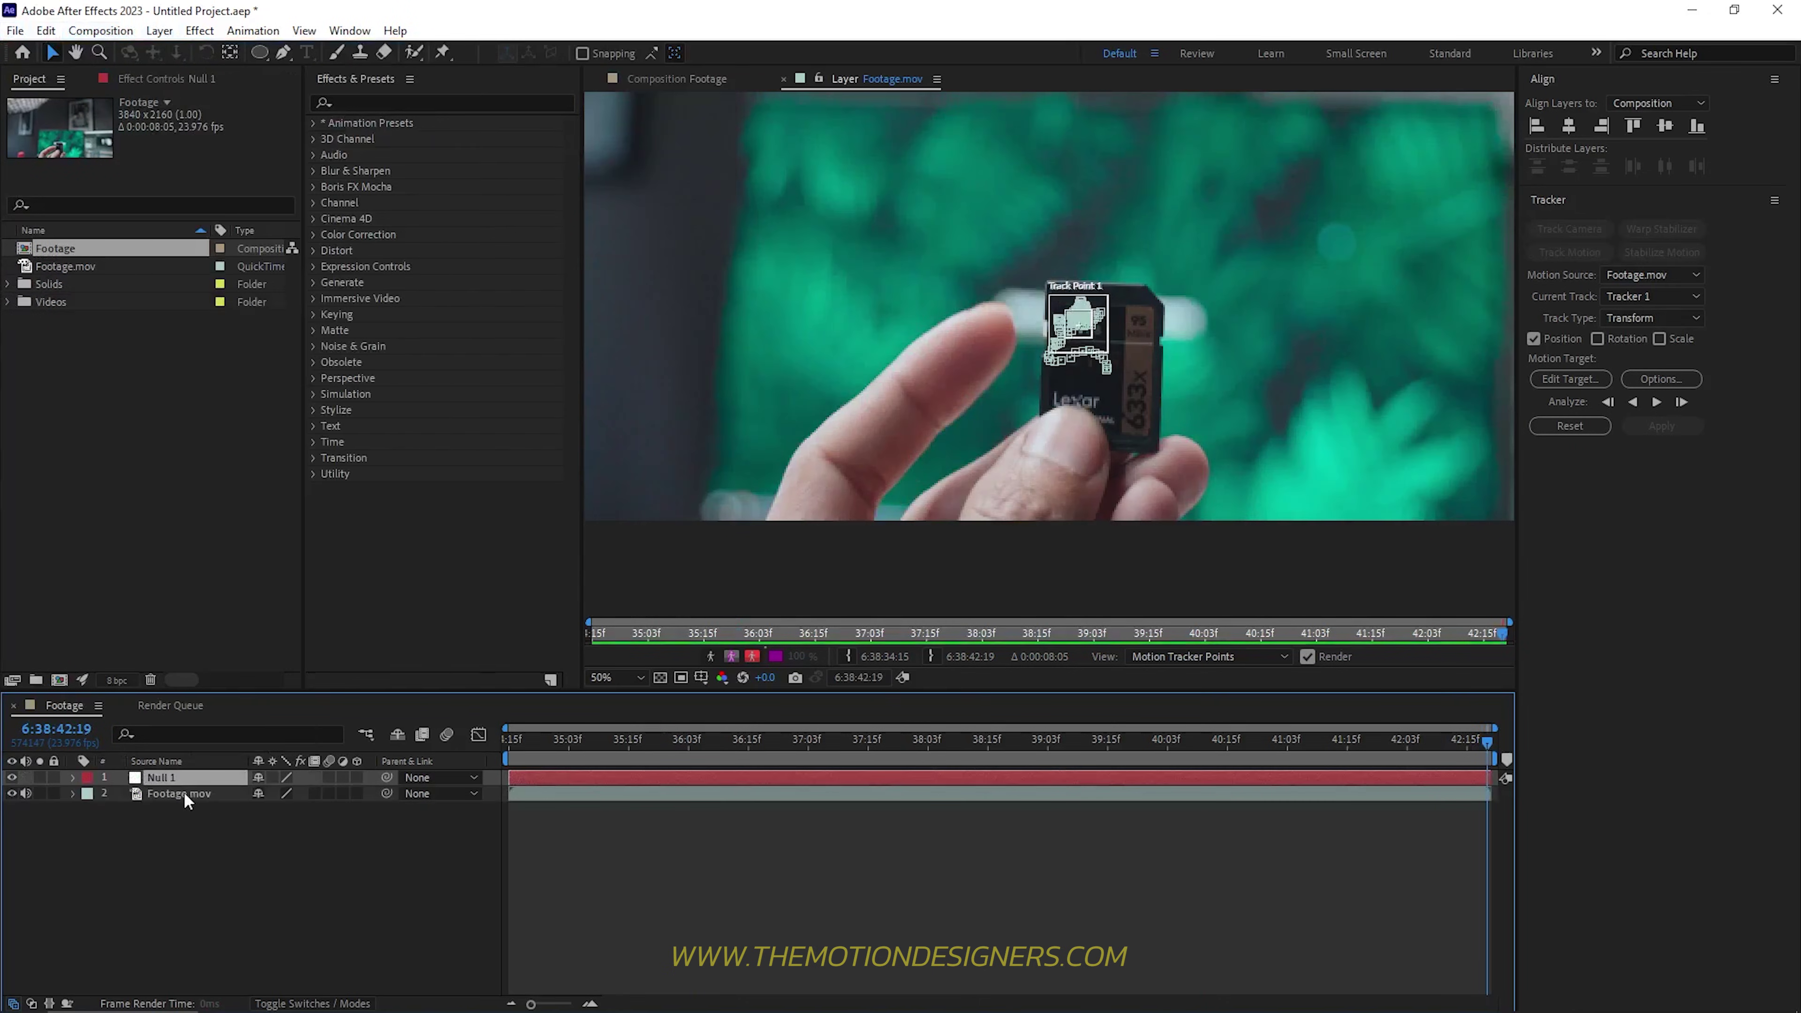
key("Return")
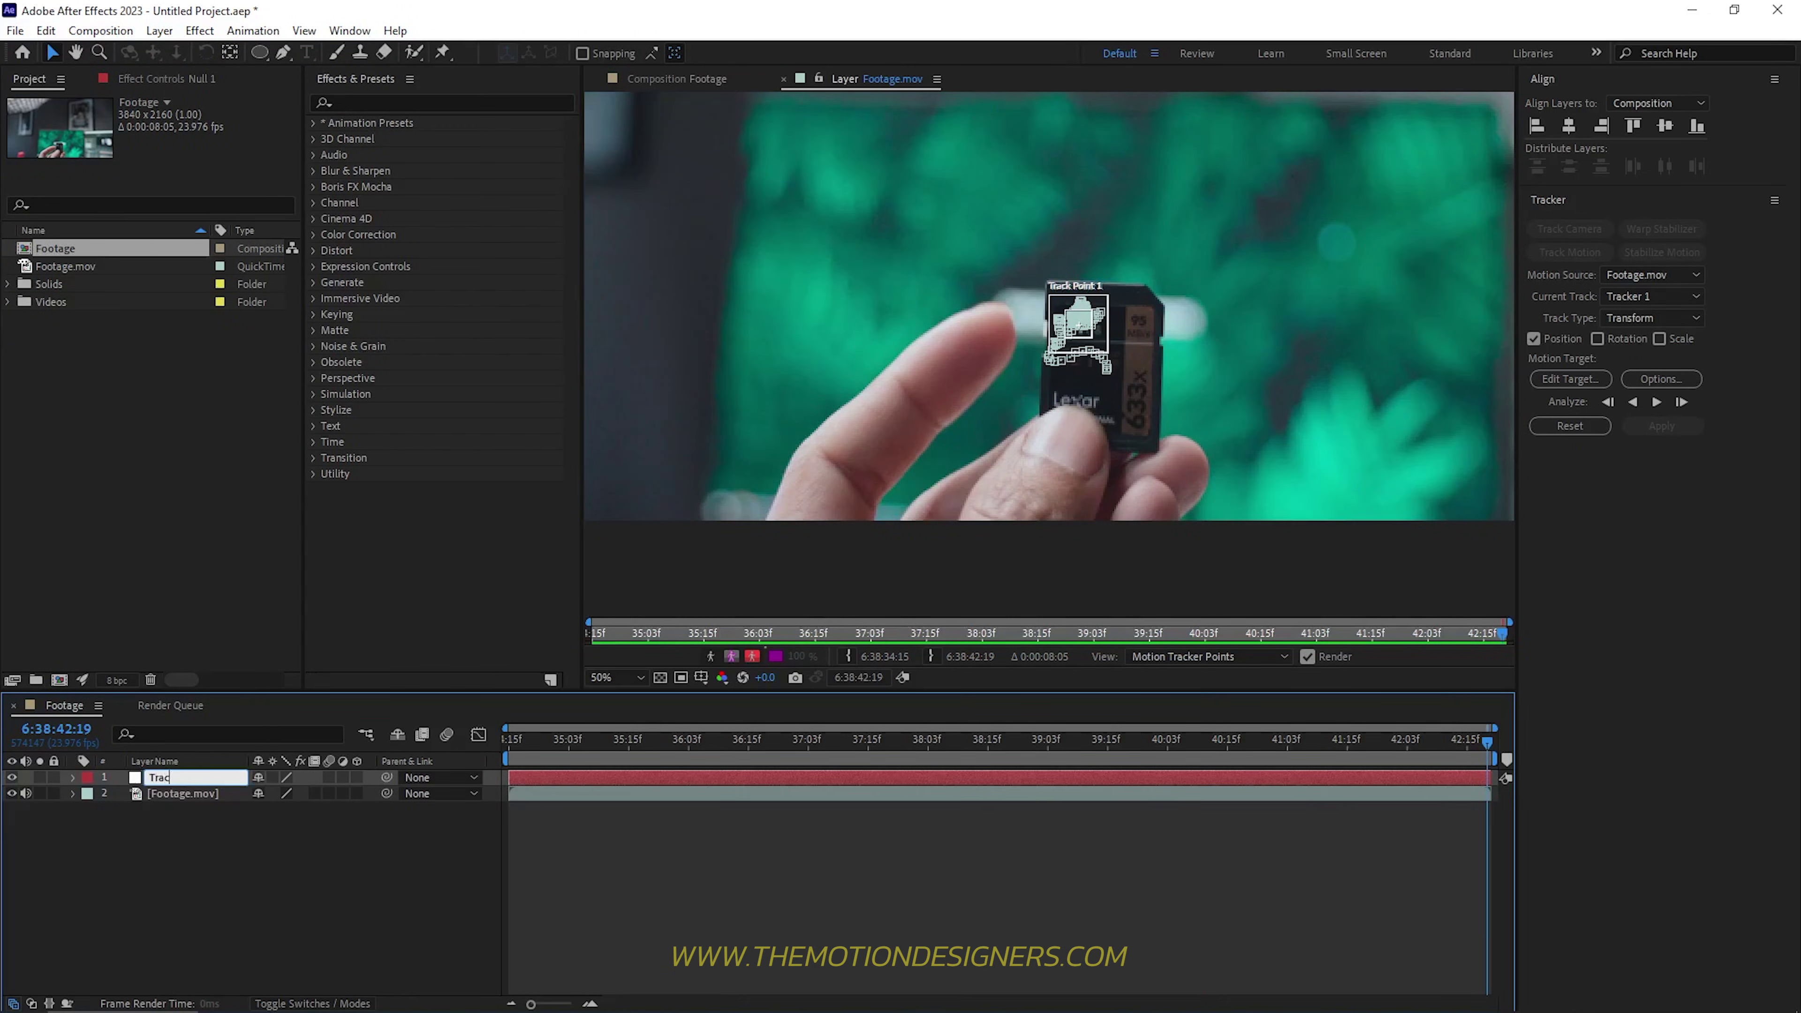
type("Tracking info")
key("Return")
left_click(633, 858)
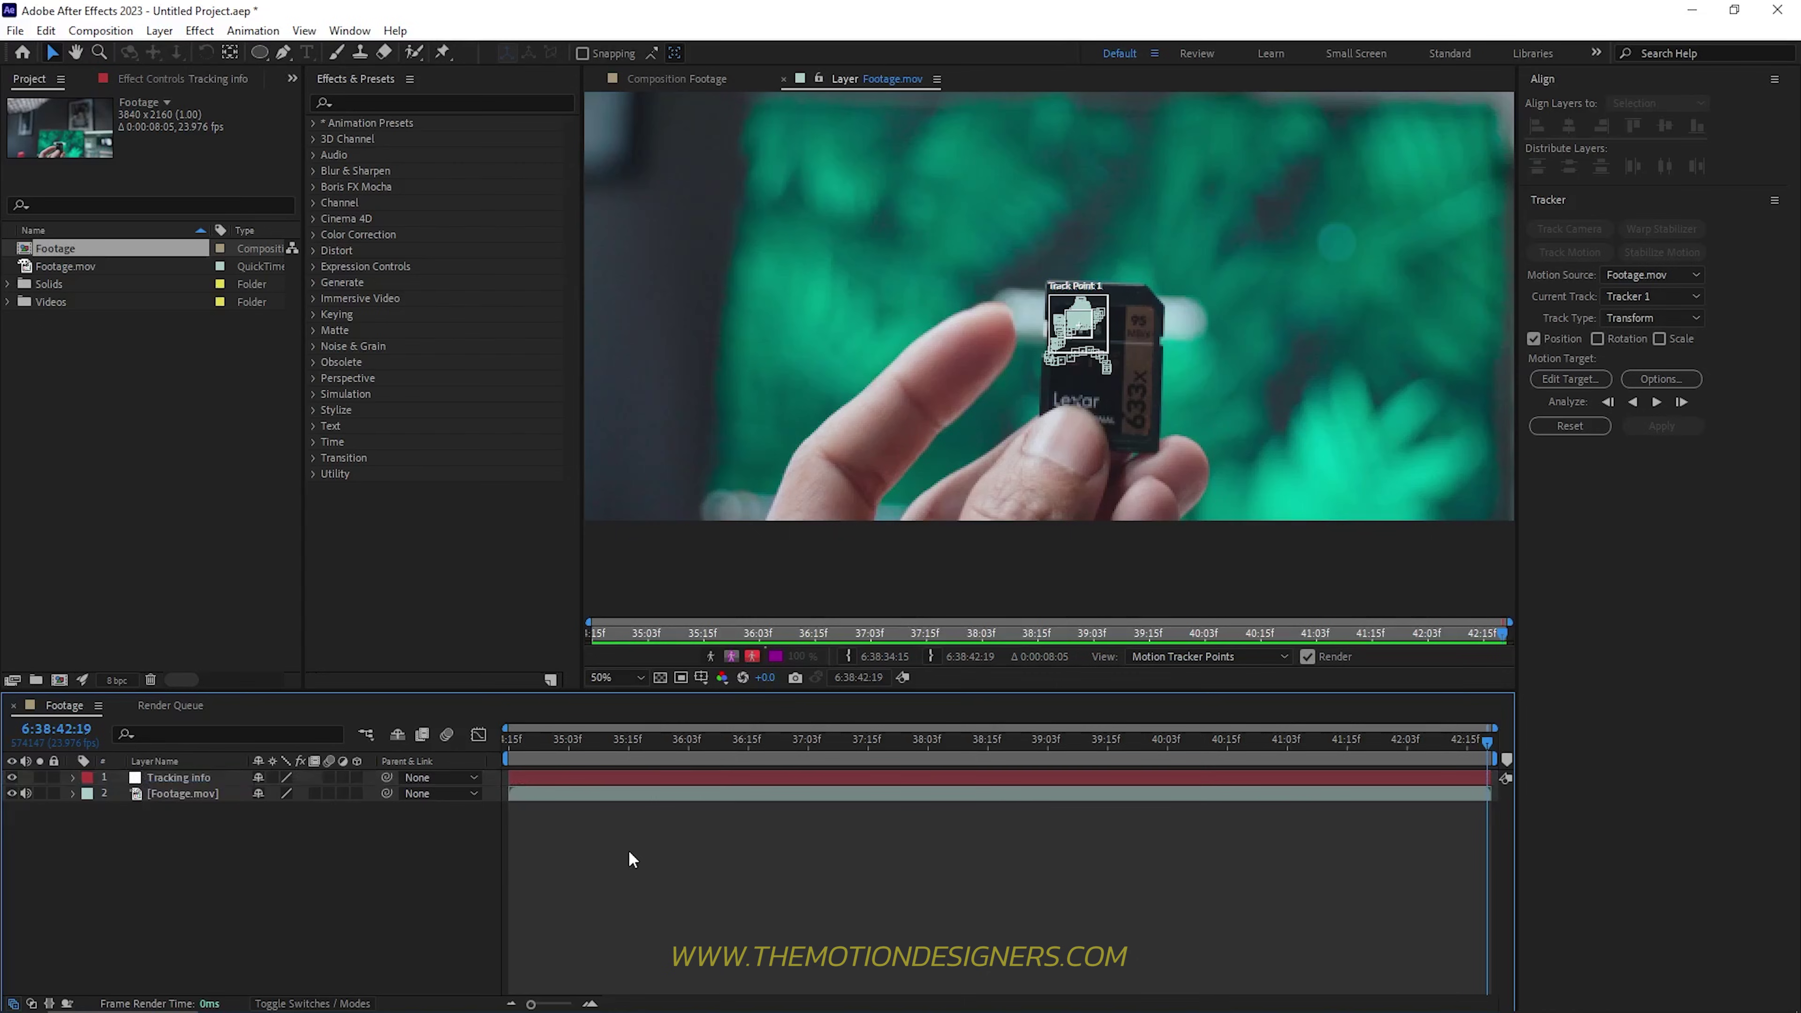
Step: Set the Tracking info null as the motion target, apply the tracking data to it and play back the motion
left_click(1565, 381)
left_click(888, 488)
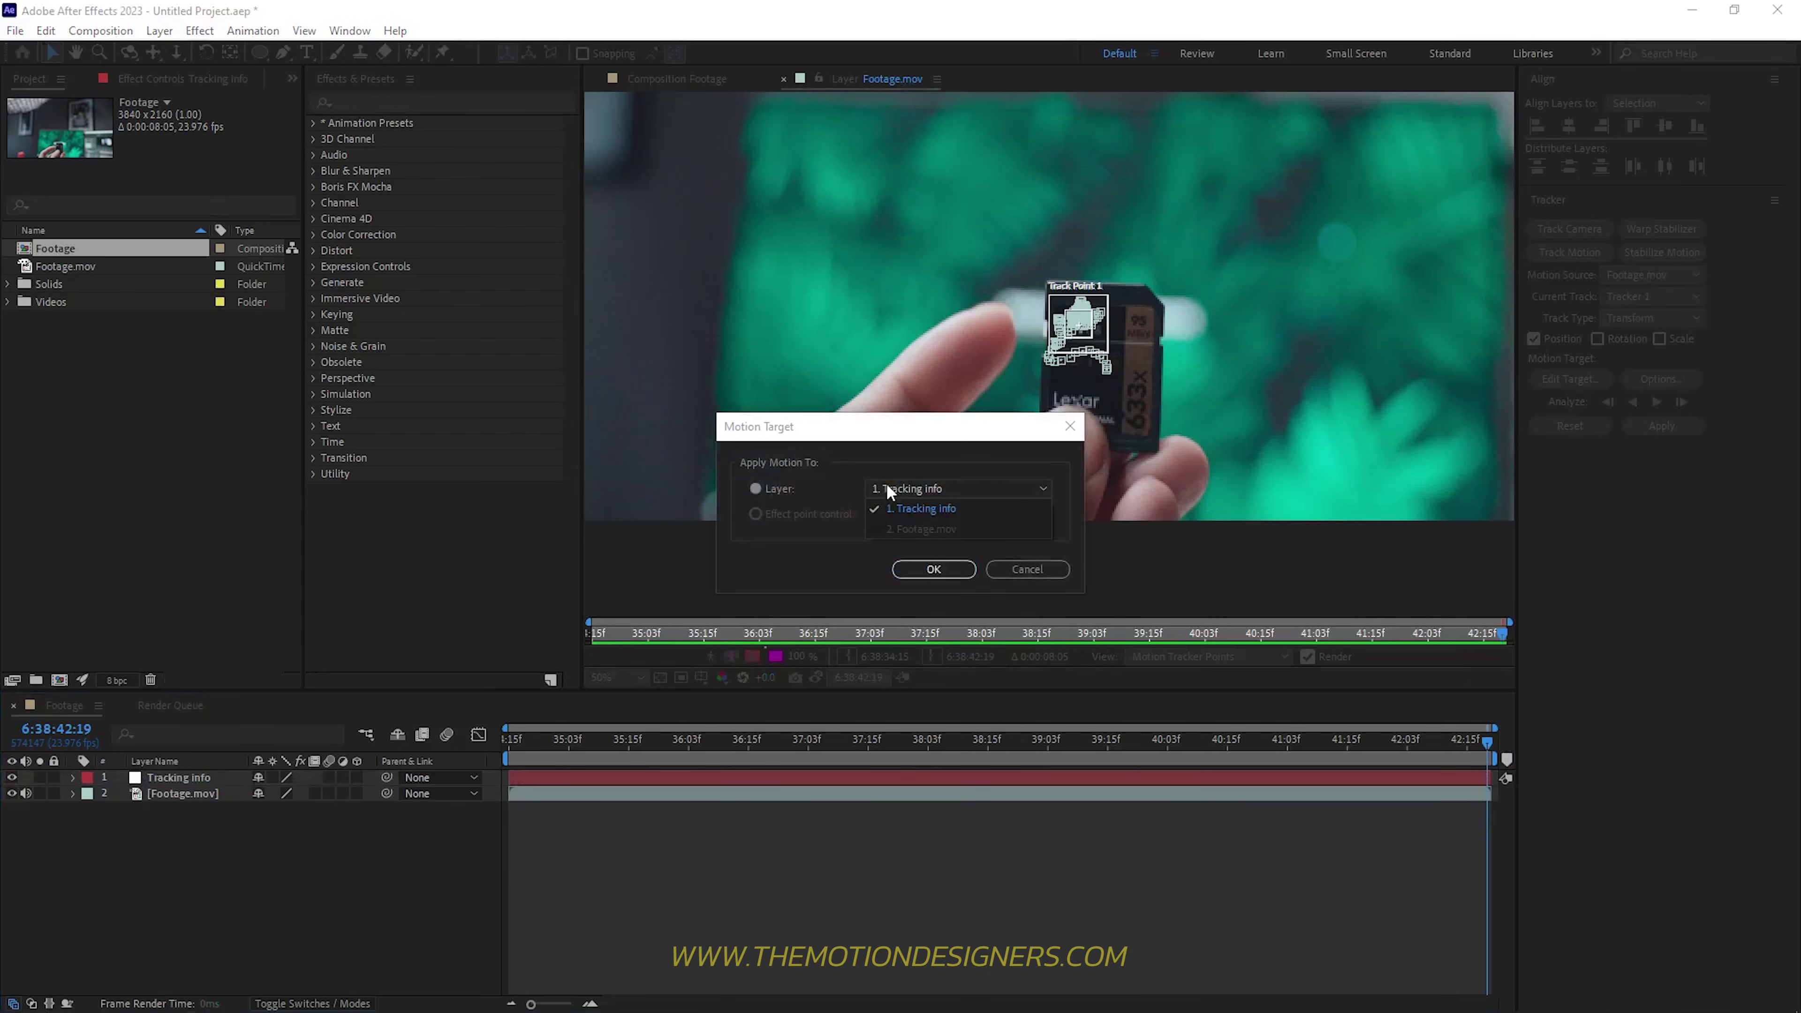
left_click(914, 508)
left_click(929, 567)
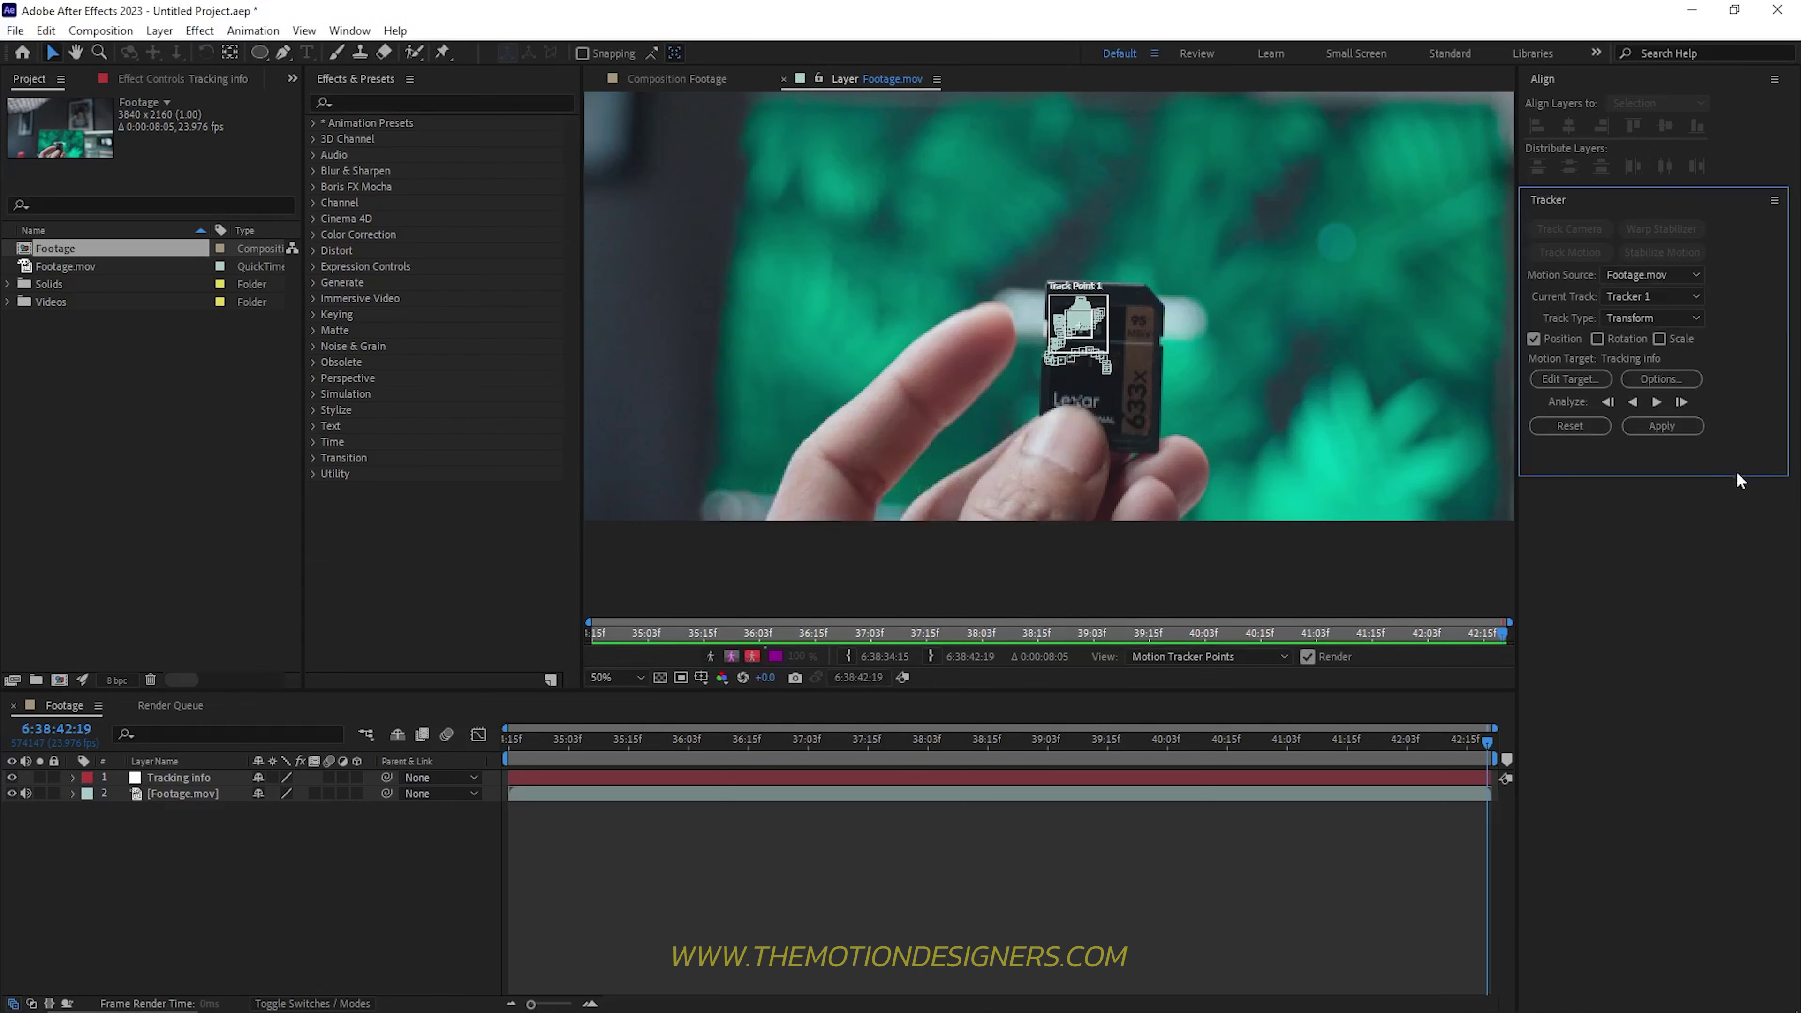
left_click(1661, 425)
left_click(878, 535)
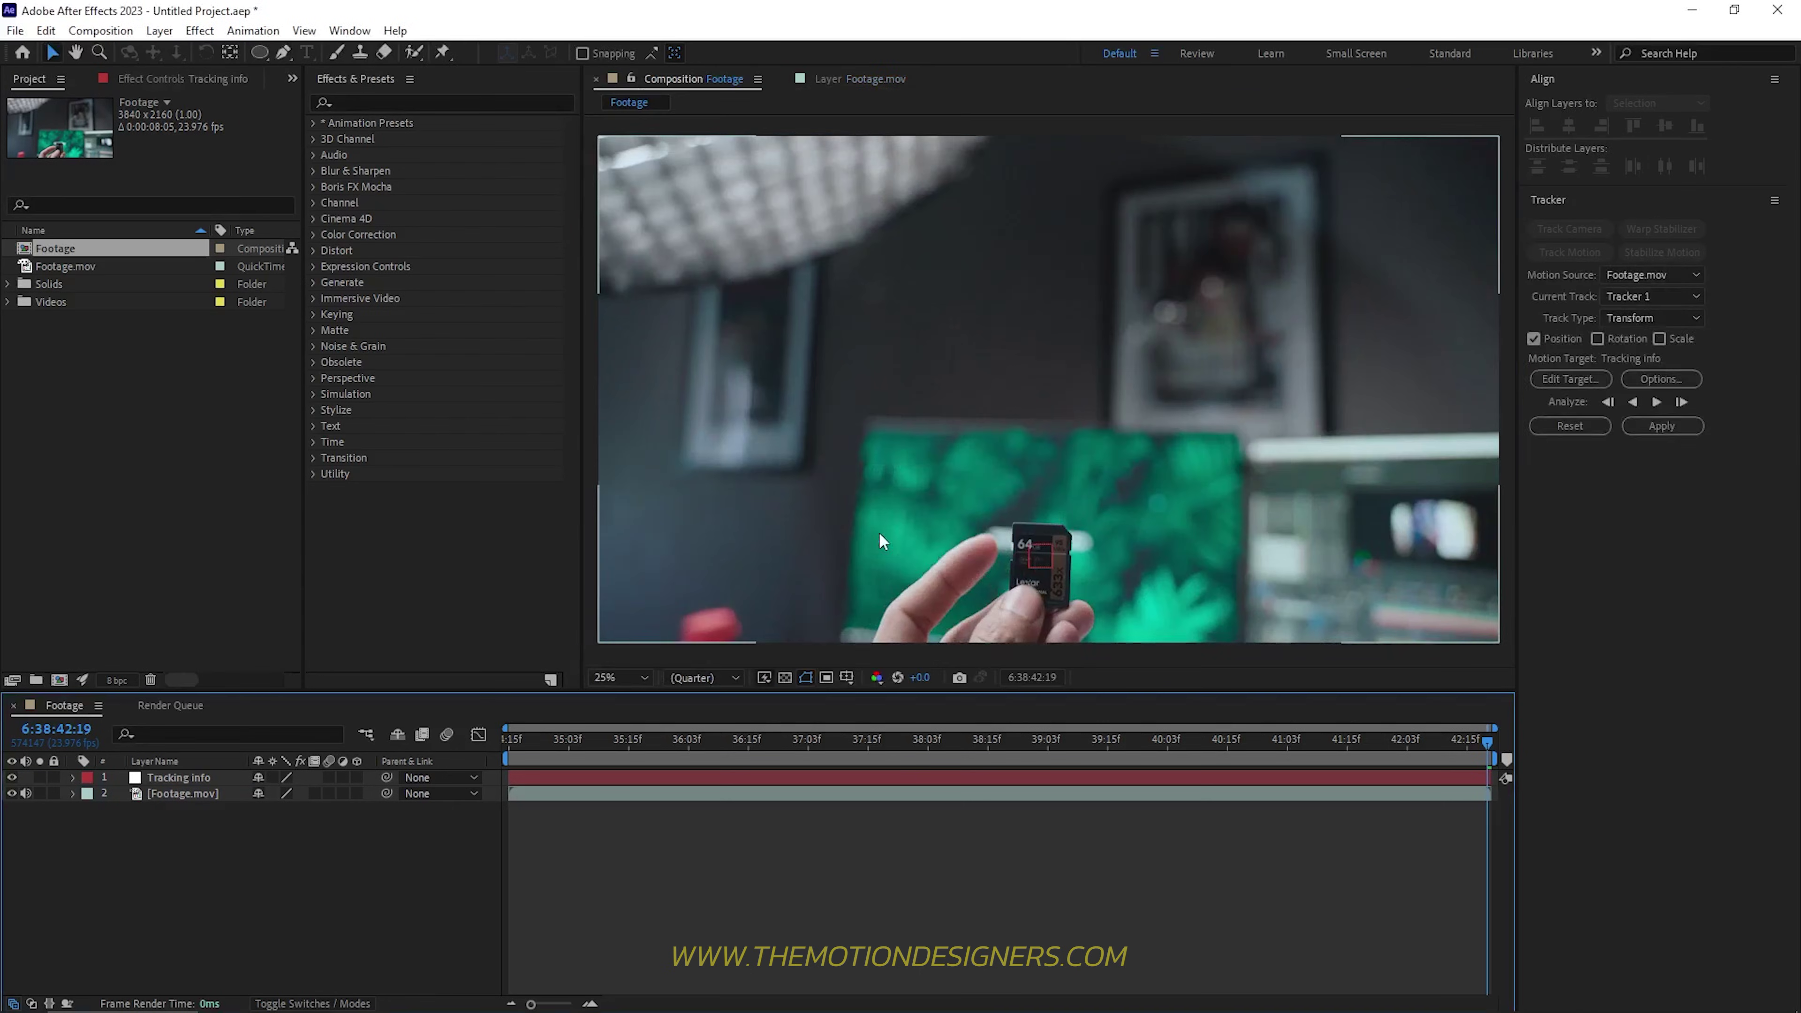
key("space")
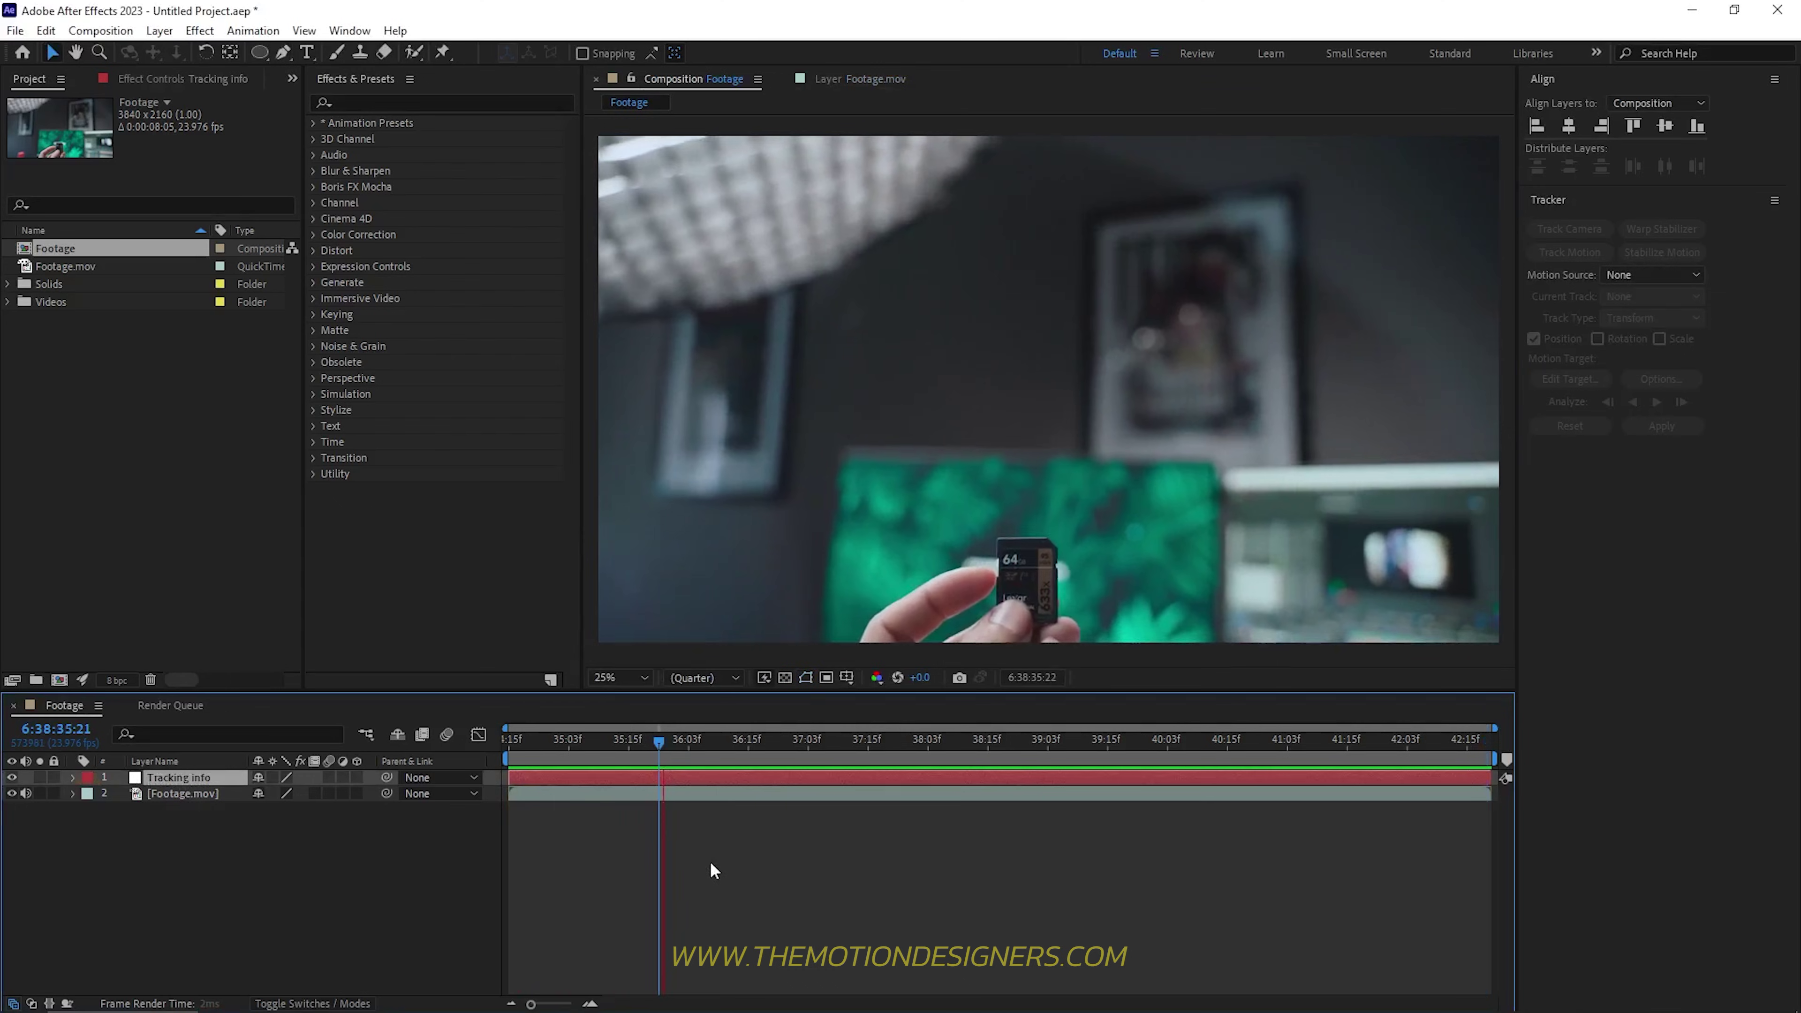
key("ctrl+shift+a")
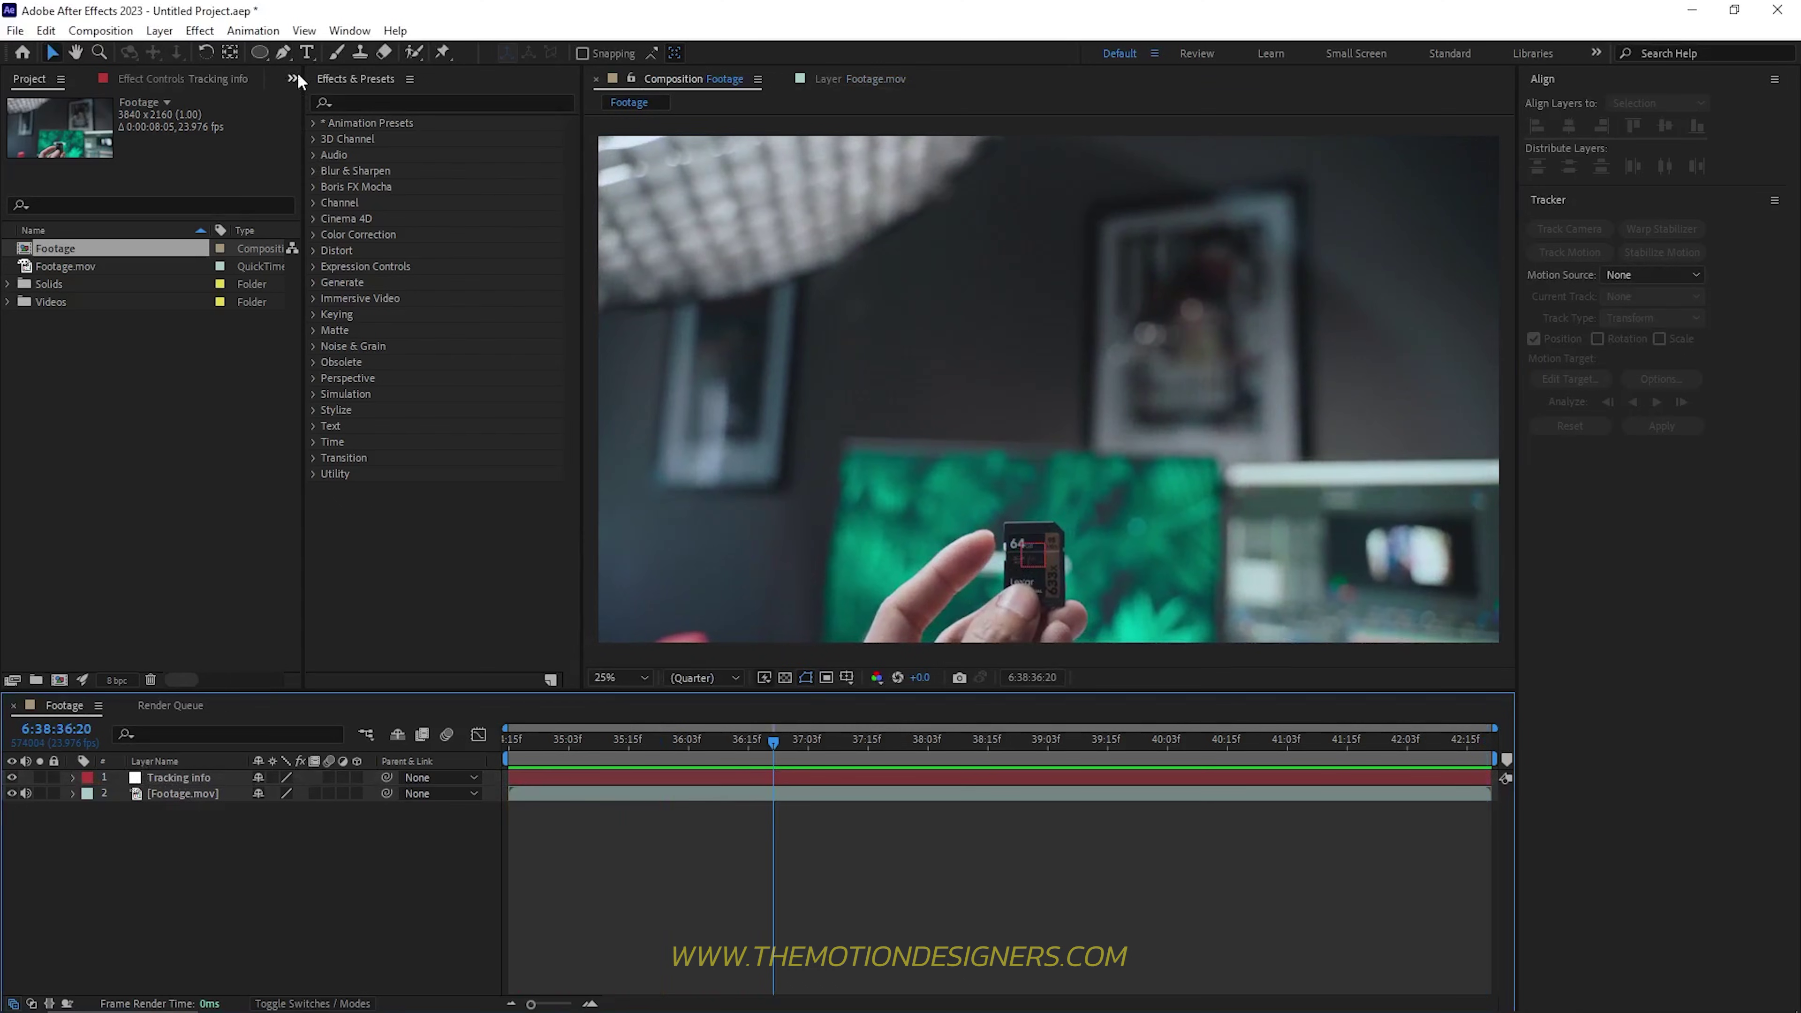
Step: Draw a red square about 440 px wide above the memory card and parent its shape layer to Tracking info
left_click(259, 55)
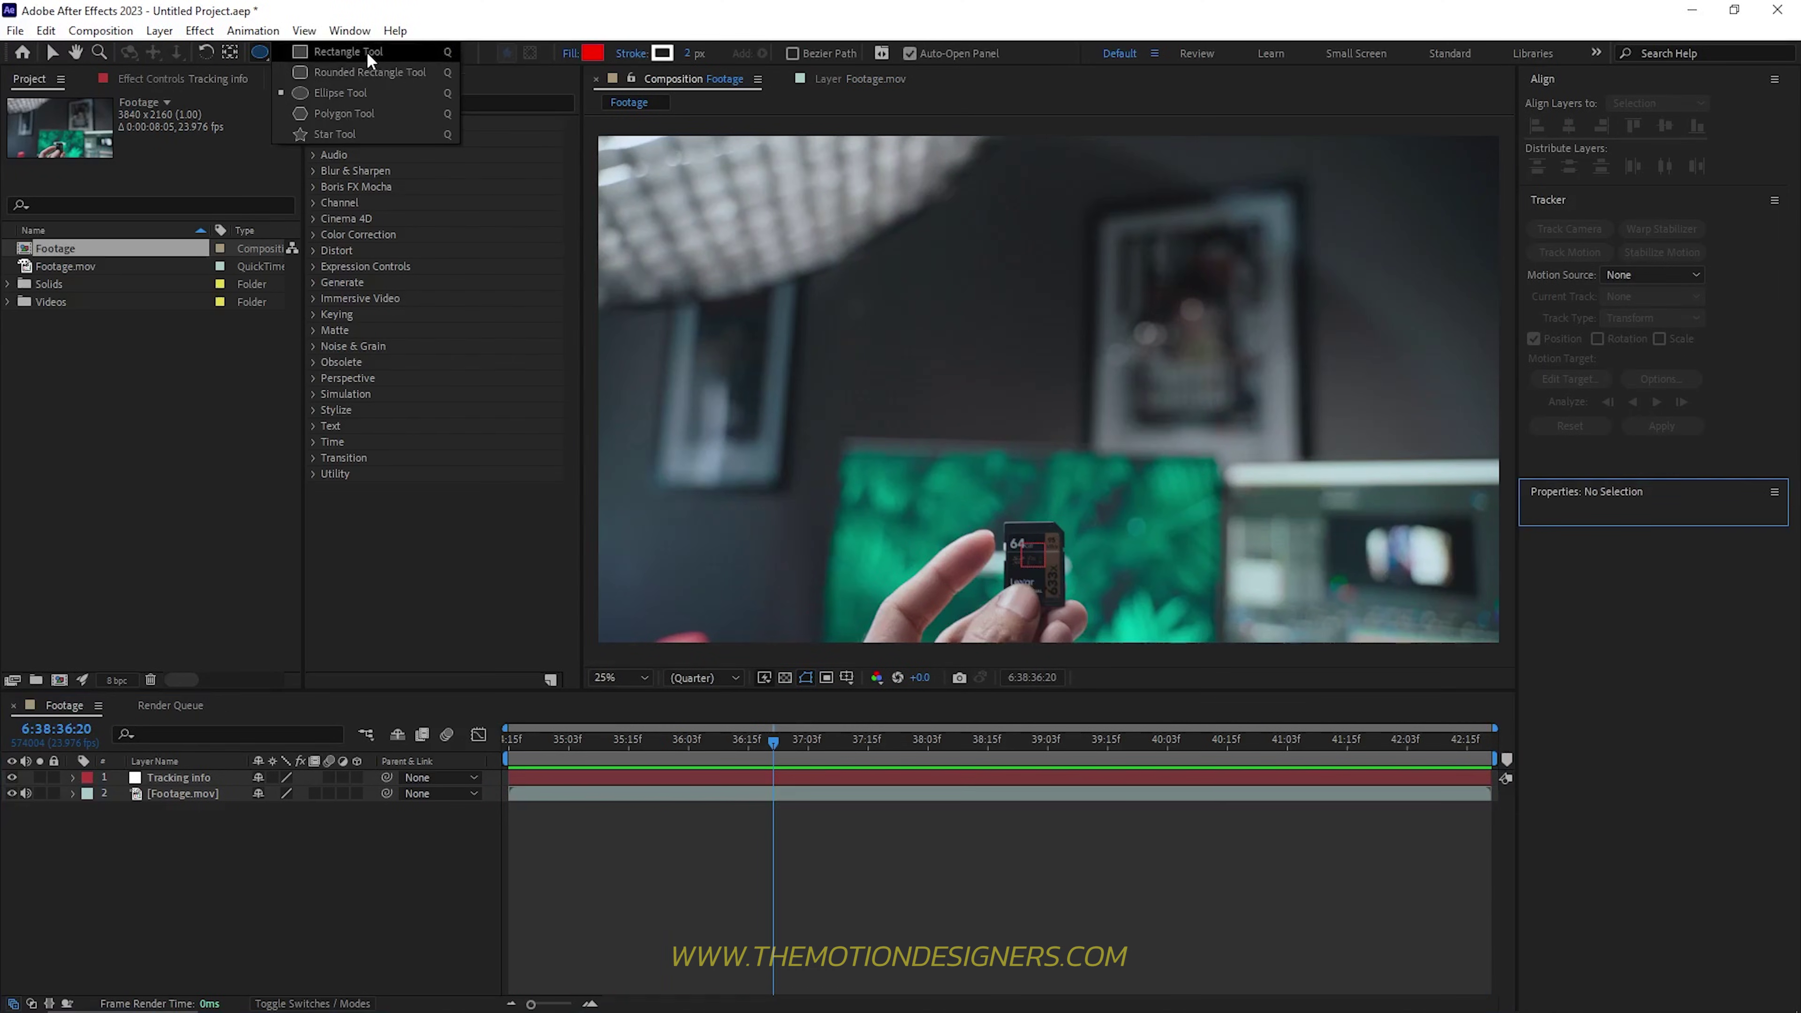
left_click(334, 78)
left_click_drag(960, 368, 1062, 470)
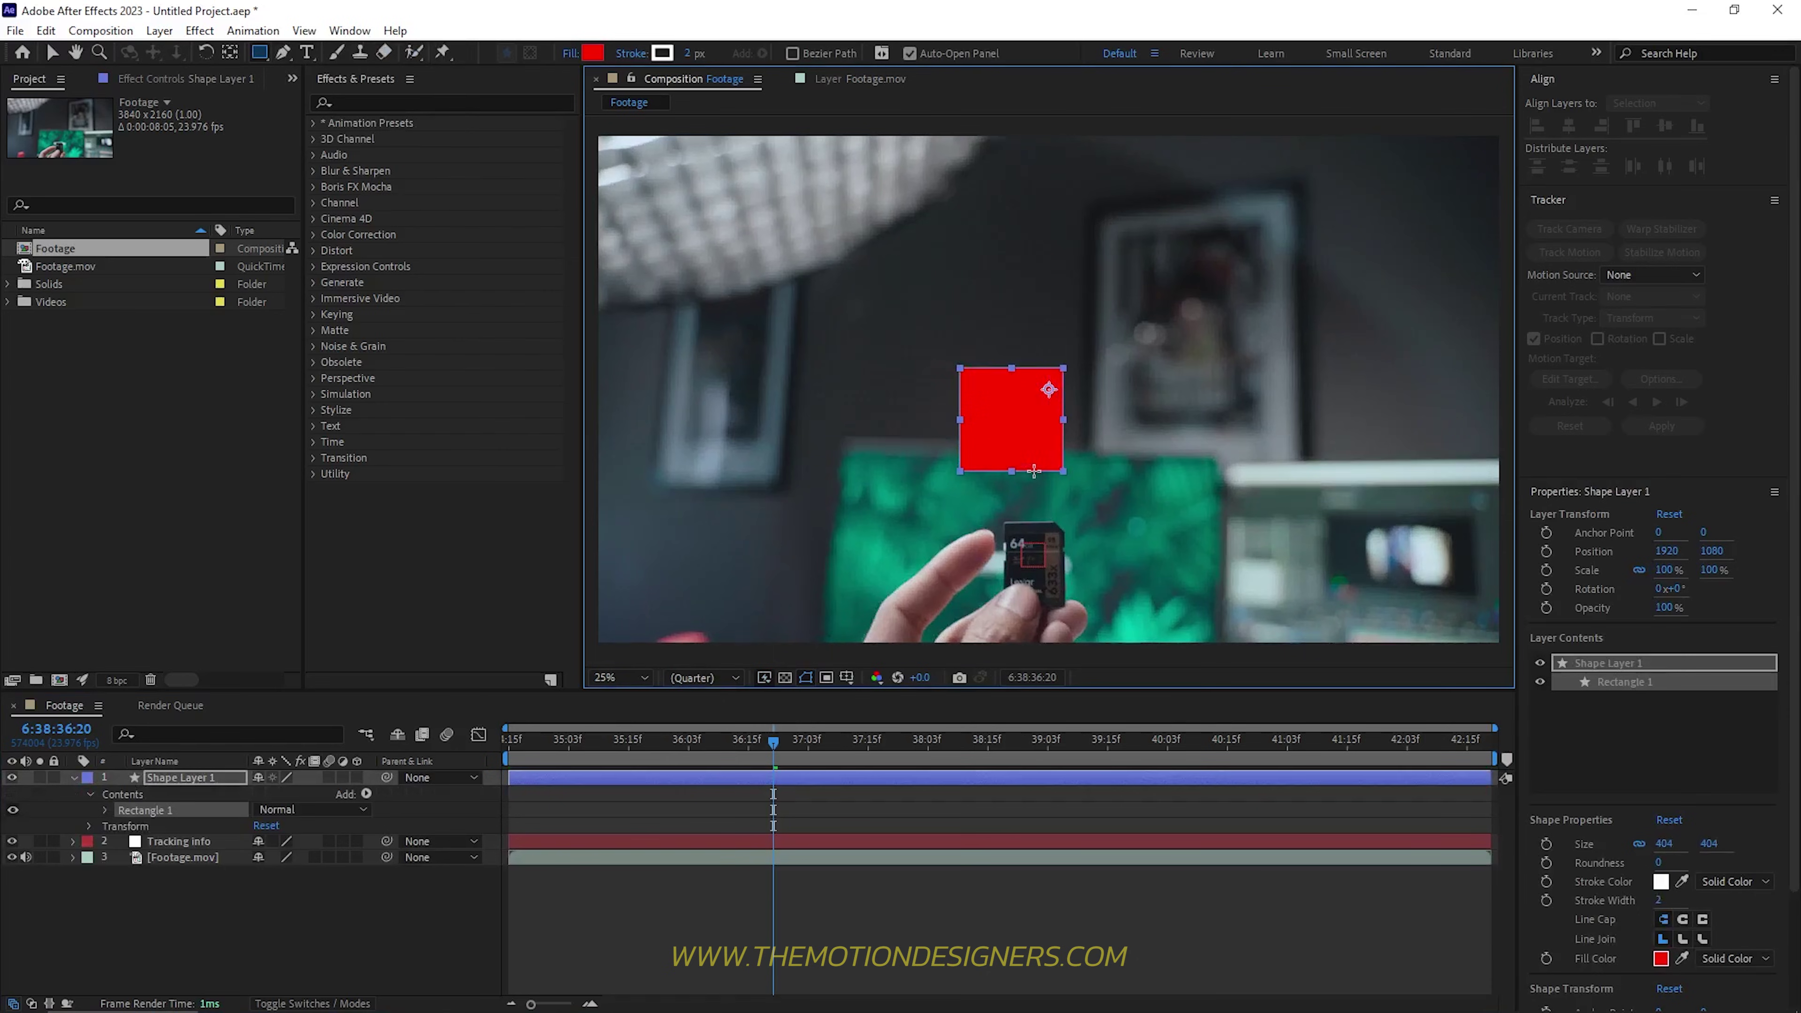
left_click(313, 916)
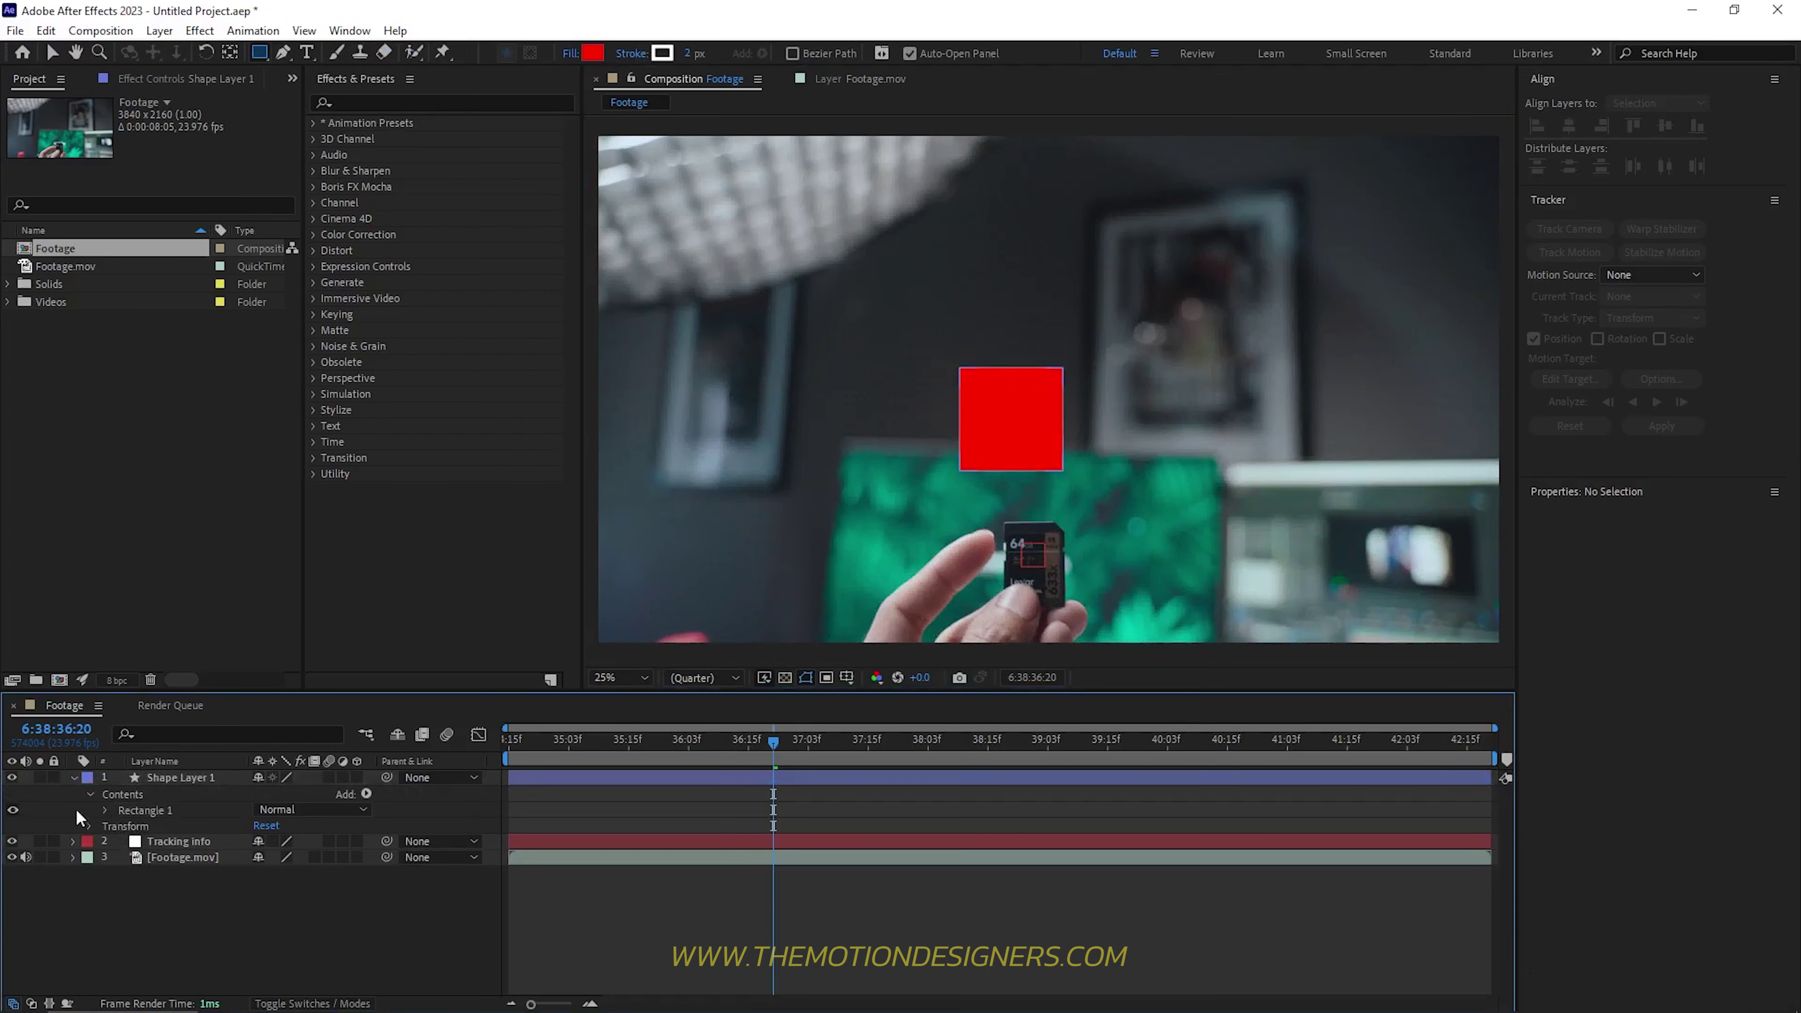
left_click(74, 778)
left_click(177, 778)
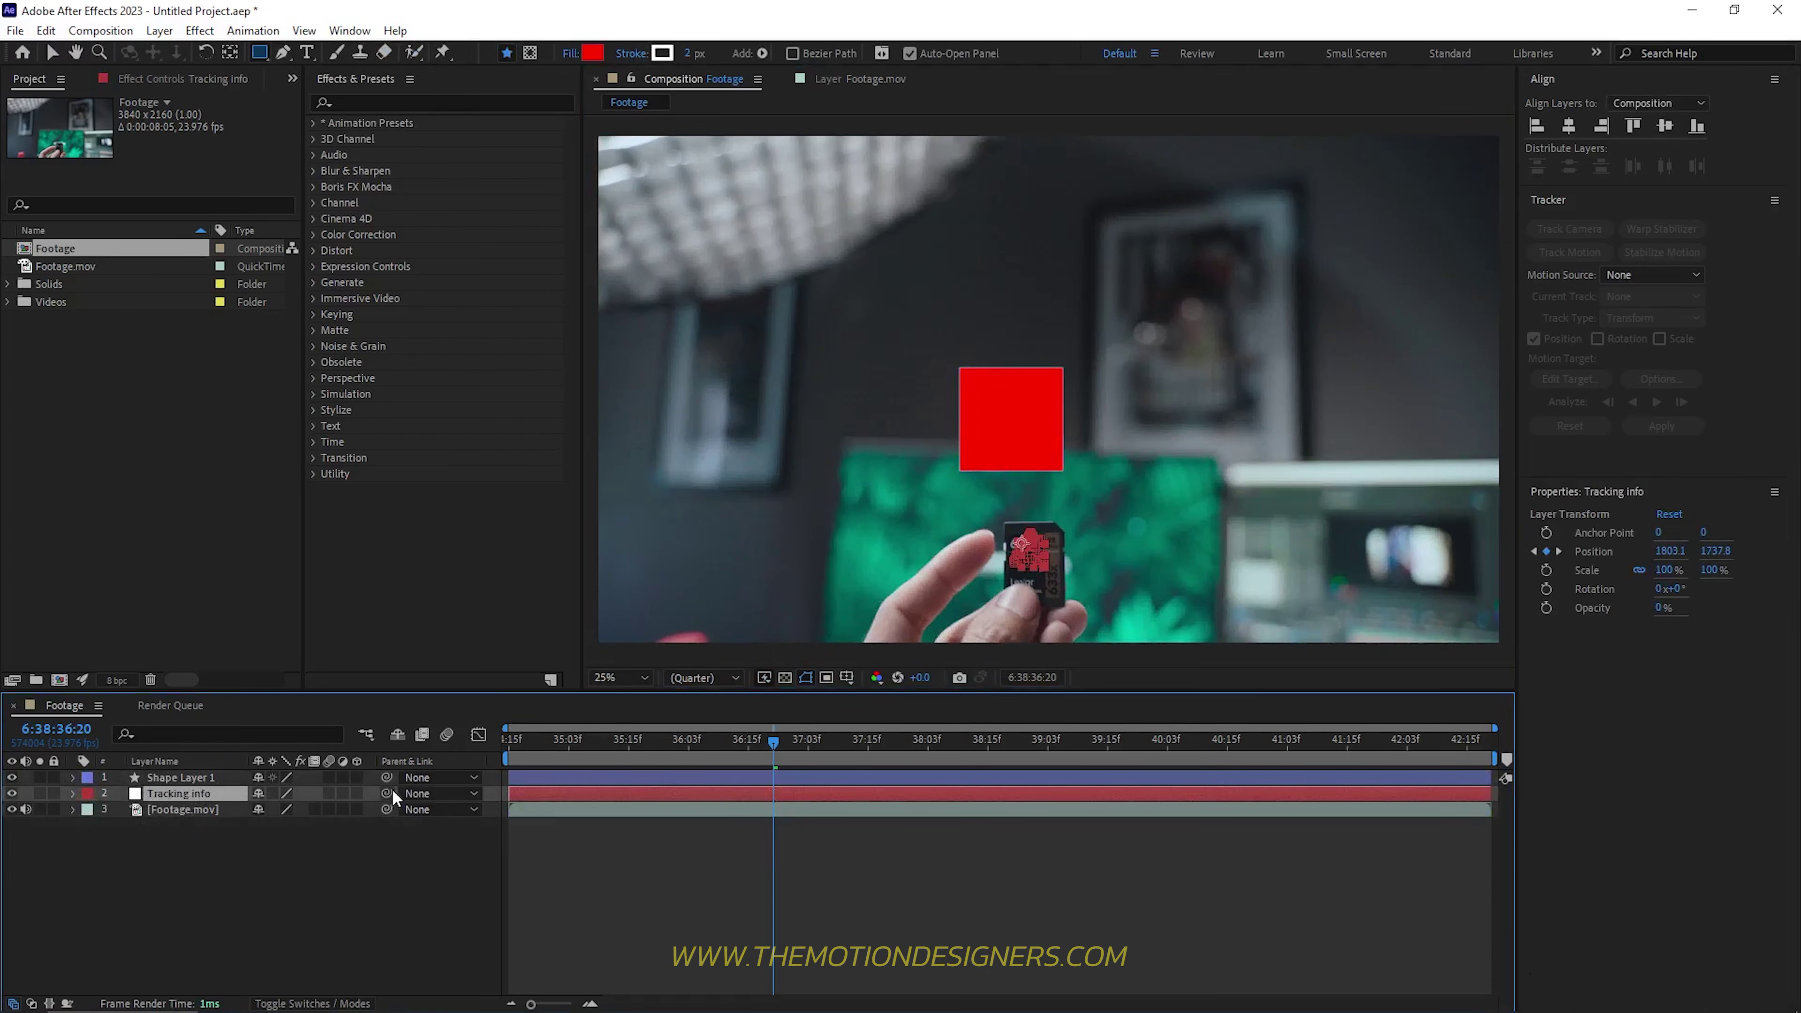
left_click_drag(326, 778, 203, 788)
Step: Play back the red square's tracked motion and delete its shape layer
left_click(625, 841)
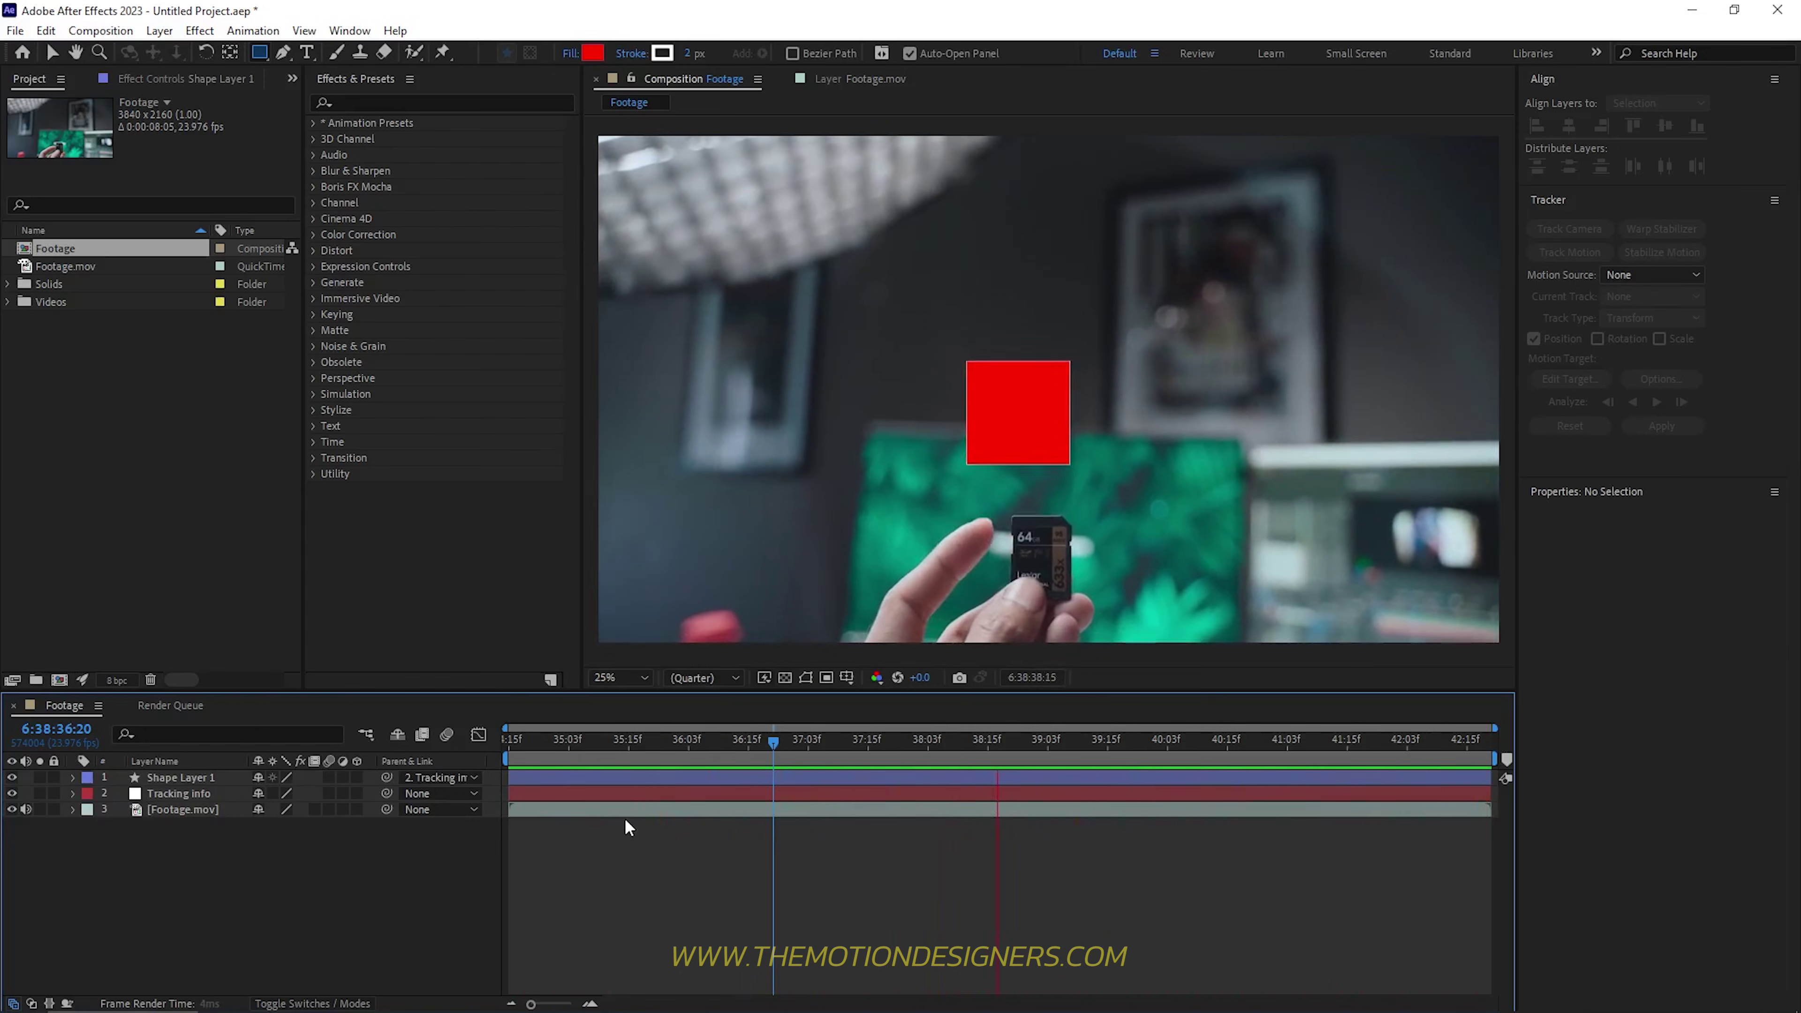
key("space")
left_click(189, 778)
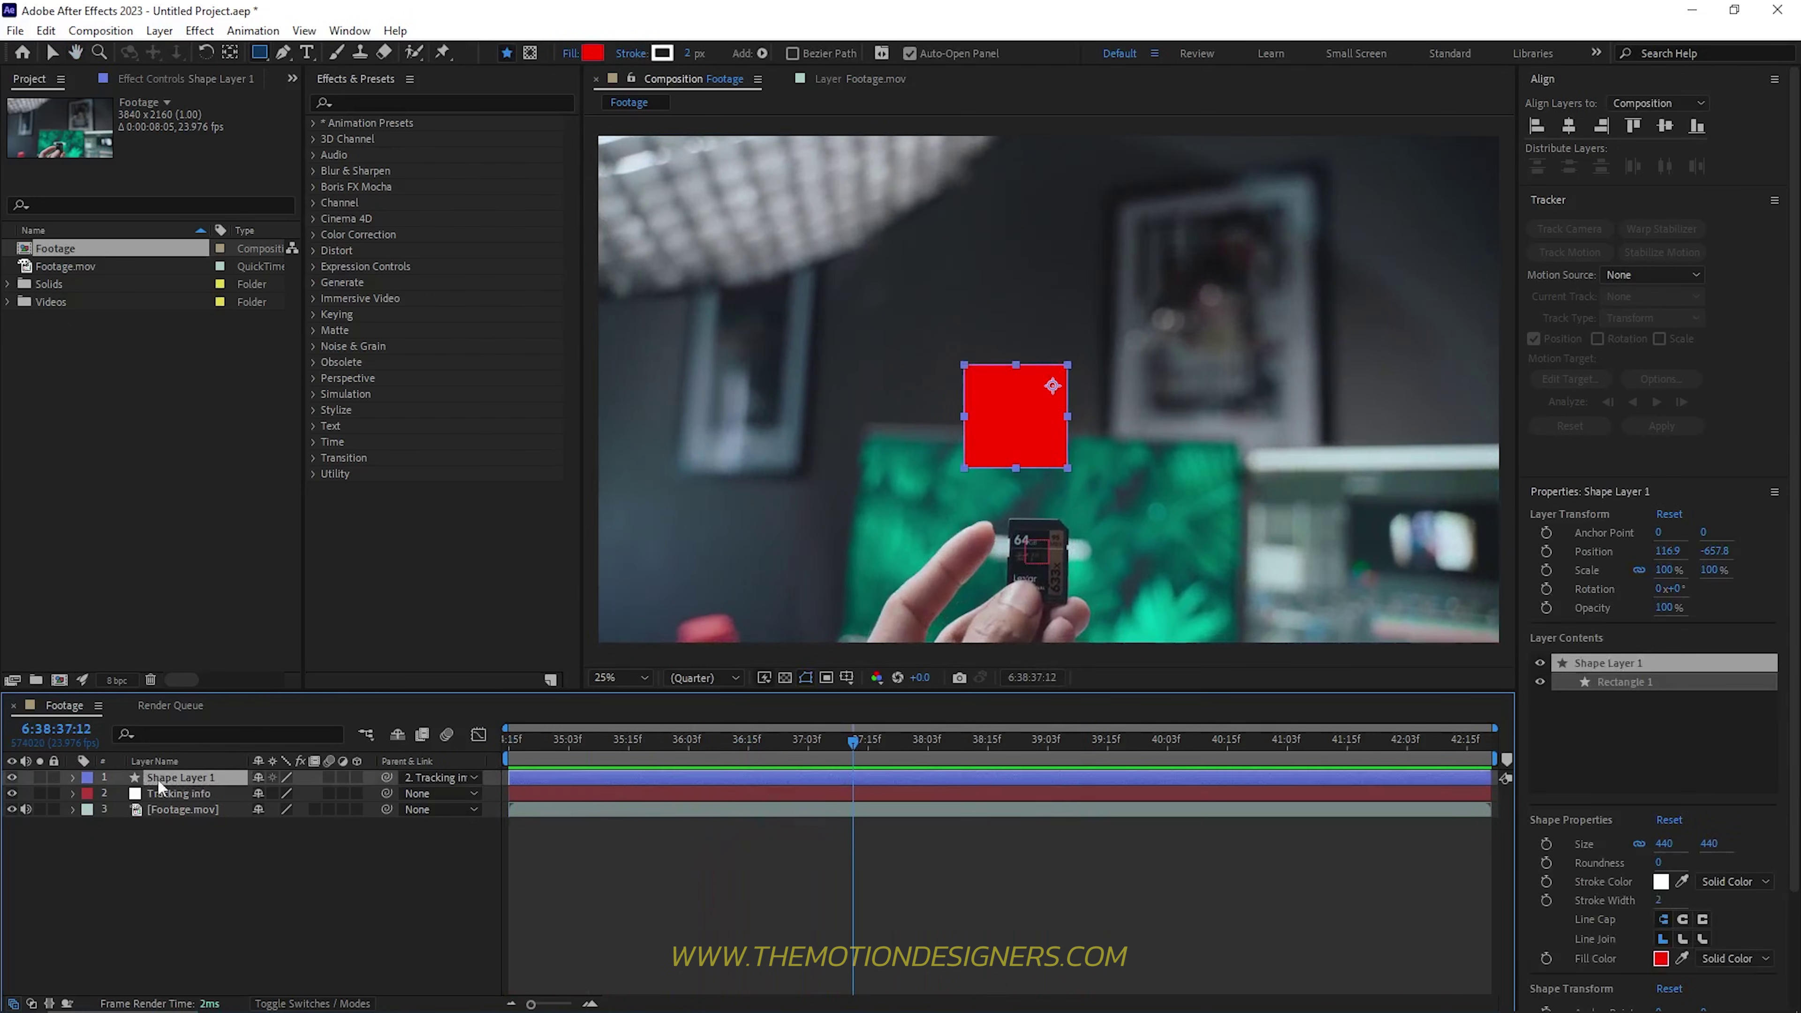
key("Delete")
Step: Create a vertical composition named Video_1 with a width of 1080 px and a height of 1920 px
left_click(100, 30)
left_click(117, 48)
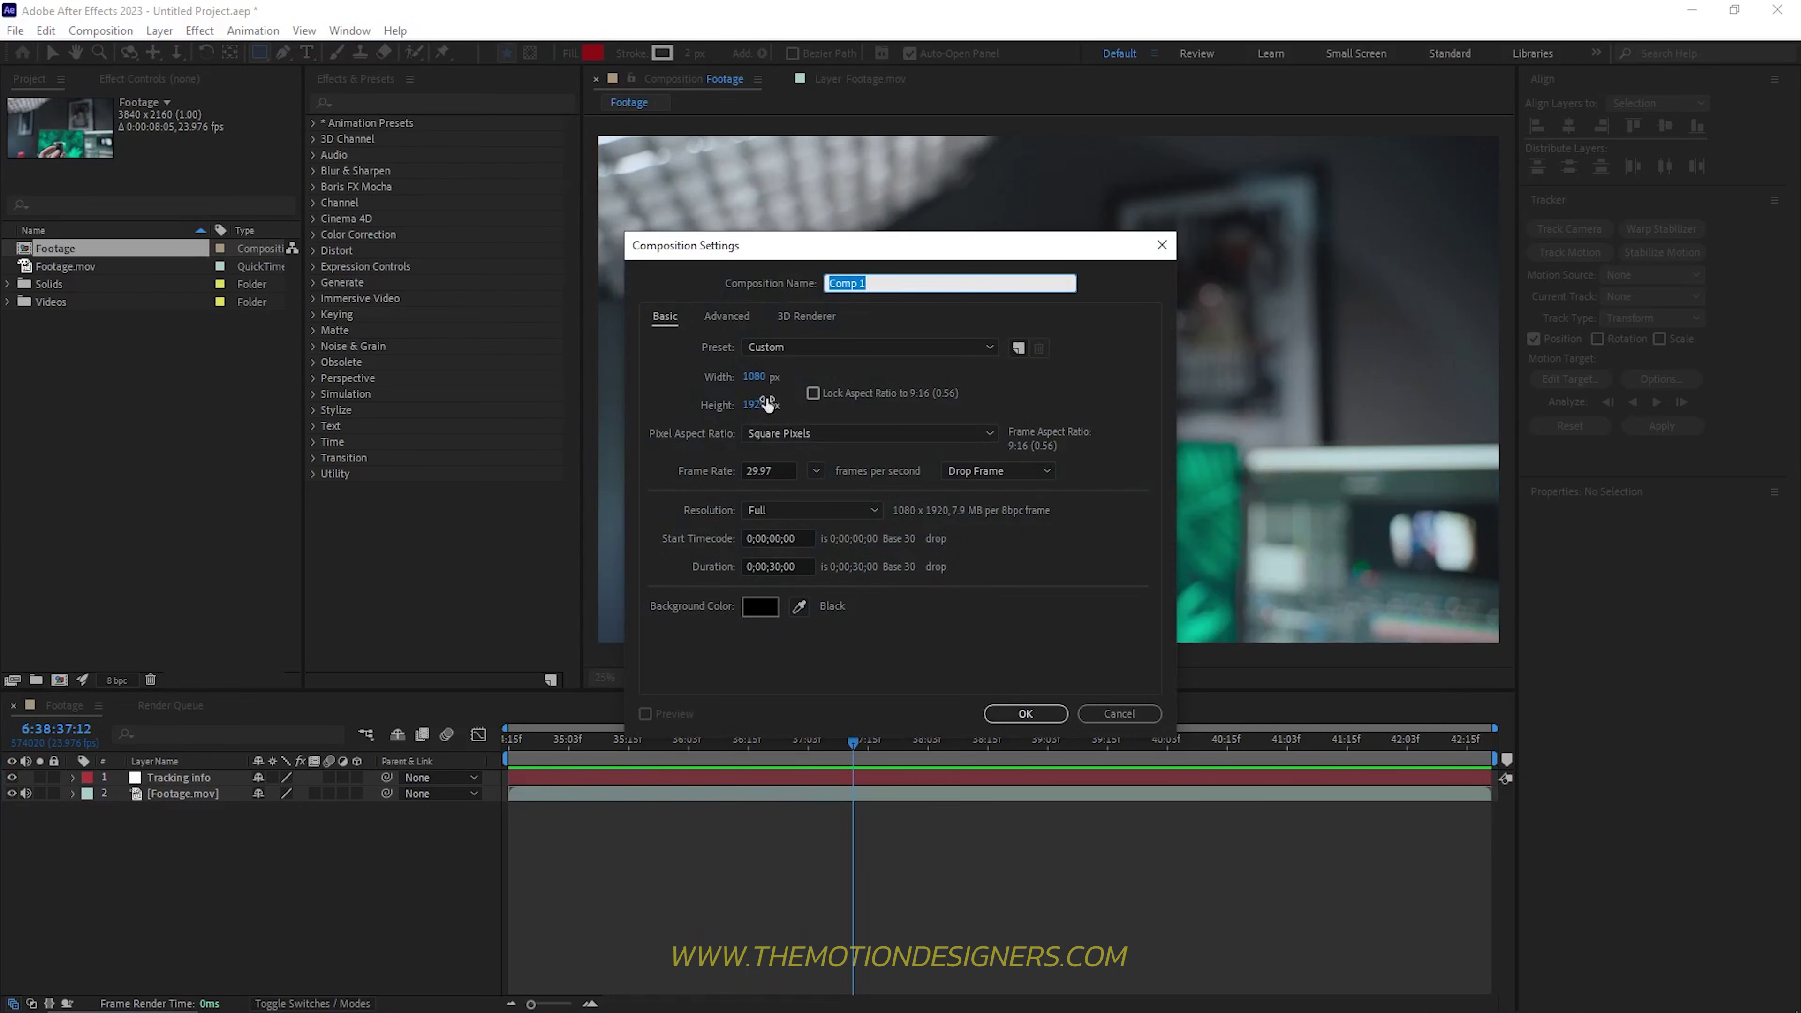
left_click(766, 378)
type("1920")
key("Tab")
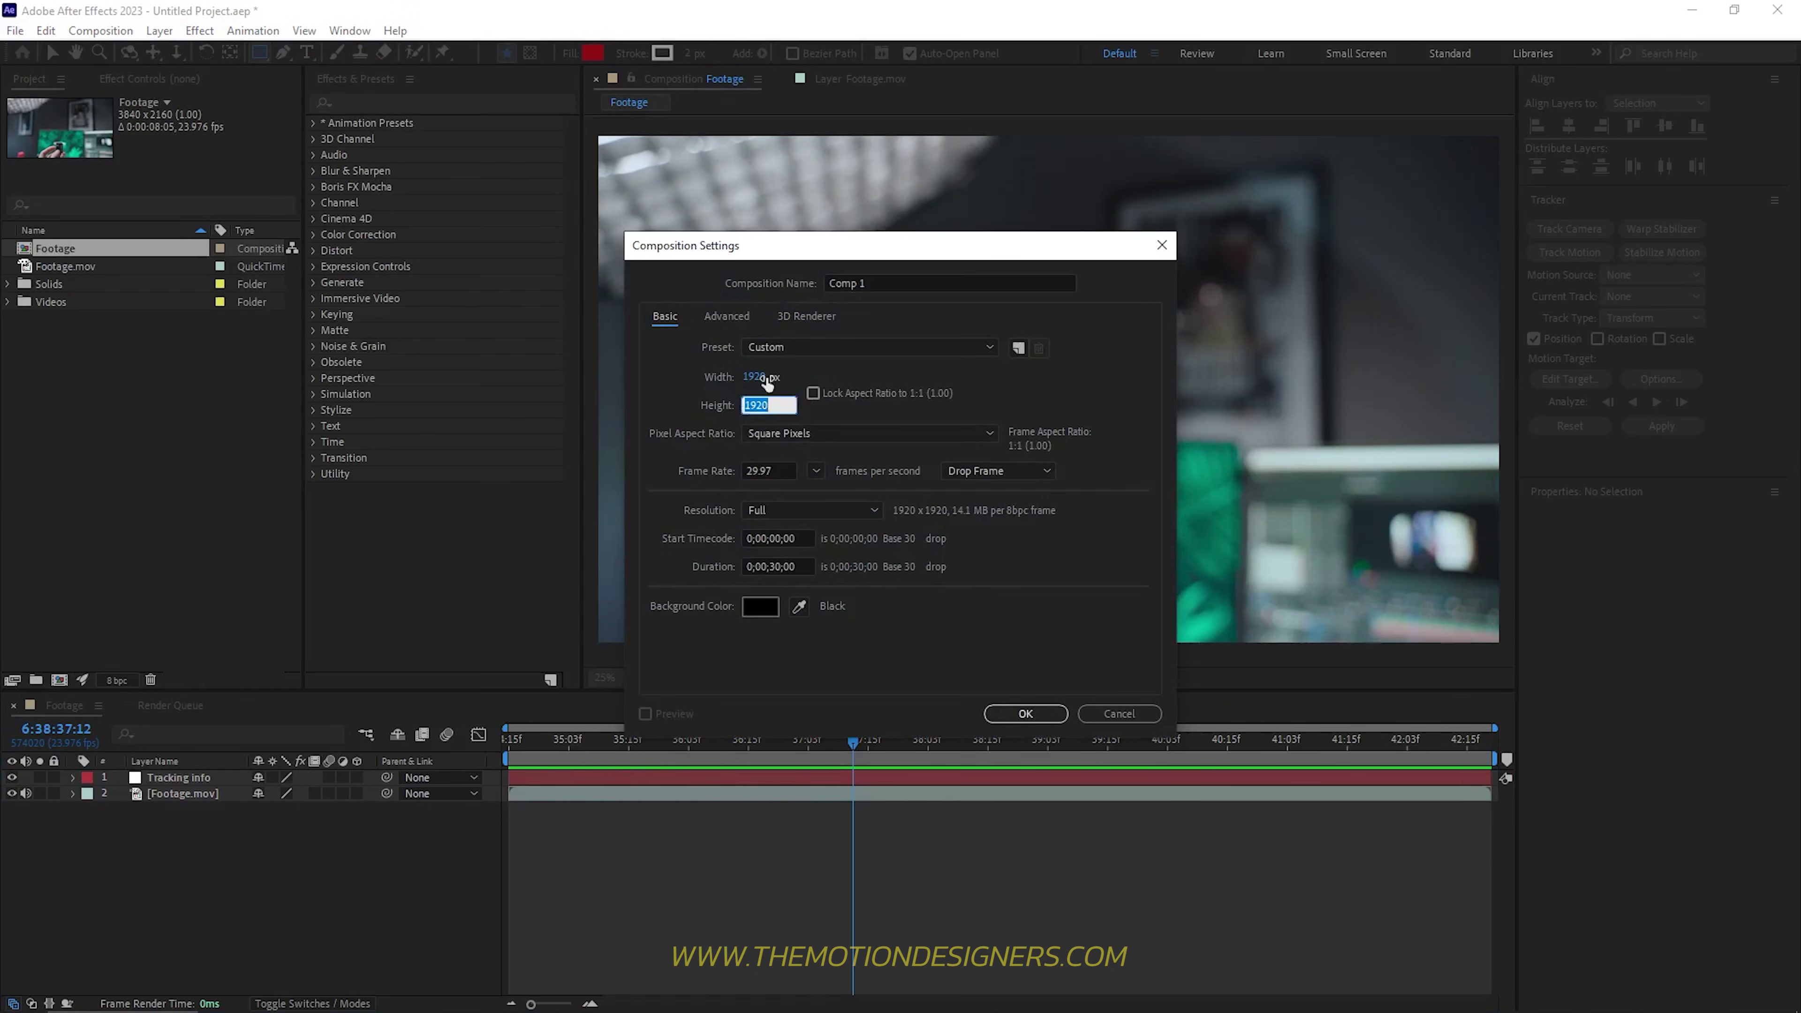
left_click(766, 378)
type("1080")
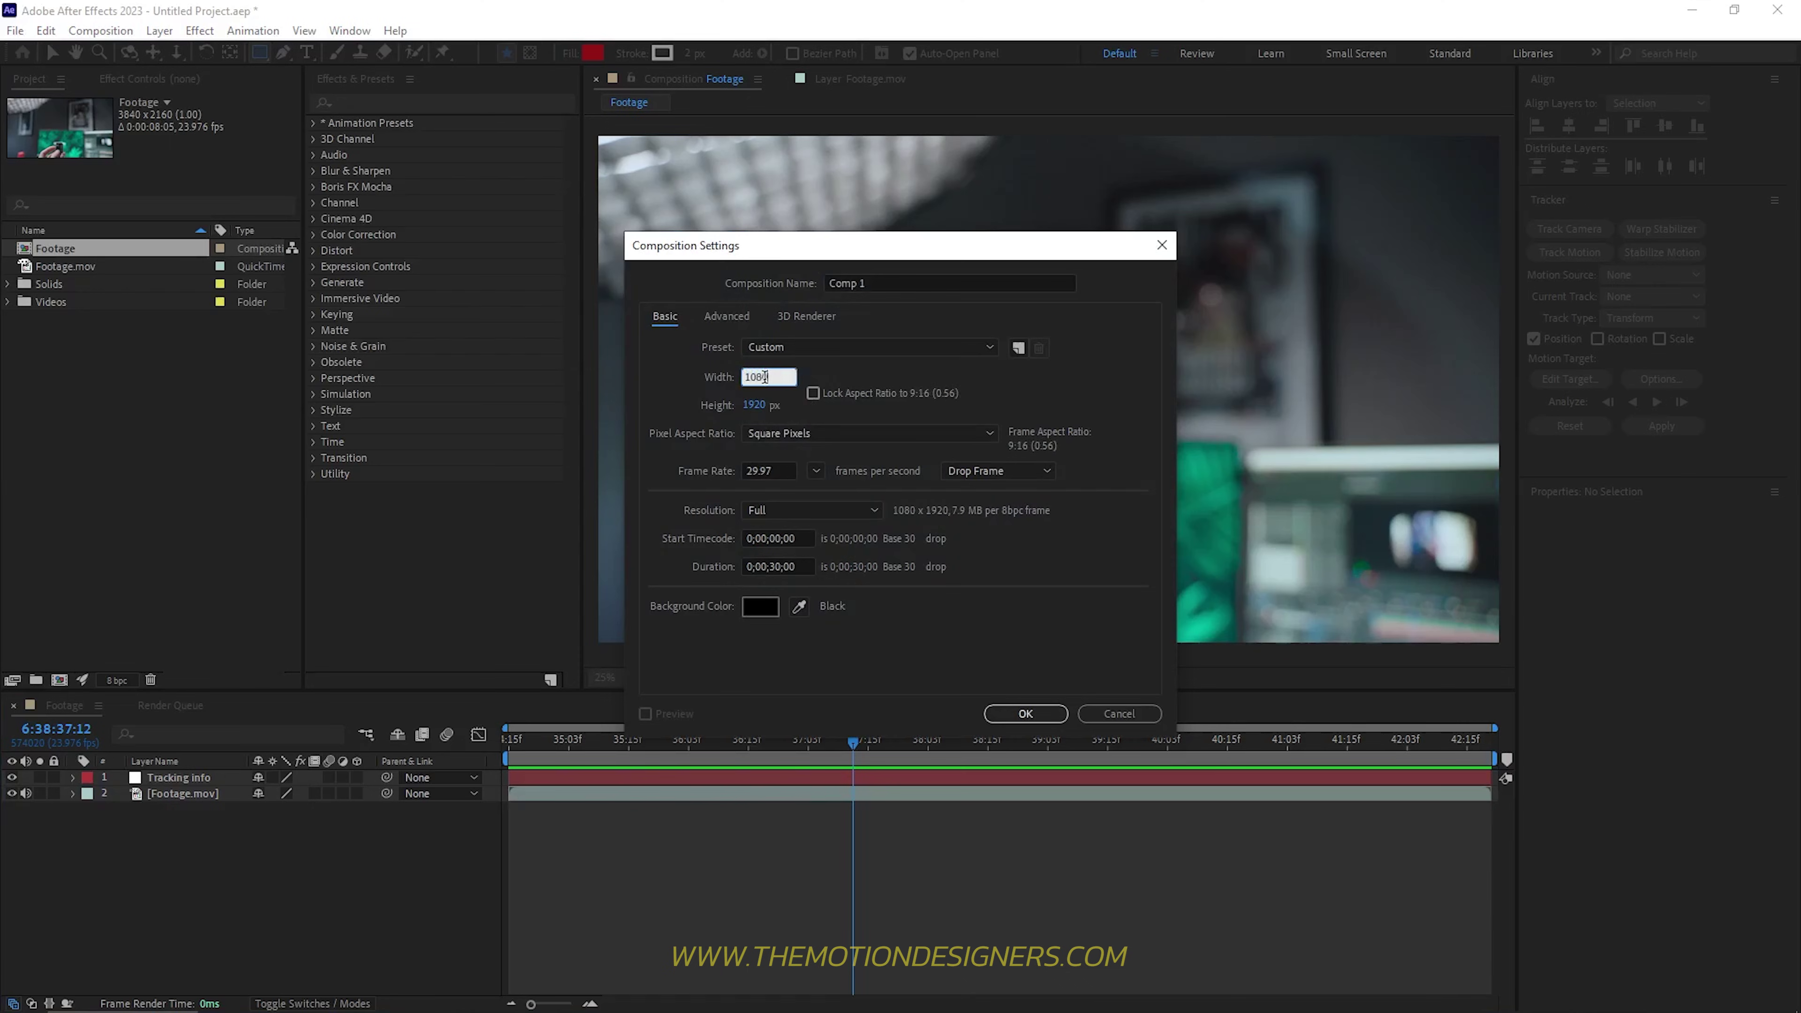
left_click(1075, 396)
left_click(953, 282)
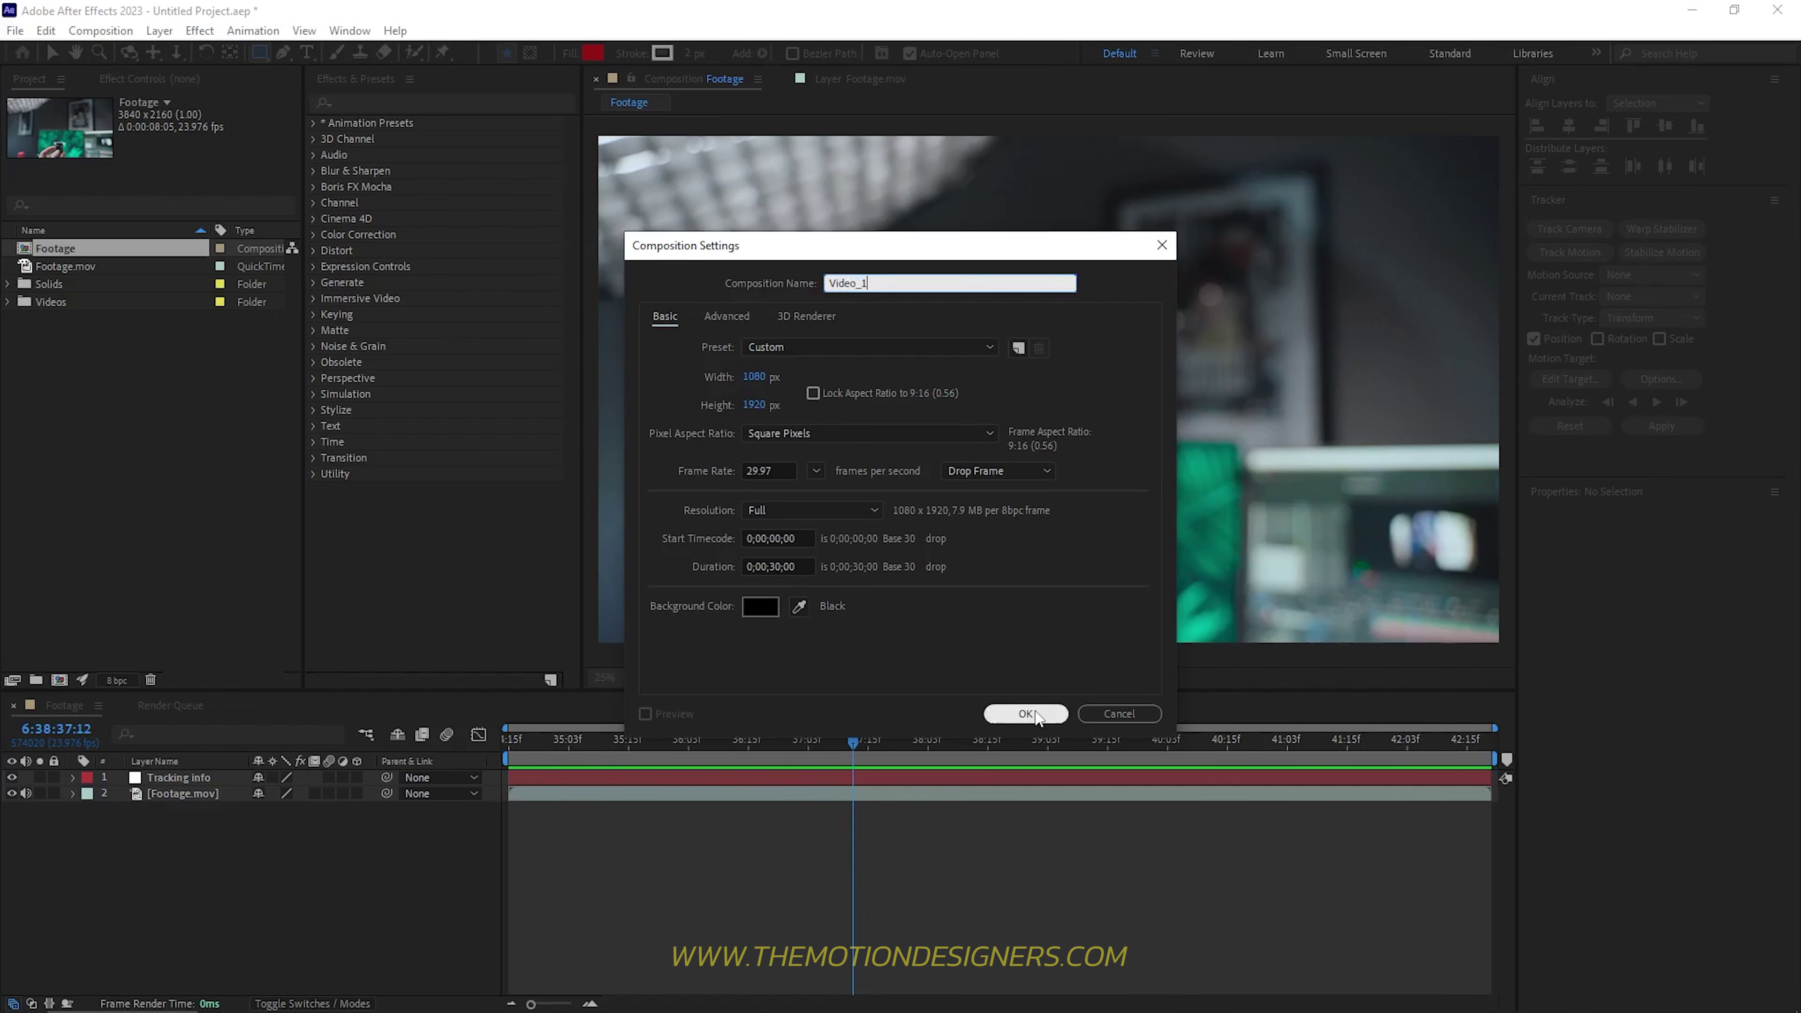
left_click(1026, 714)
Step: Create a project folder named Pre-Comps and move the Video_1 composition into it
left_click(35, 679)
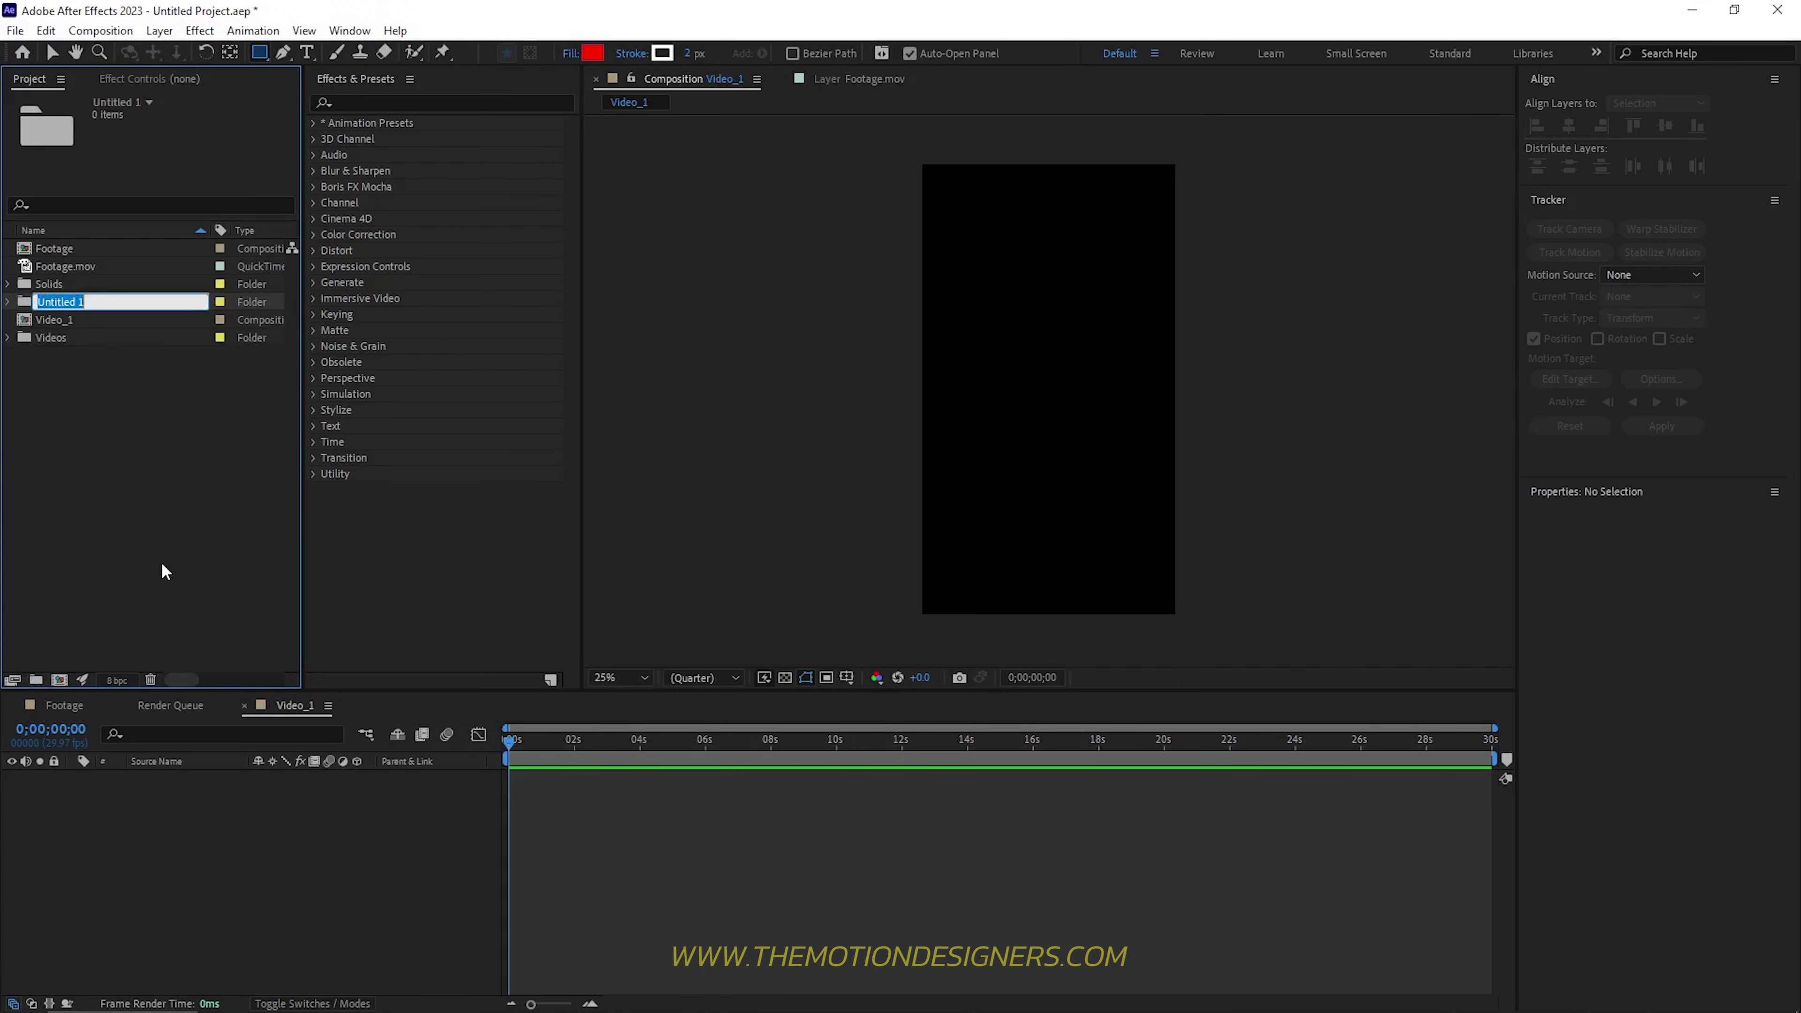
type("Pre-Comps")
key("Return")
left_click_drag(68, 329, 82, 284)
left_click(10, 284)
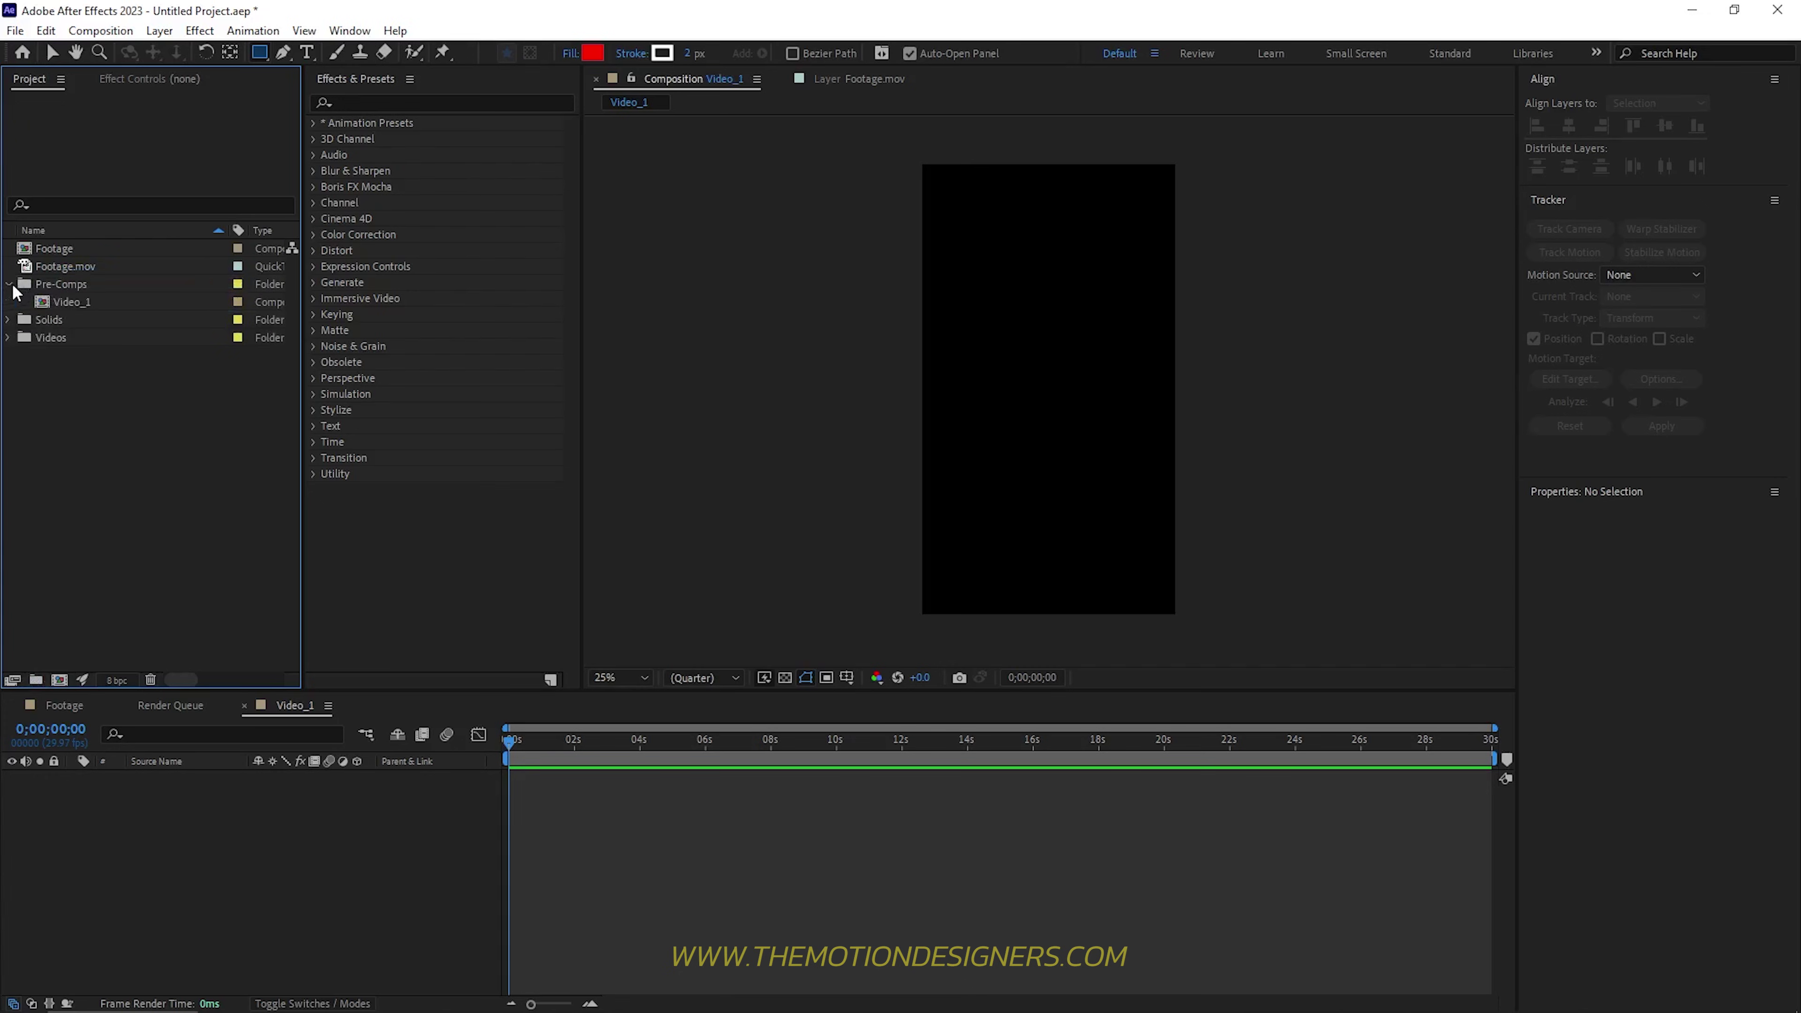
Step: Add the 5698605-uhd_2160_3840_24fps.mp4 clip from the Videos folder to the Video_1 composition
left_click(10, 337)
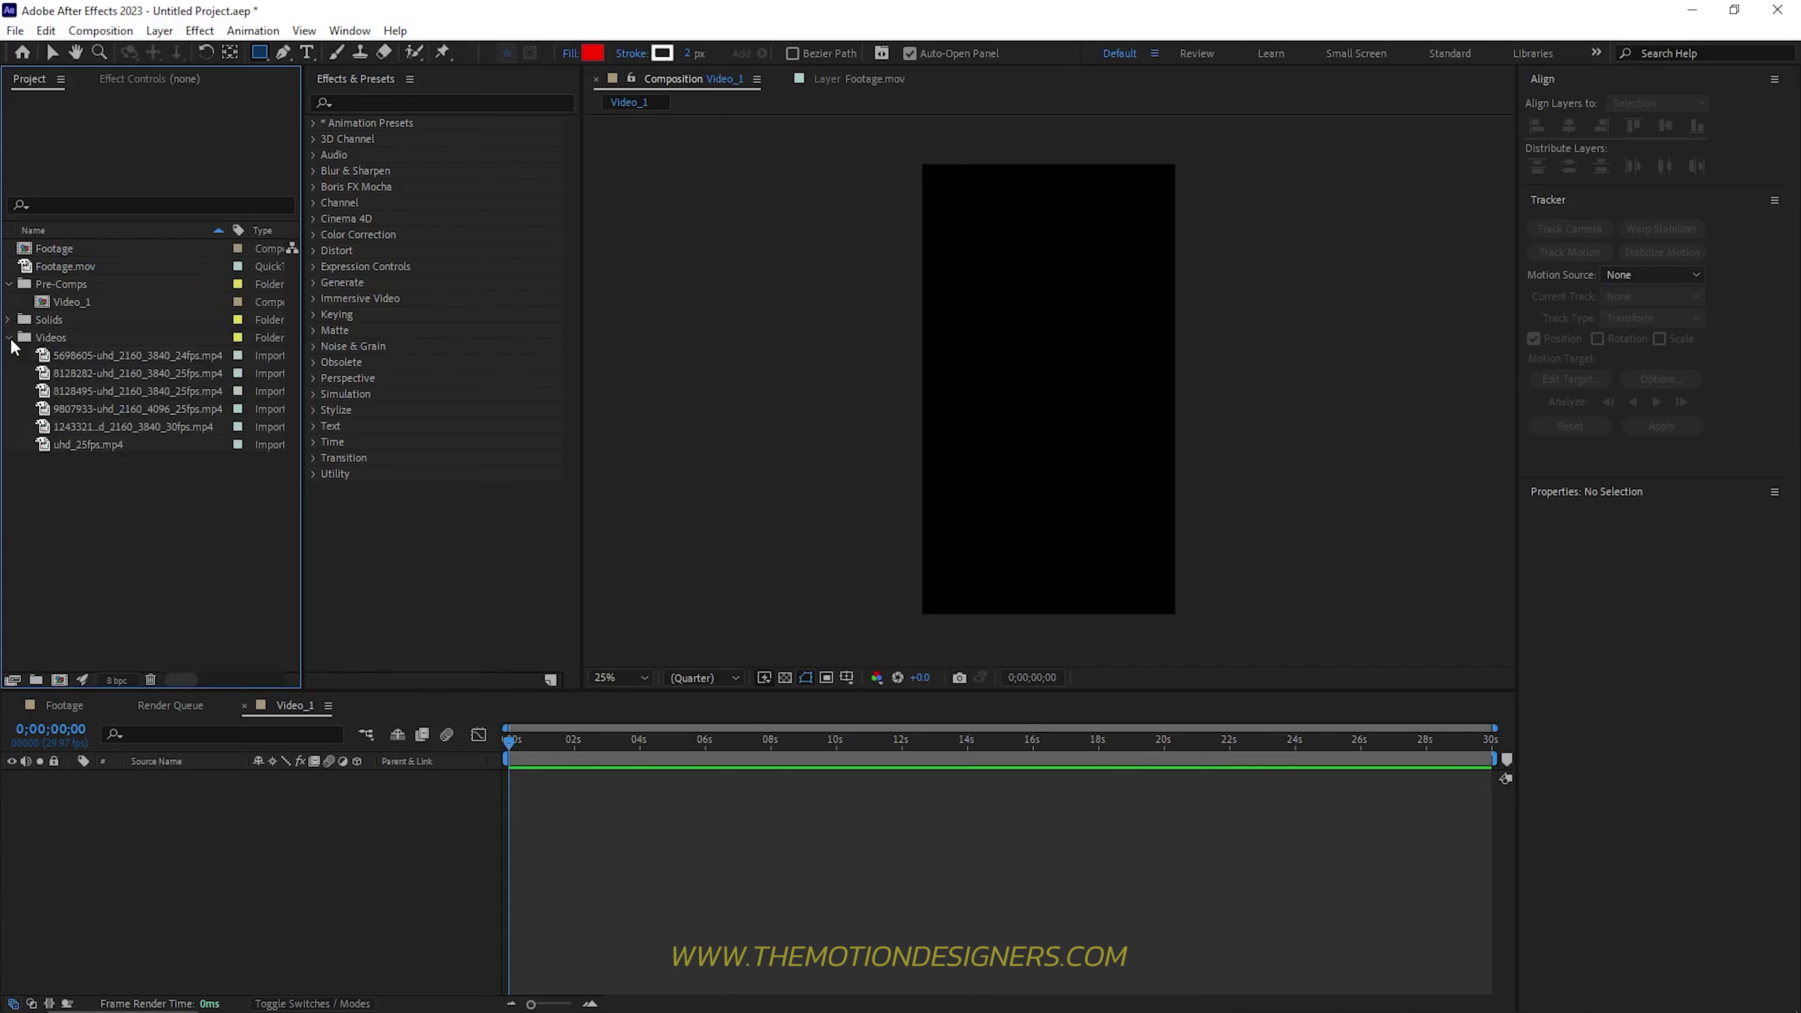
left_click(93, 354)
left_click_drag(93, 355, 887, 551)
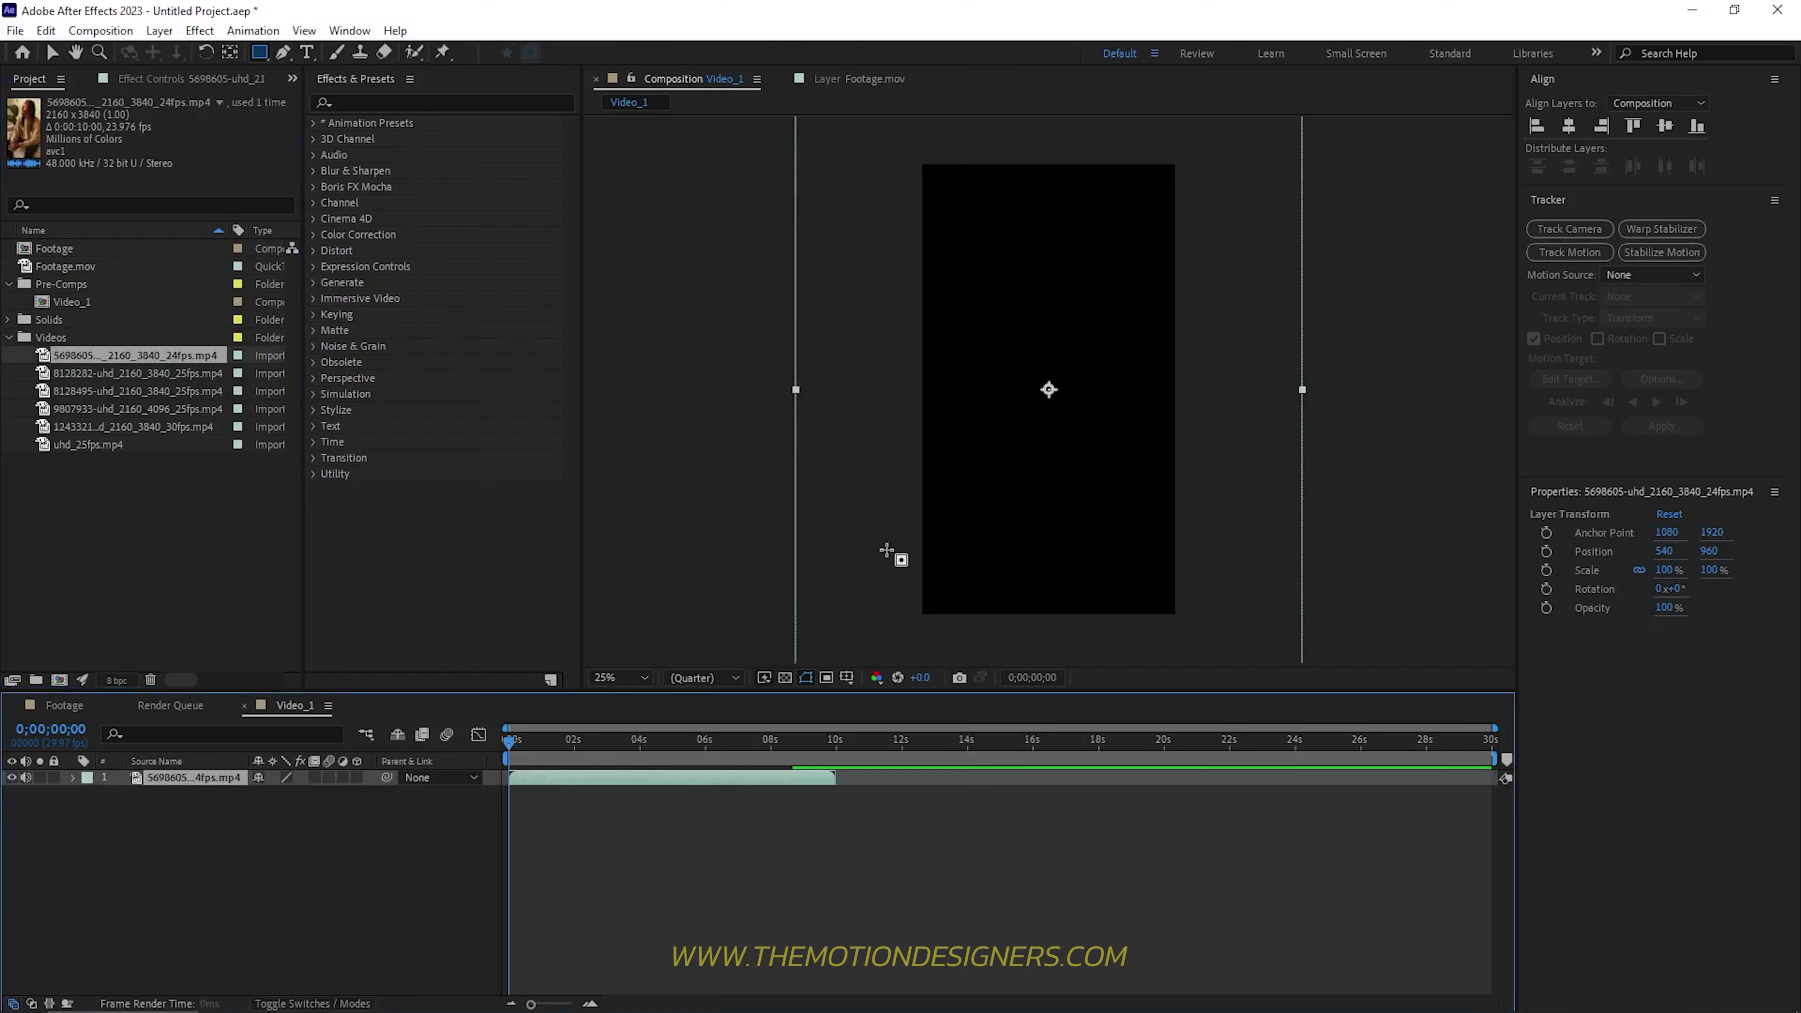
Step: Fit the clip to the Video_1 frame and trim the composition's duration to the clip's 10-second length
key("ctrl+alt+f")
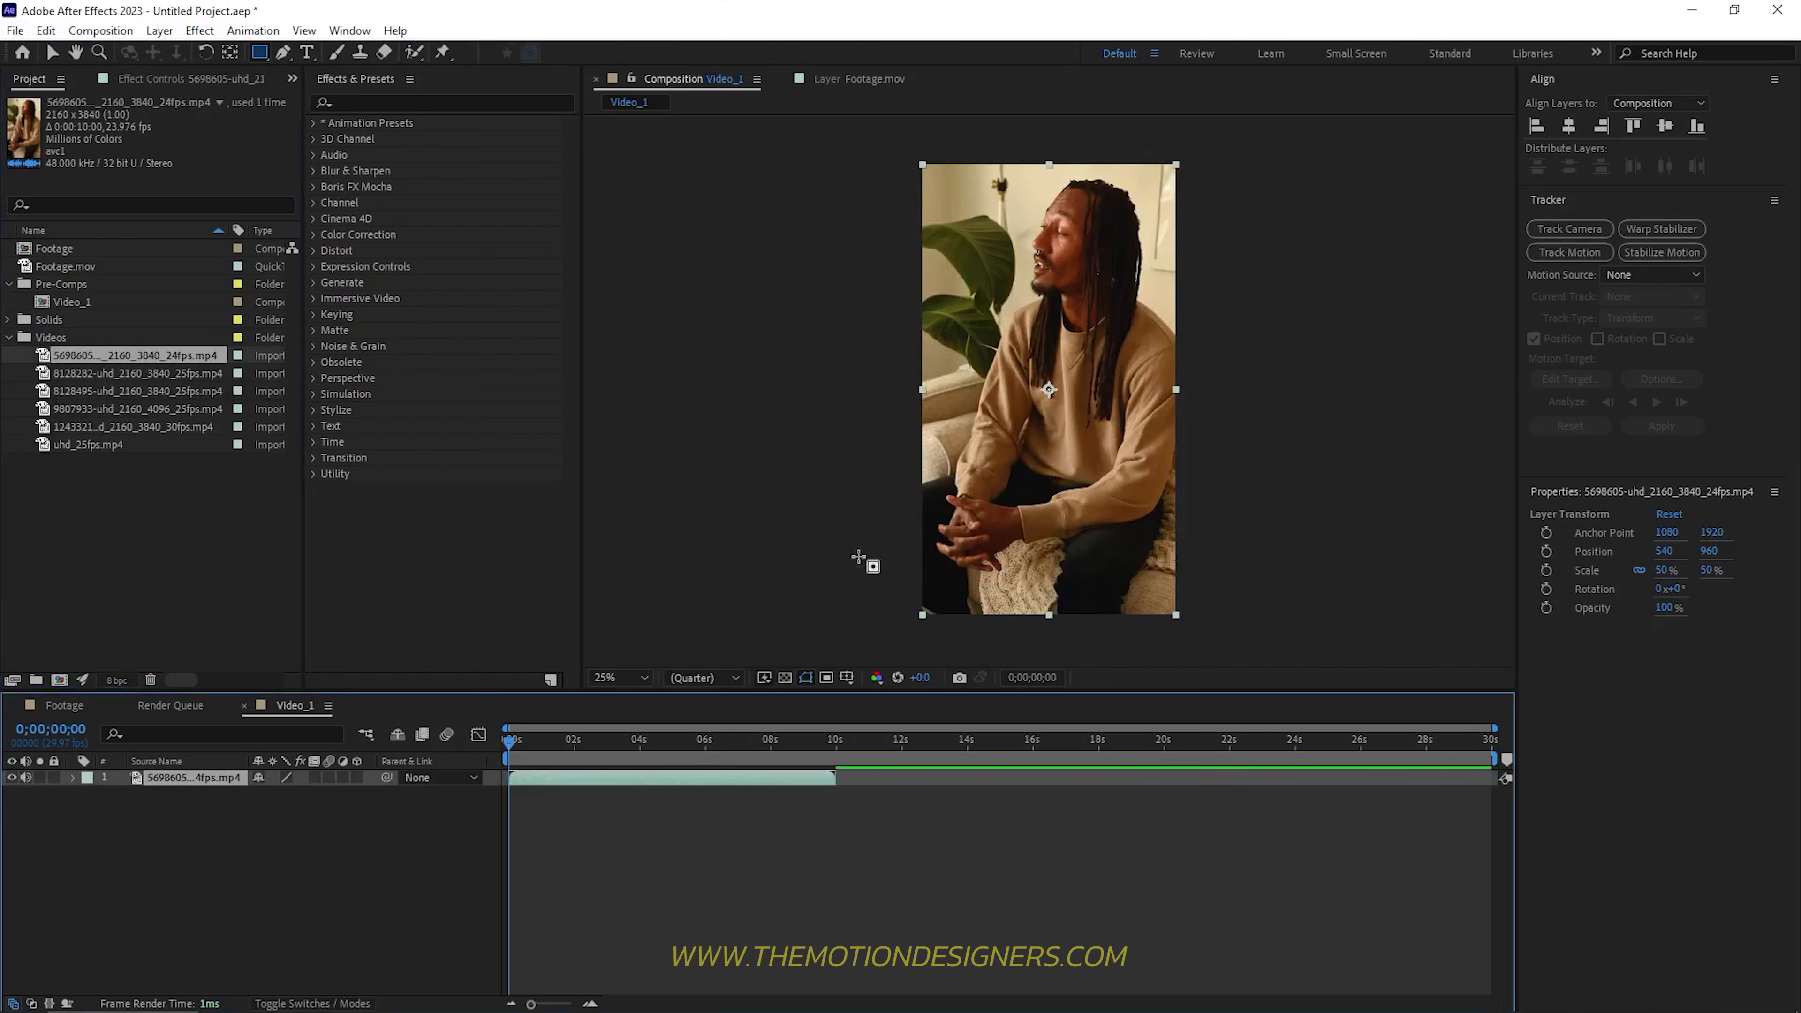
left_click_drag(1503, 759, 840, 747)
right_click(778, 761)
left_click(887, 809)
left_click_drag(1116, 741, 705, 741)
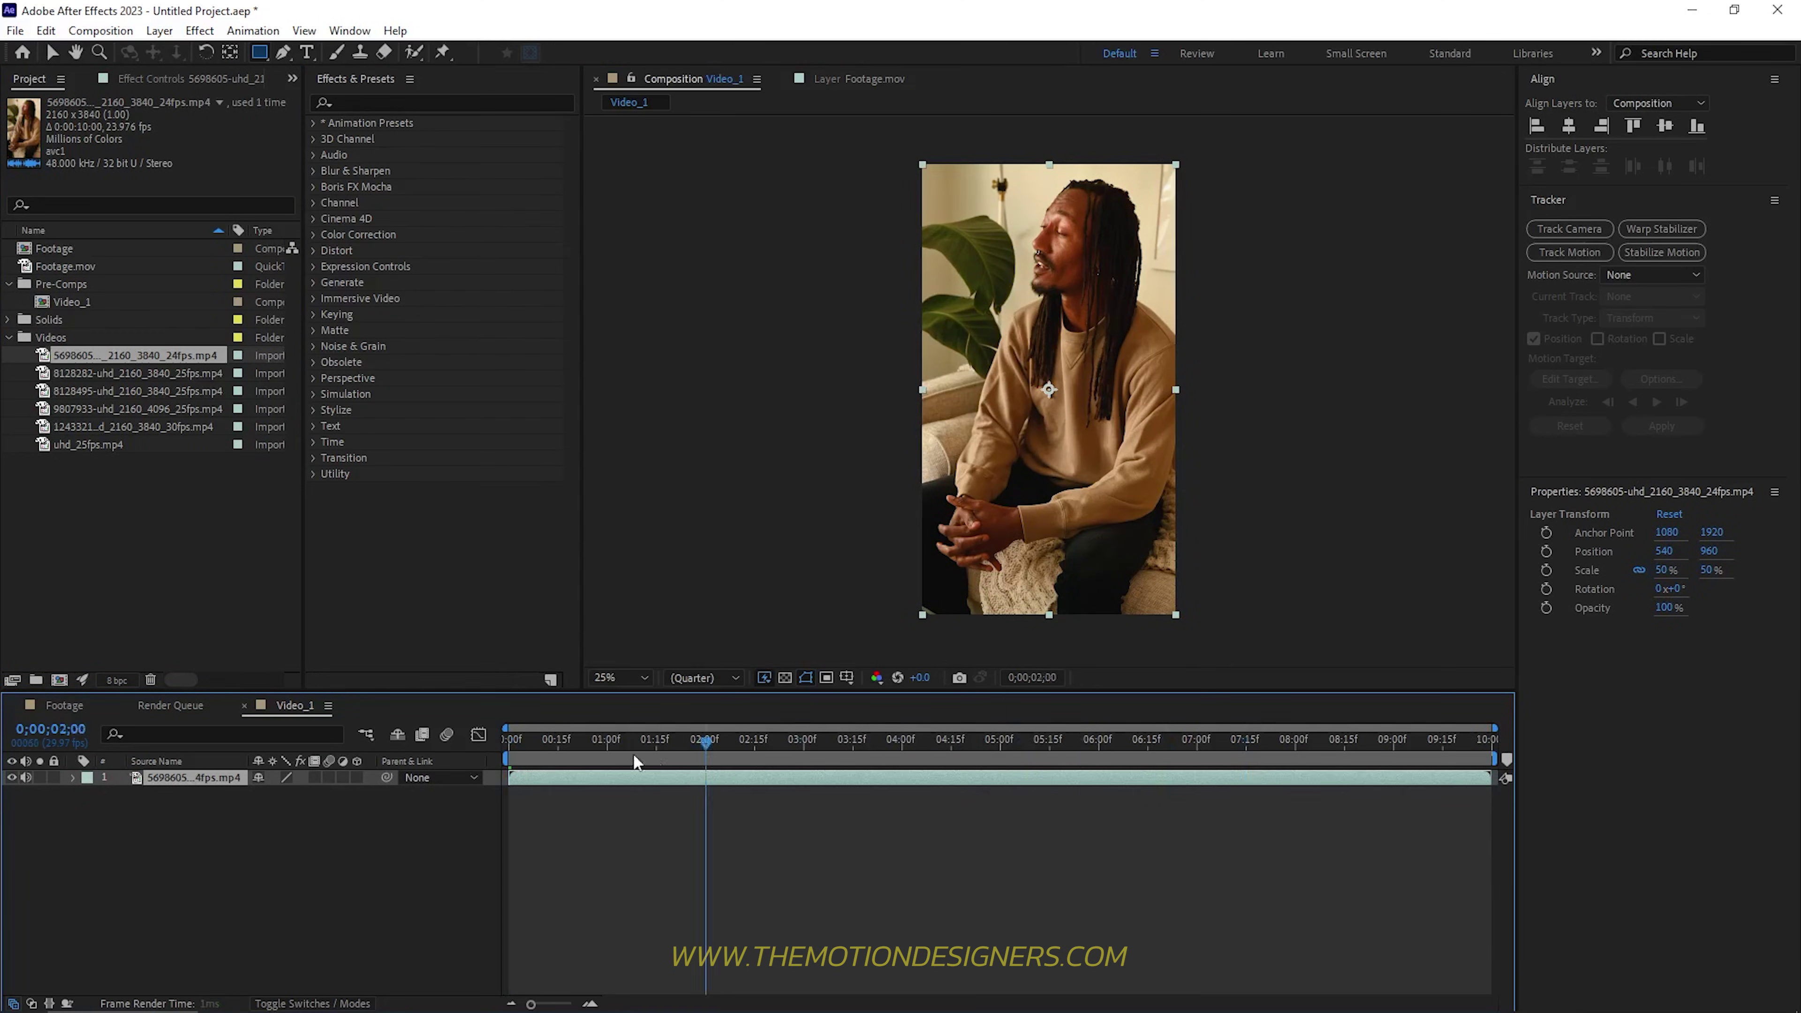
key("Home")
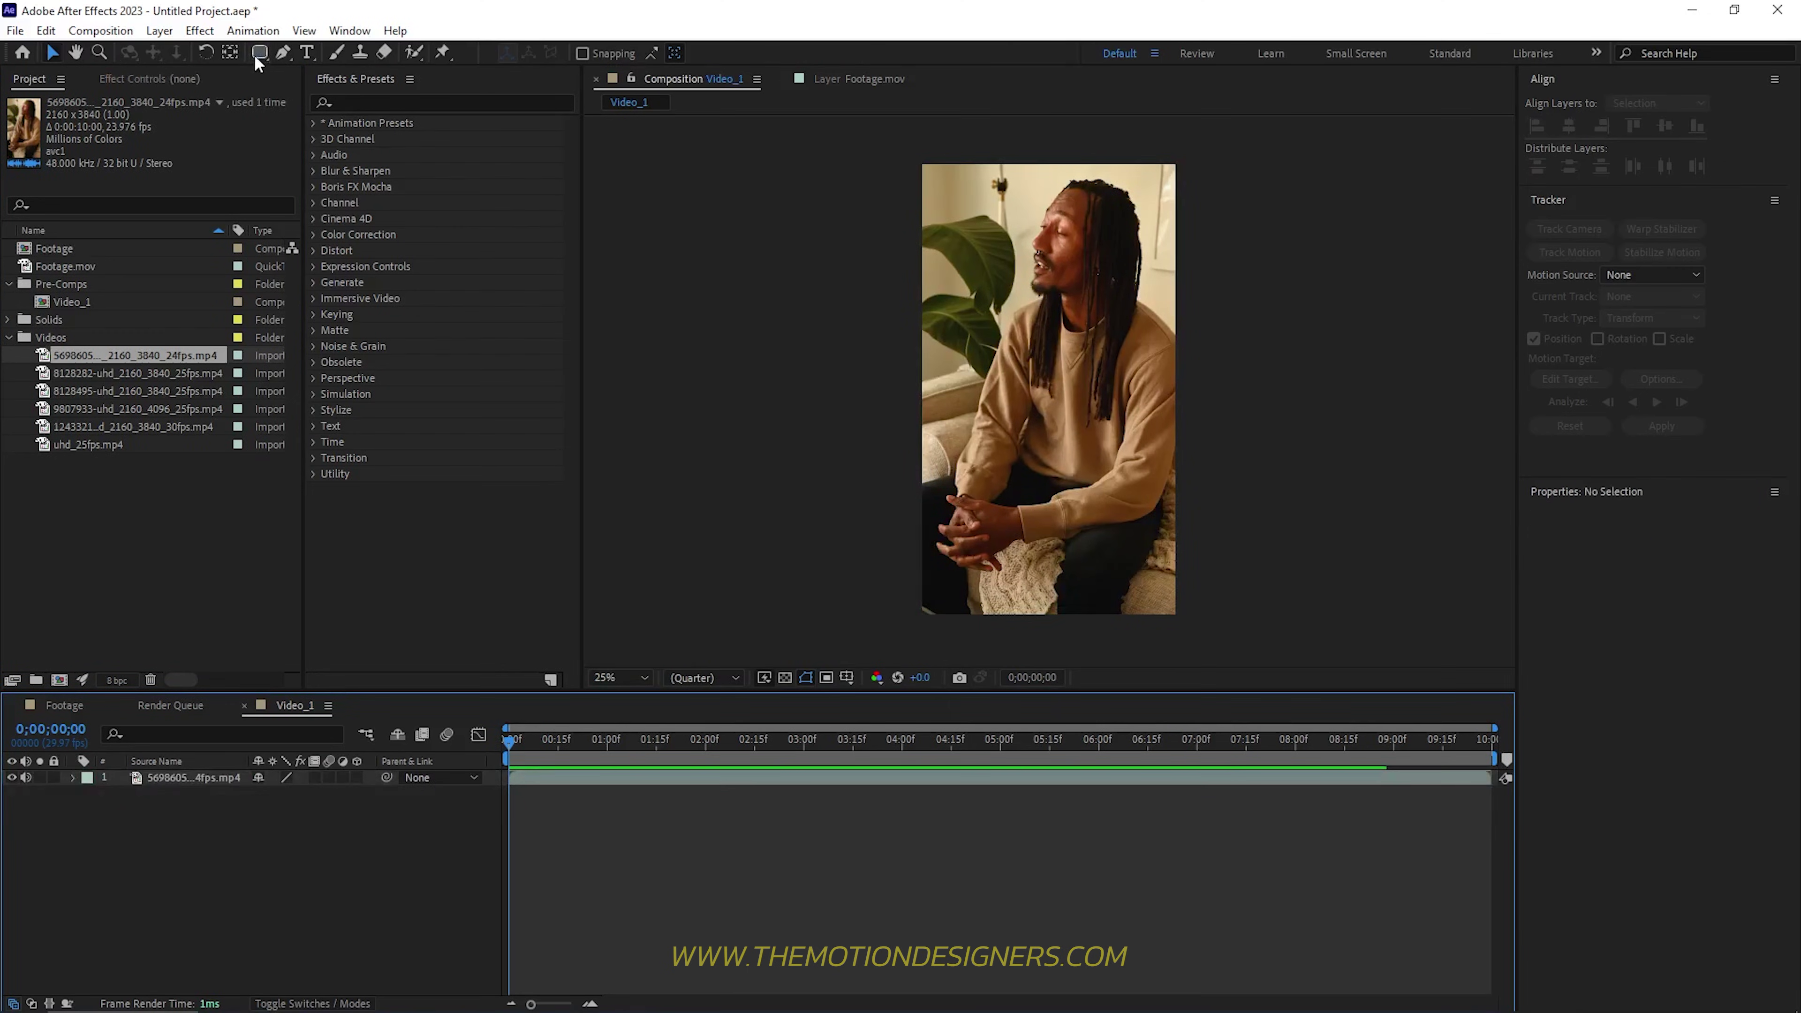
Step: Draw a rounded rectangle of about 1080 x 1912 px over the whole frame, with a black fill and no stroke
left_click_drag(255, 52, 400, 71)
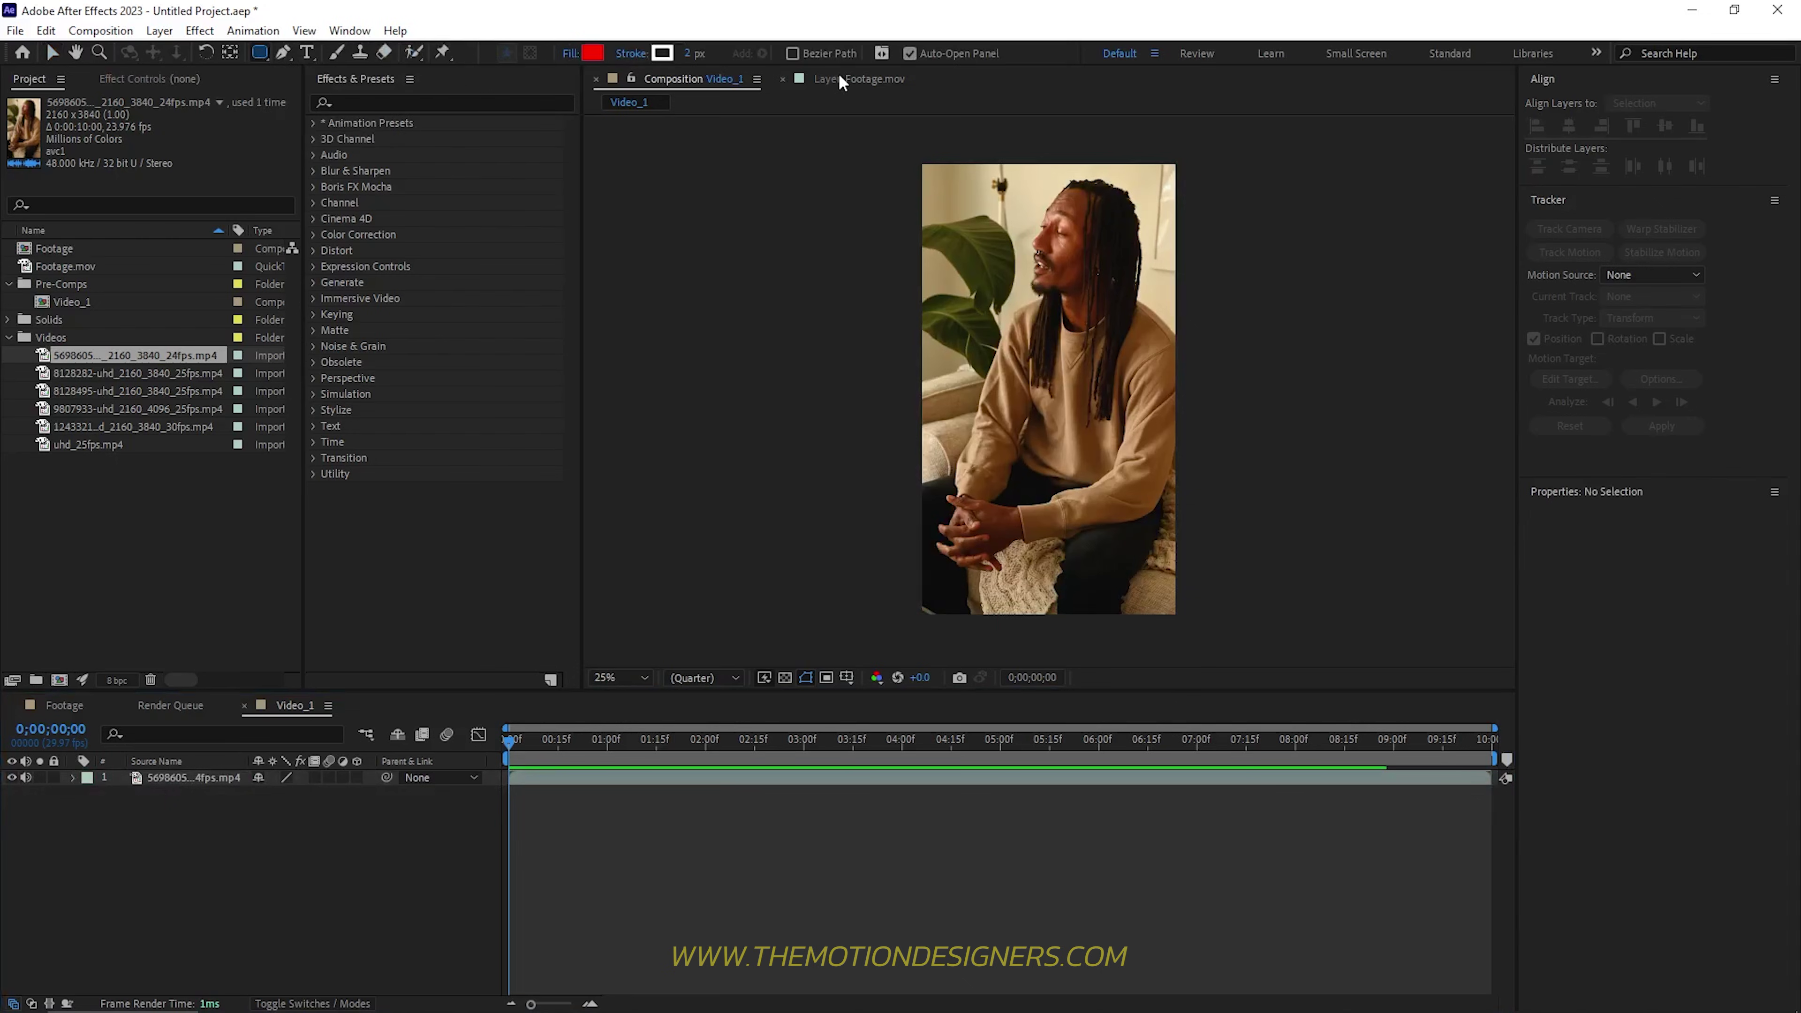
left_click(644, 62)
left_click(806, 464)
left_click(870, 567)
left_click(593, 53)
left_click(678, 633)
left_click(1100, 402)
left_click_drag(968, 237, 1233, 501)
mouse_move(1070, 494)
left_mouse_down()
mouse_move(1060, 543)
mouse_move(1105, 559)
mouse_move(1060, 497)
mouse_move(1173, 616)
left_mouse_up()
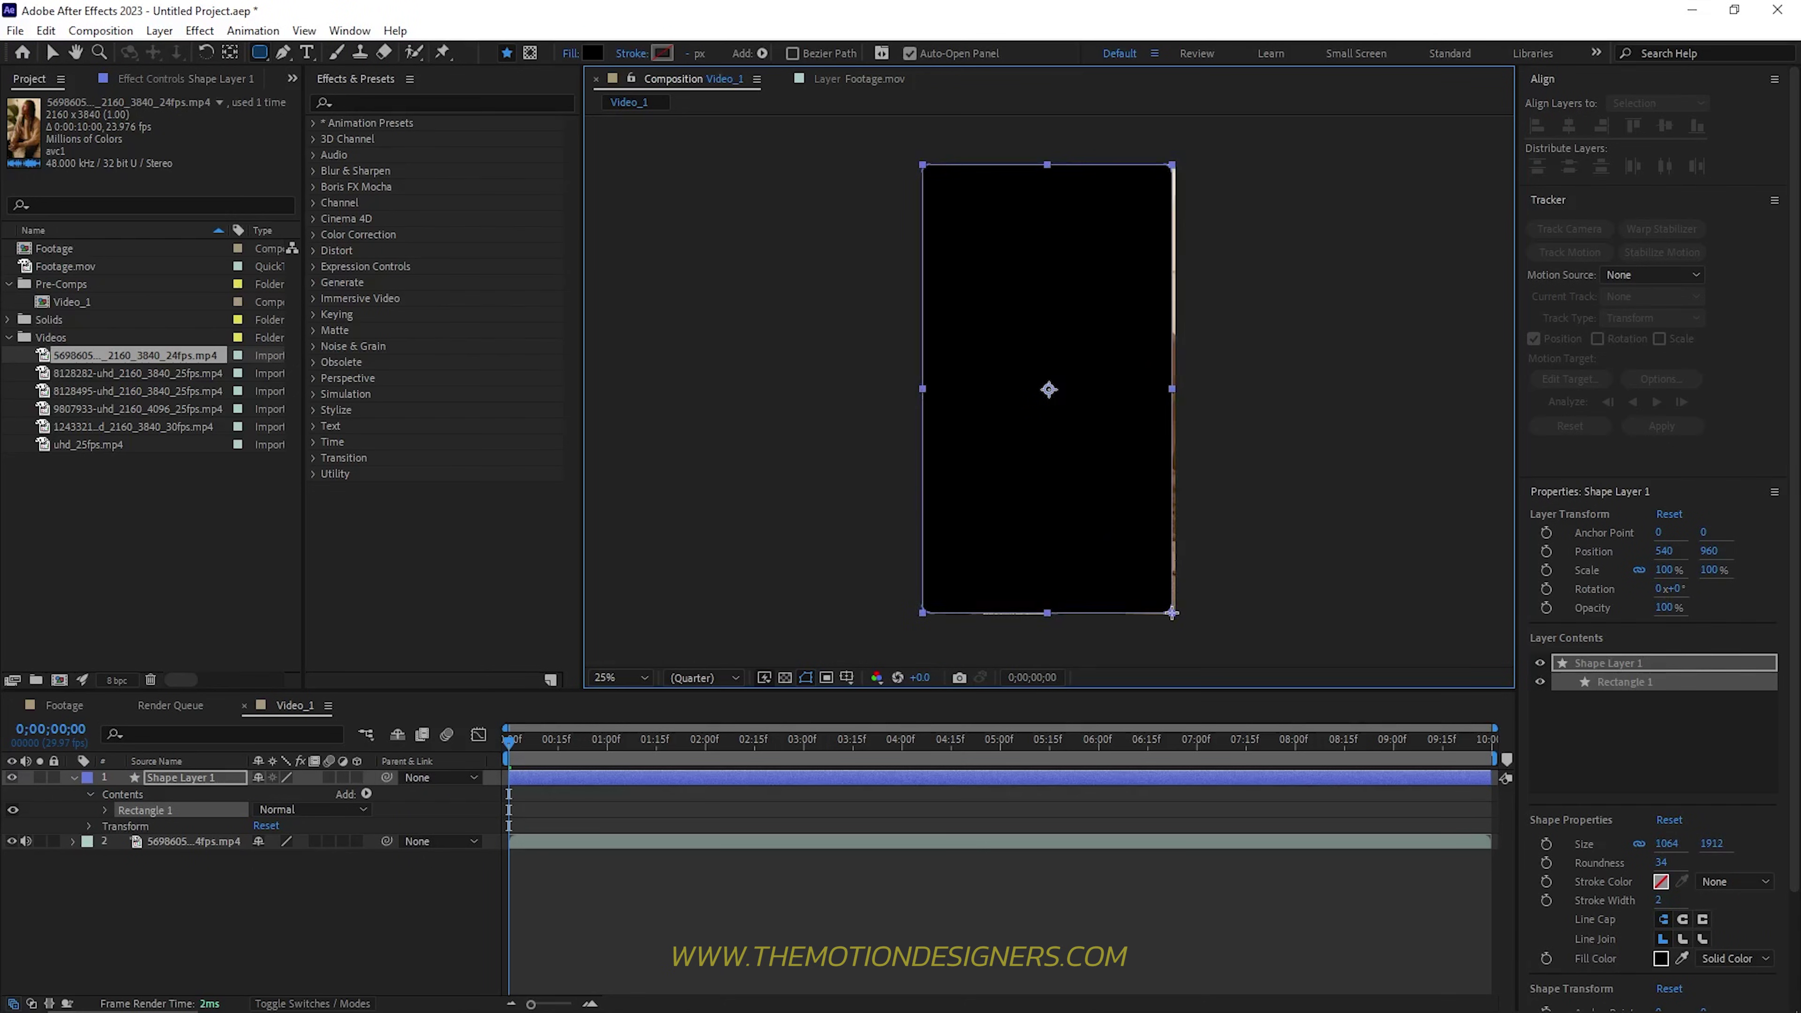
Step: Increase the rectangle path's roundness to about 171
key("v")
key("F2")
left_click(105, 810)
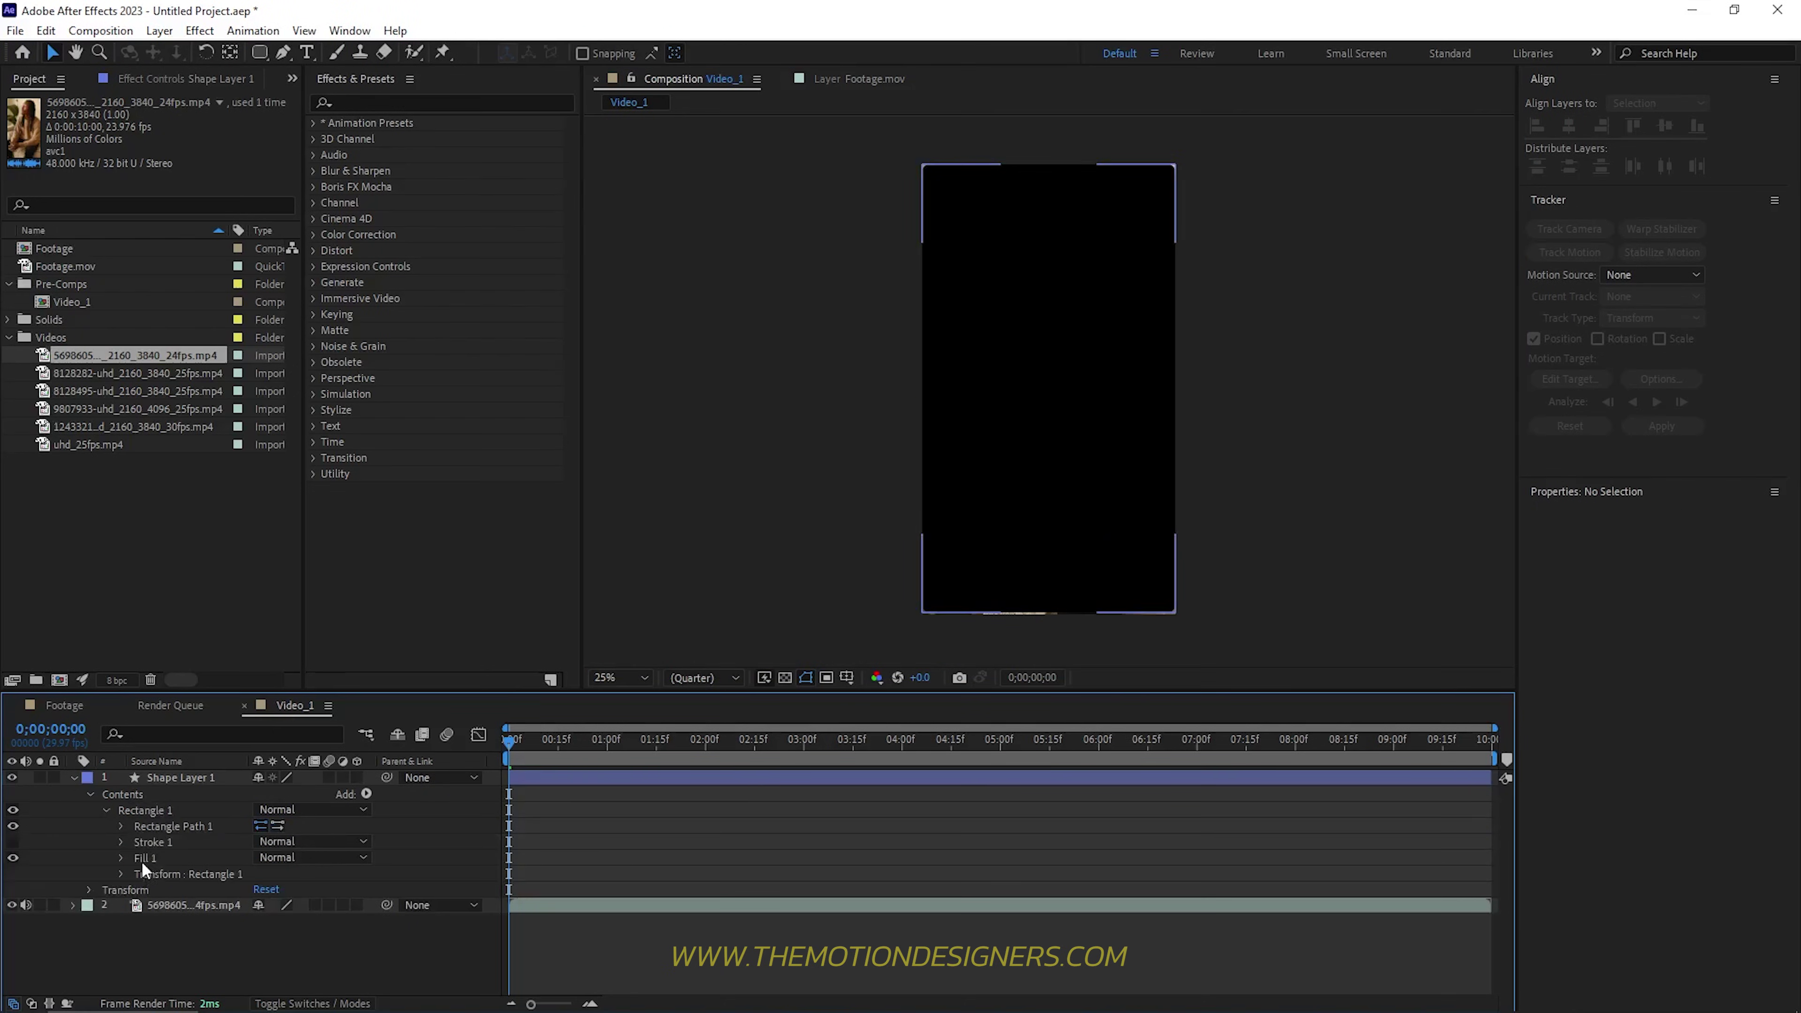
left_click(122, 826)
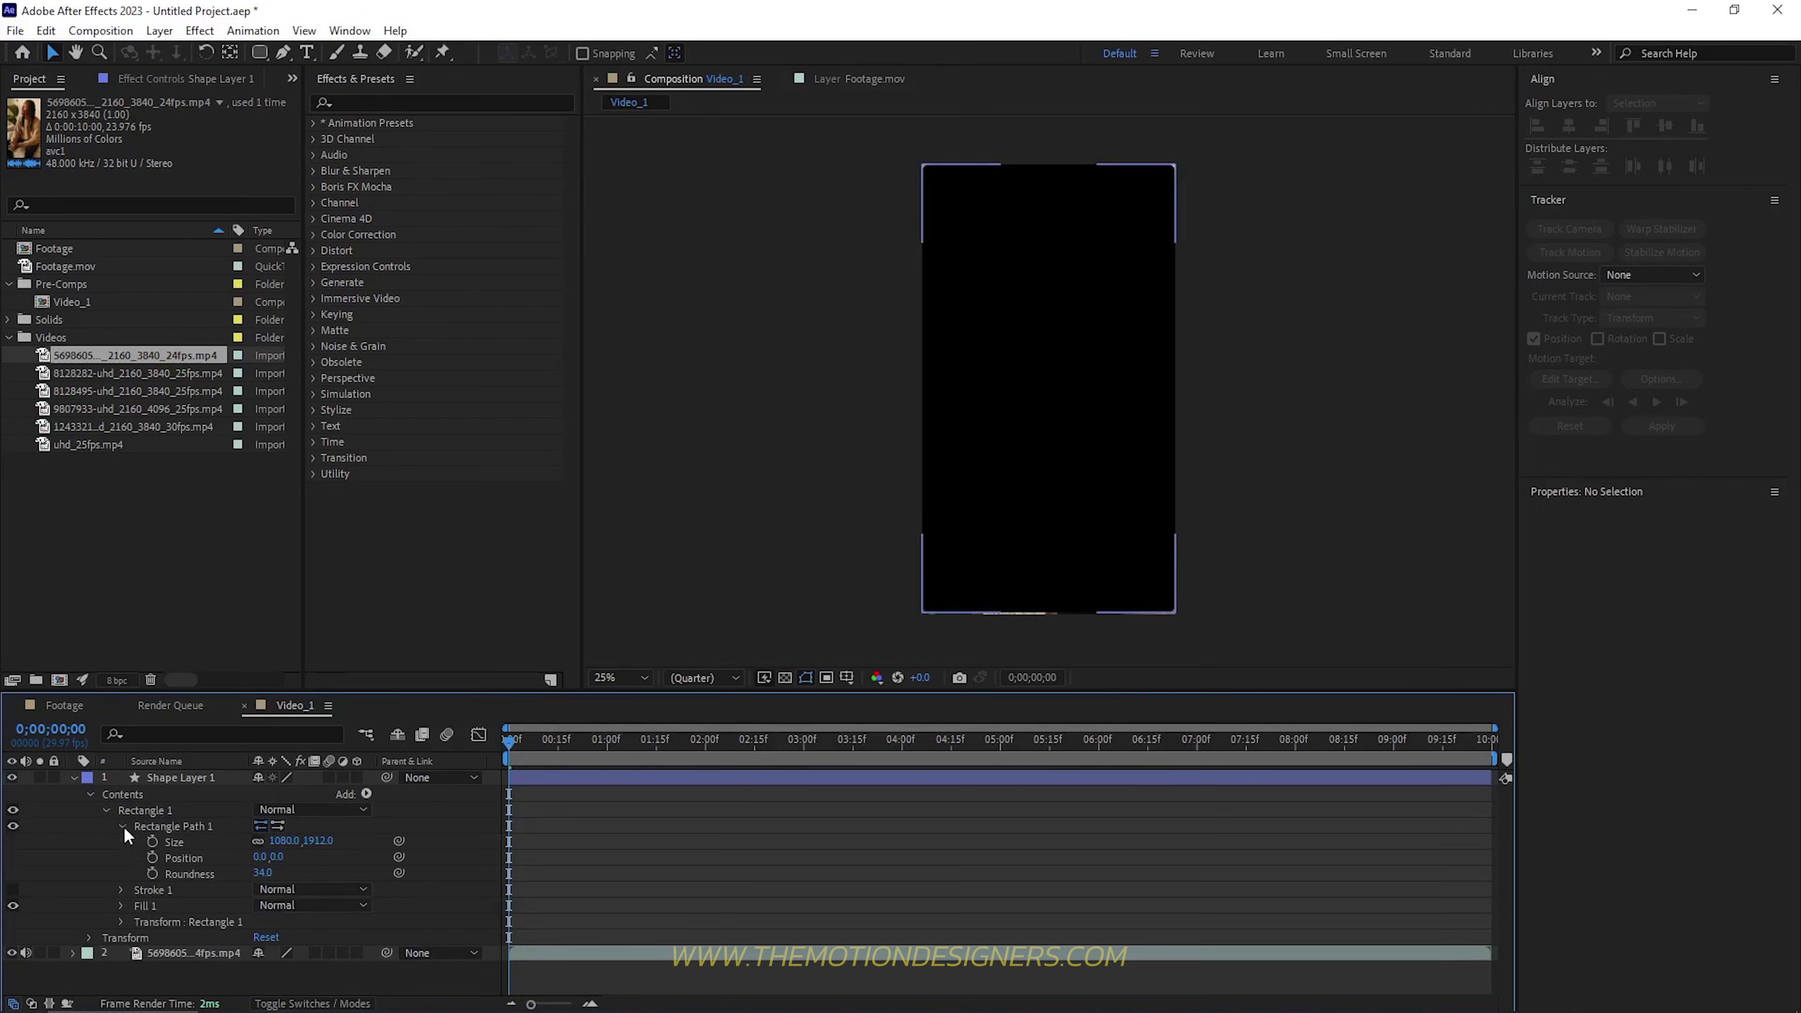
mouse_move(262, 873)
left_mouse_down()
mouse_move(379, 880)
mouse_move(270, 882)
left_mouse_up()
key("ctrl+shift+a")
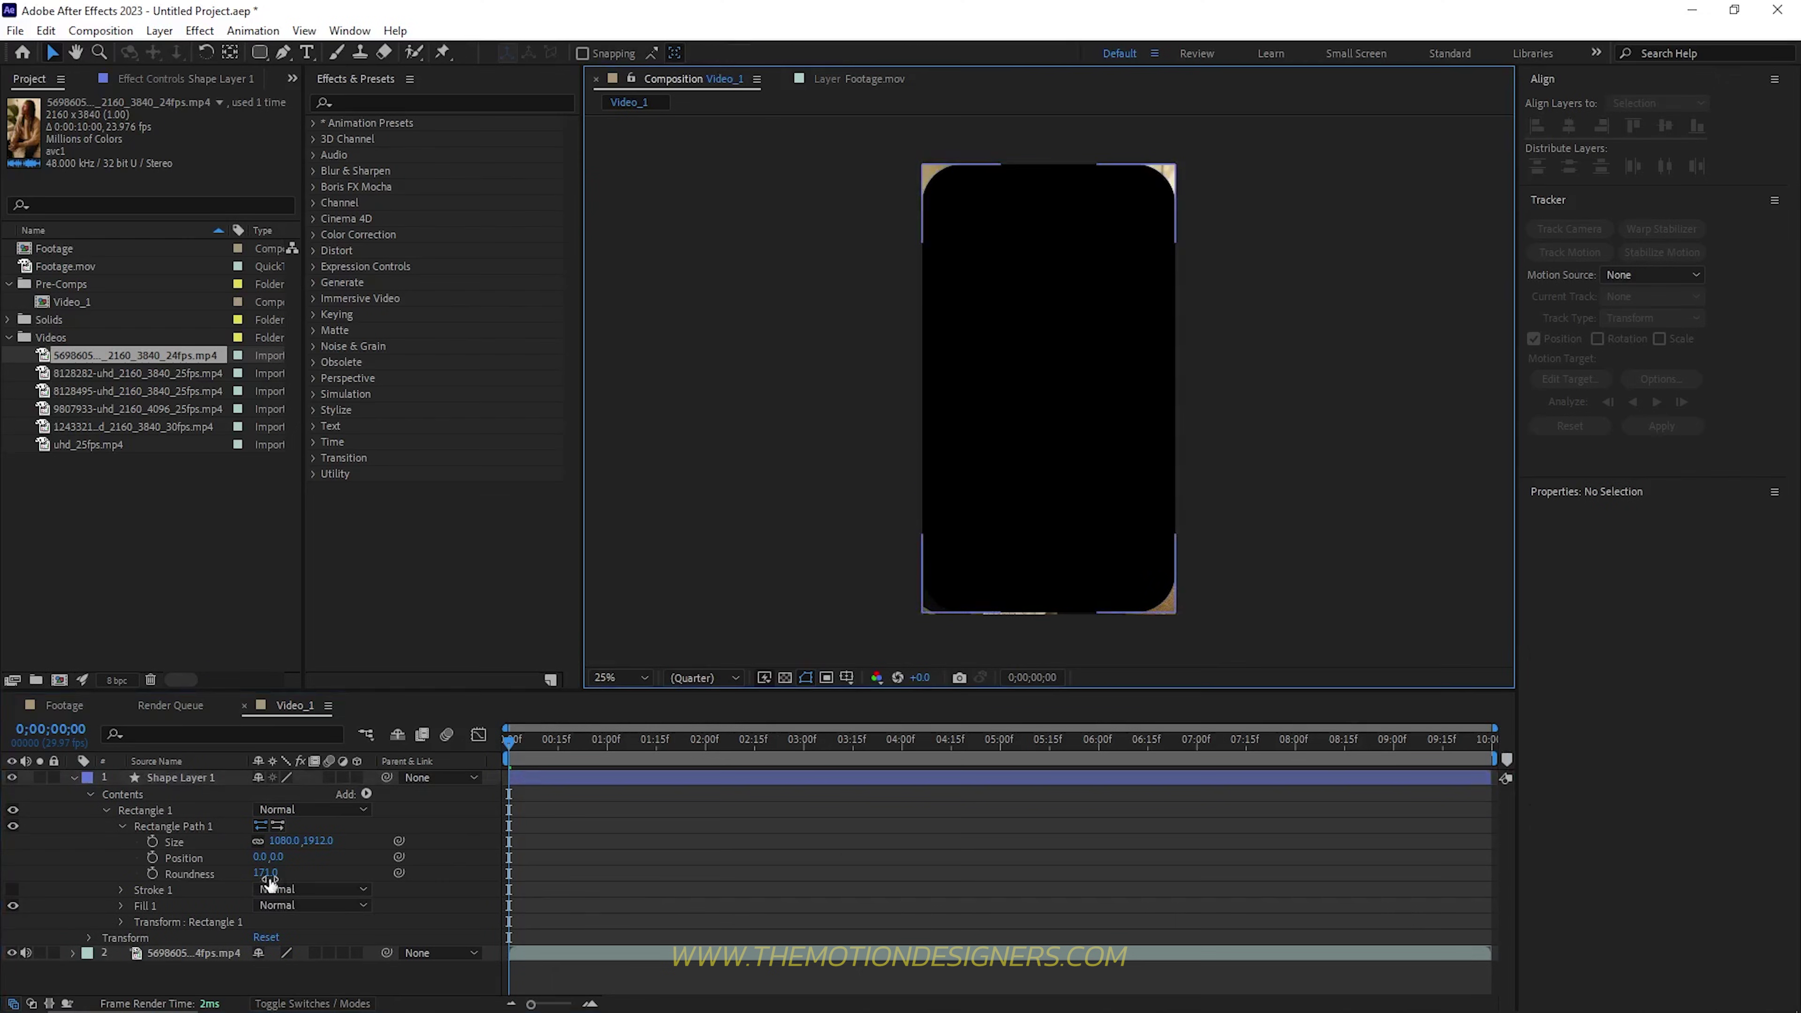
Step: Rename the shape layer as Mask and collapse its properties
left_click(170, 777)
key("Return")
type("Mask")
key("Return")
key("ctrl+grave")
key("ctrl+shift+a")
Step: Set the video clip's track matte to the Mask layer
key("F4")
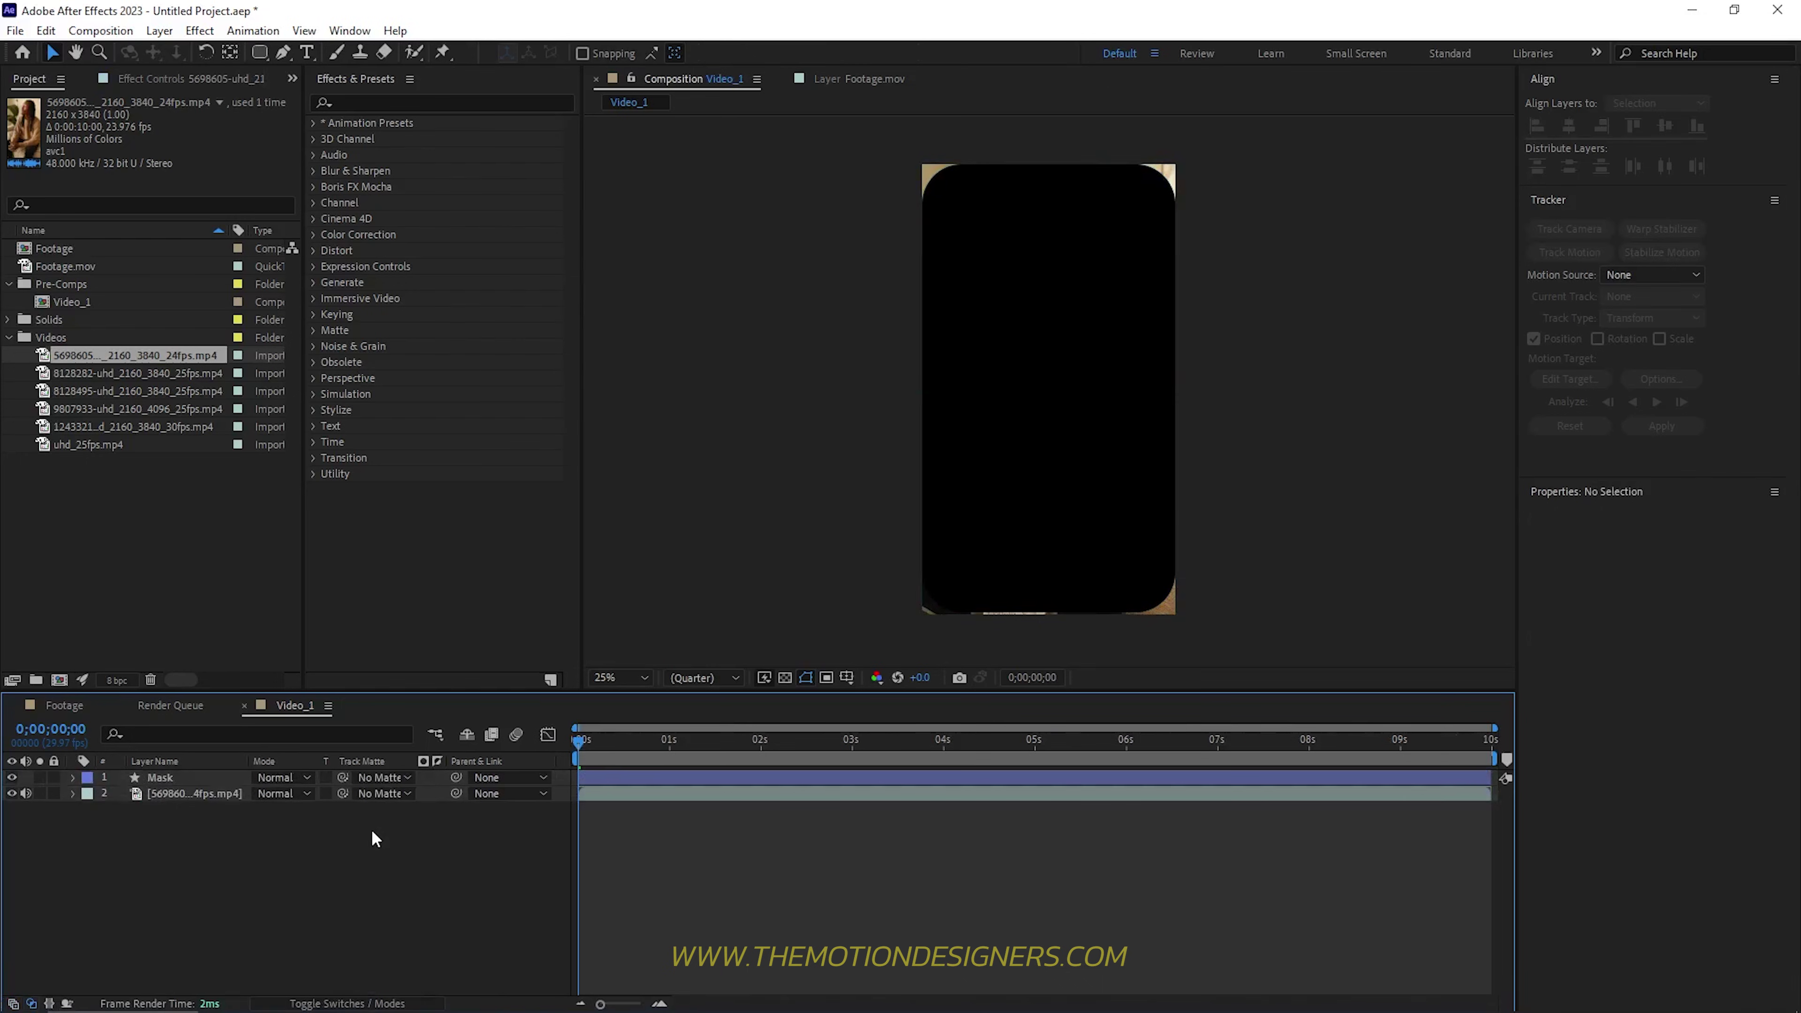
left_click(185, 793)
left_click(371, 793)
left_click(430, 841)
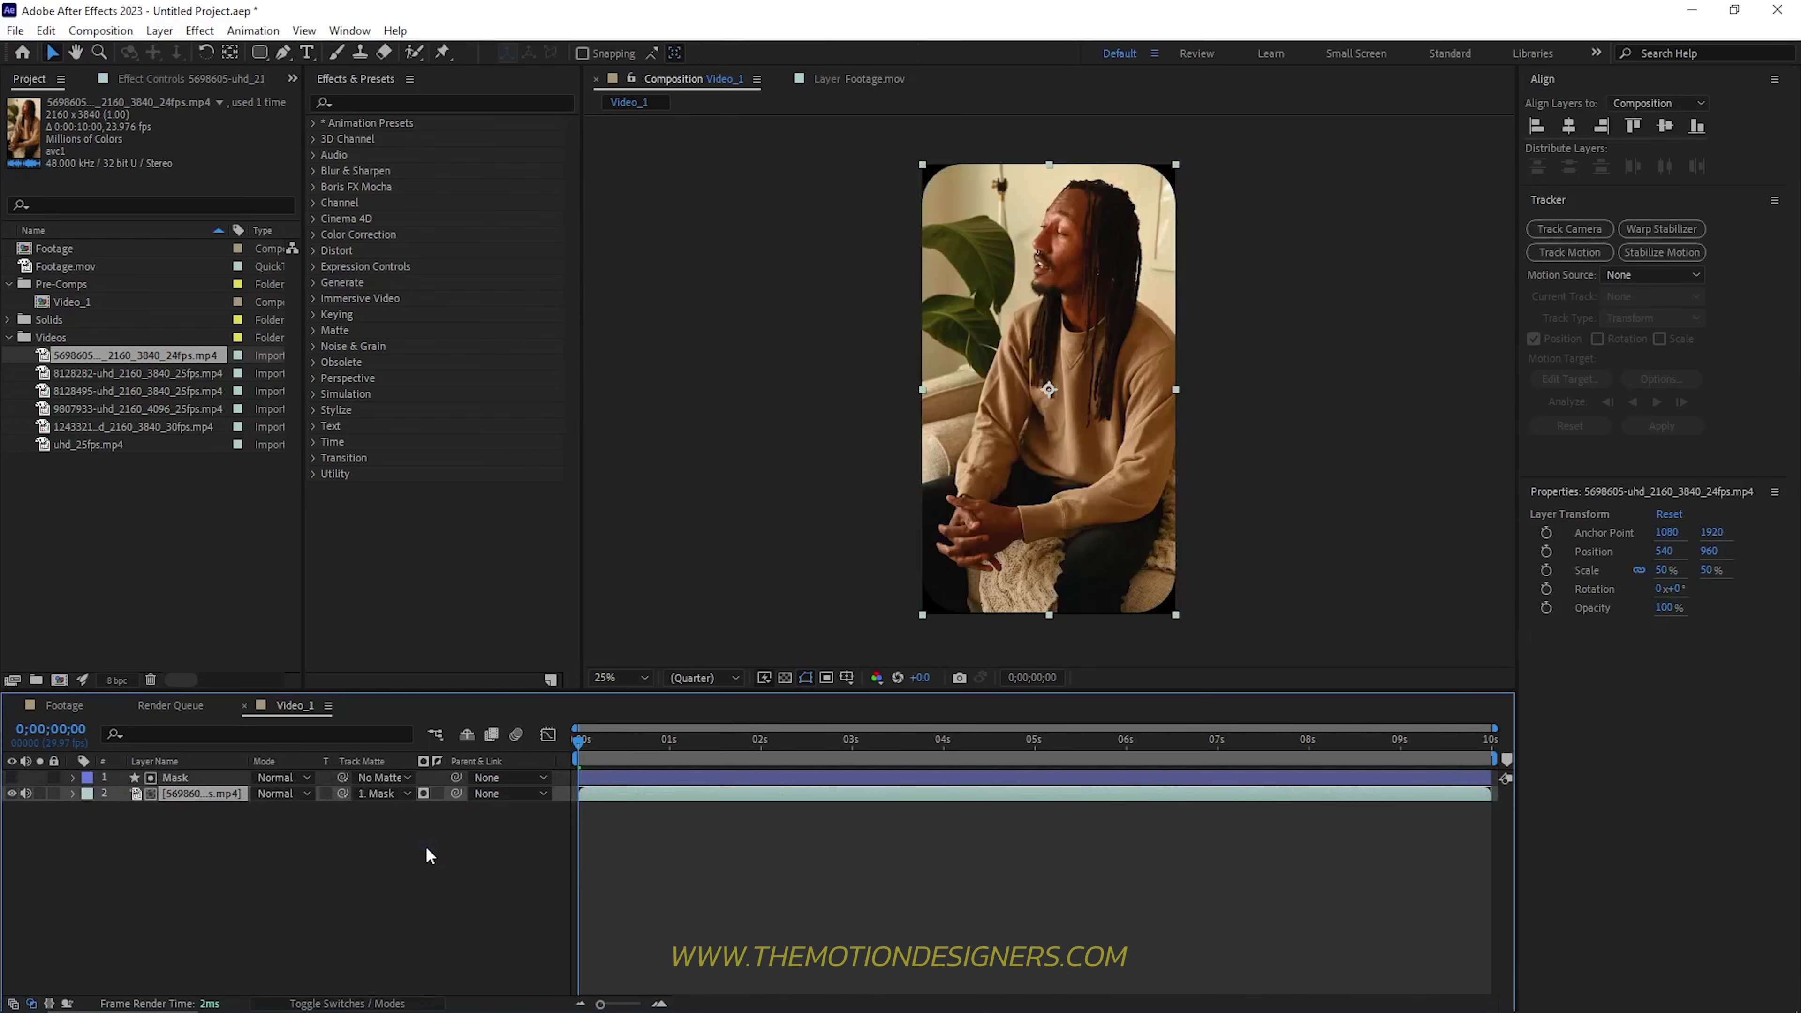
left_click(402, 856)
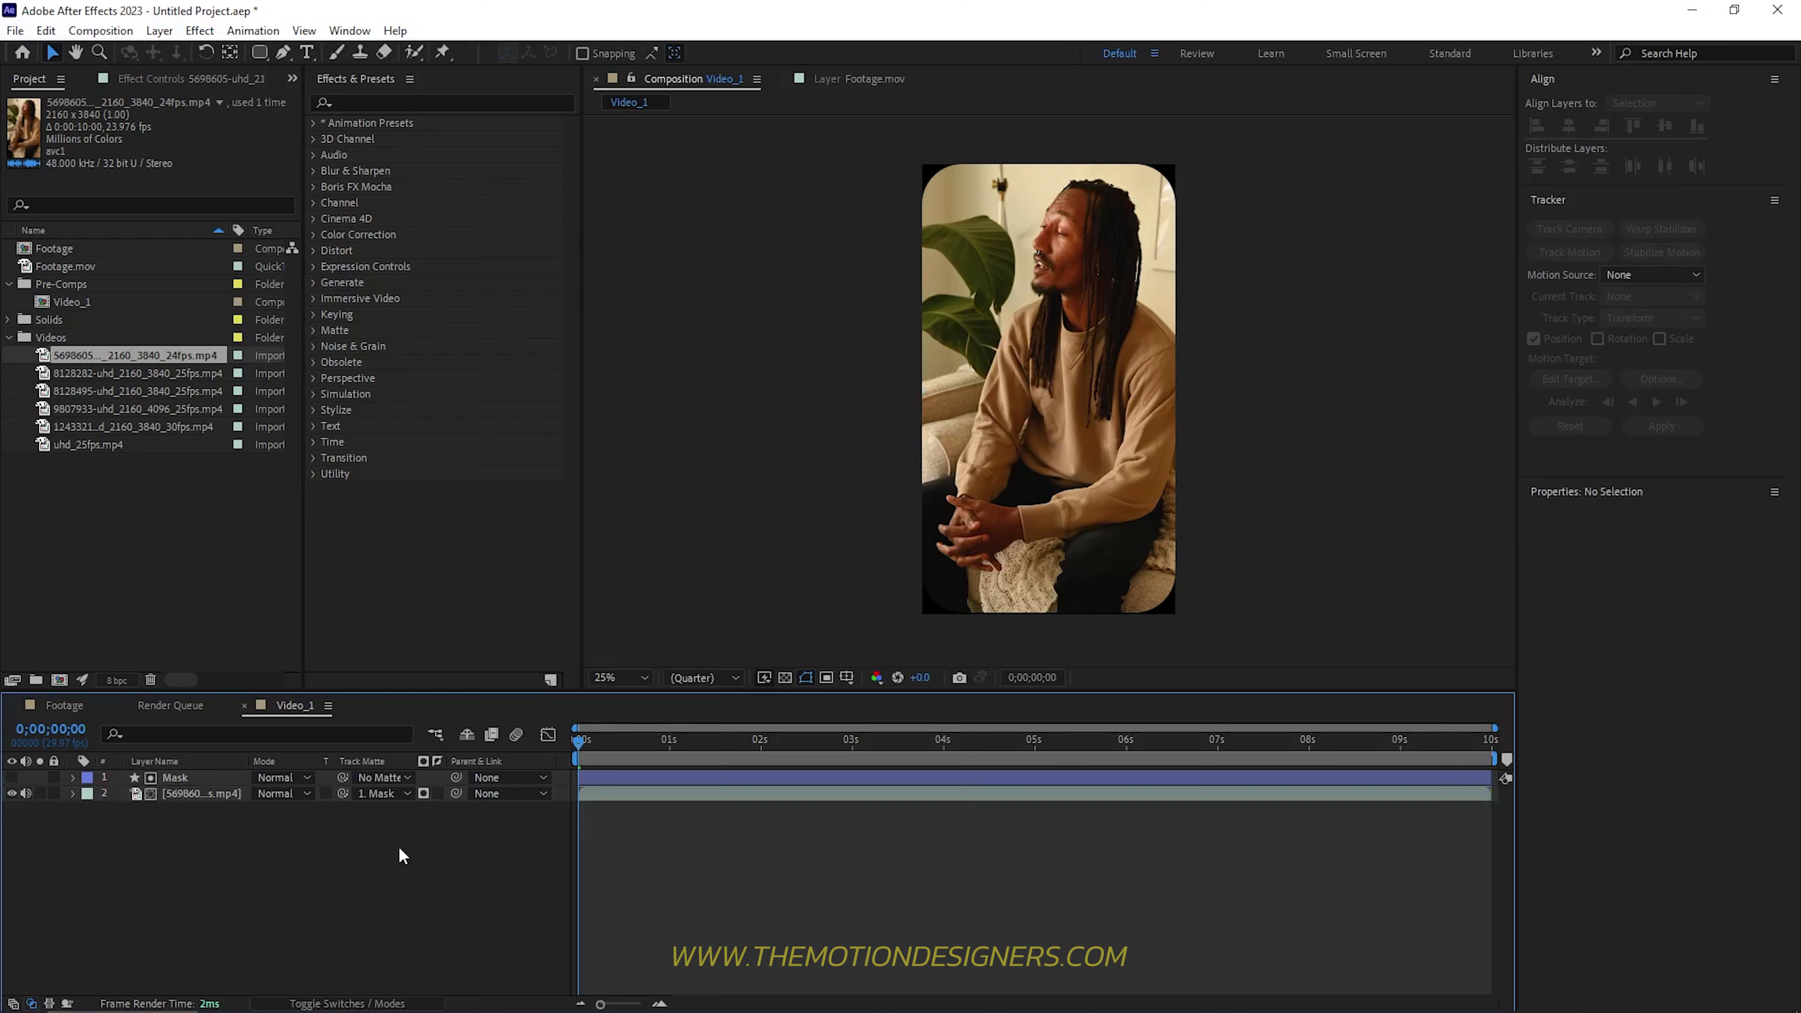
Step: Duplicate the Video_1 composition as Video_2 and replace its clip with 8128282-uhd_2160_3840_25fps.mp4
left_click(110, 302)
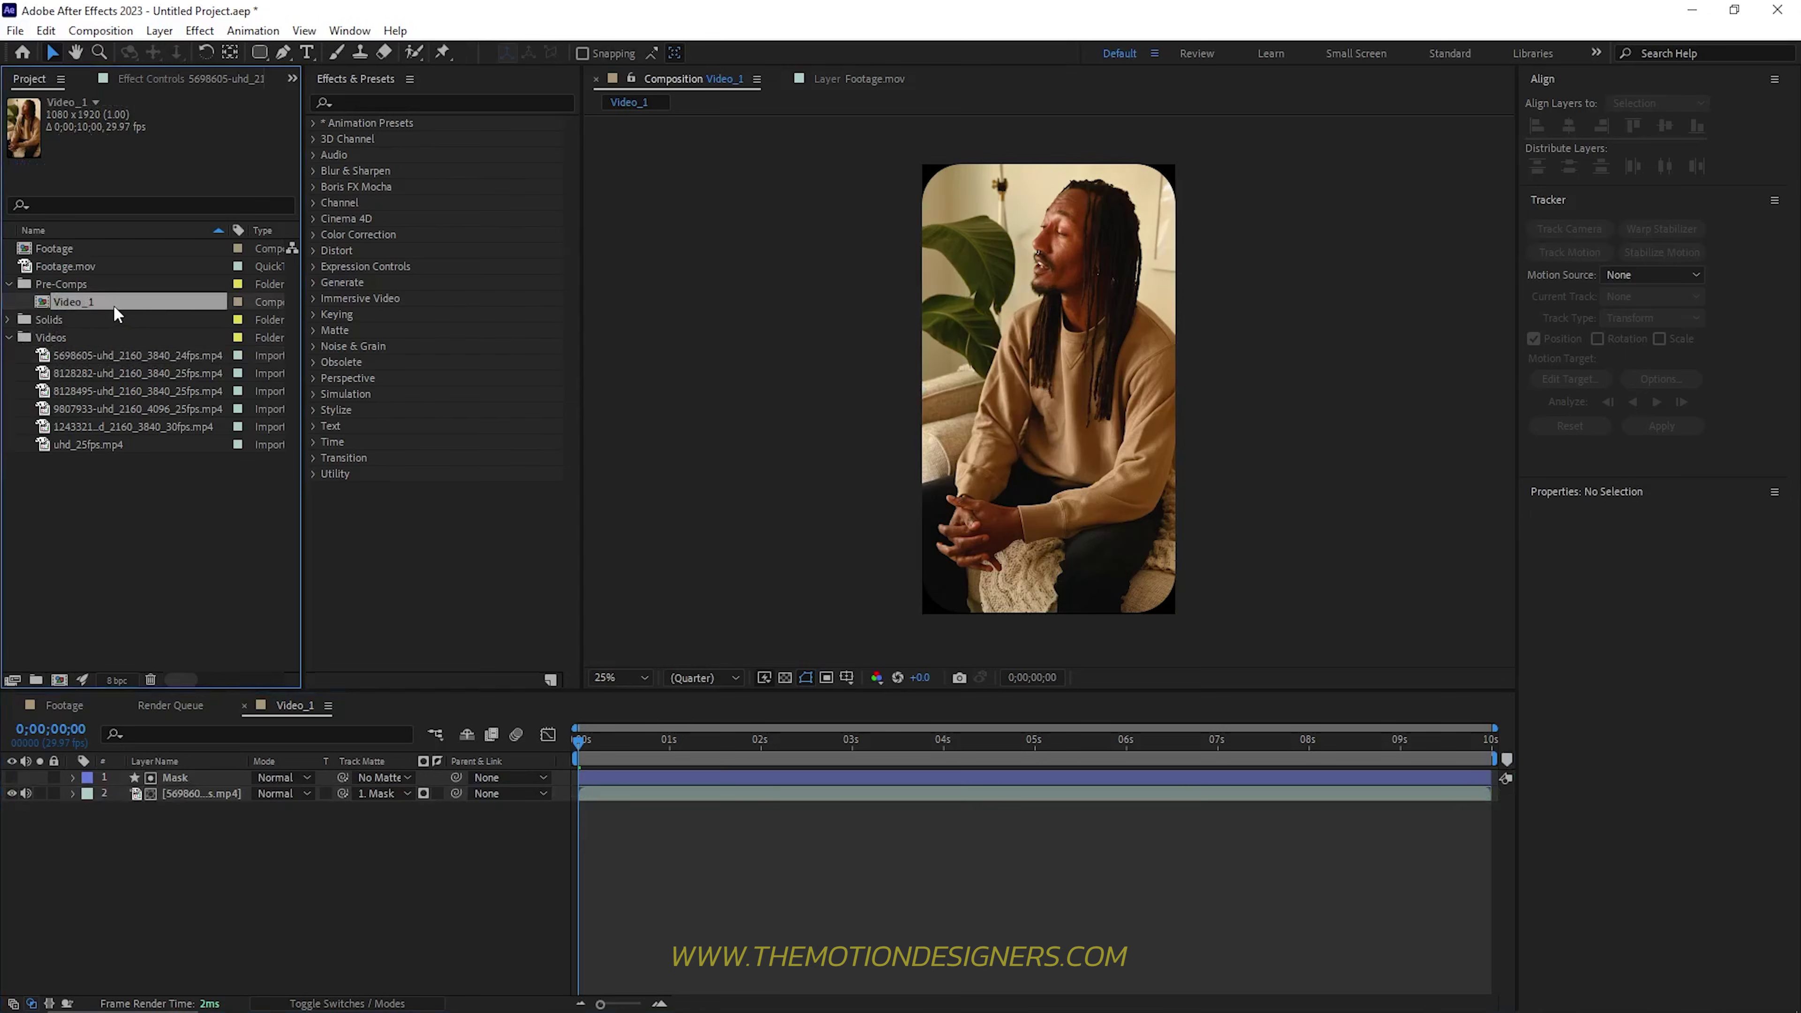
key("ctrl+d")
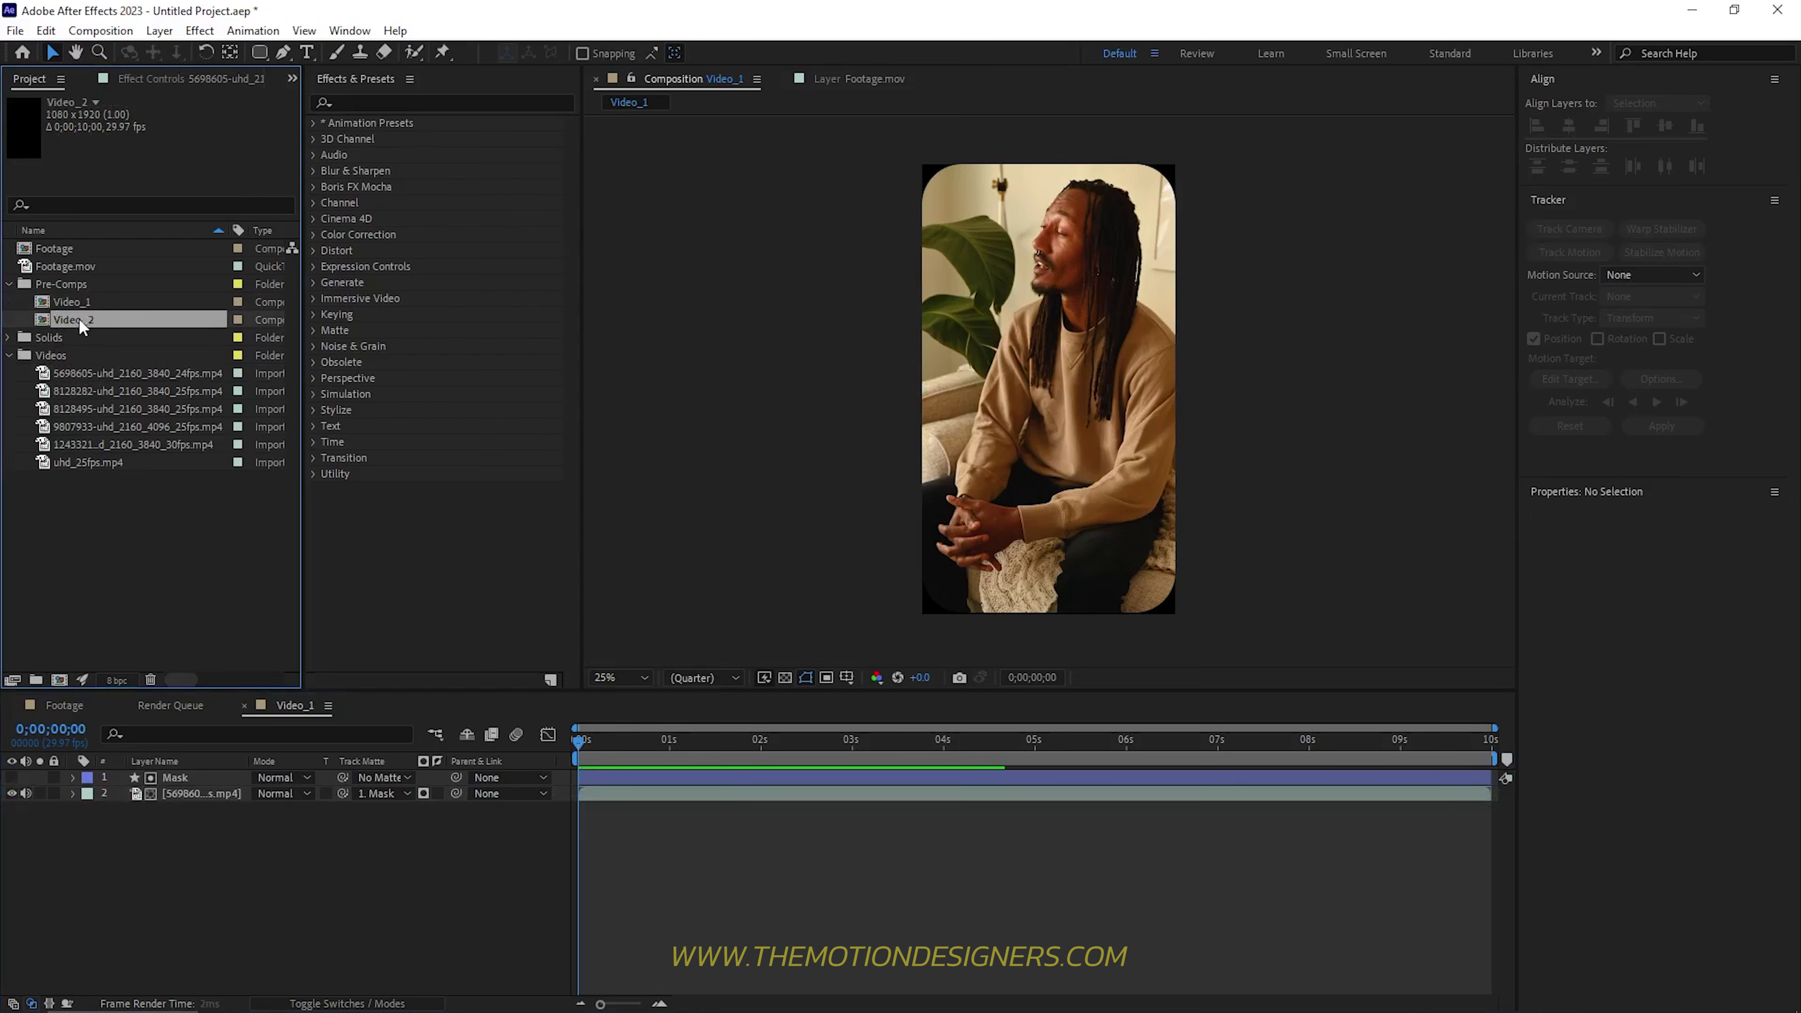
double_click(53, 316)
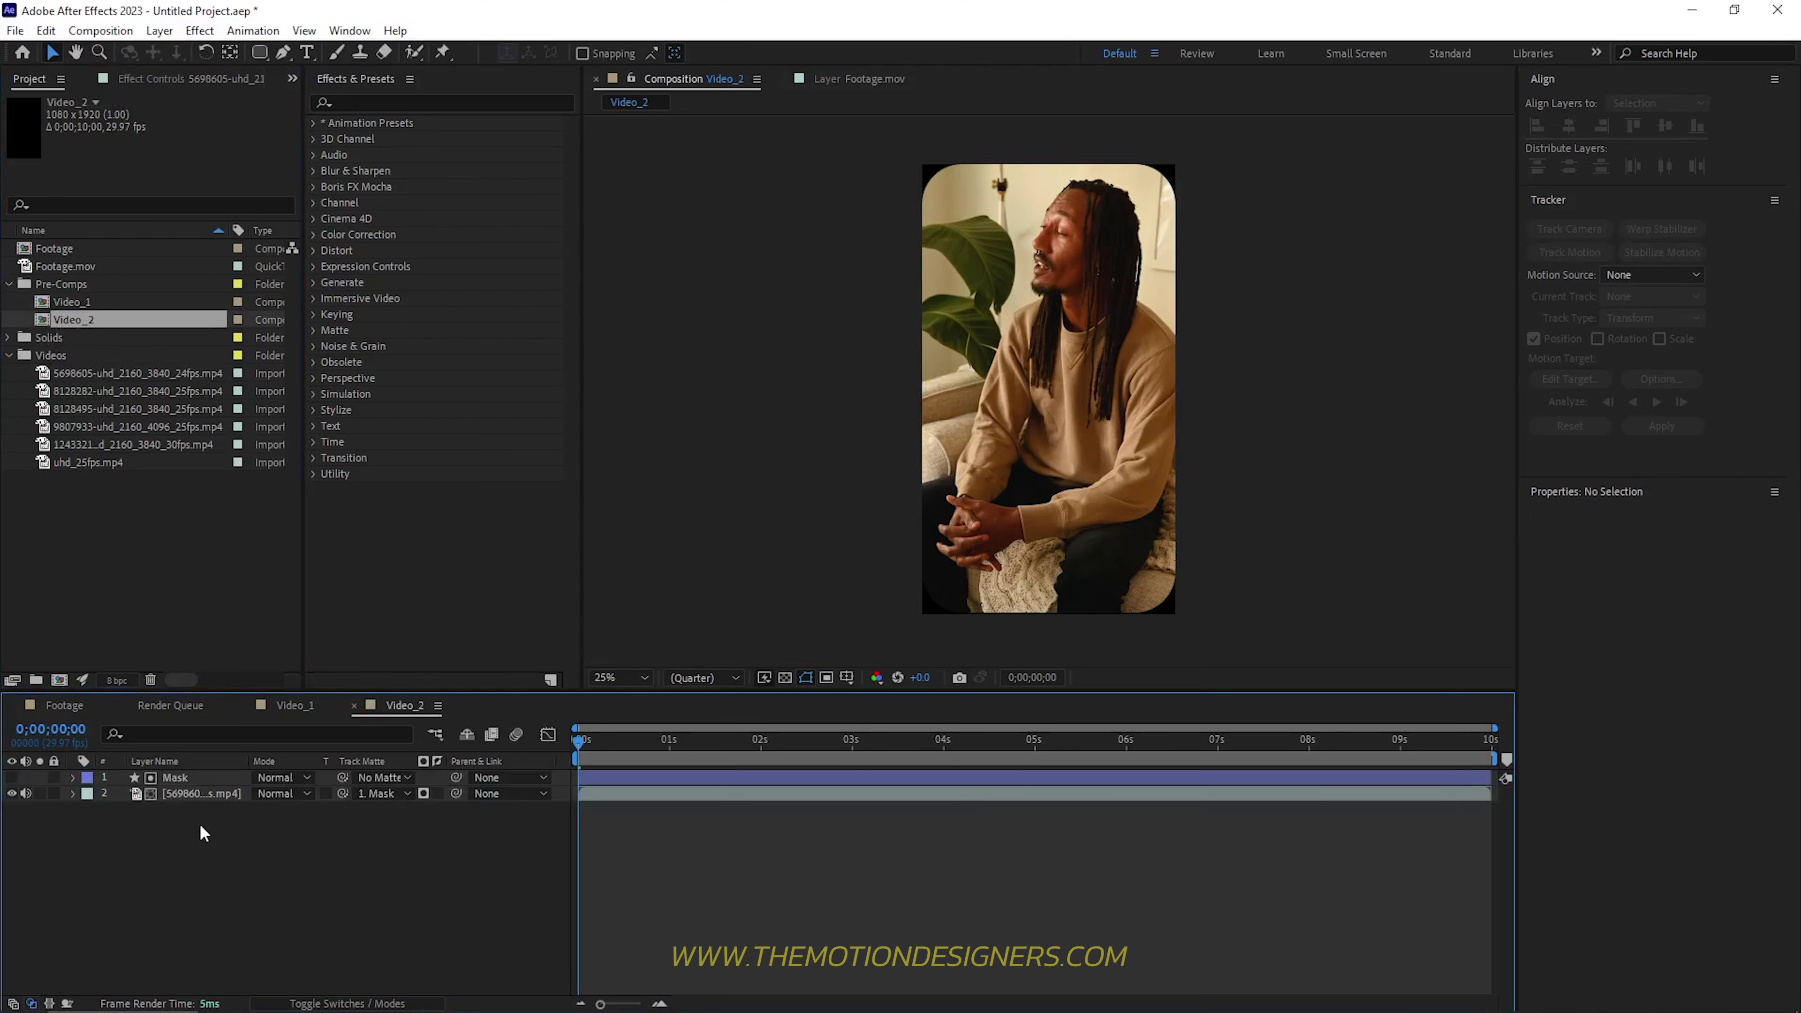
left_click(193, 792)
left_click_drag(95, 394, 1074, 396)
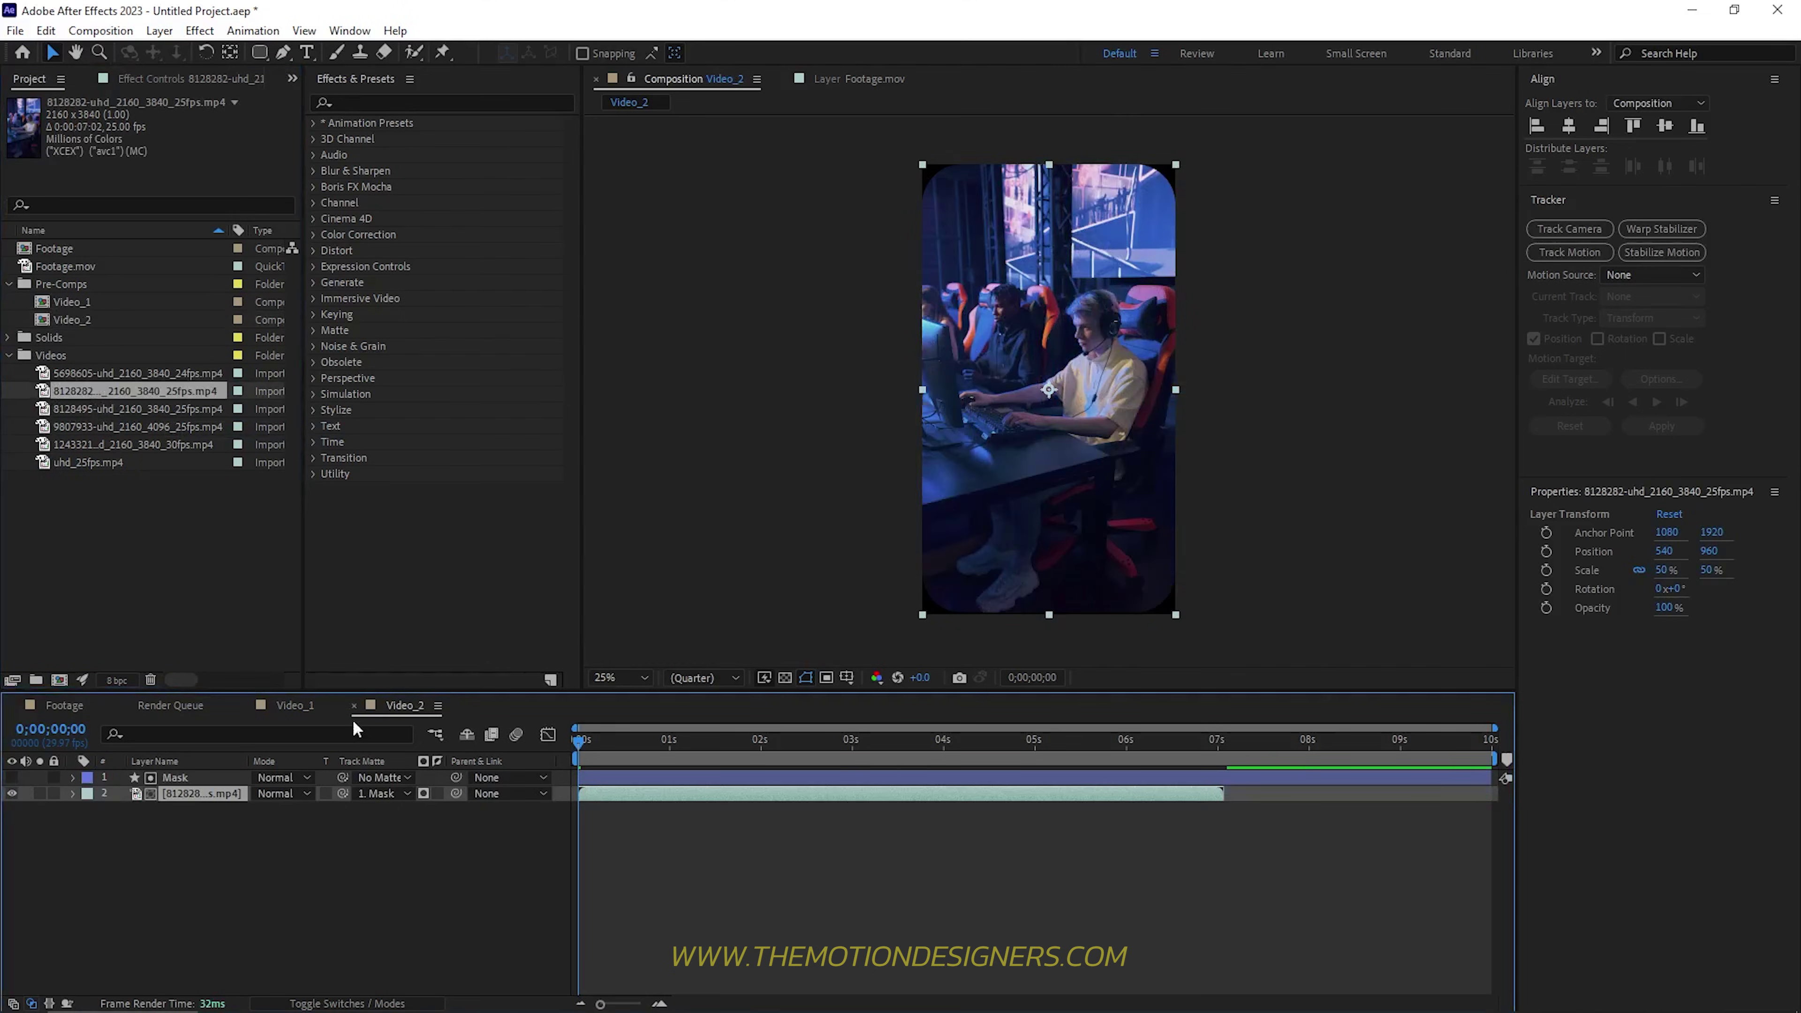
Step: Duplicate the Video_2 composition as Video_3 and replace its clip with 8128495-uhd_2160_3840_25fps.mp4
left_click(75, 315)
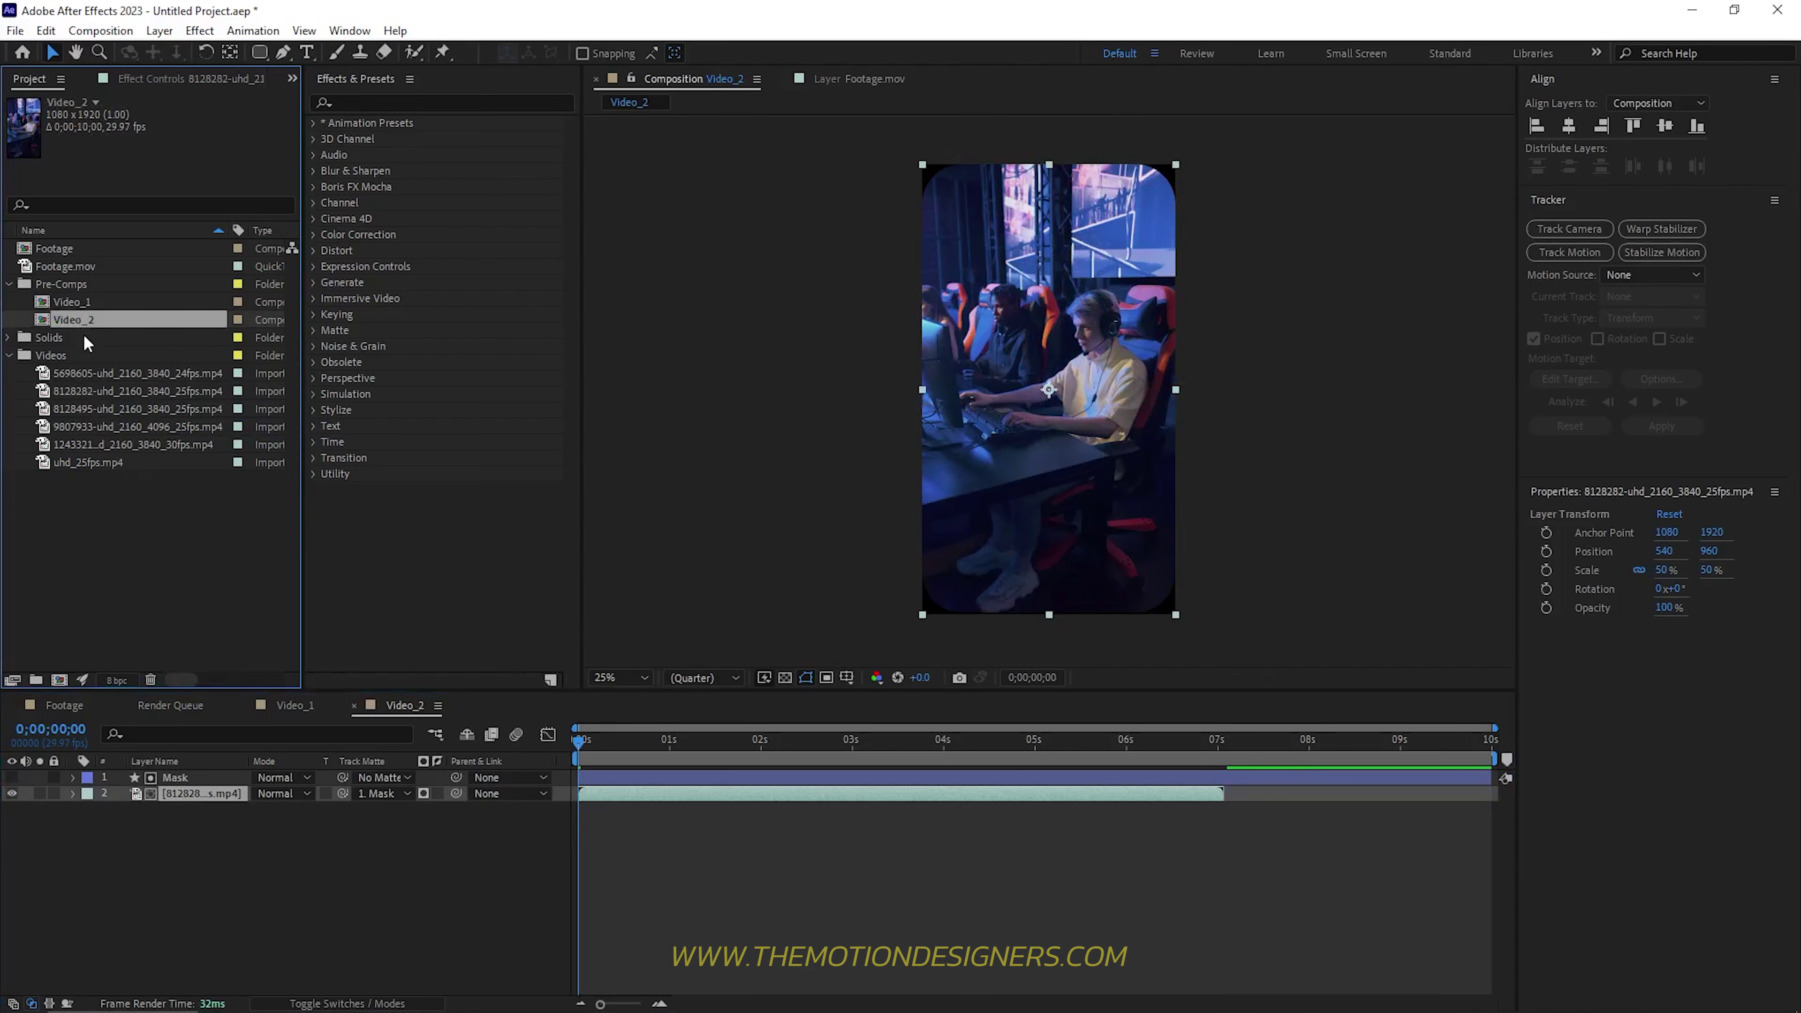
key("ctrl+d")
double_click(72, 337)
left_click(98, 425)
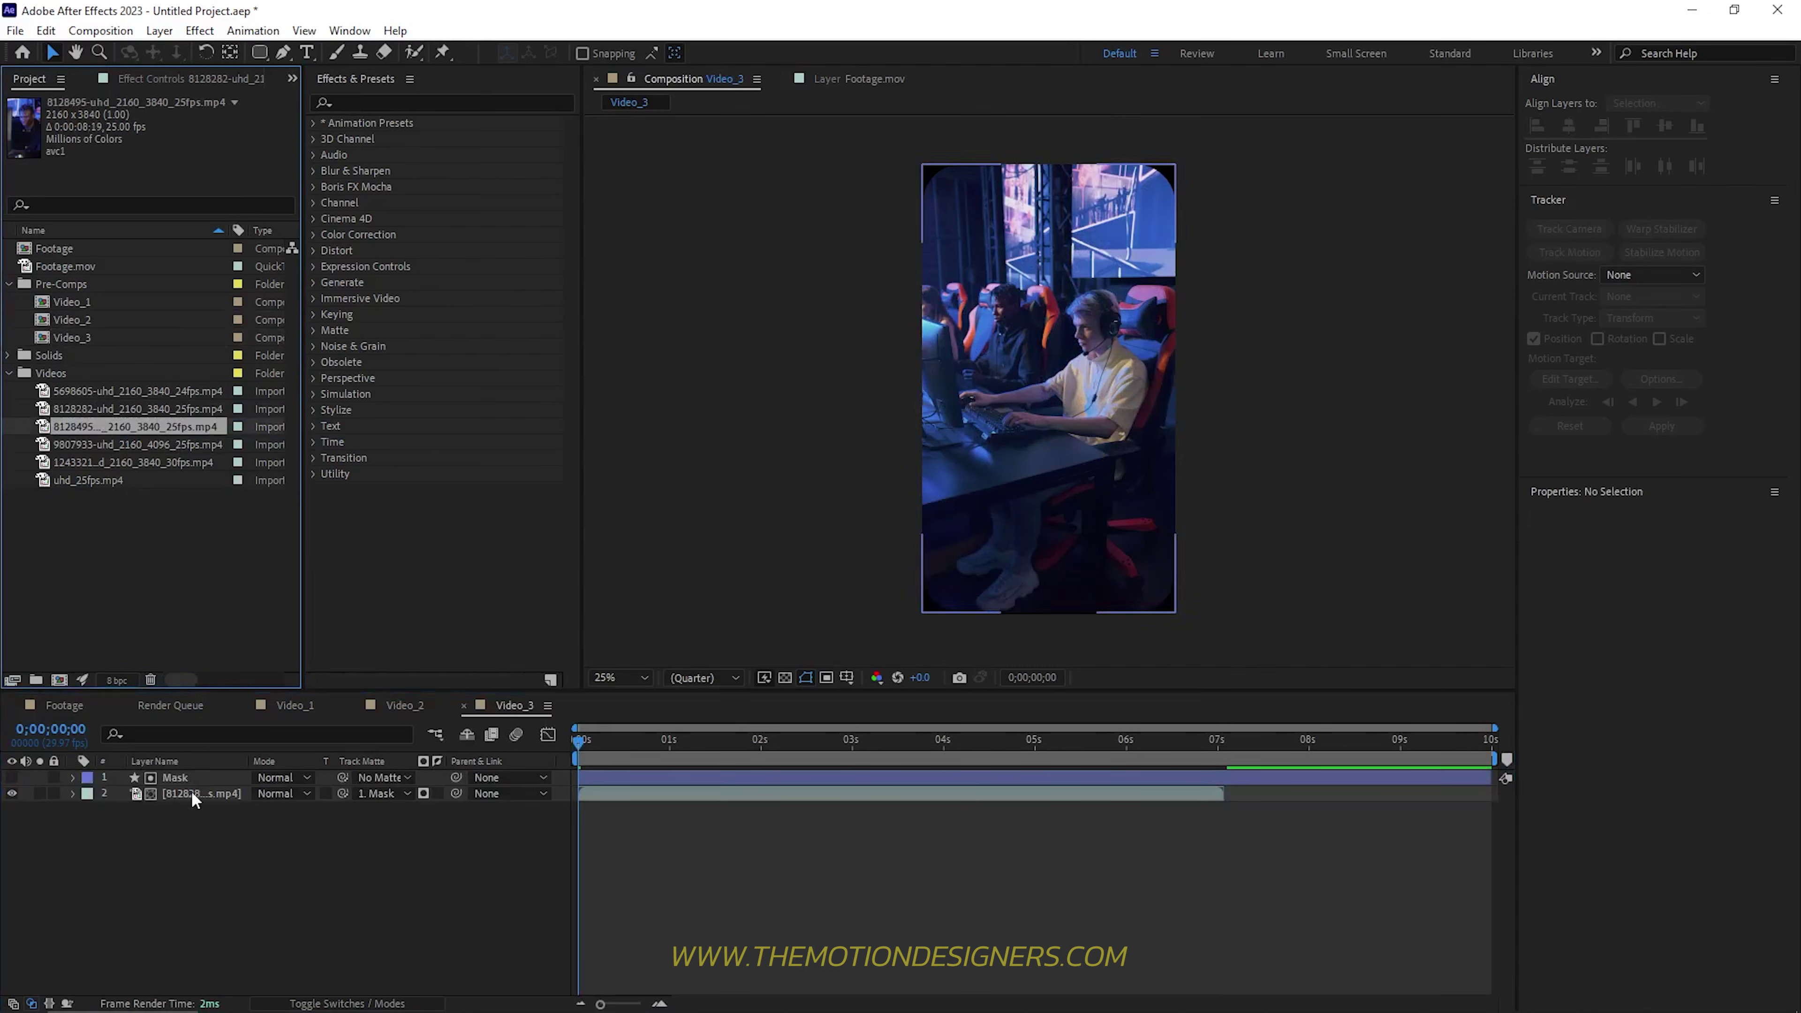
left_click(193, 791)
left_click_drag(47, 432, 1049, 421)
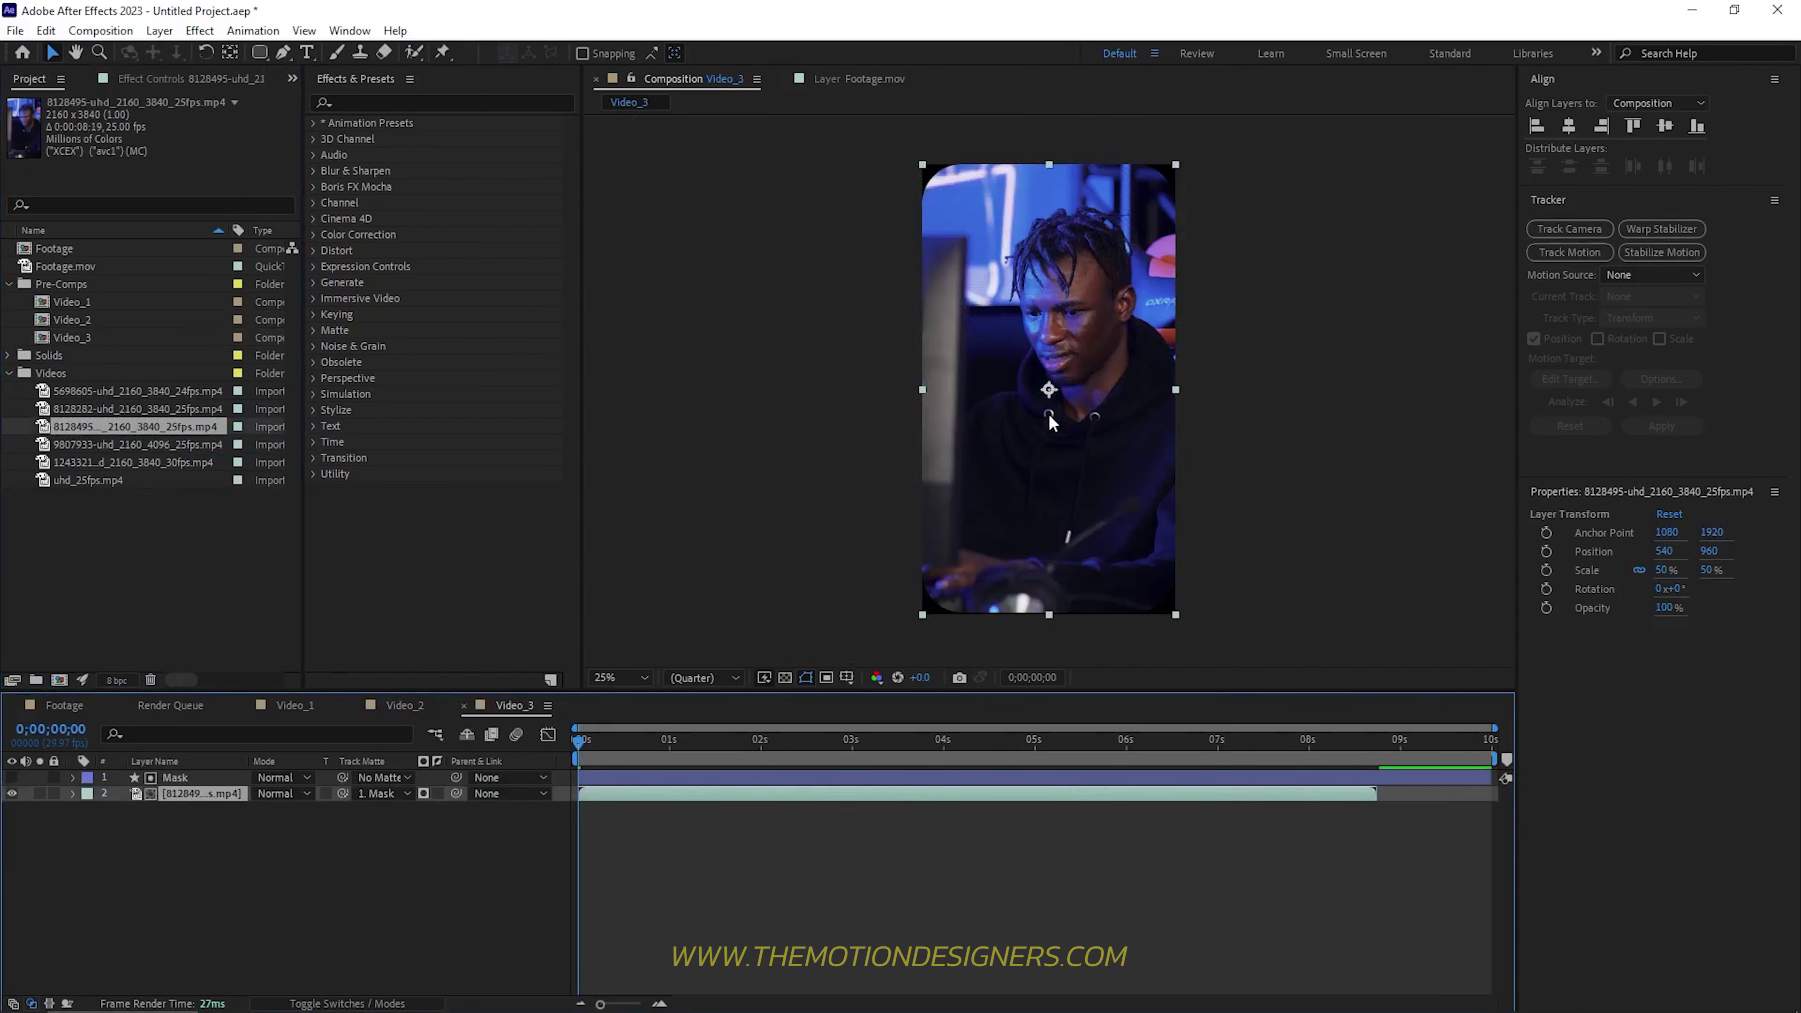
Step: Create duplicate compositions Video_4 and Video_5, replacing their clips with 9807933-uhd_2160_4096_25fps.mp4 and 12433211-uhd_2160_3840_30fps.mp4 respectively
left_click(72, 338)
key("ctrl+d")
double_click(48, 354)
key("ctrl+d")
double_click(48, 372)
left_click(193, 793)
left_click_drag(134, 462, 1042, 426, "alt")
left_click_drag(135, 497, 696, 475, "alt")
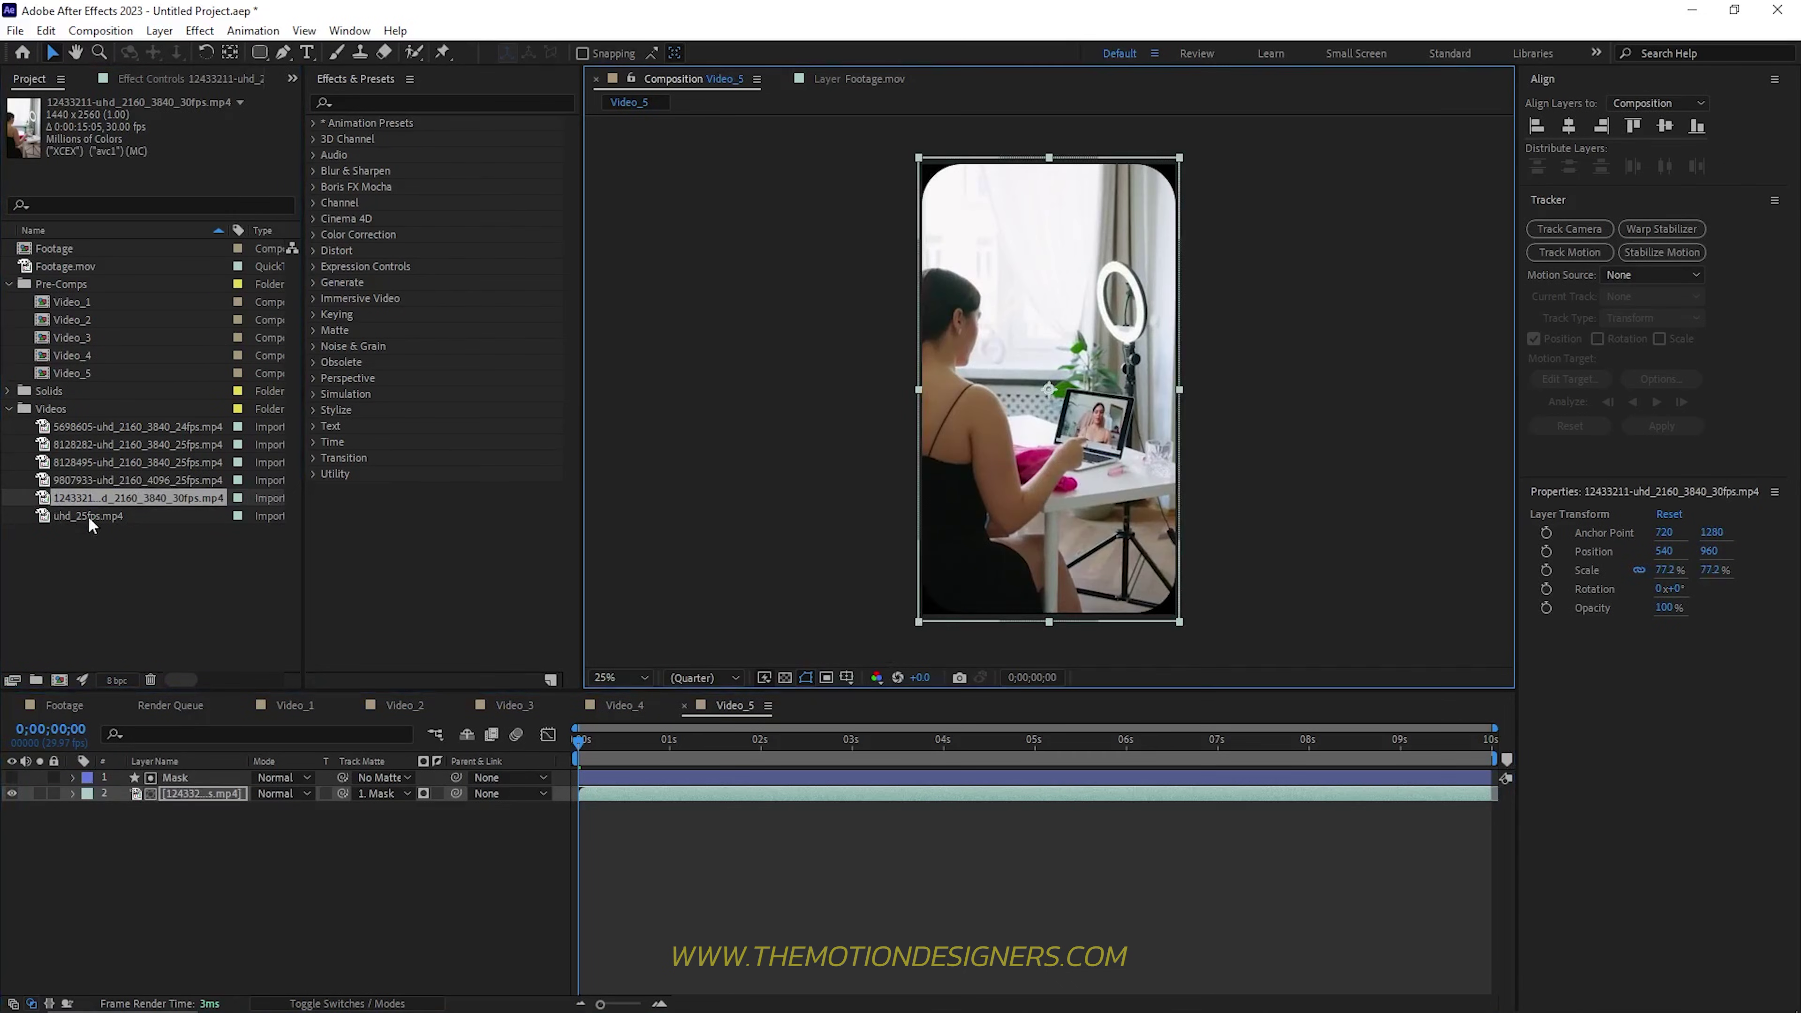
Step: Duplicate the Video_5 composition as Video_6 and replace its clip with uhd_25fps.mp4
left_click(48, 373)
key("ctrl+d")
double_click(48, 390)
left_click_drag(68, 533, 1036, 502, "alt")
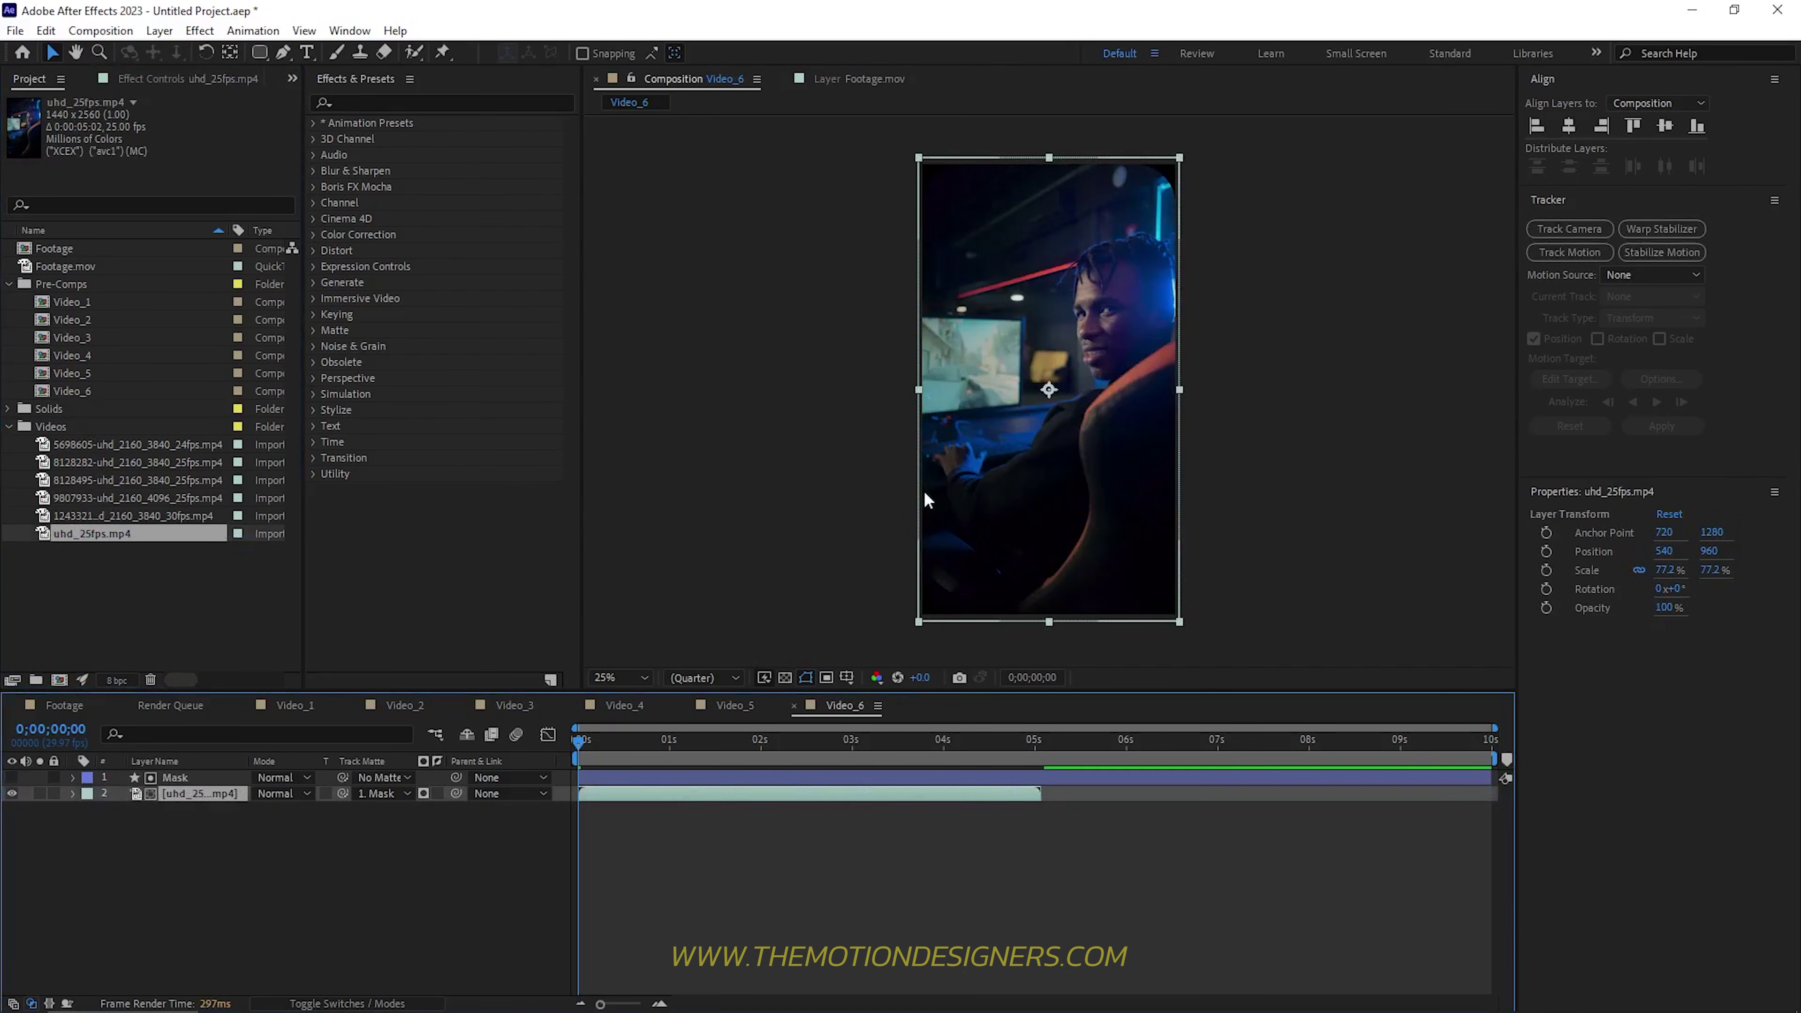
Step: Close the timelines of Video_6 through Video_1 and the Render Queue, leaving only the Footage composition open
left_click(793, 706)
left_click(683, 705)
left_click(573, 705)
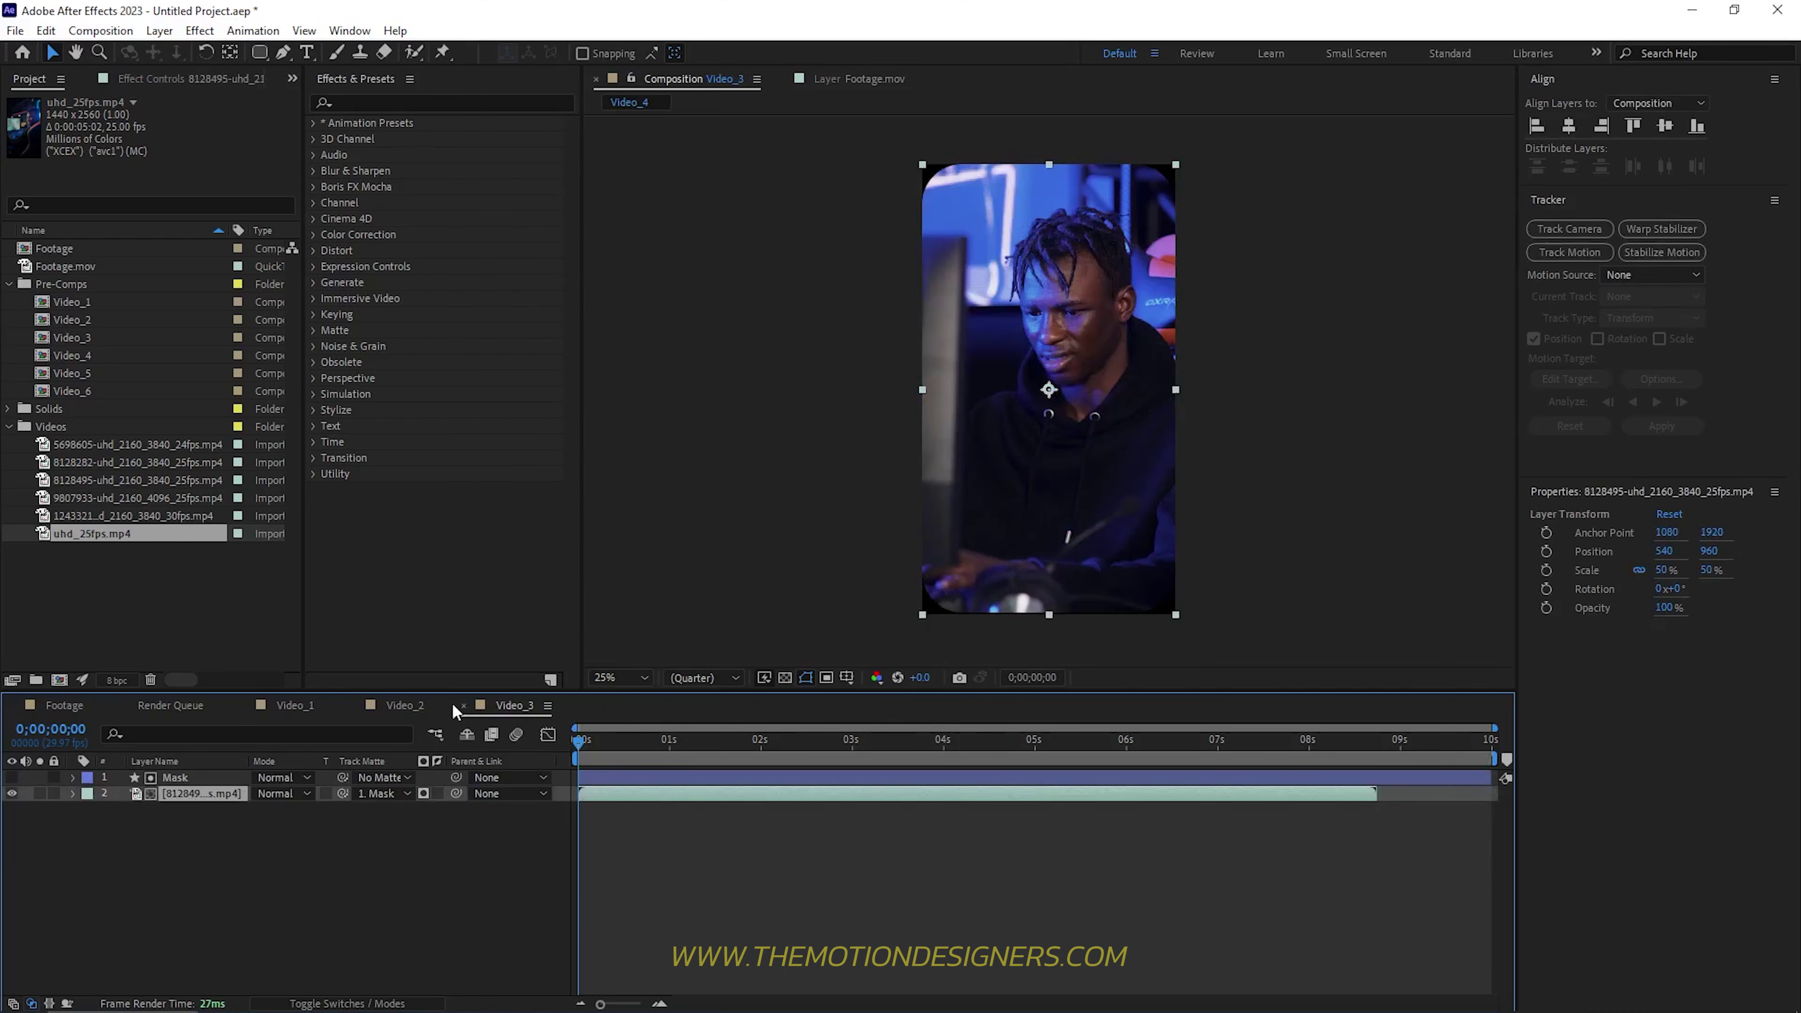
left_click(463, 705)
left_click(354, 705)
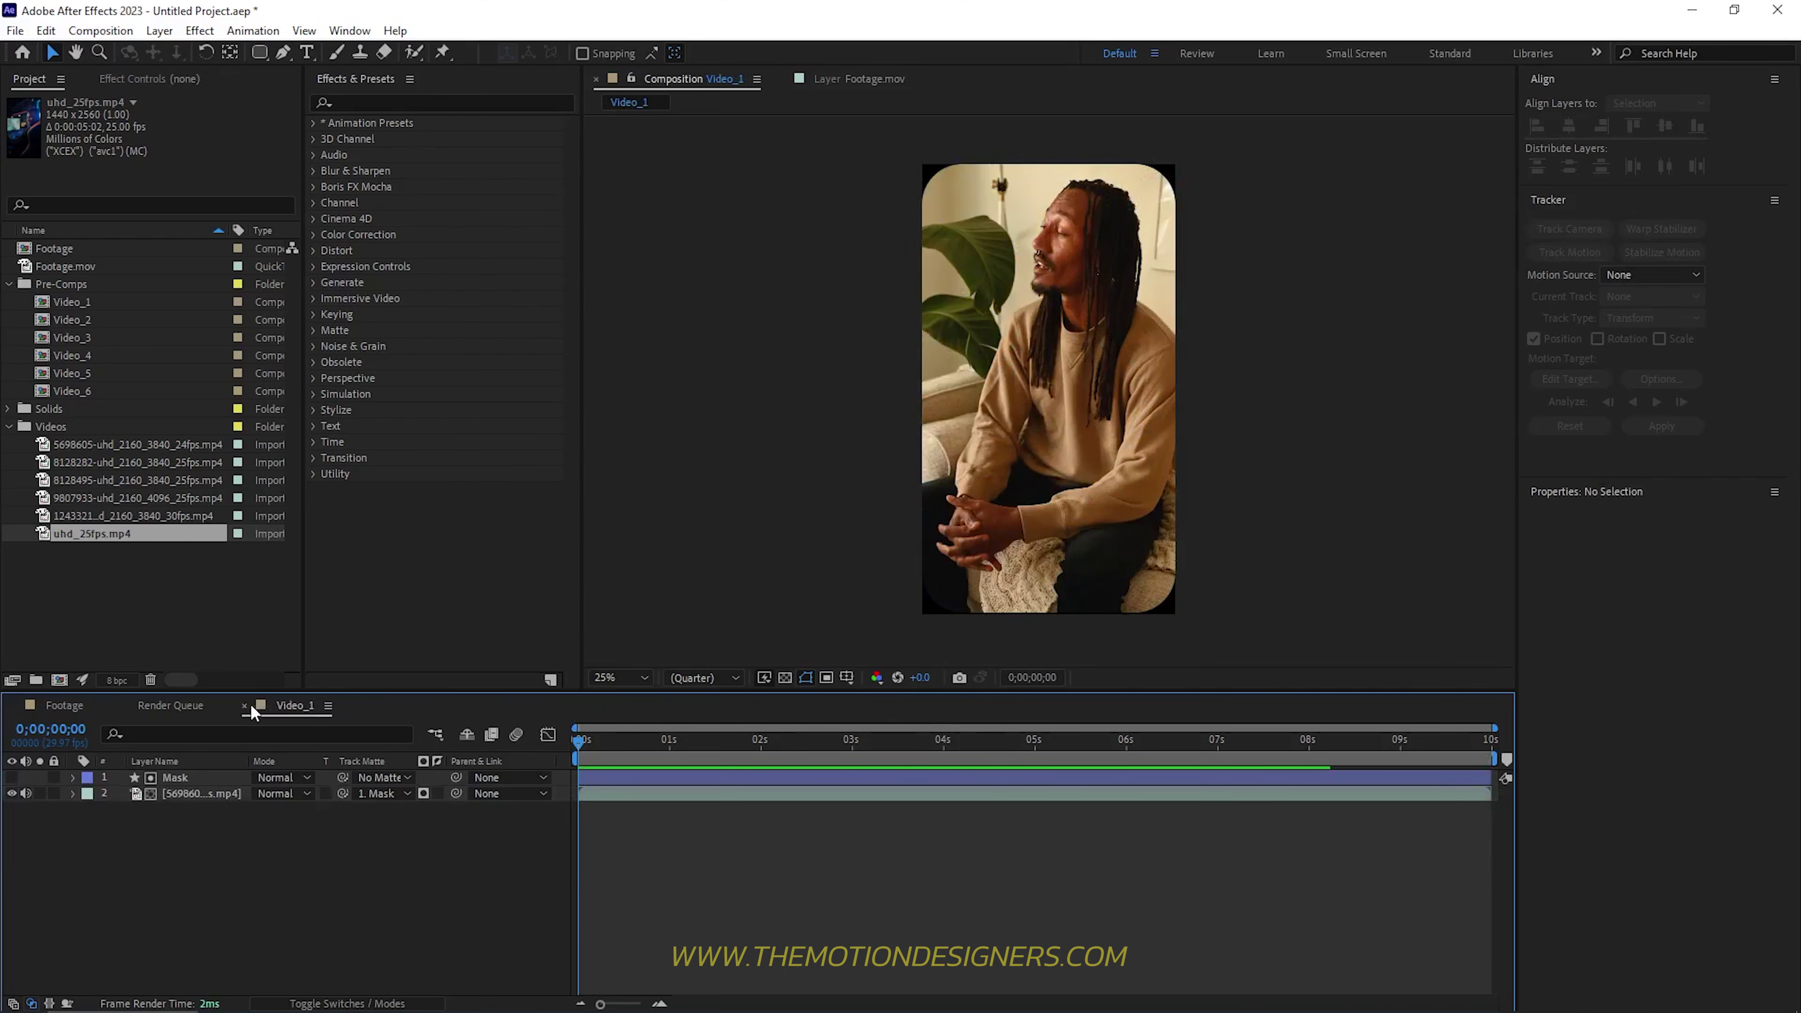
left_click(245, 706)
left_click(126, 706)
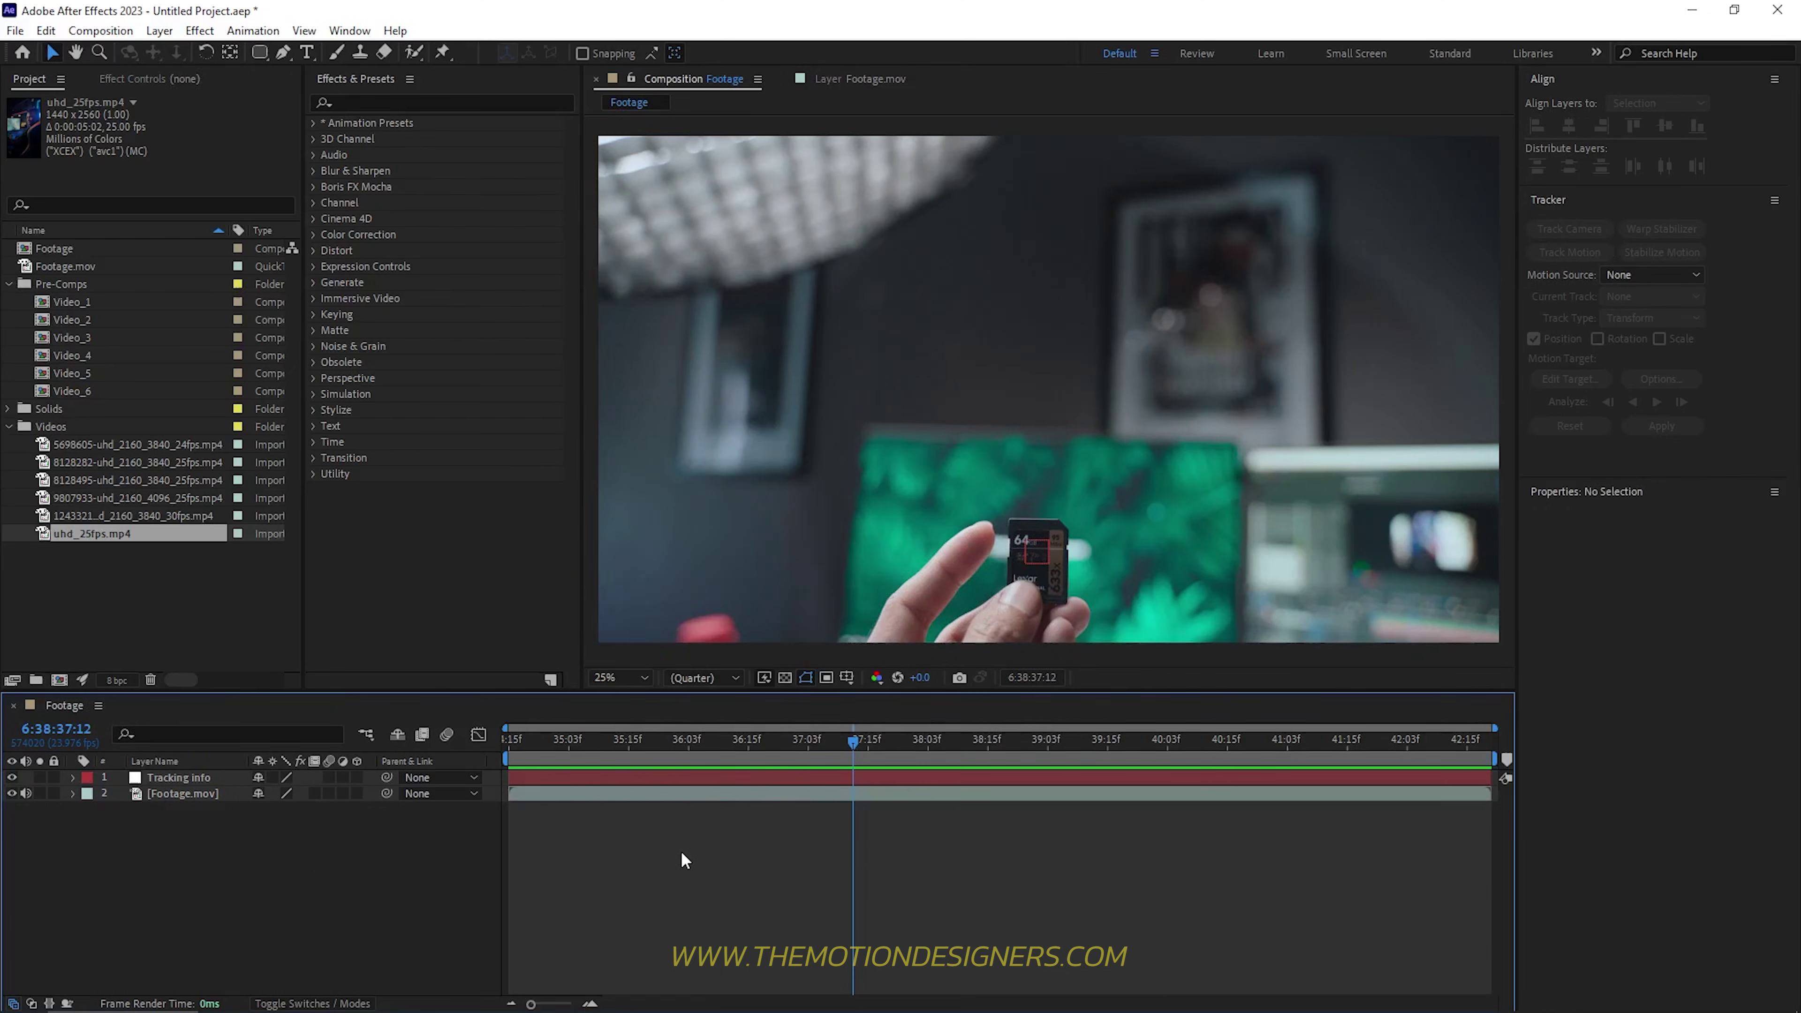
Step: Rename the Footage composition as Main Comp in its composition settings
key("ctrl+k")
type("Main Comp")
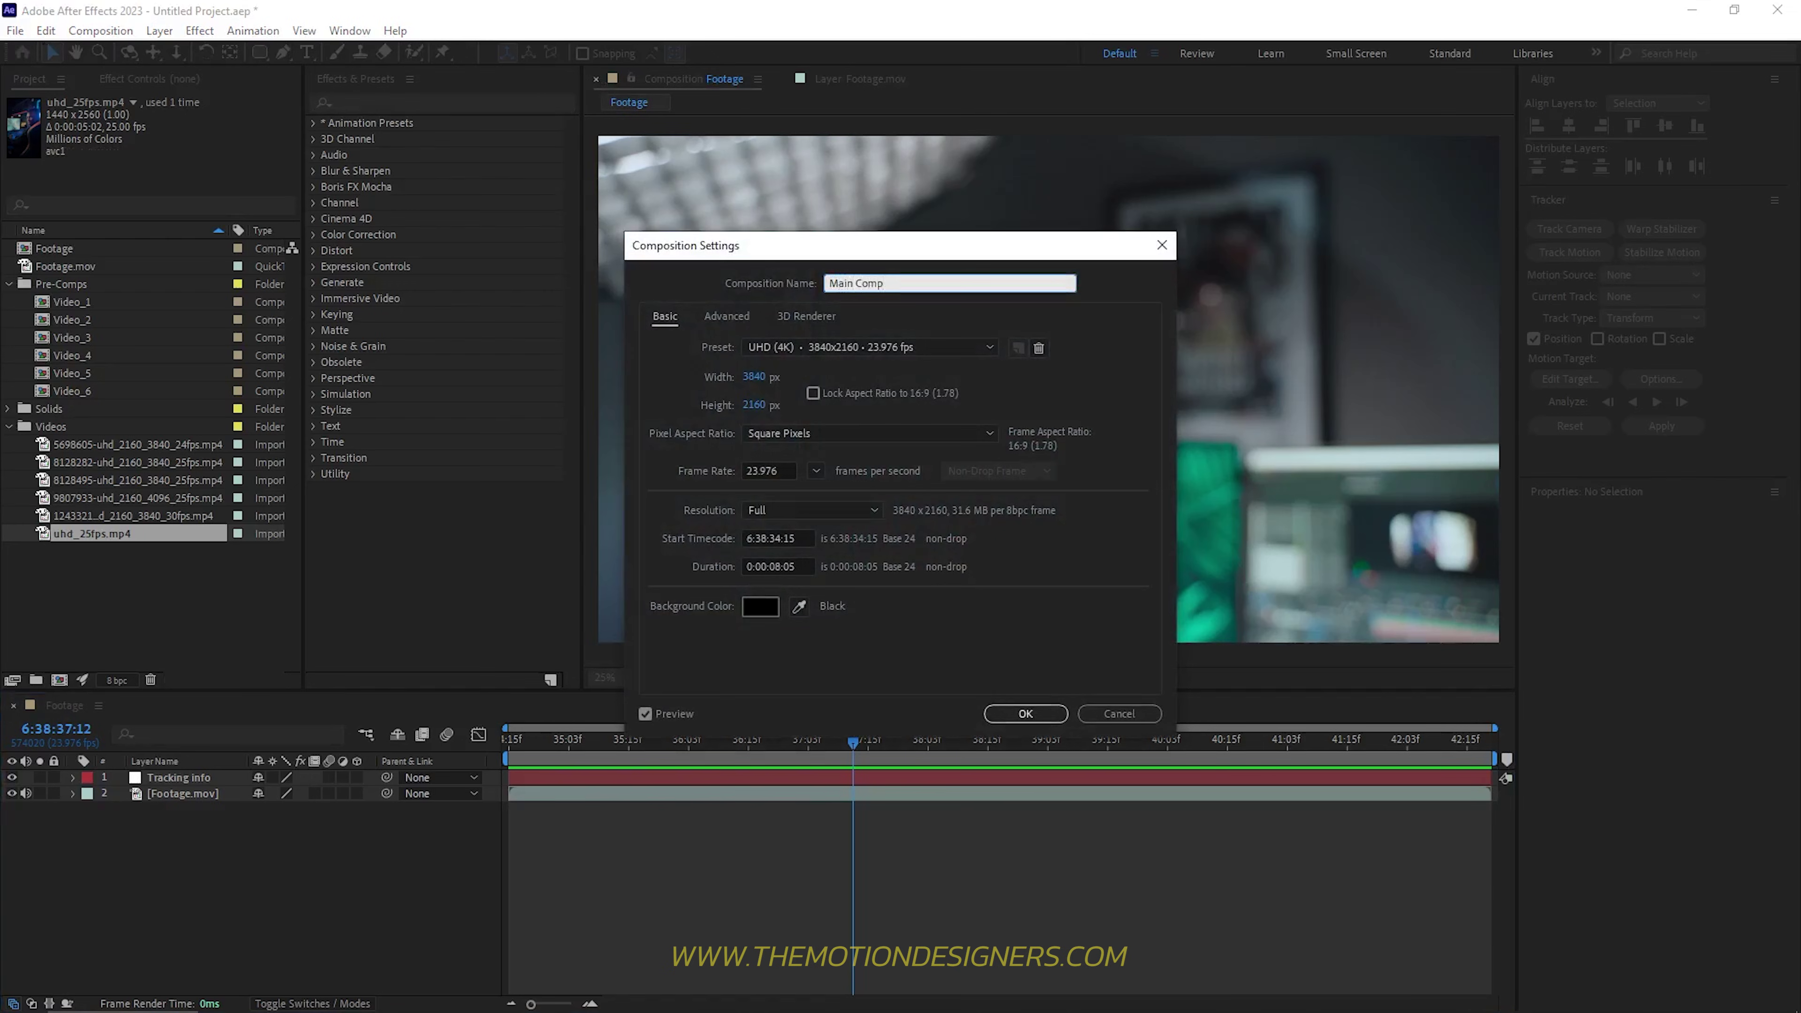
left_click(1029, 714)
left_click(791, 861)
Step: Add a new null object to the Main Comp composition
left_click(160, 31)
mouse_move(190, 52)
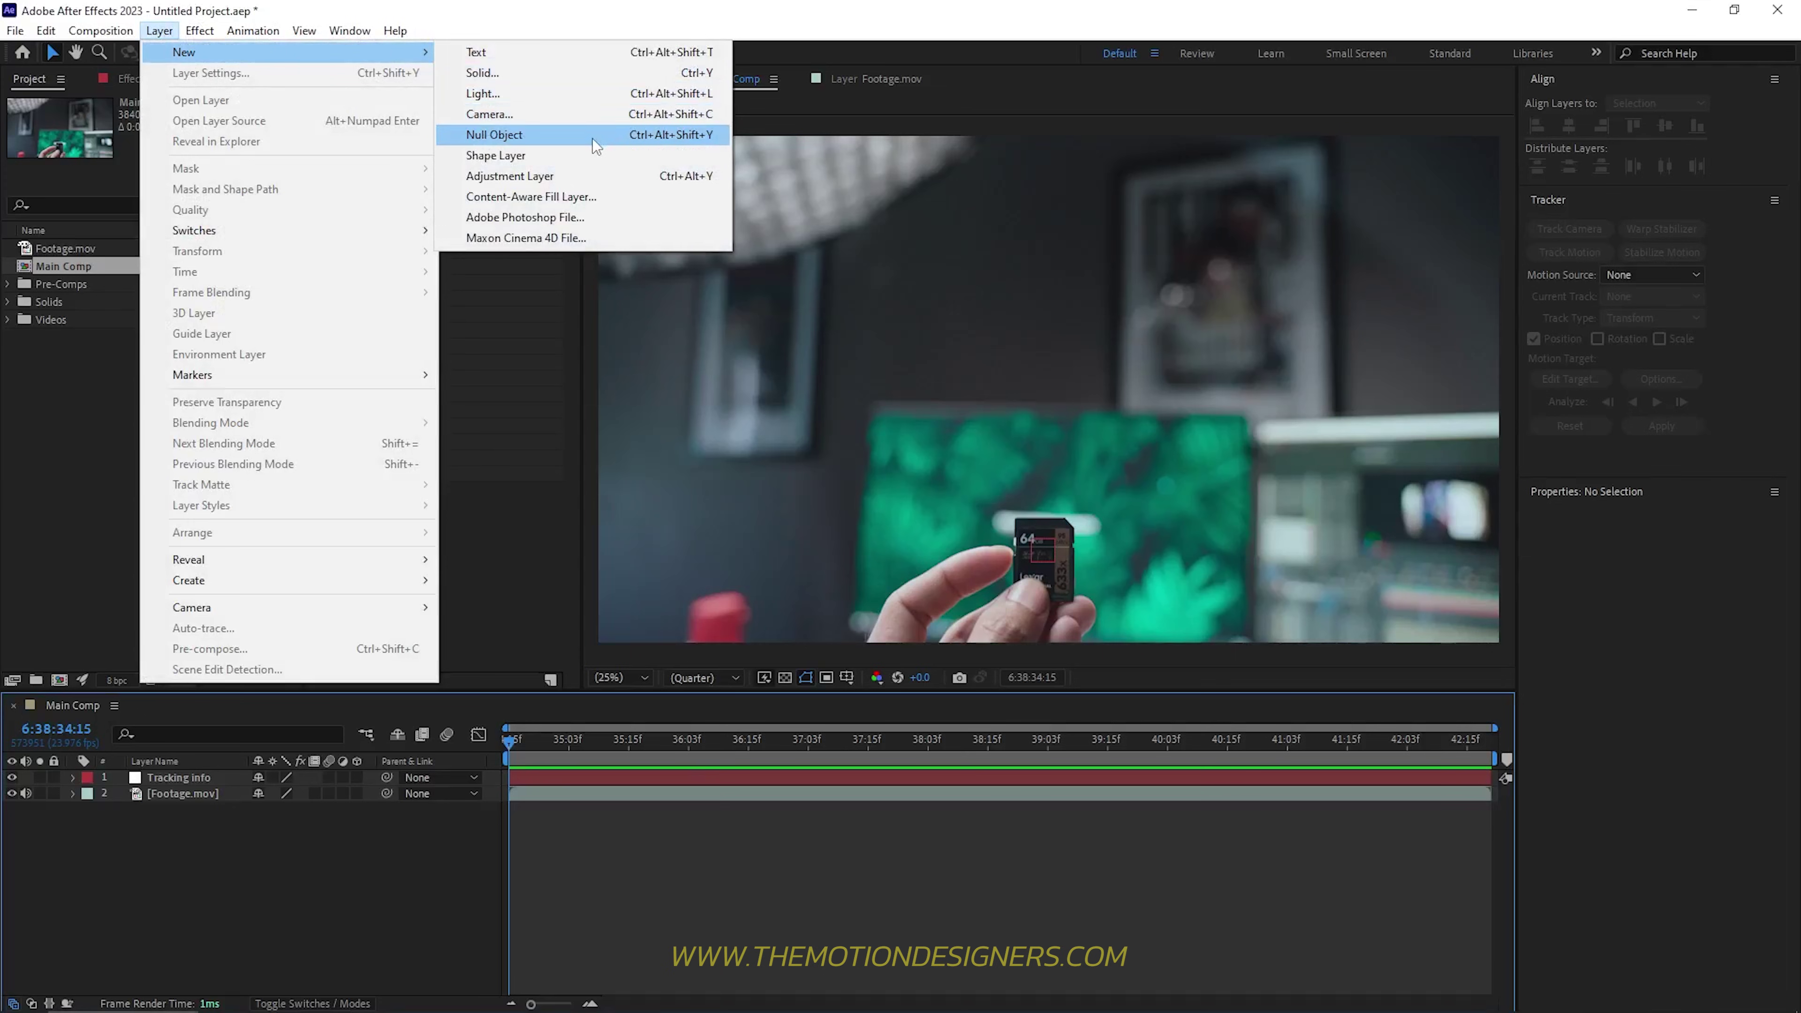
left_click(594, 146)
Step: Add the Video_1 through Video_6 pre-comps to Main Comp, directly beneath the new null layer
left_click(9, 320)
left_click(10, 319)
left_click(8, 284)
left_click(60, 303)
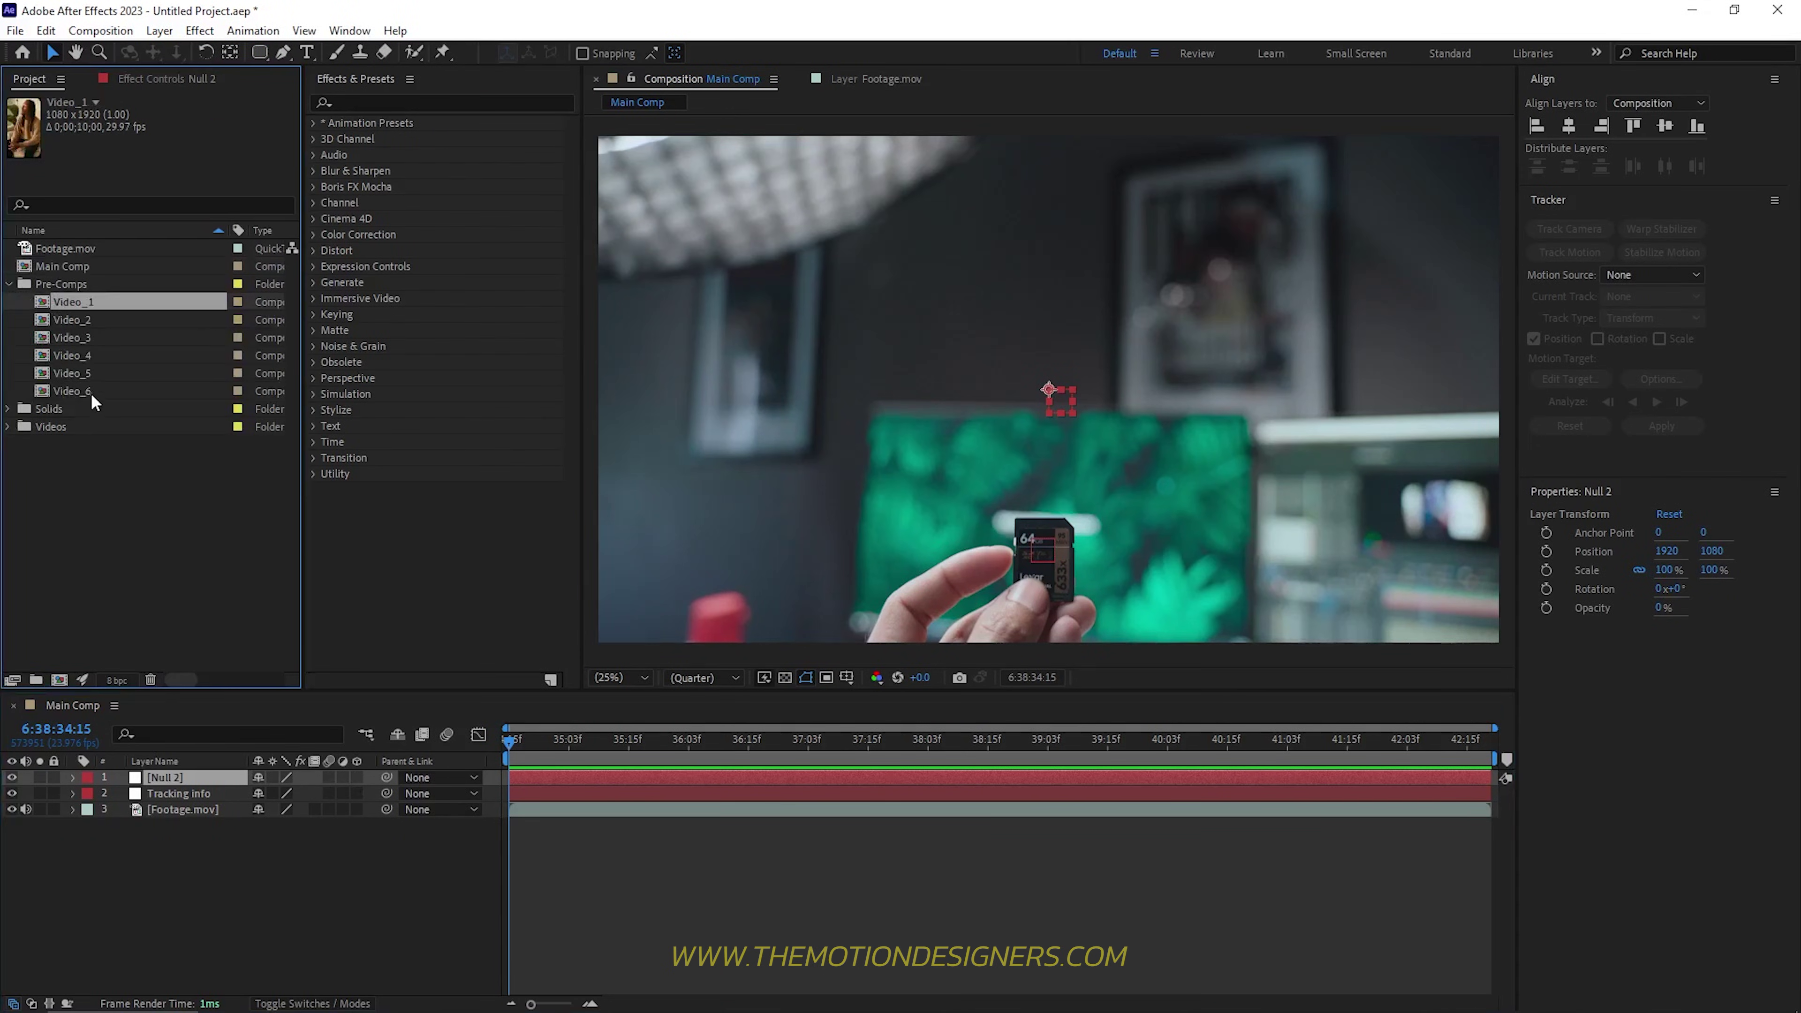
left_click(87, 388, "shift")
left_click_drag(95, 306, 207, 791)
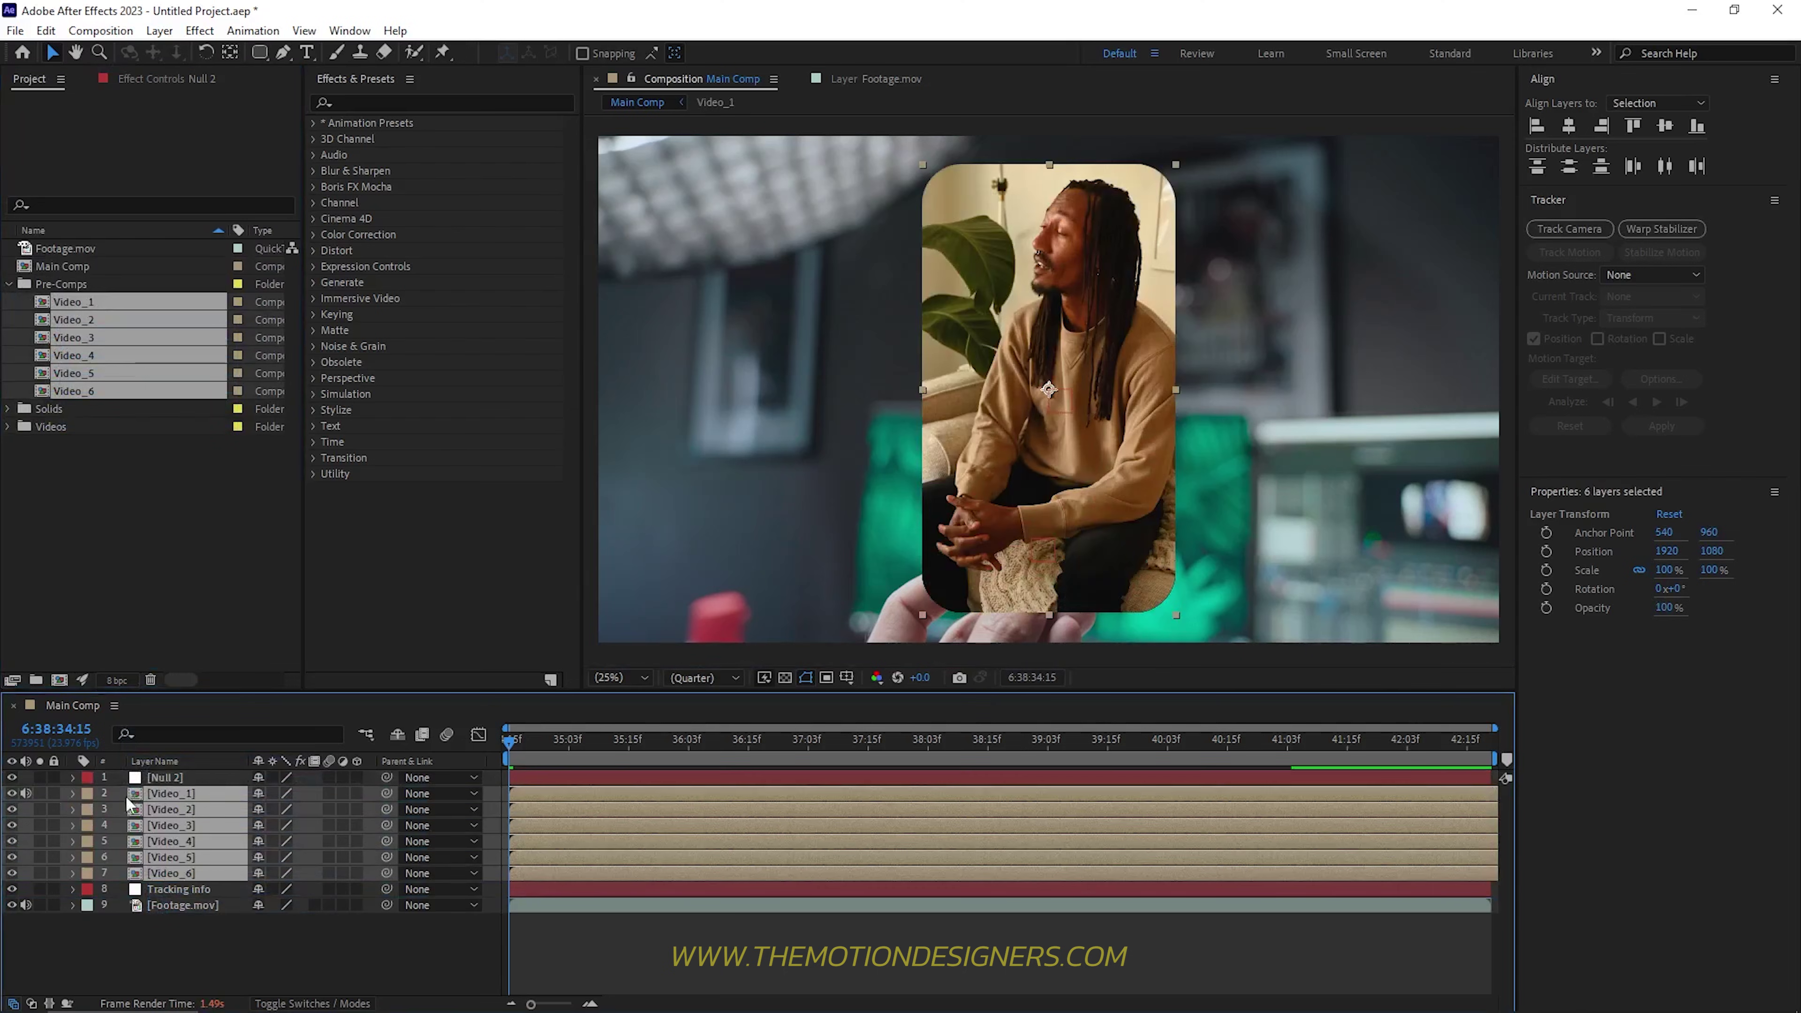
Step: Set the label color of the six video layers to Yellow
left_click(86, 794)
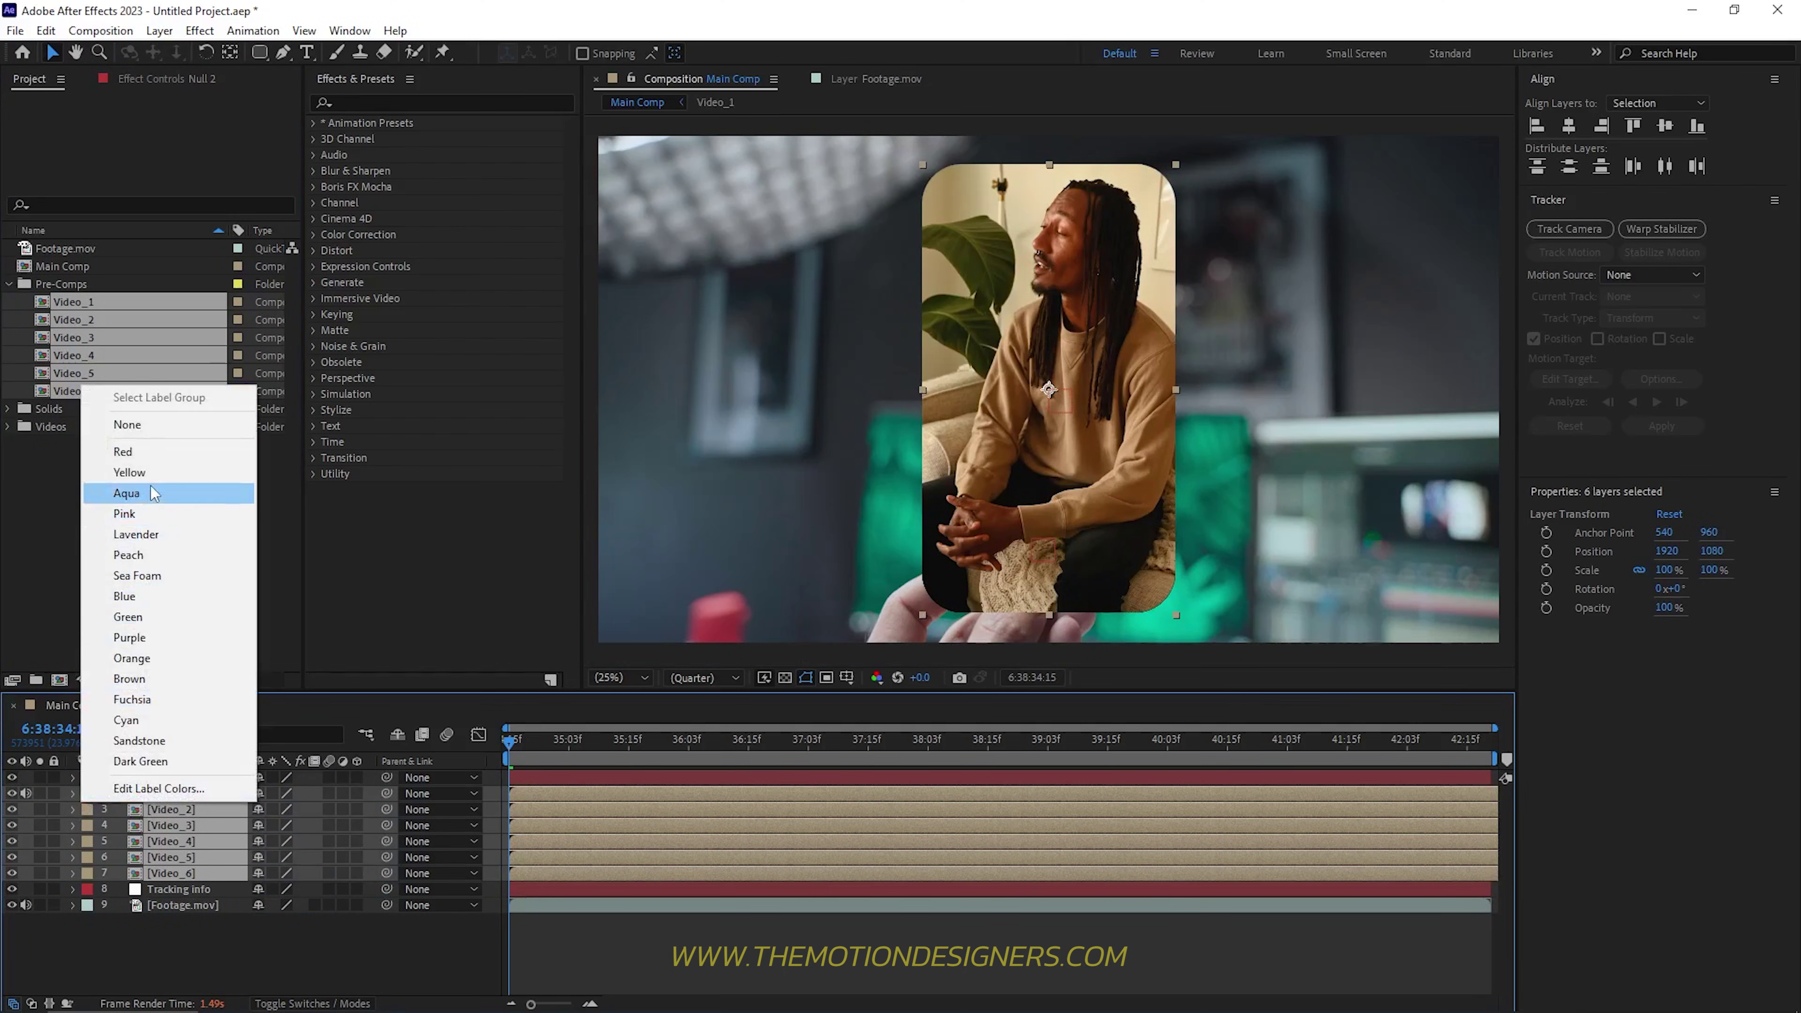
left_click(131, 471)
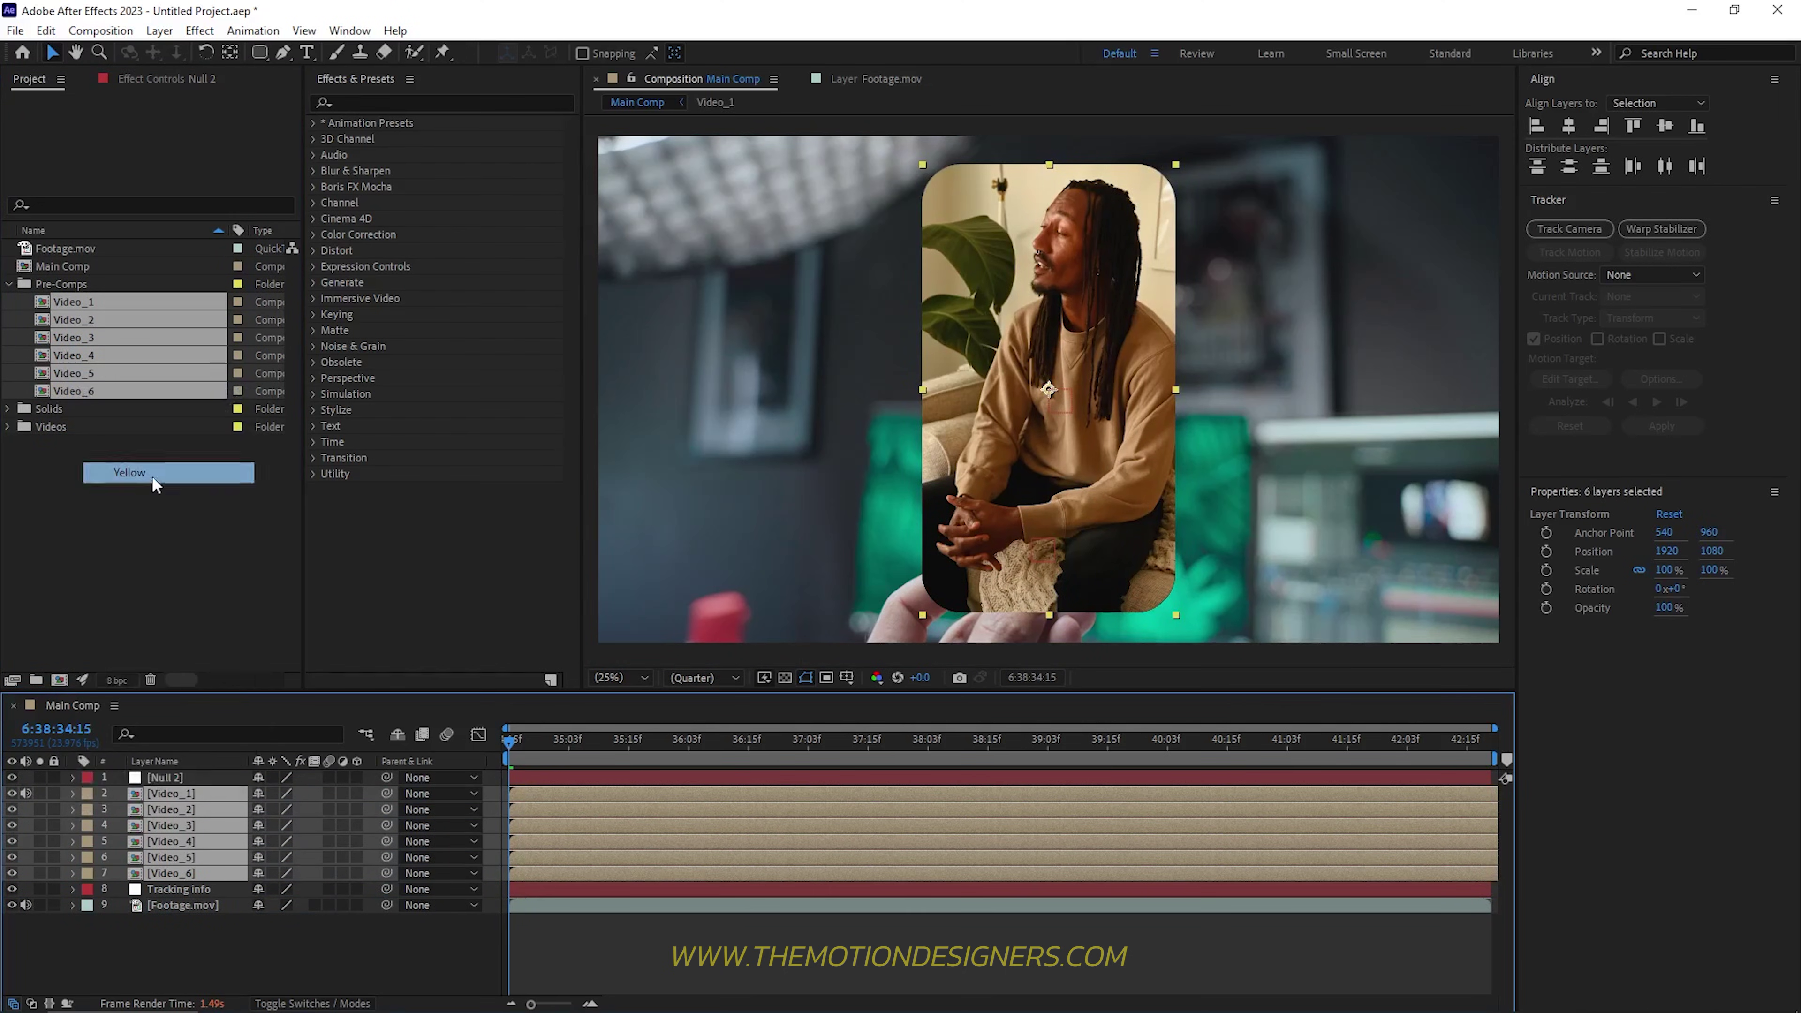
left_click(202, 949)
Step: Rename the new null layer above the video layers as Rotation Controller
left_click(180, 775)
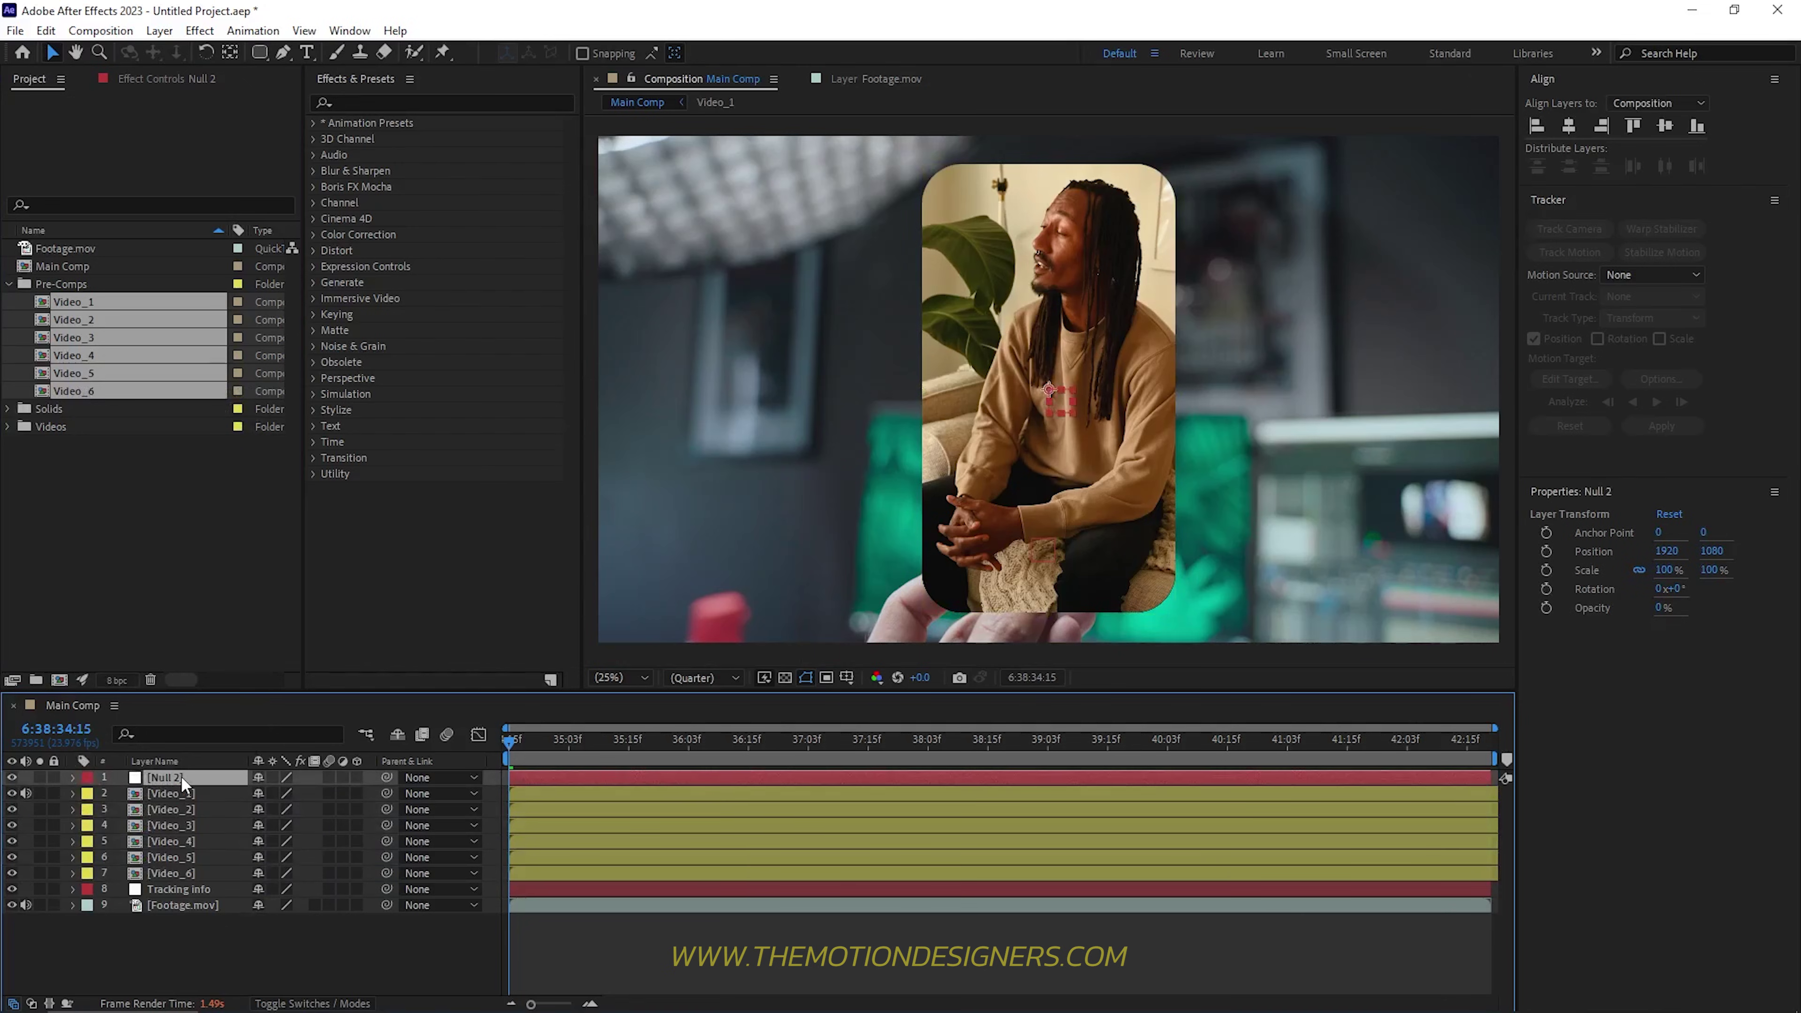
key("Return")
type("Rotation Controller")
key("Return")
left_click(231, 946)
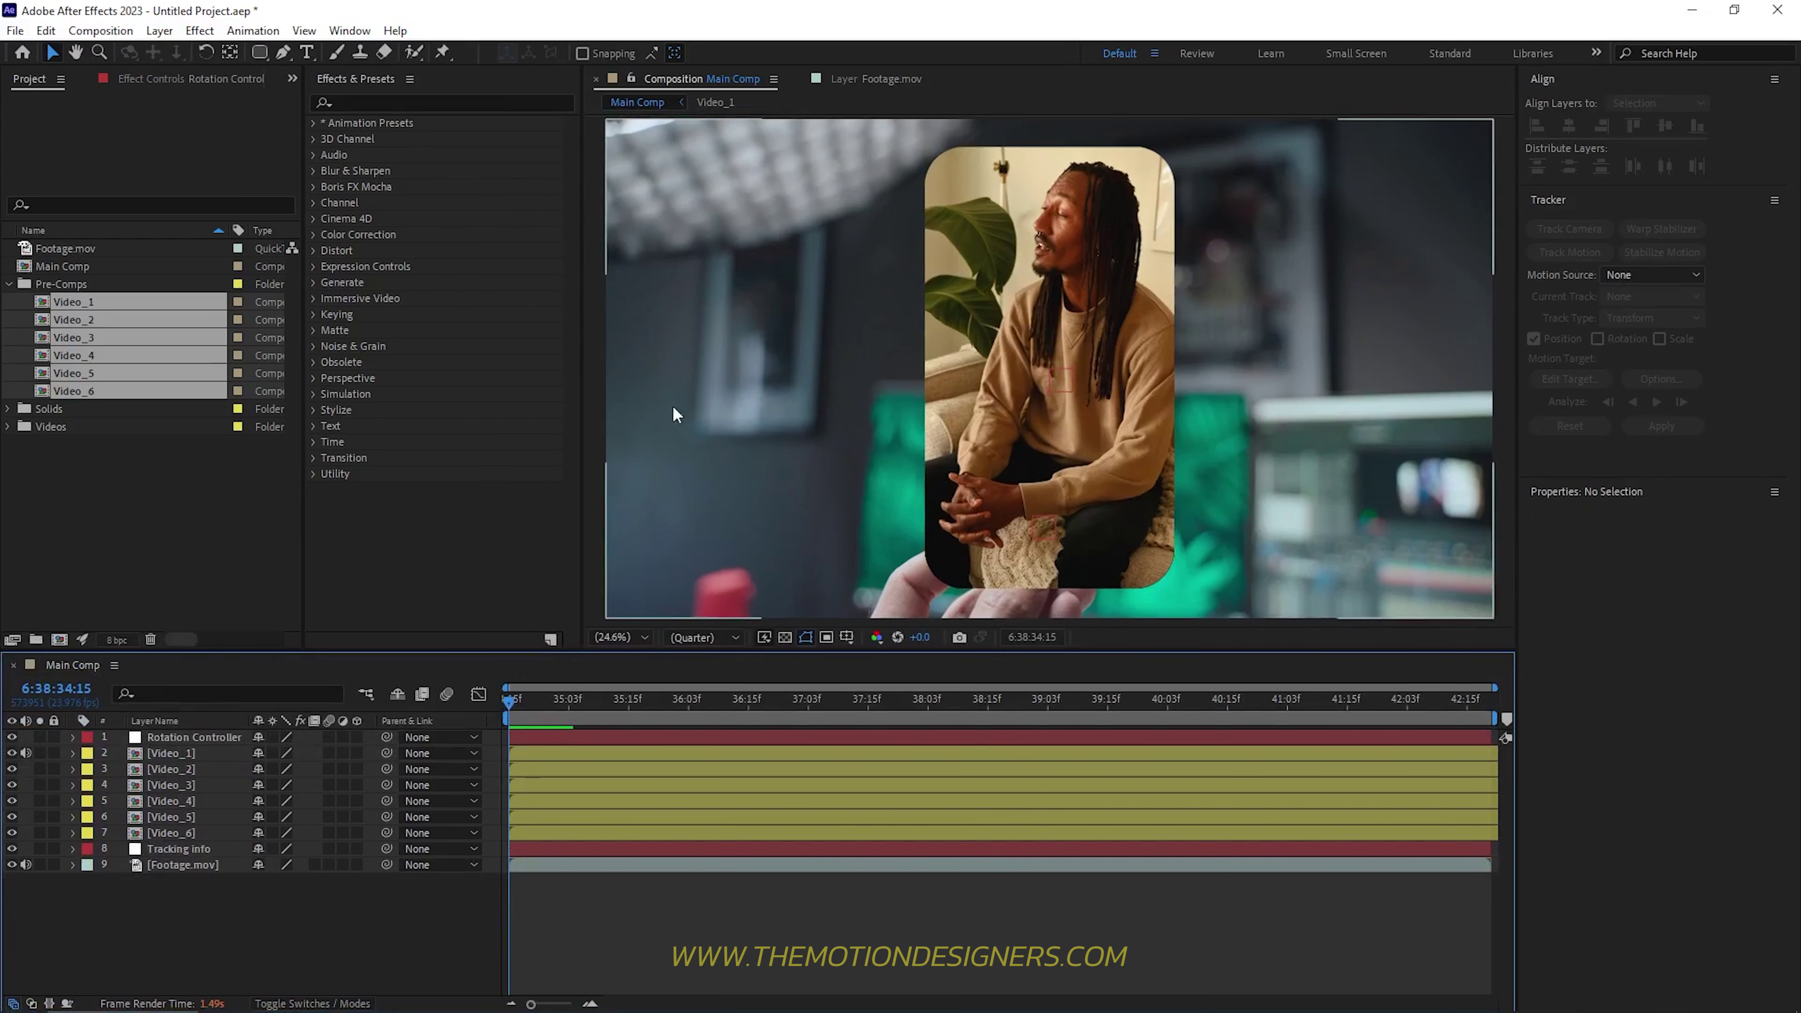
Step: Scale layers Video_1 through Video_6 to 50% and collapse their properties
left_click(162, 754)
left_click(180, 833, "shift")
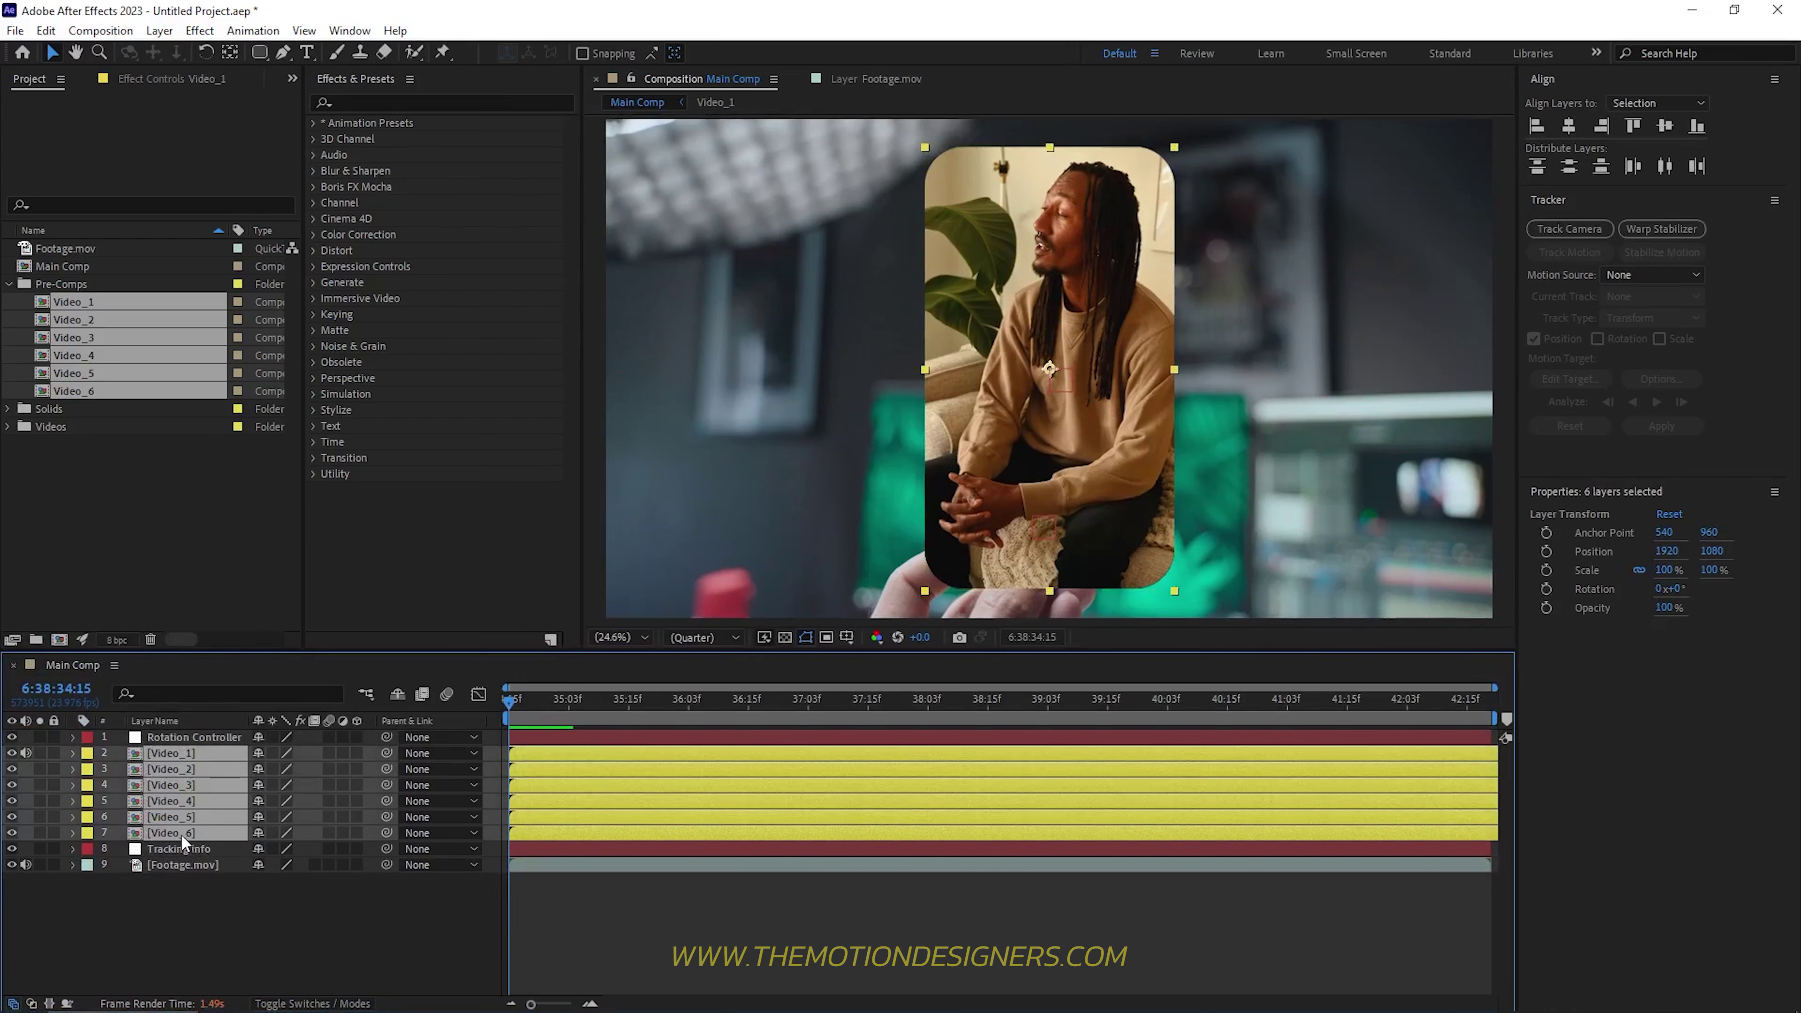
key("s")
left_click(282, 770)
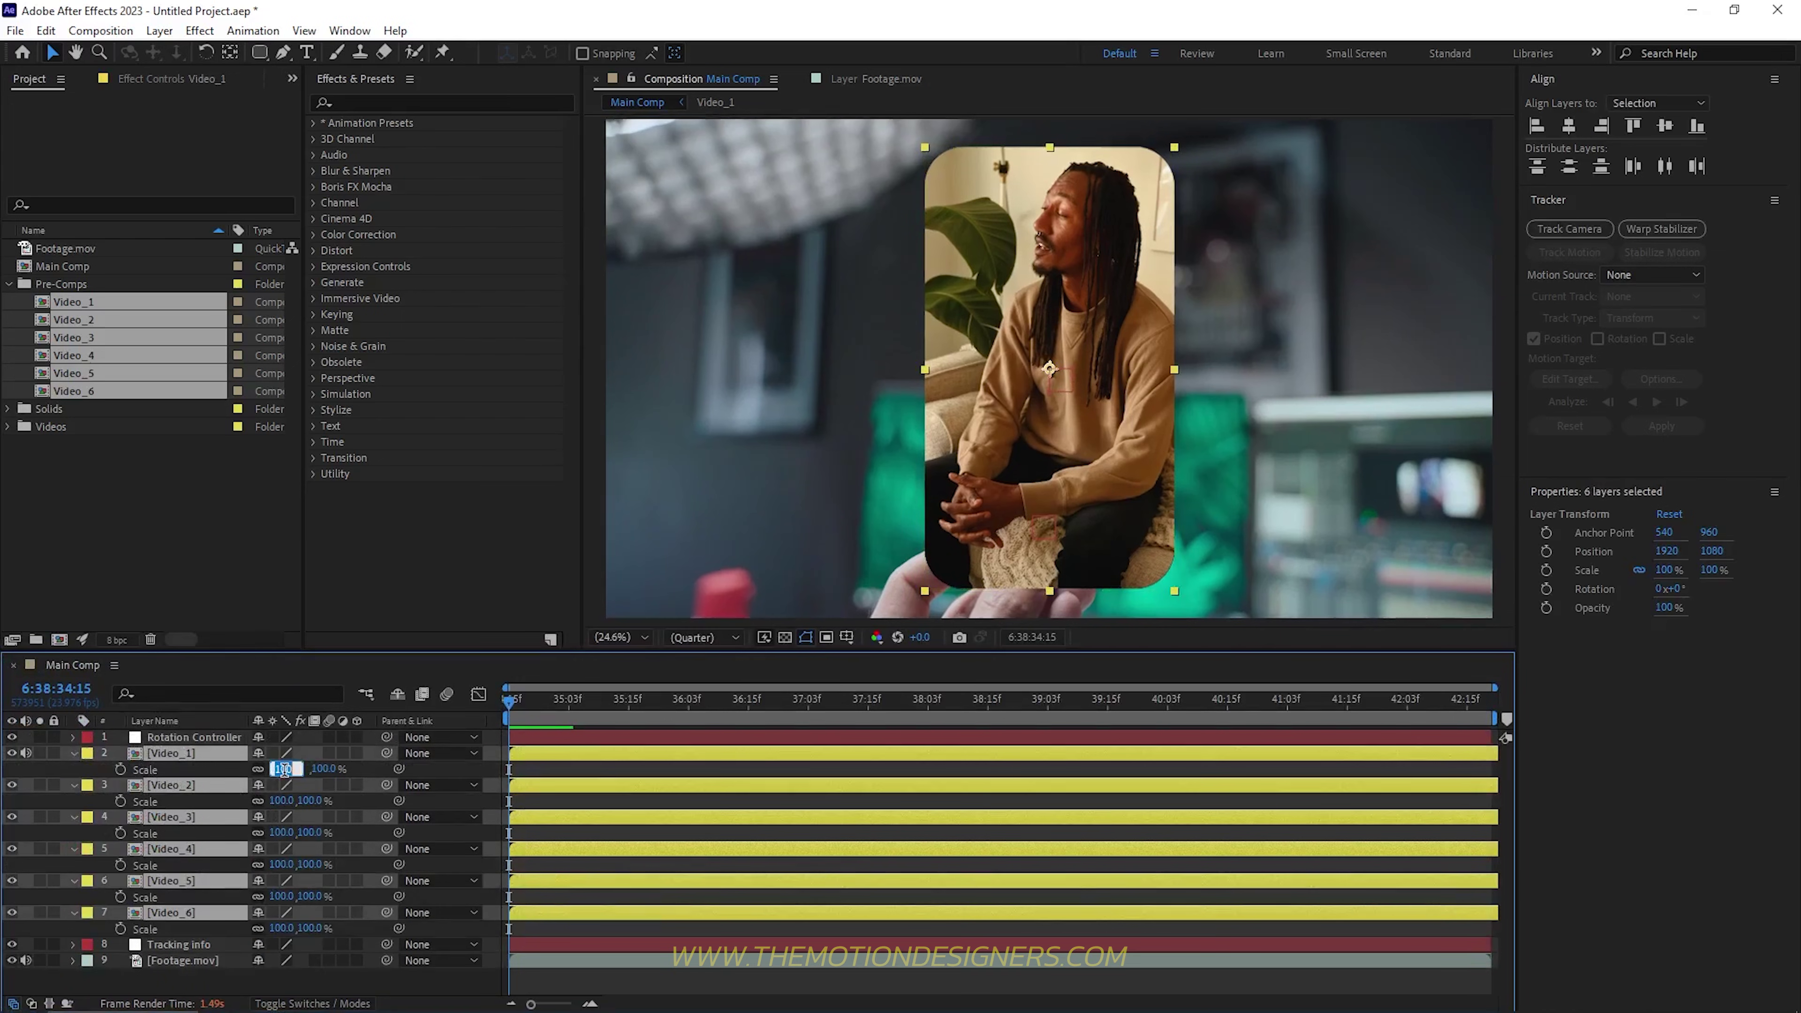
type("50")
key("Return")
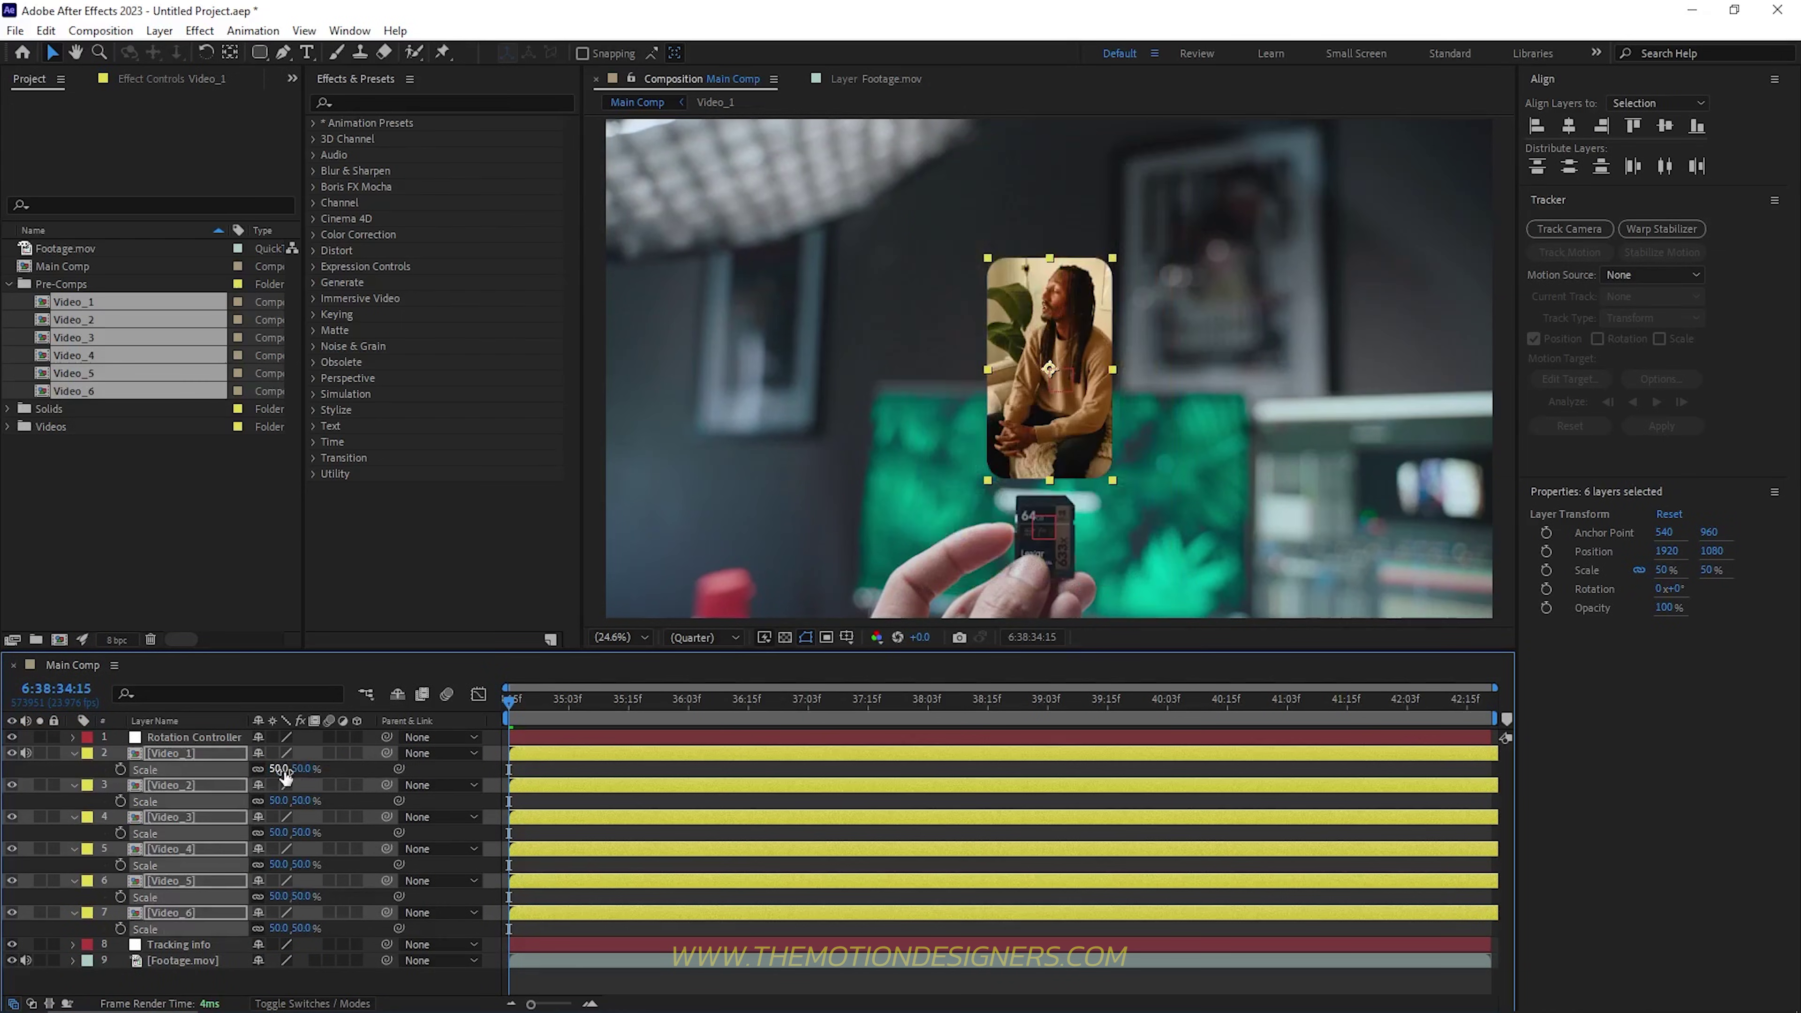
left_click(73, 752)
left_click(205, 923)
Step: Turn on 3D for the Rotation Controller null and the six layers Video_1 through Video_6
left_click(213, 736)
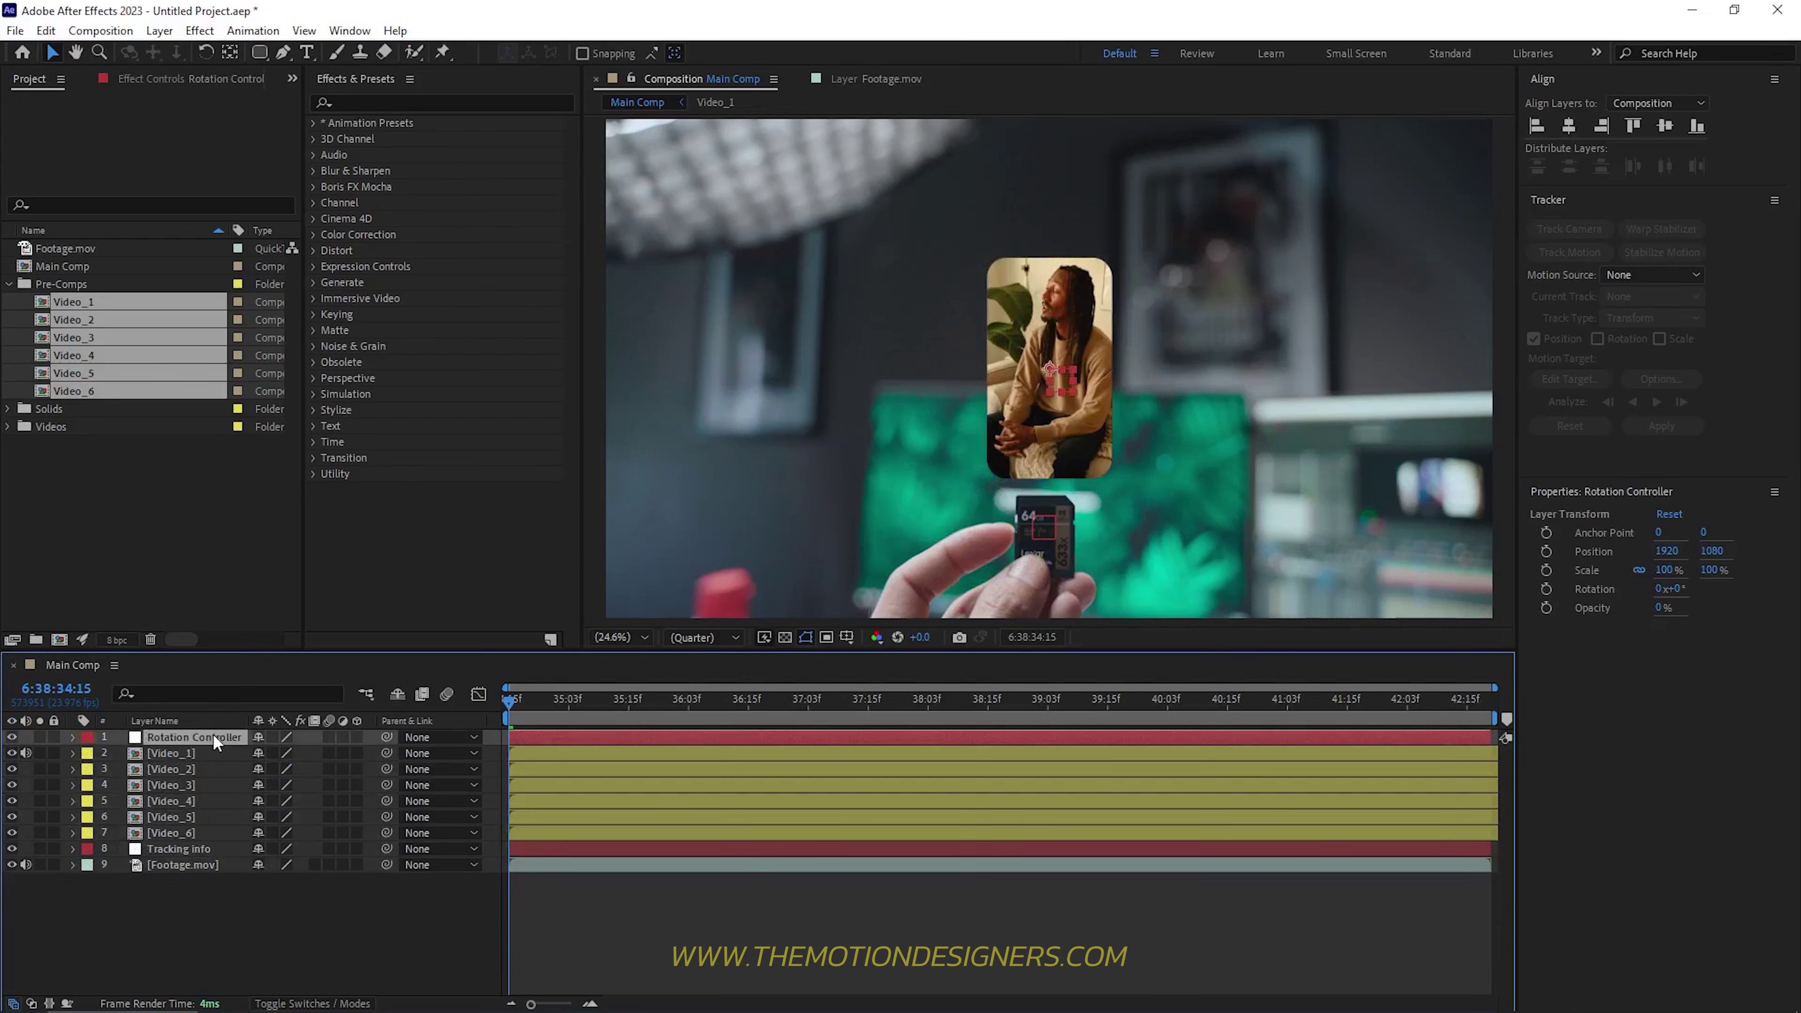
left_click(346, 830, "shift")
left_click(357, 738)
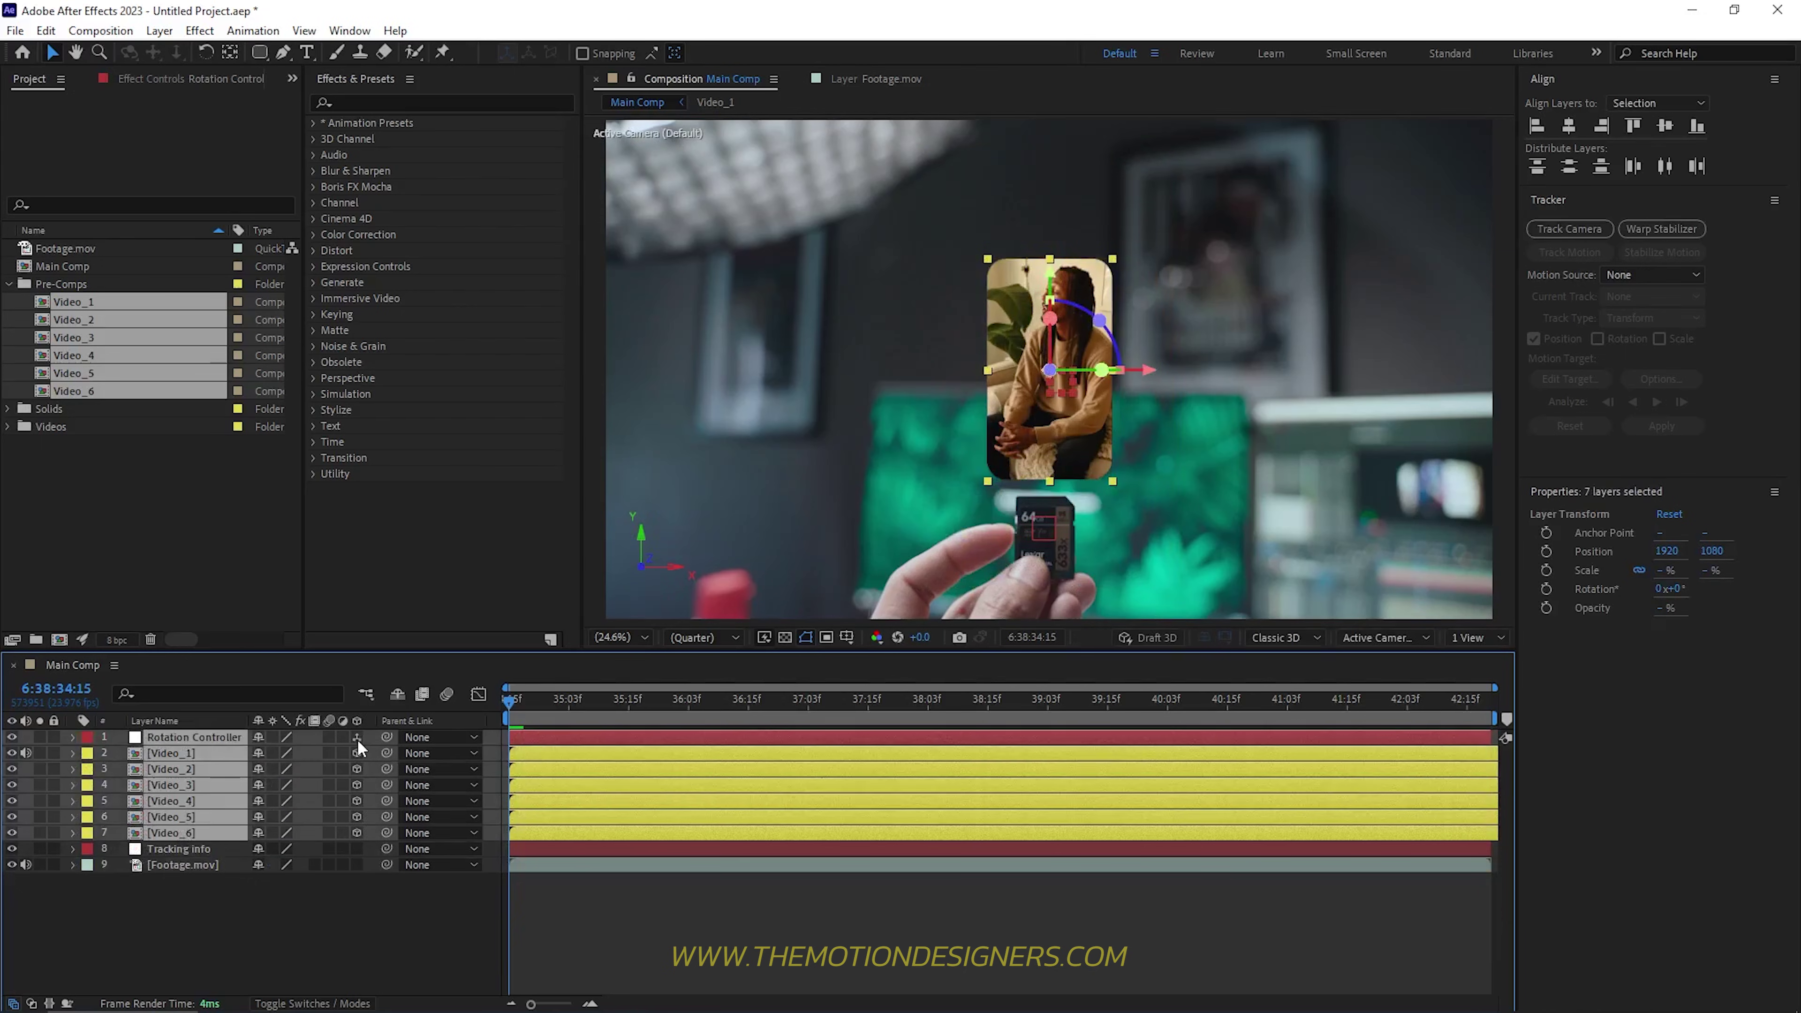
key("F4")
key("F4")
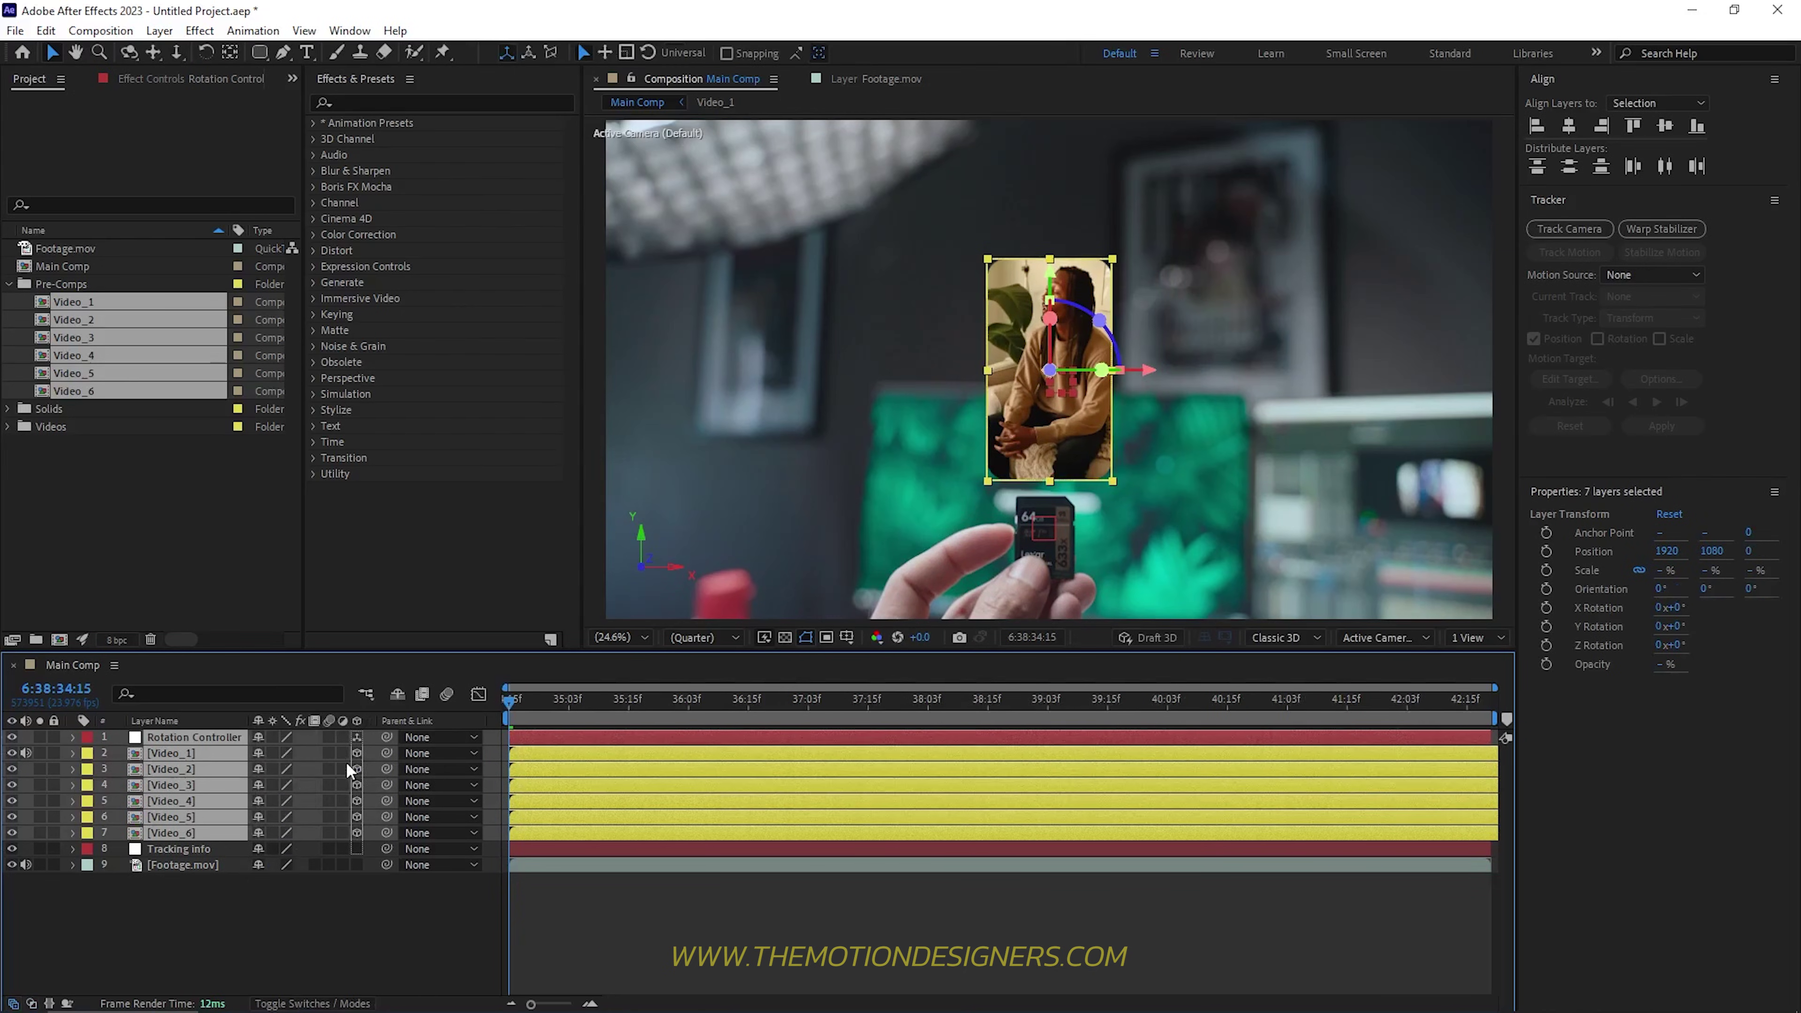
key("F2")
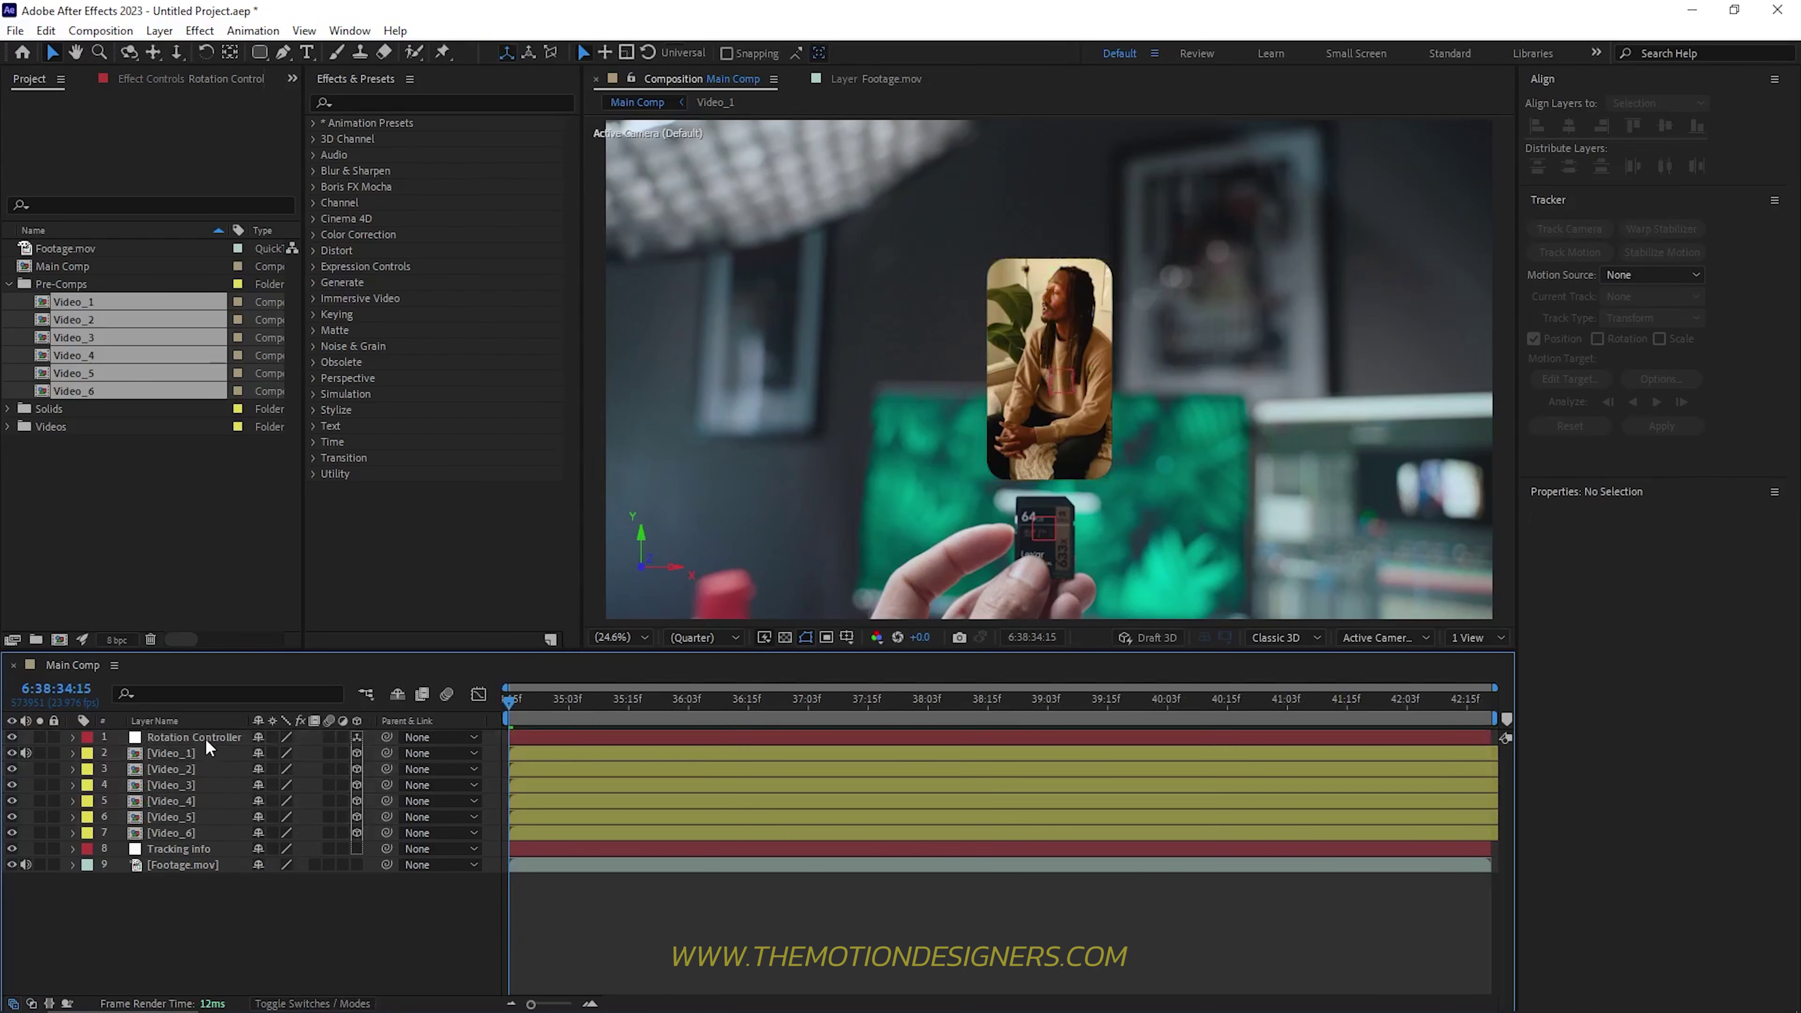
Step: Set the Z position of the Rotation Controller null to 500
left_click(205, 738)
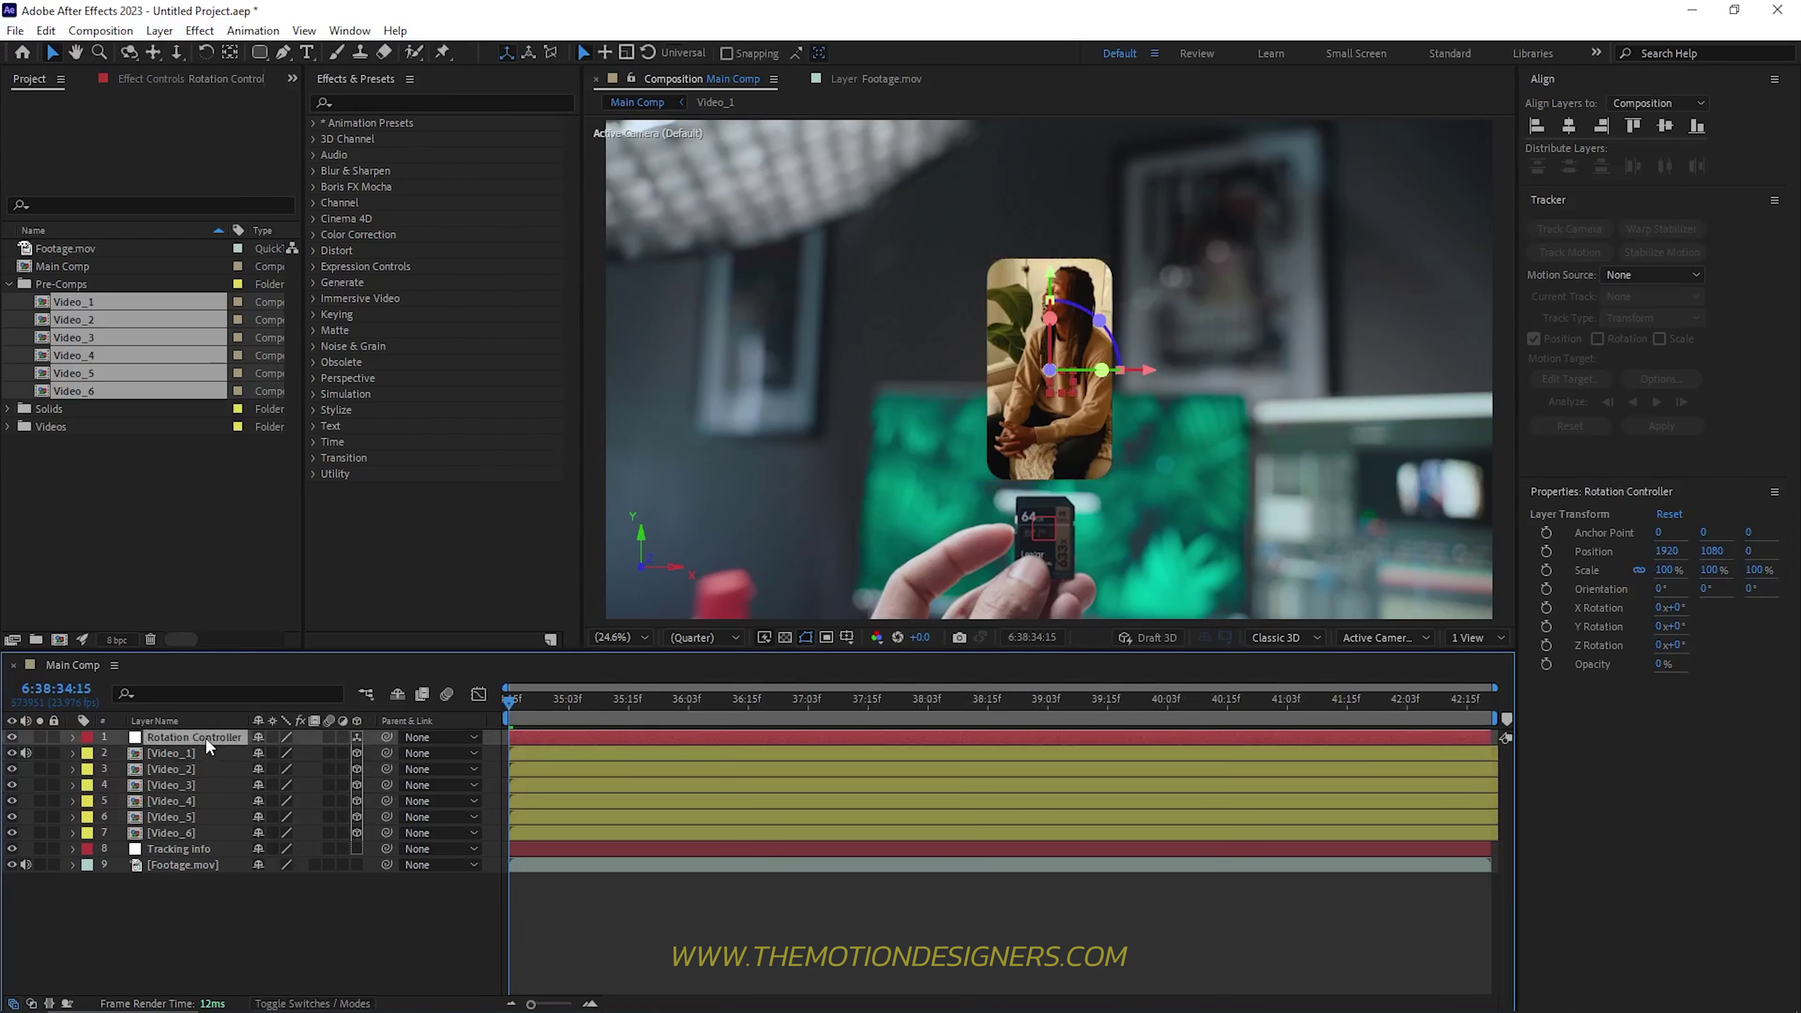
key("p")
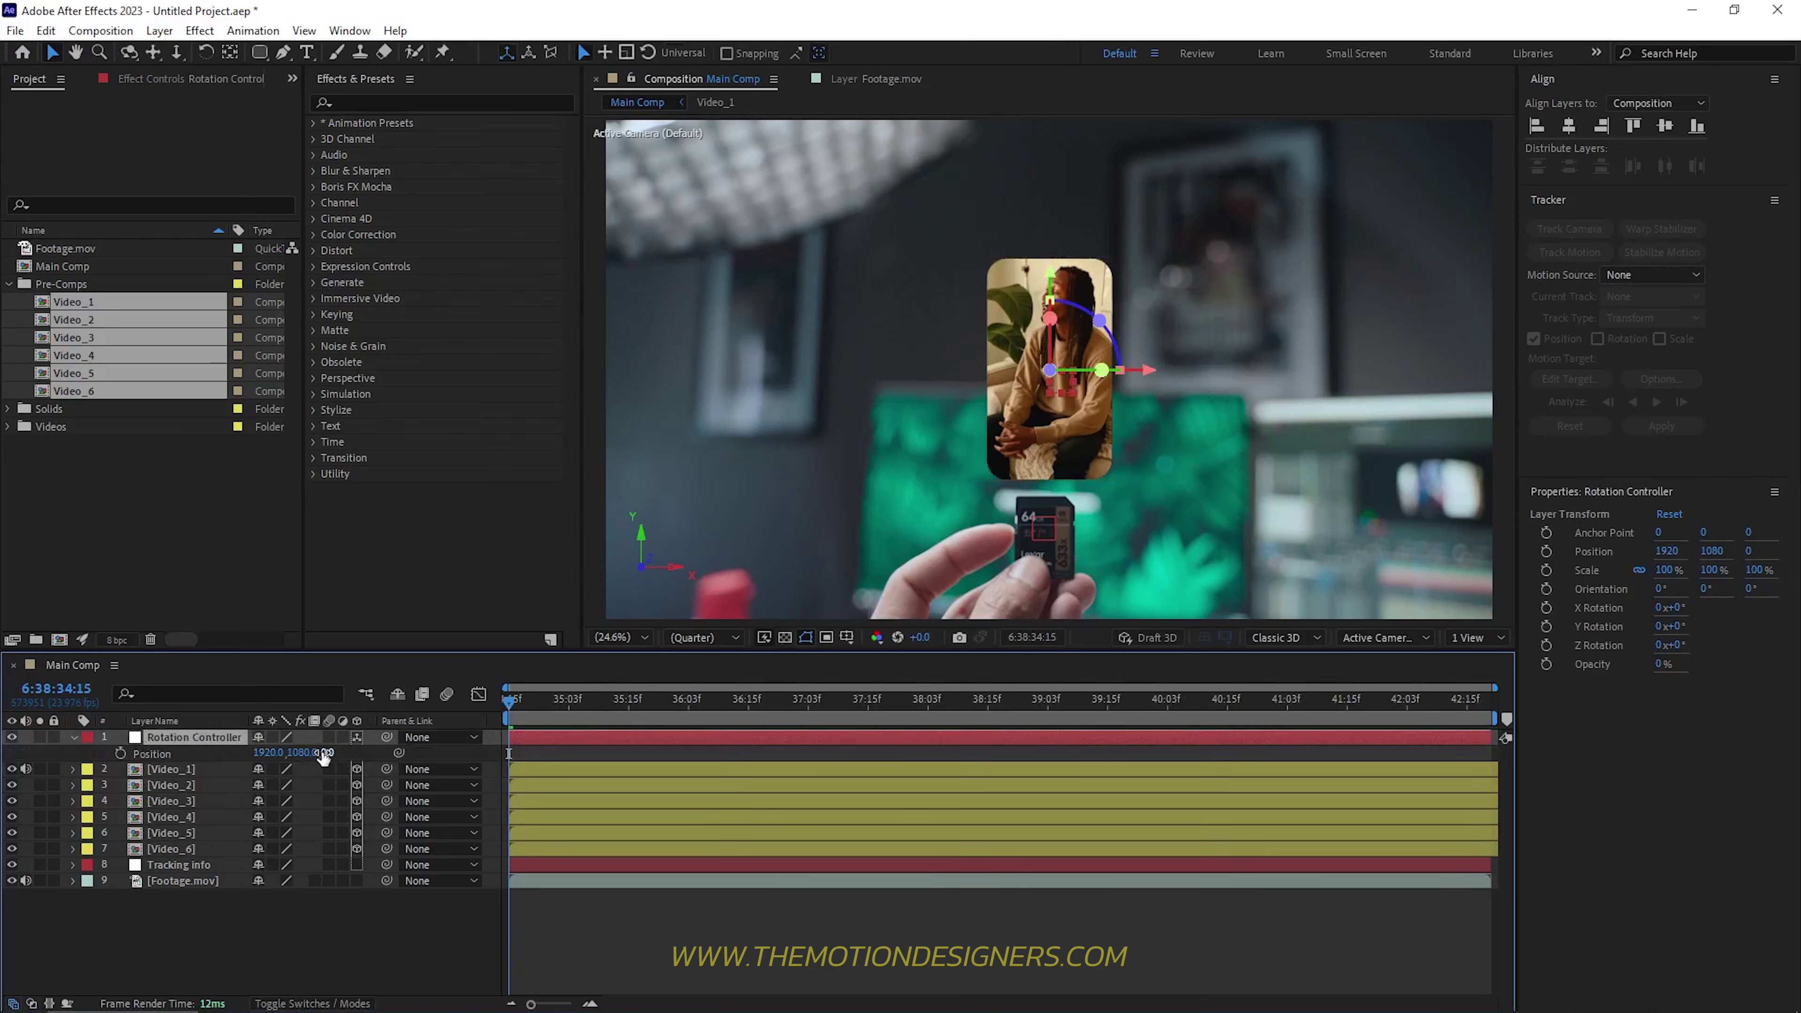
left_click(328, 753)
type("500")
left_click(170, 769)
Step: Reveal the Rotation Controller's rotation properties and parent Video_1 to the Rotation Controller
left_click(187, 738)
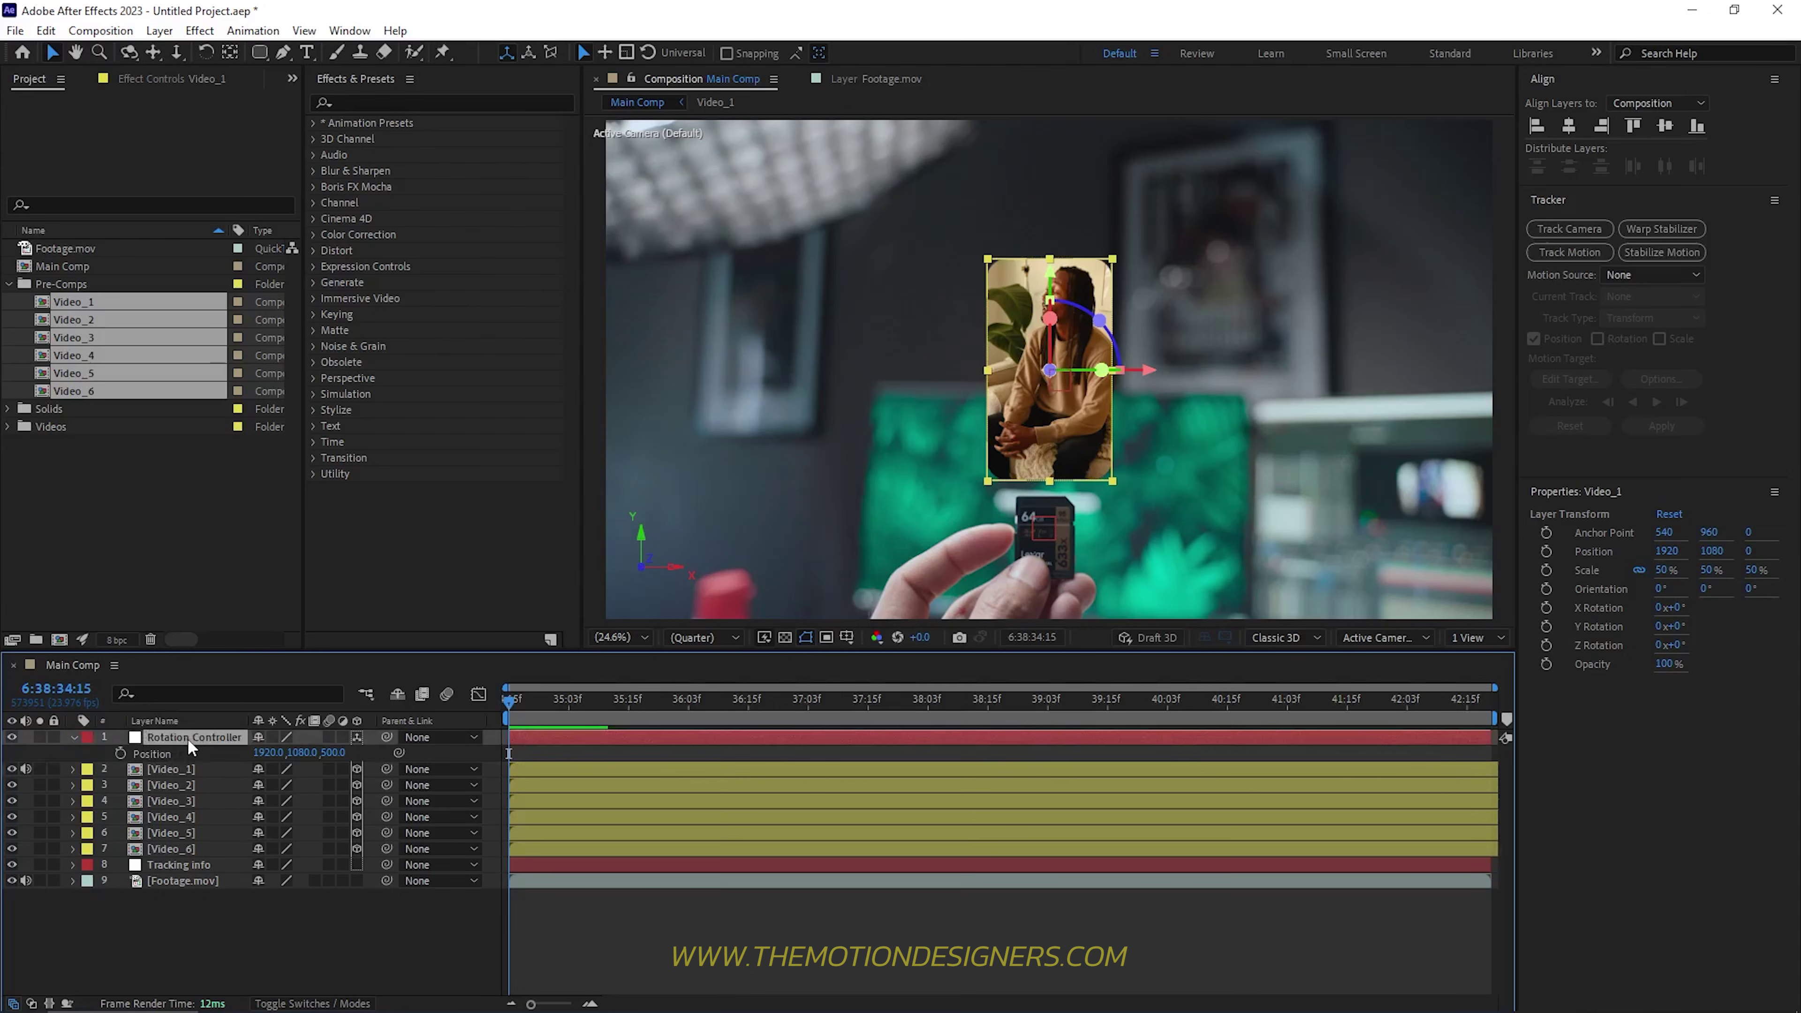
key("r")
left_click(210, 817)
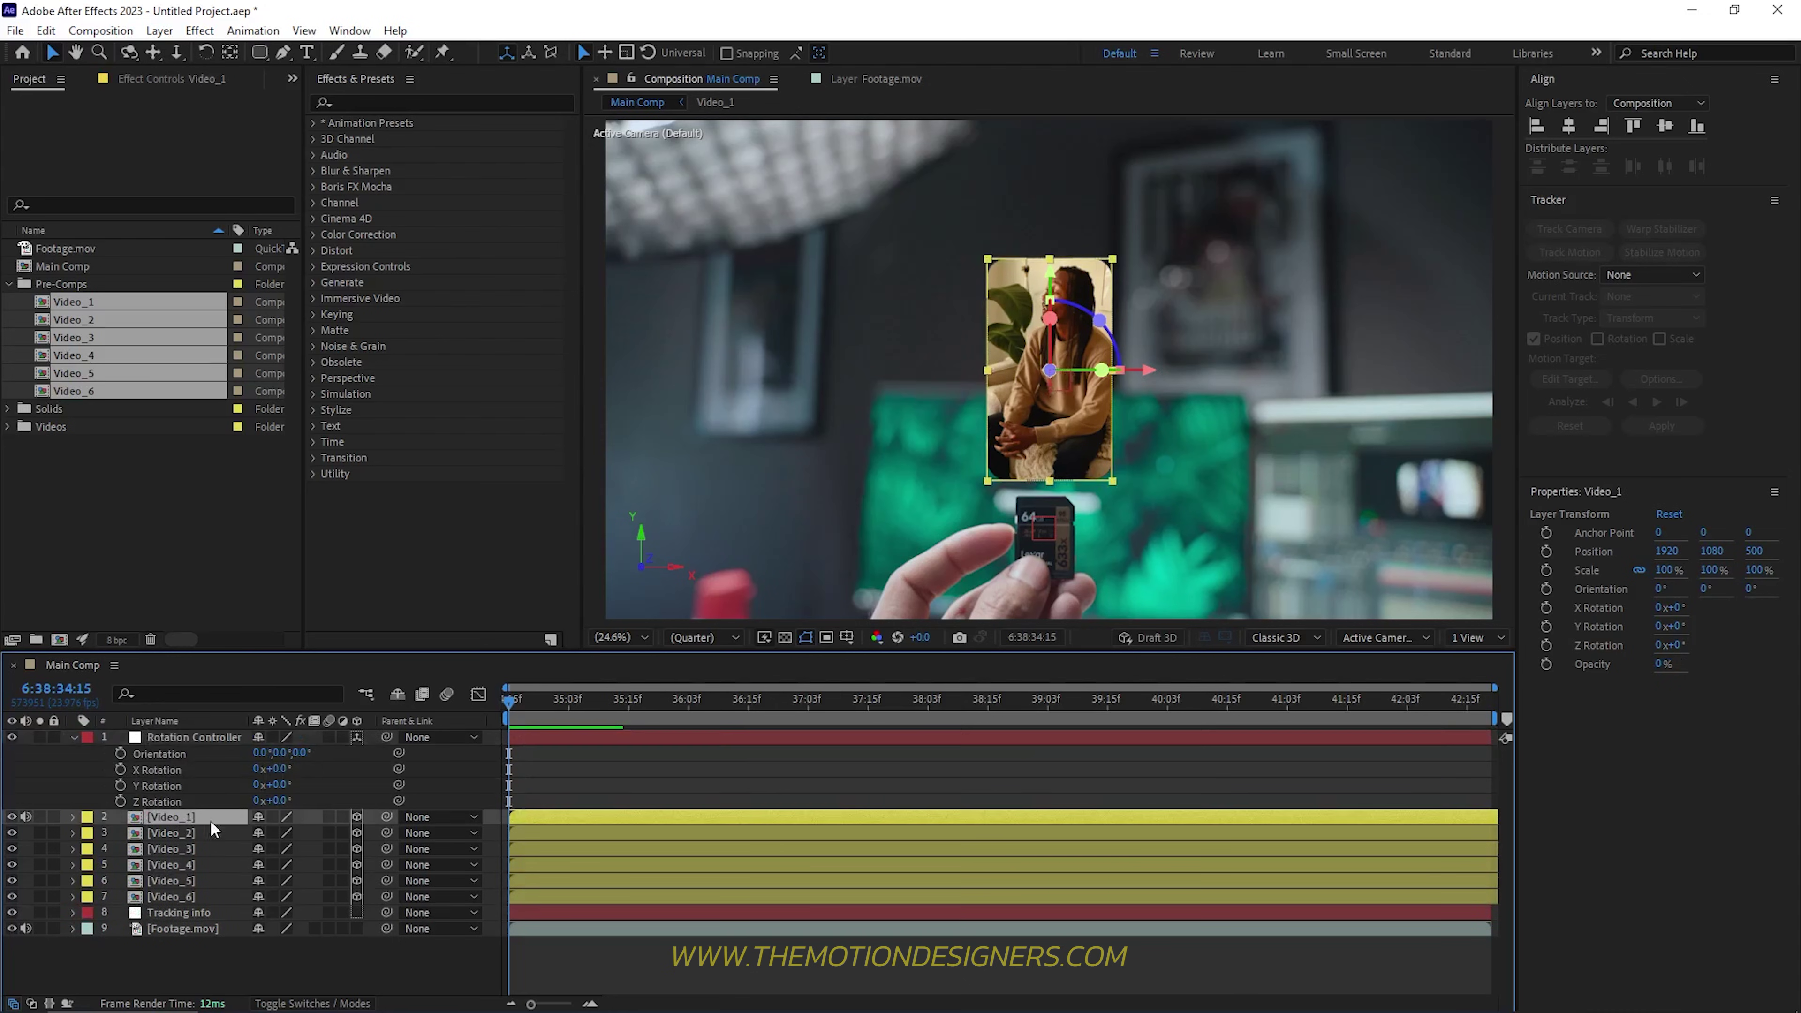
left_click_drag(387, 817, 199, 739)
left_click(176, 786)
left_click(283, 785)
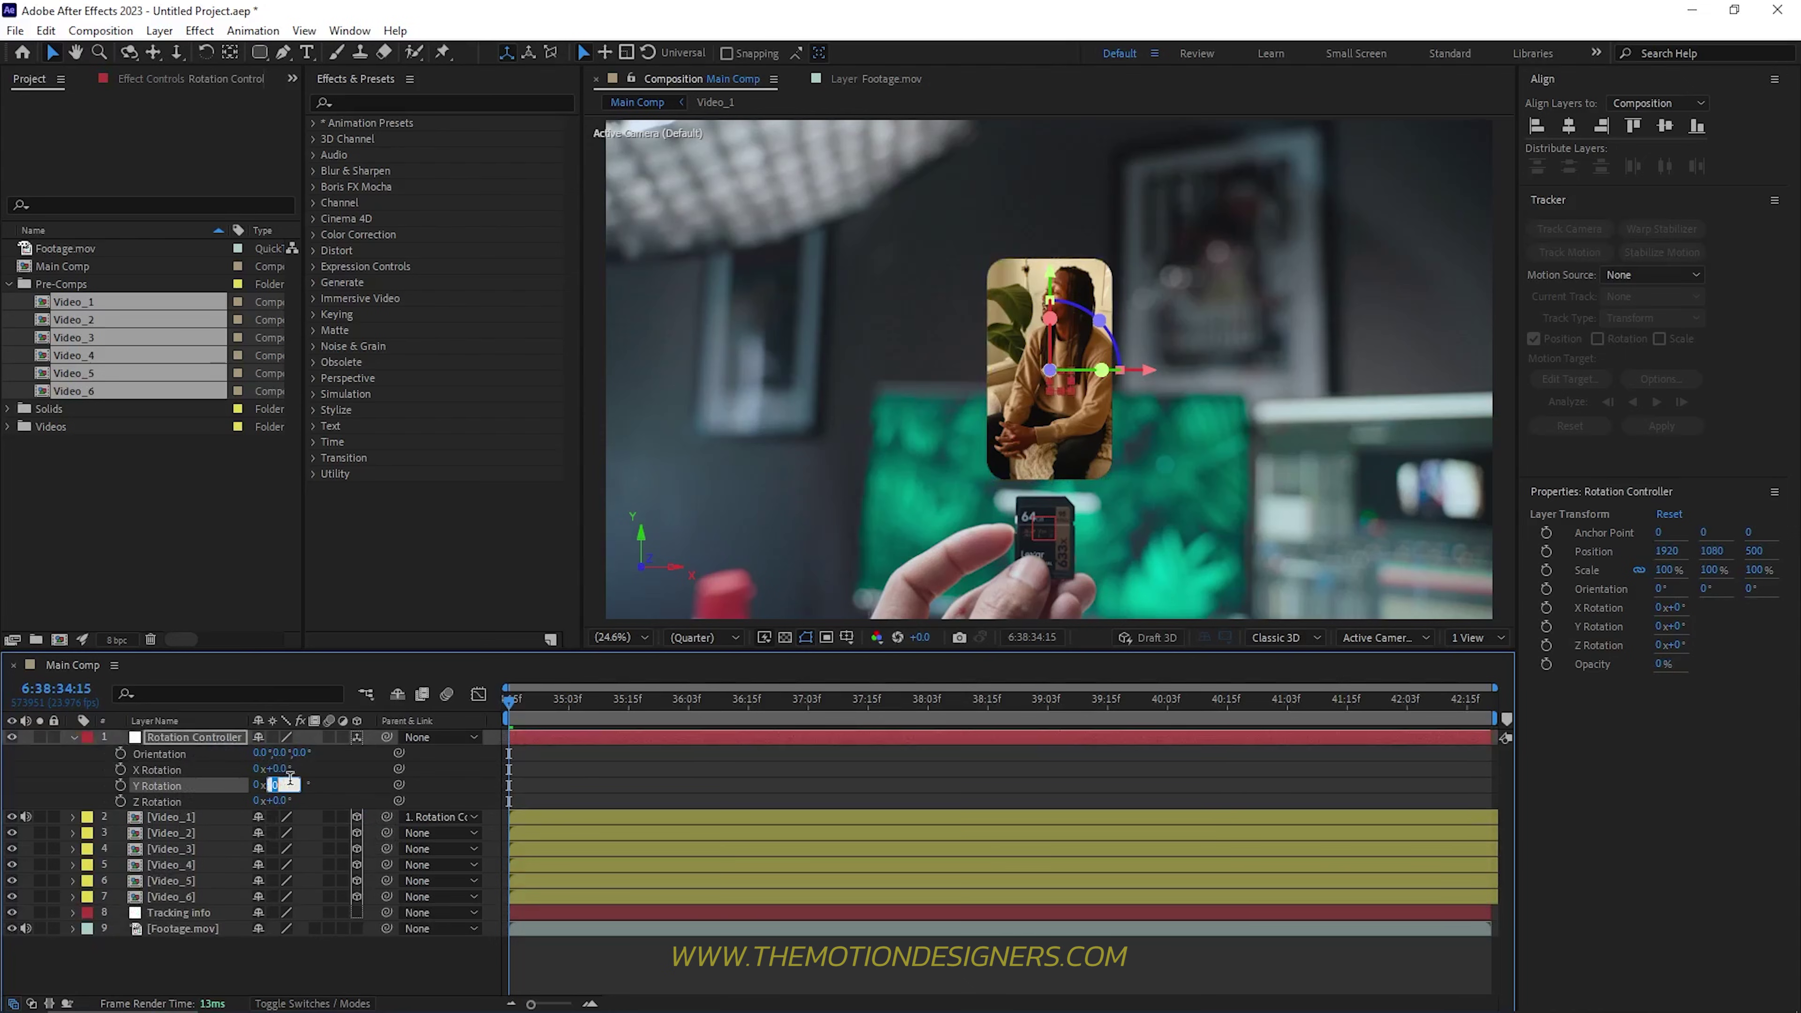
left_click(259, 961)
Step: Switch to Calculator, divide 360 by 6 to find the angle between the videos, and minimize it
key("XF86Calculator")
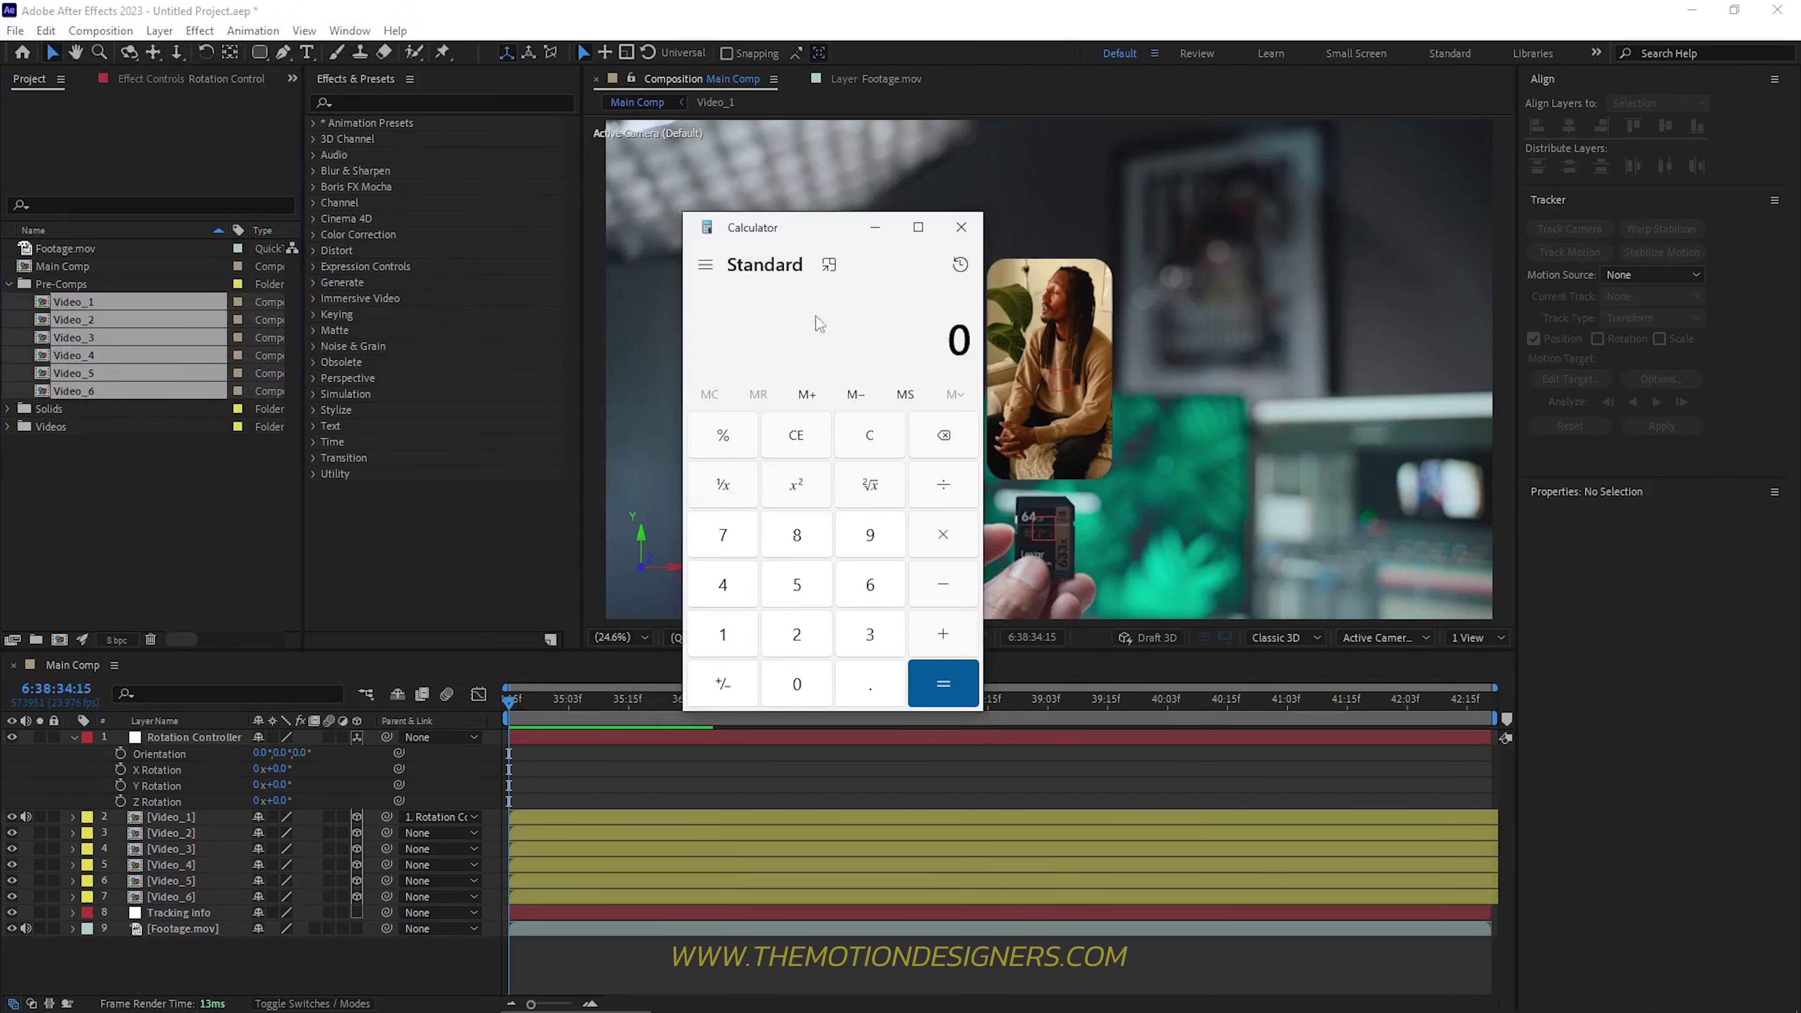
left_click_drag(815, 228, 1067, 204)
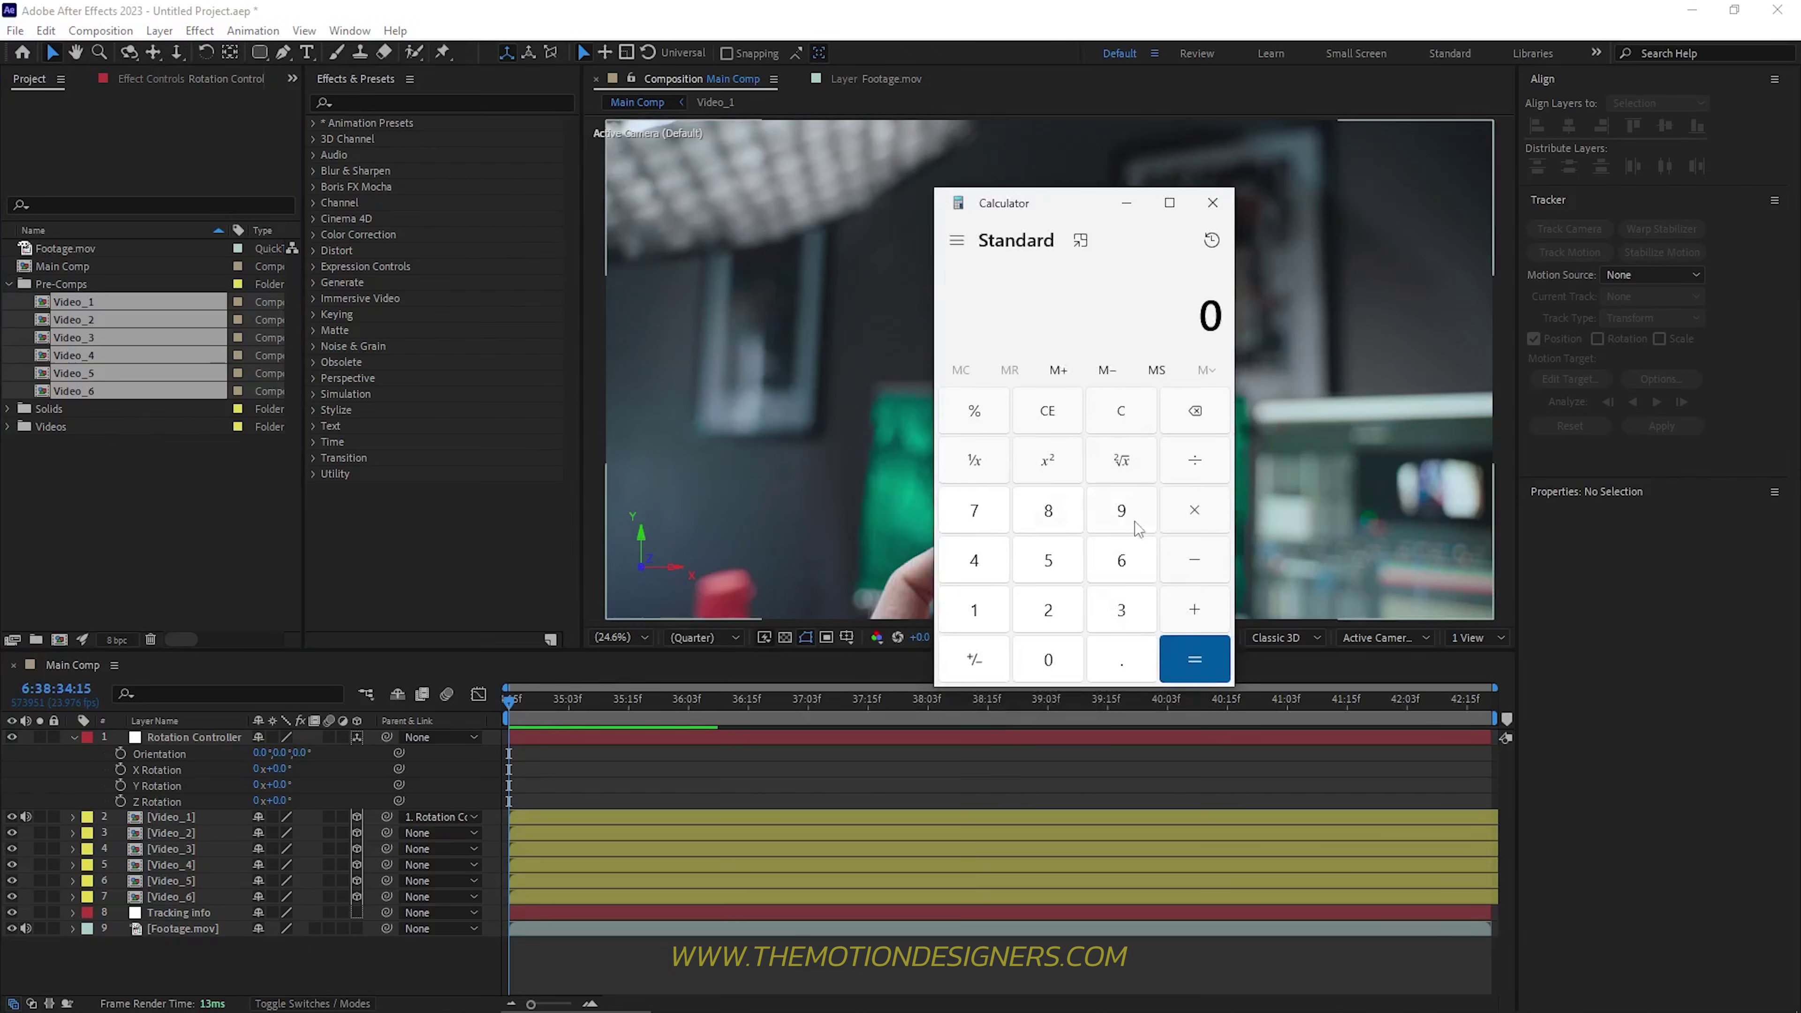
left_click(1121, 610)
left_click(1121, 560)
left_click(1048, 660)
left_click(1199, 470)
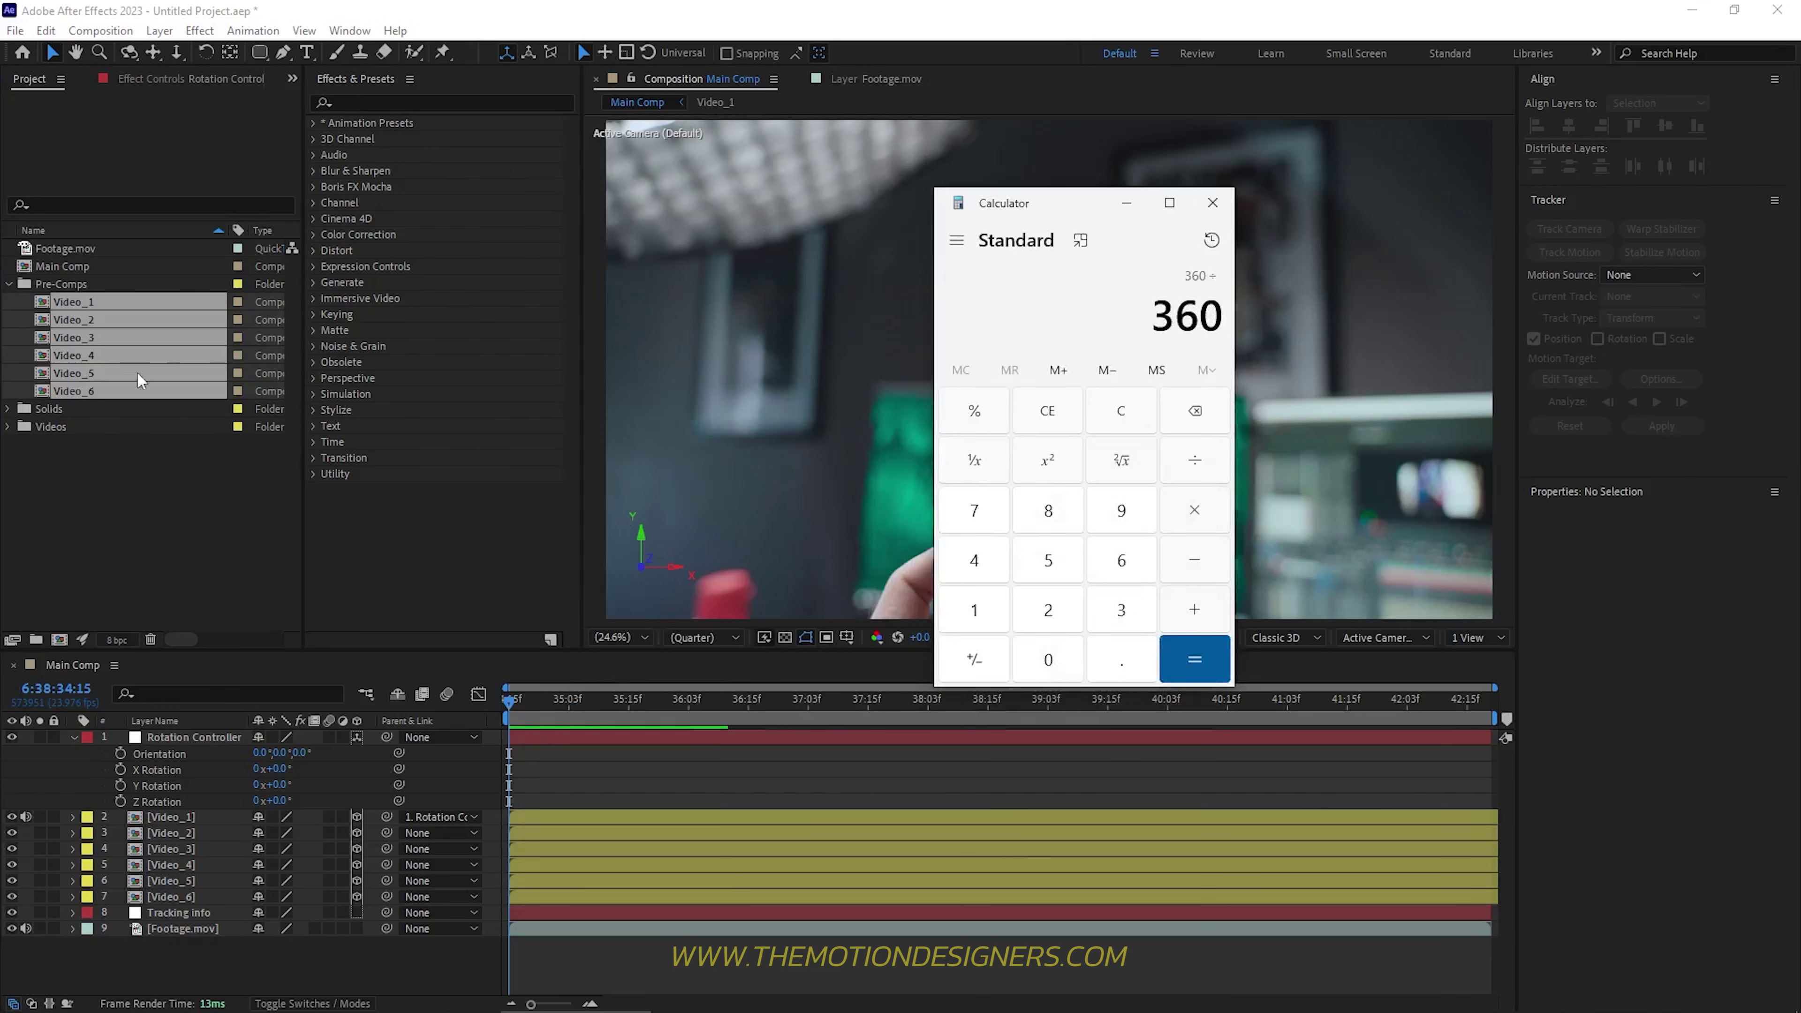
left_click(1122, 564)
left_click(1194, 659)
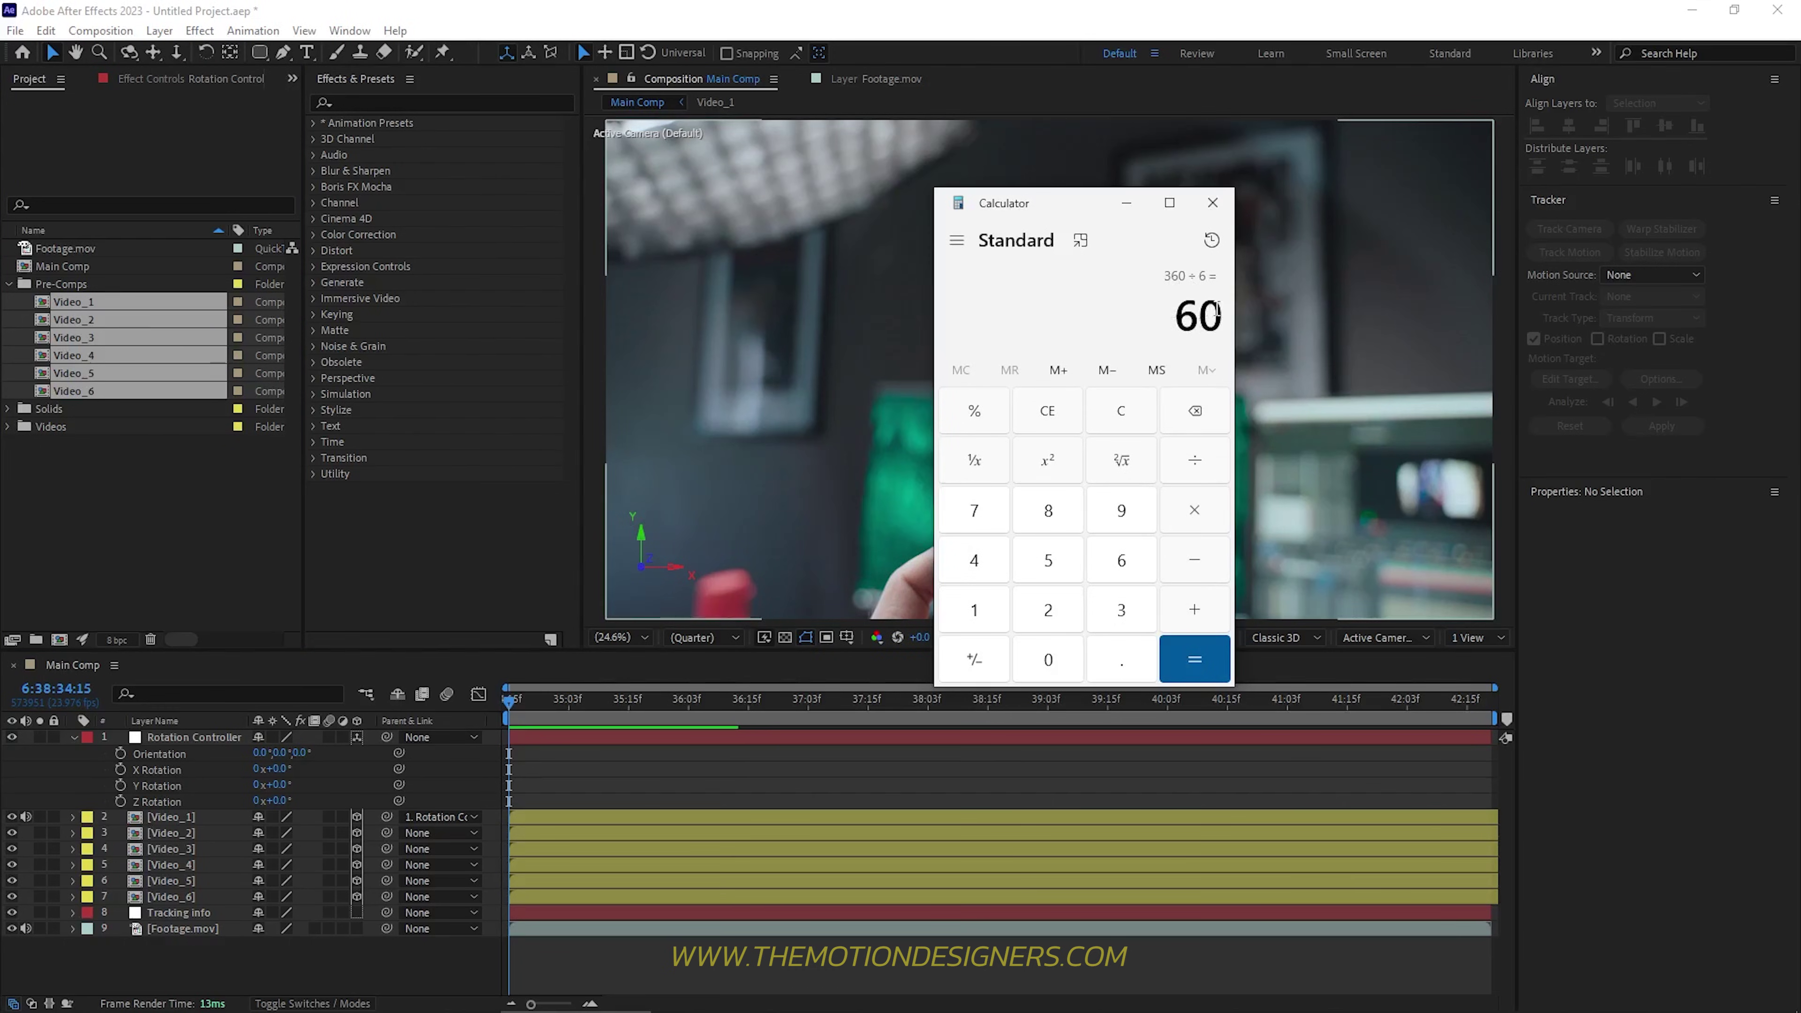
left_click(1126, 203)
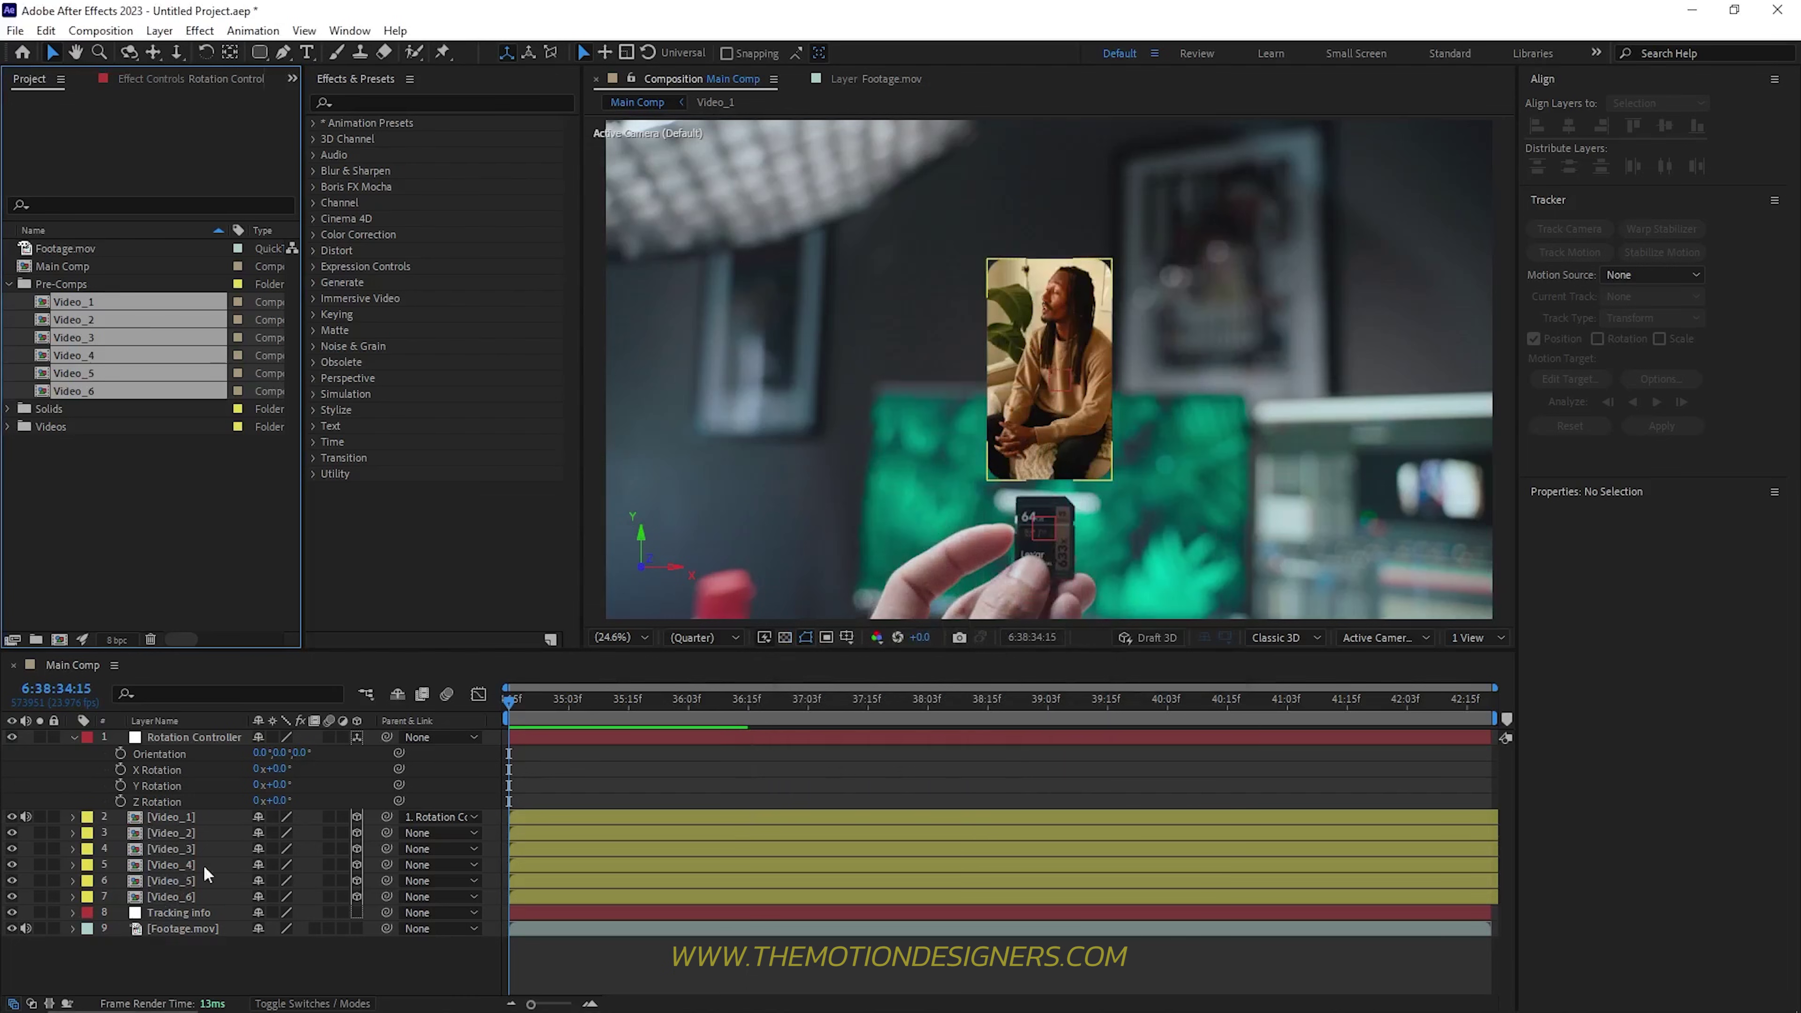
Step: Set the Rotation Controller's Y Rotation to 60°
left_click(282, 785)
type("62.0")
key("Return")
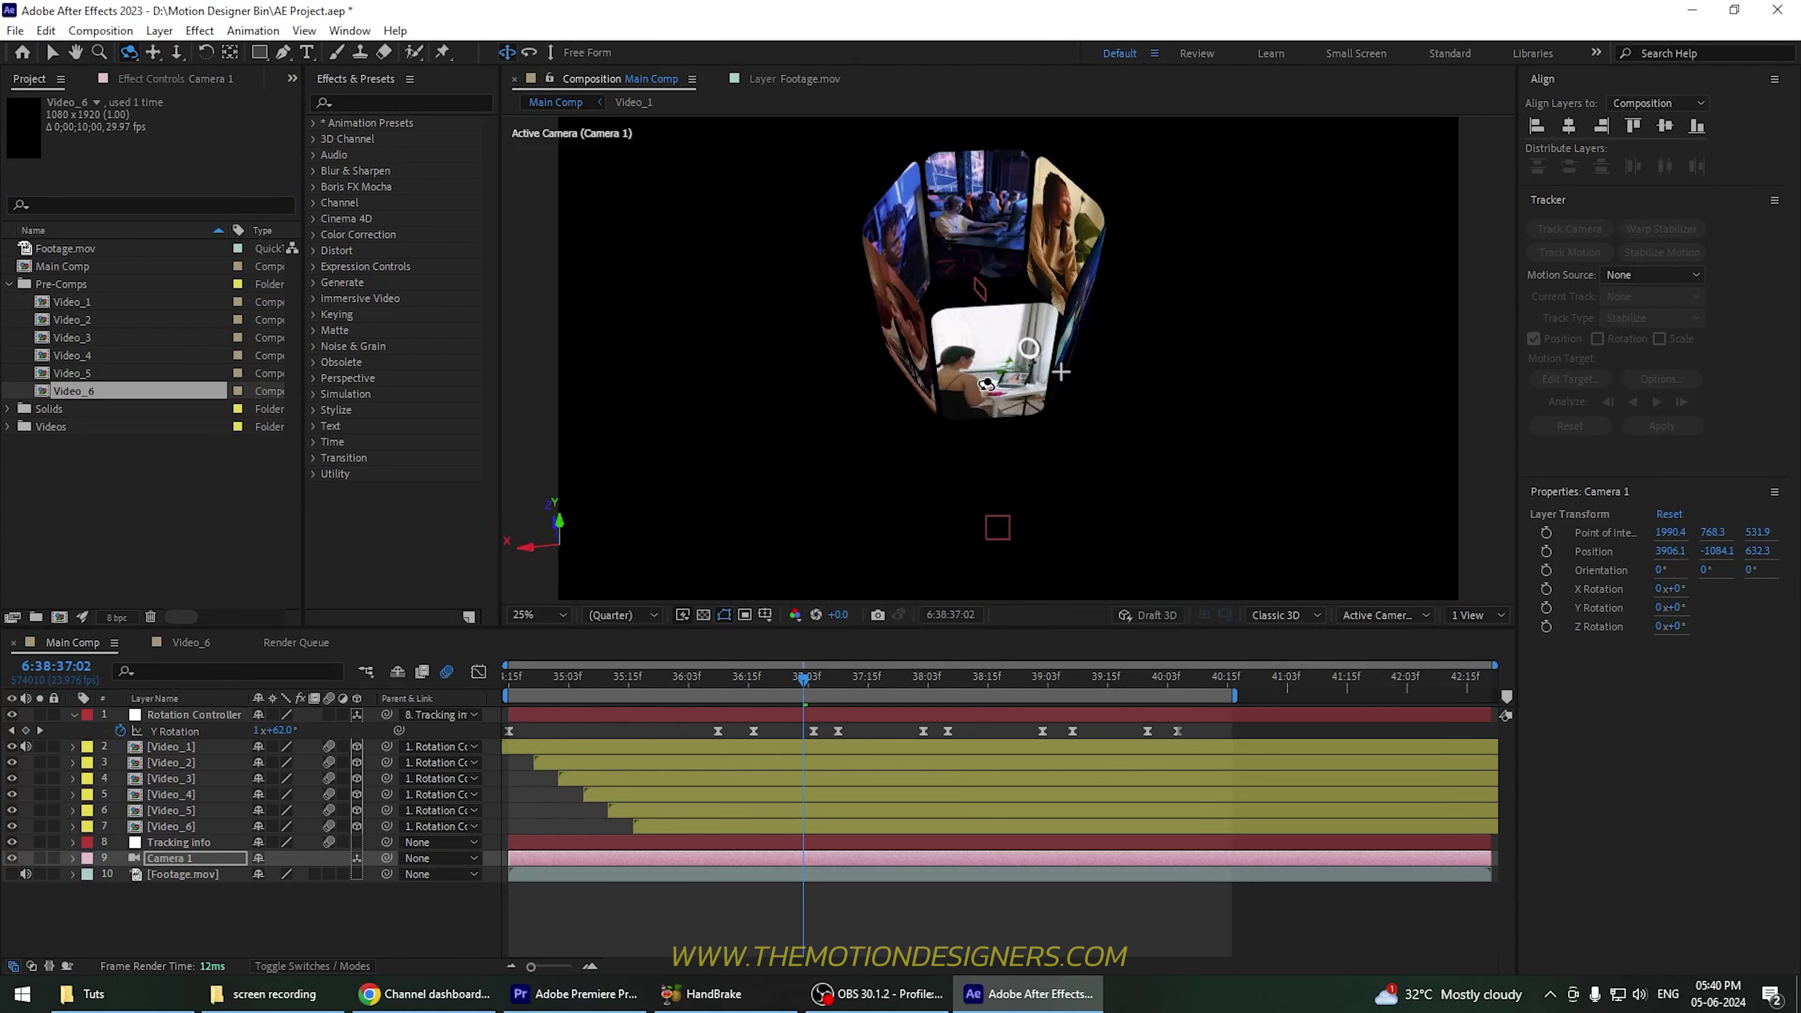
left_click_drag(1014, 413, 1000, 366)
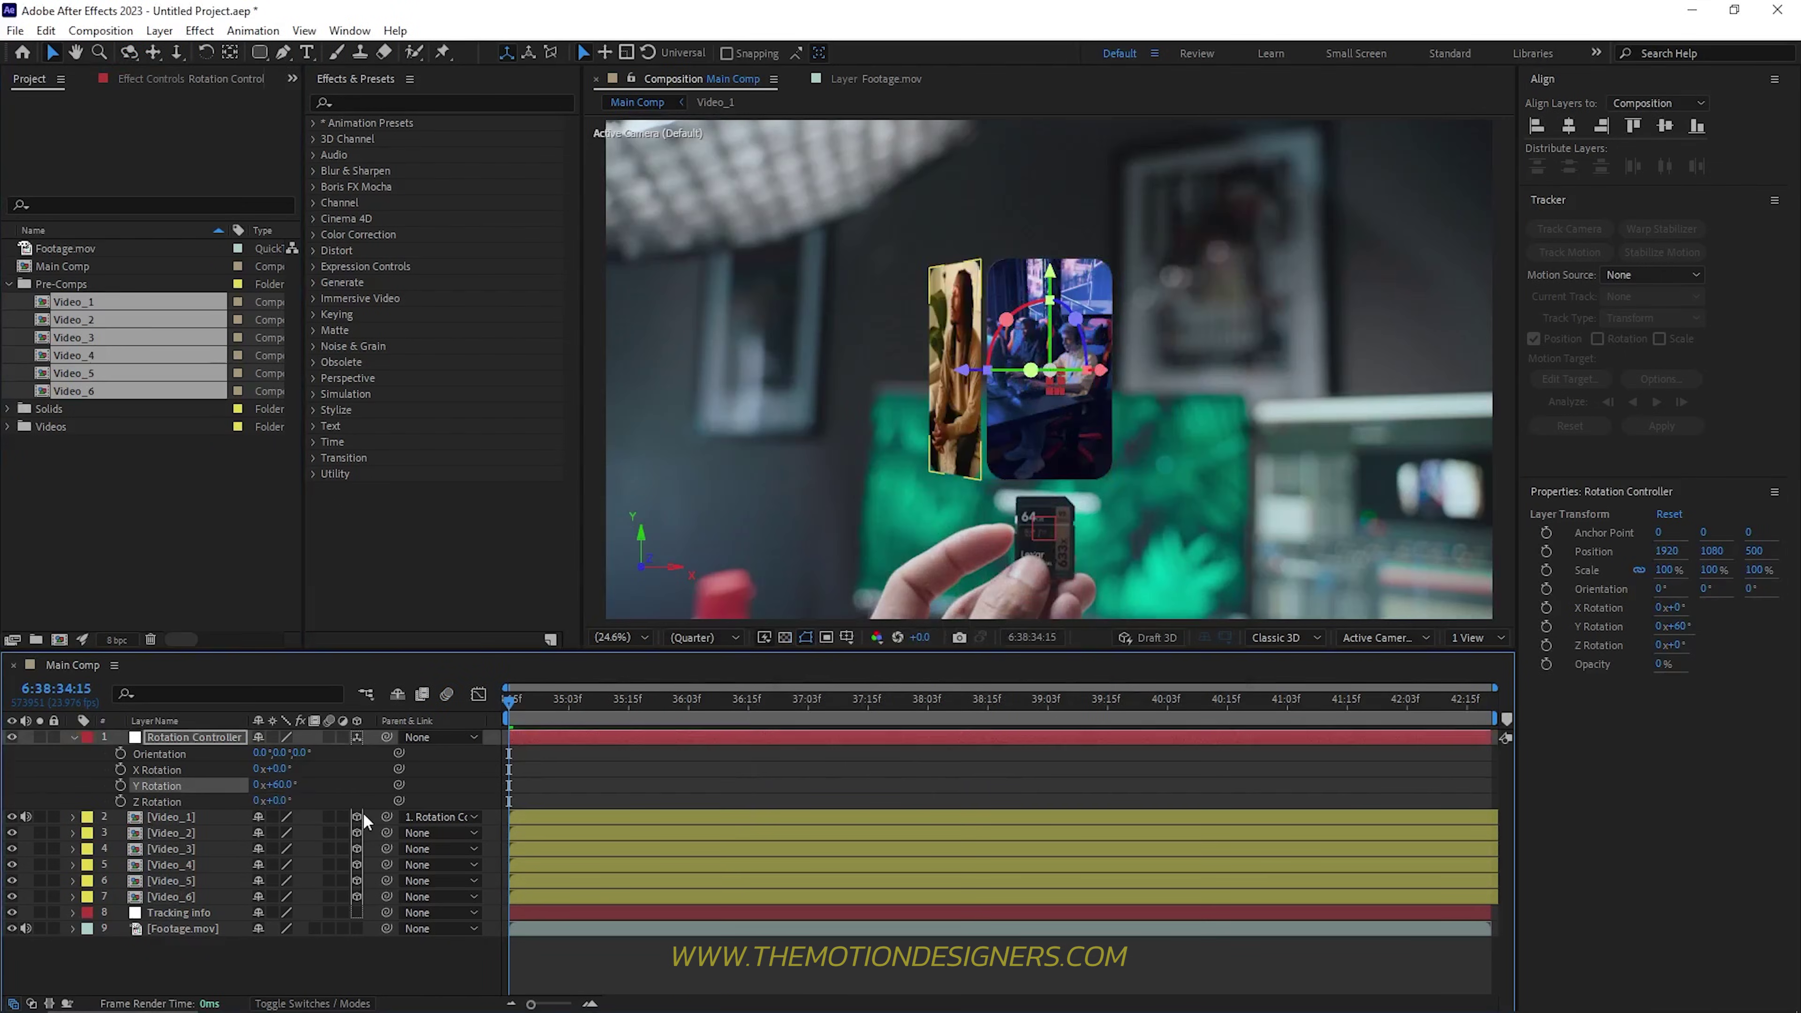
Step: Parent Video_2 to the Rotation Controller and set the controller's Y Rotation to 120°
left_click(180, 816)
left_click(163, 832)
left_click_drag(387, 832, 195, 738)
left_click(281, 785)
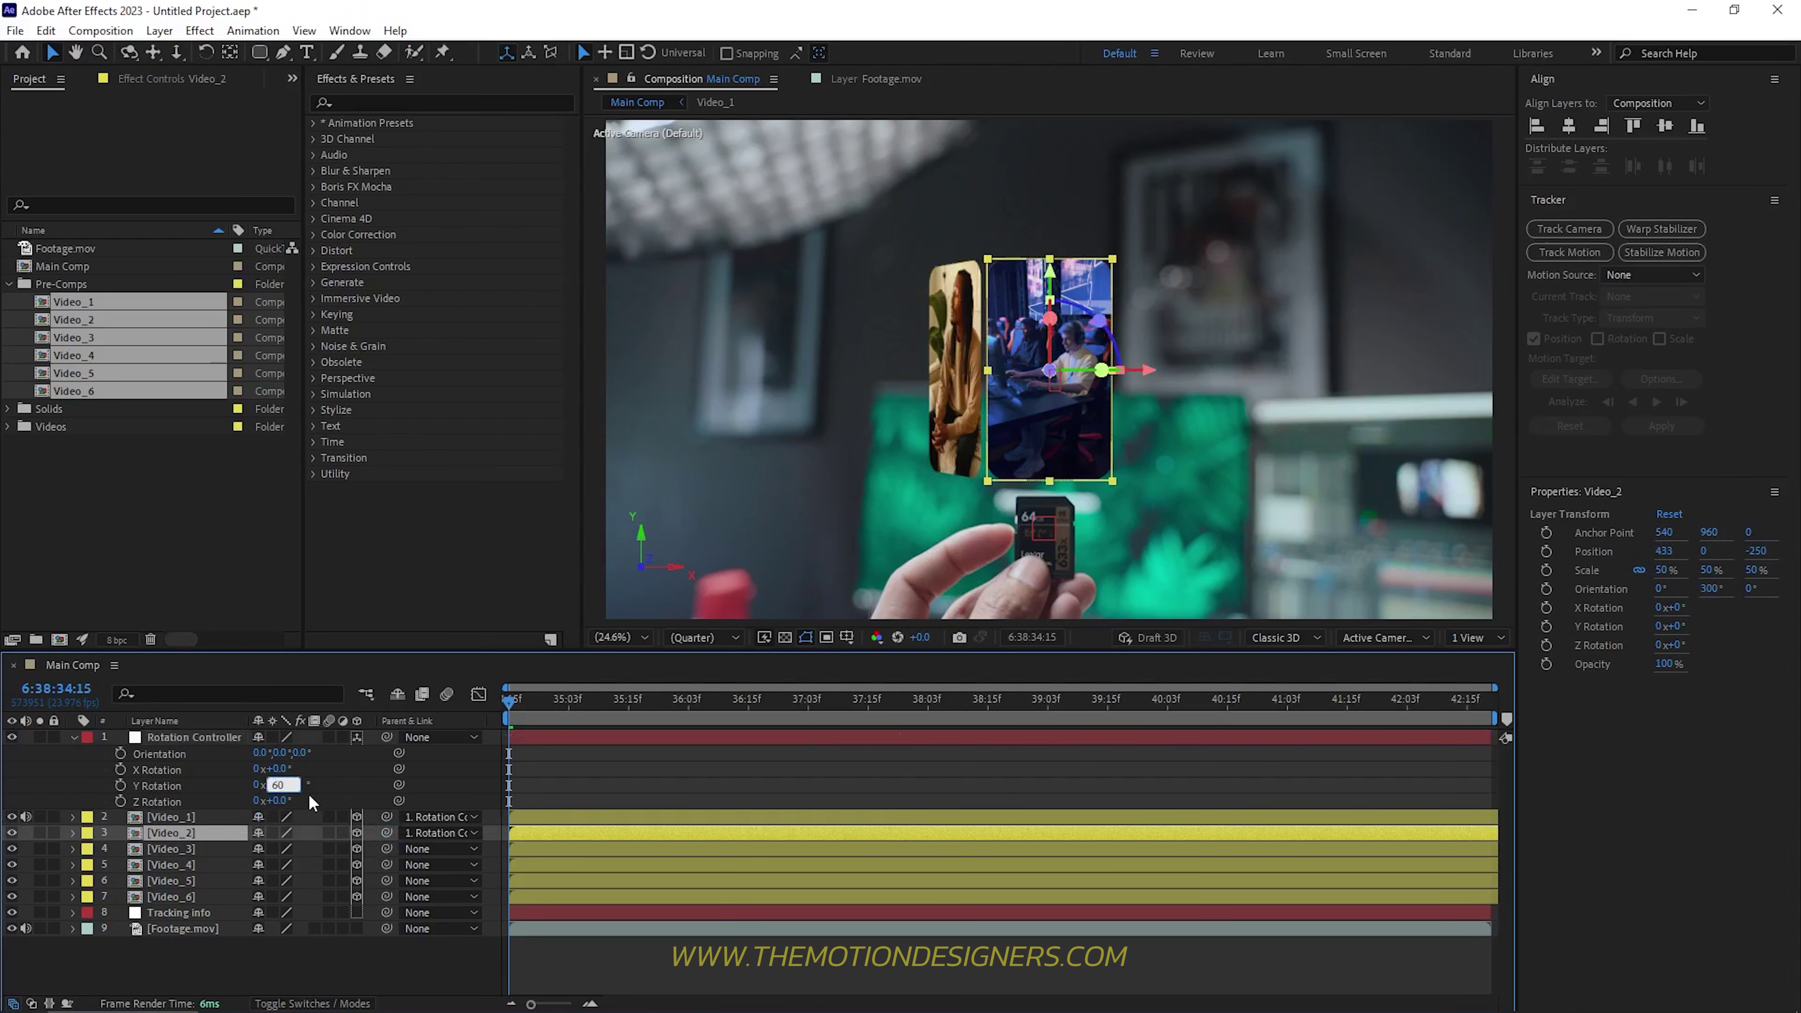
key("Return")
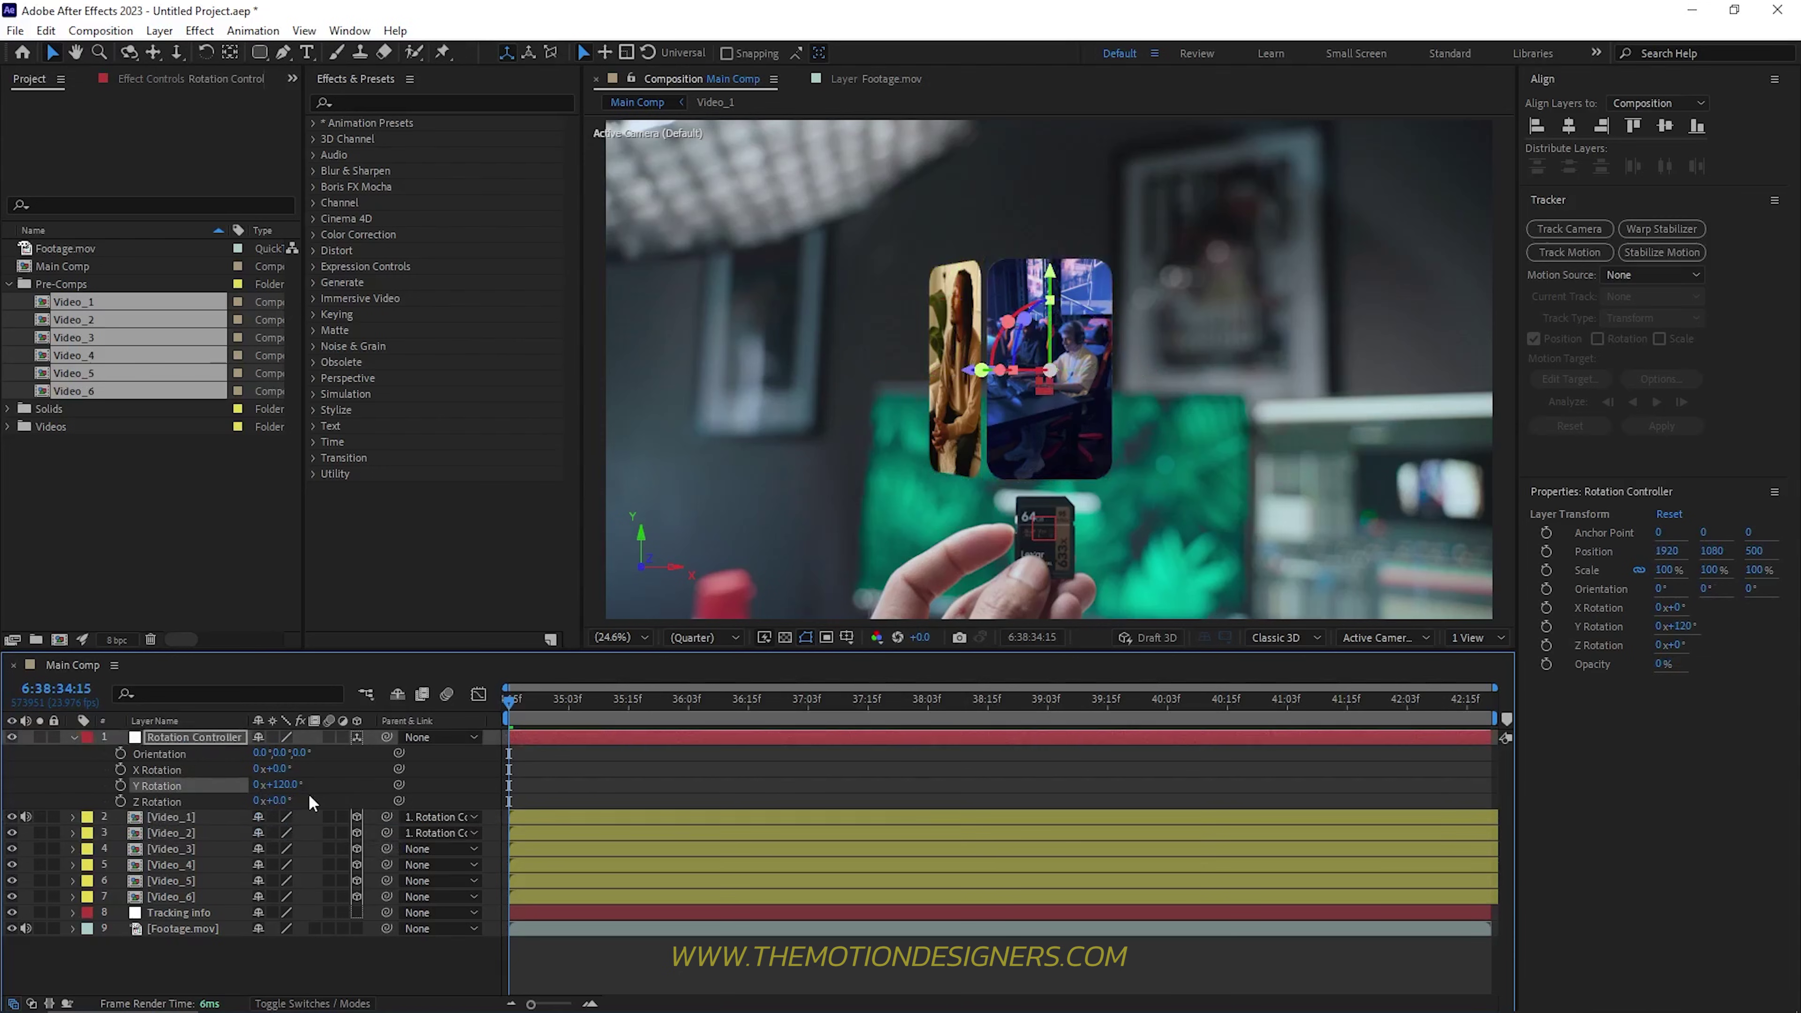
Step: Parent Video_3 to the Rotation Controller and set the controller's Y Rotation to 180°
left_click(186, 849)
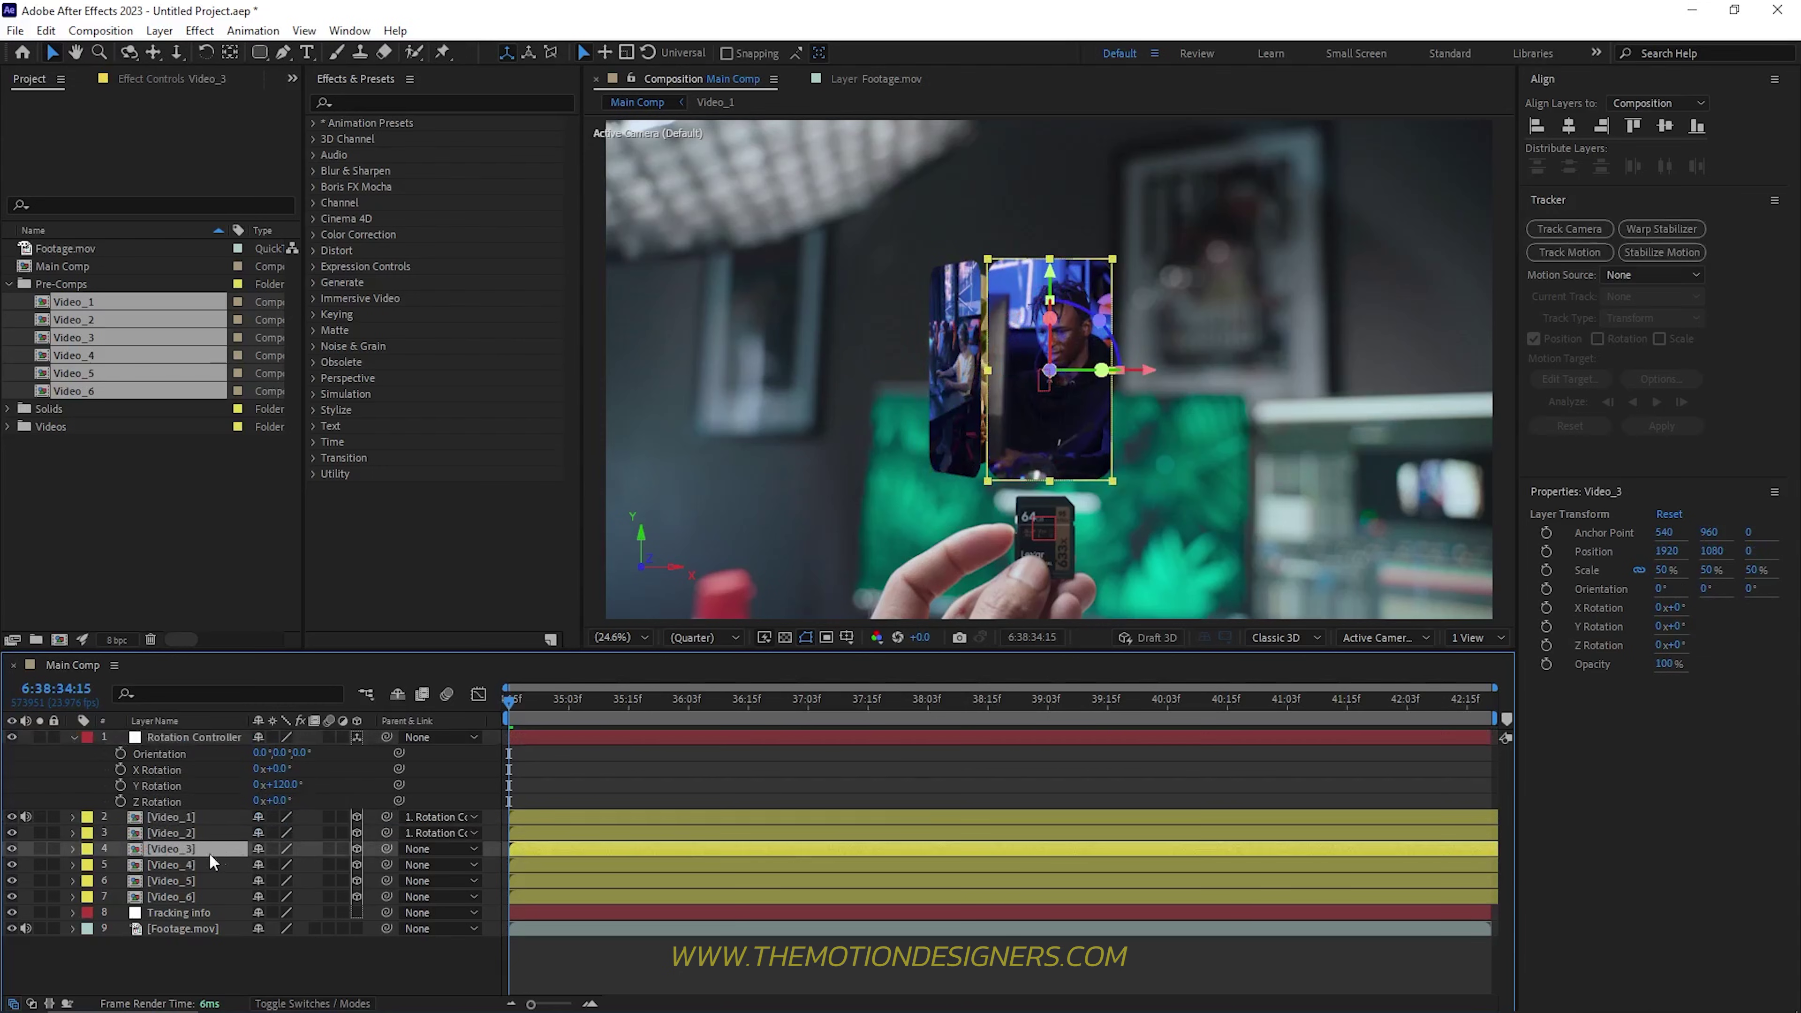
left_click_drag(388, 850, 277, 800)
left_click(287, 785)
type("+6")
type("0")
key("Return")
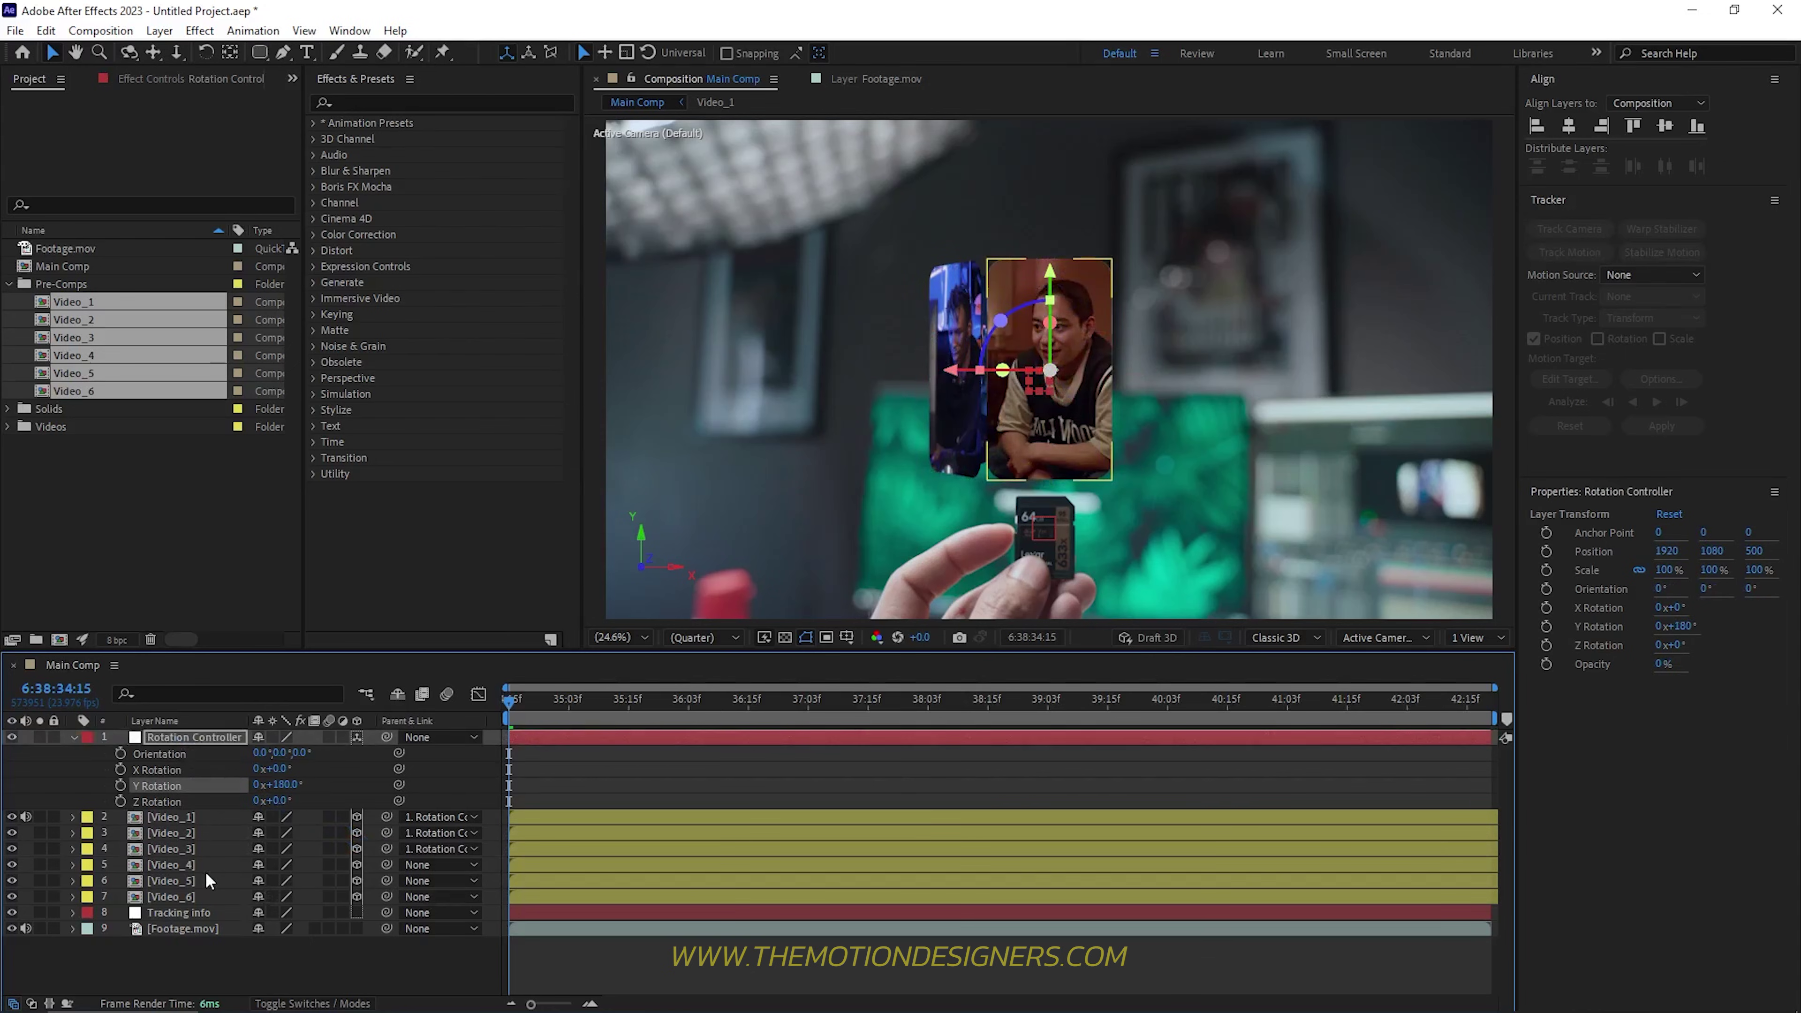
Step: Parent Video_4 and then Video_5 to the Rotation Controller, advancing its Y Rotation by 60° after each to reach 300°
left_click(188, 865)
left_click_drag(388, 867, 204, 739)
left_click(280, 785)
type("+120")
key("Return")
left_click_drag(387, 880, 191, 738)
left_click(295, 793)
Step: Parent Video_6 to the Rotation Controller, and parent the Rotation Controller to the Tracking info null
left_click(374, 897)
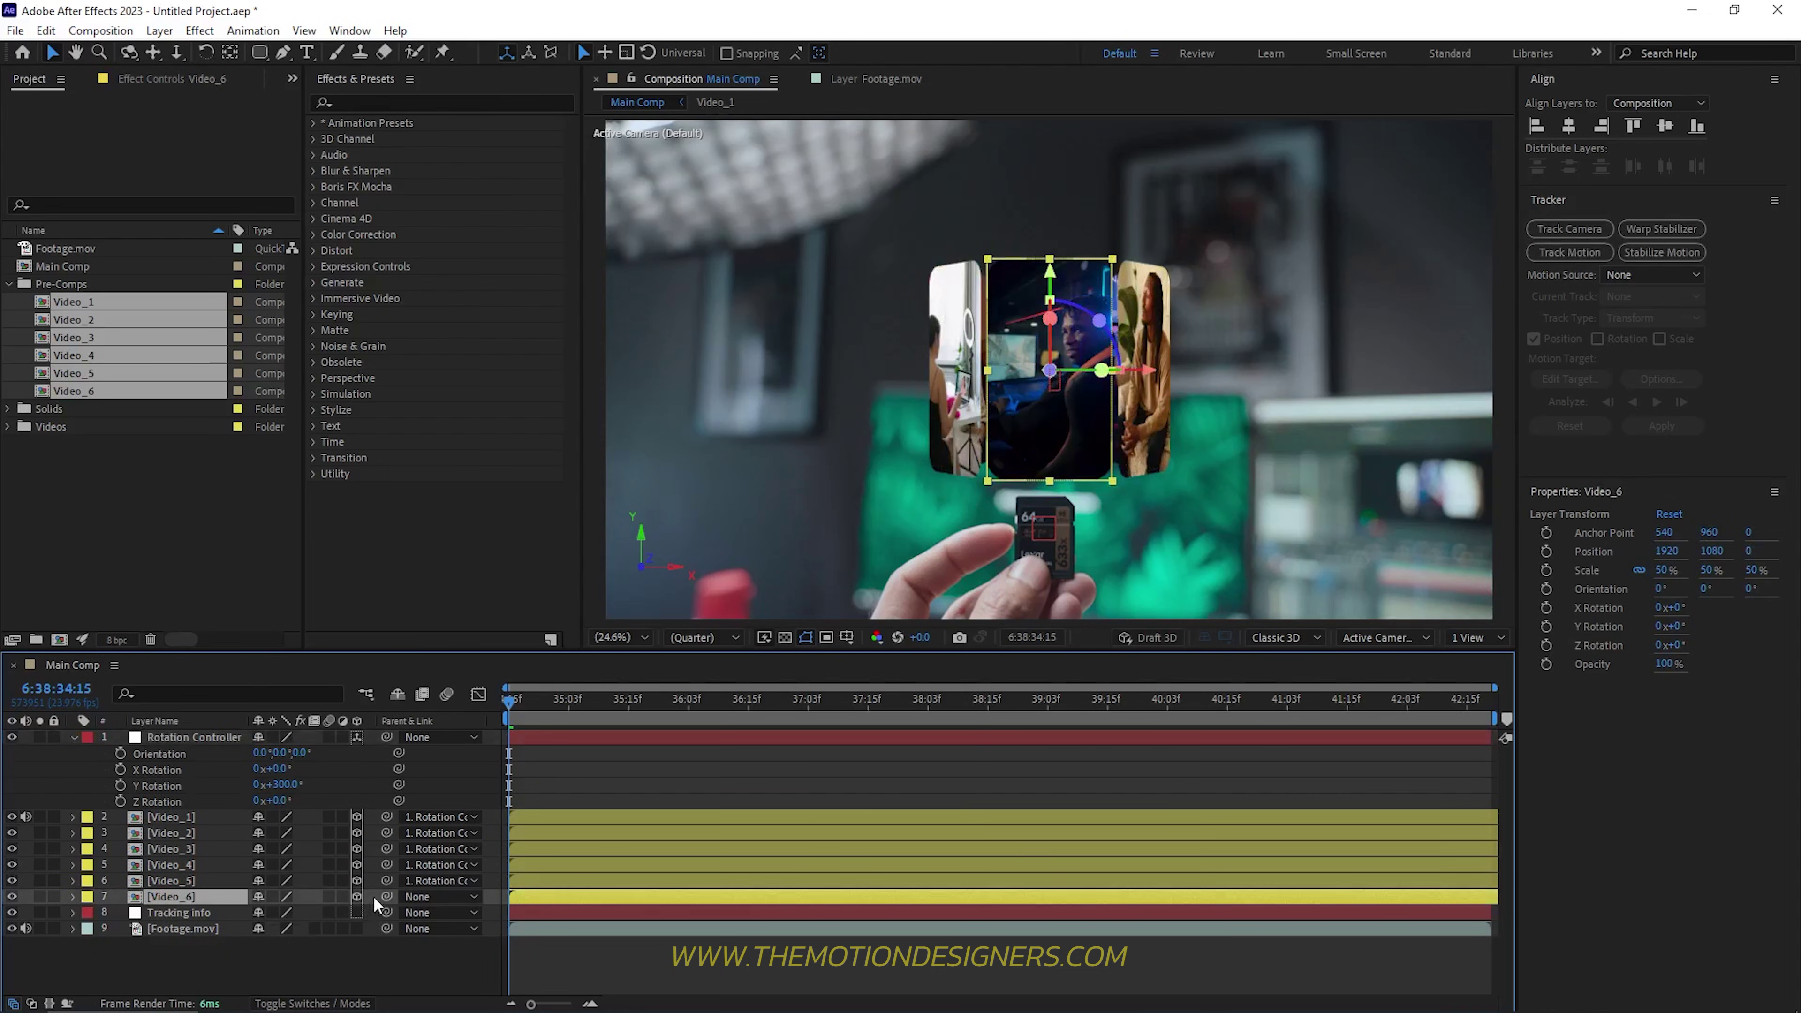
left_click_drag(386, 896, 169, 737)
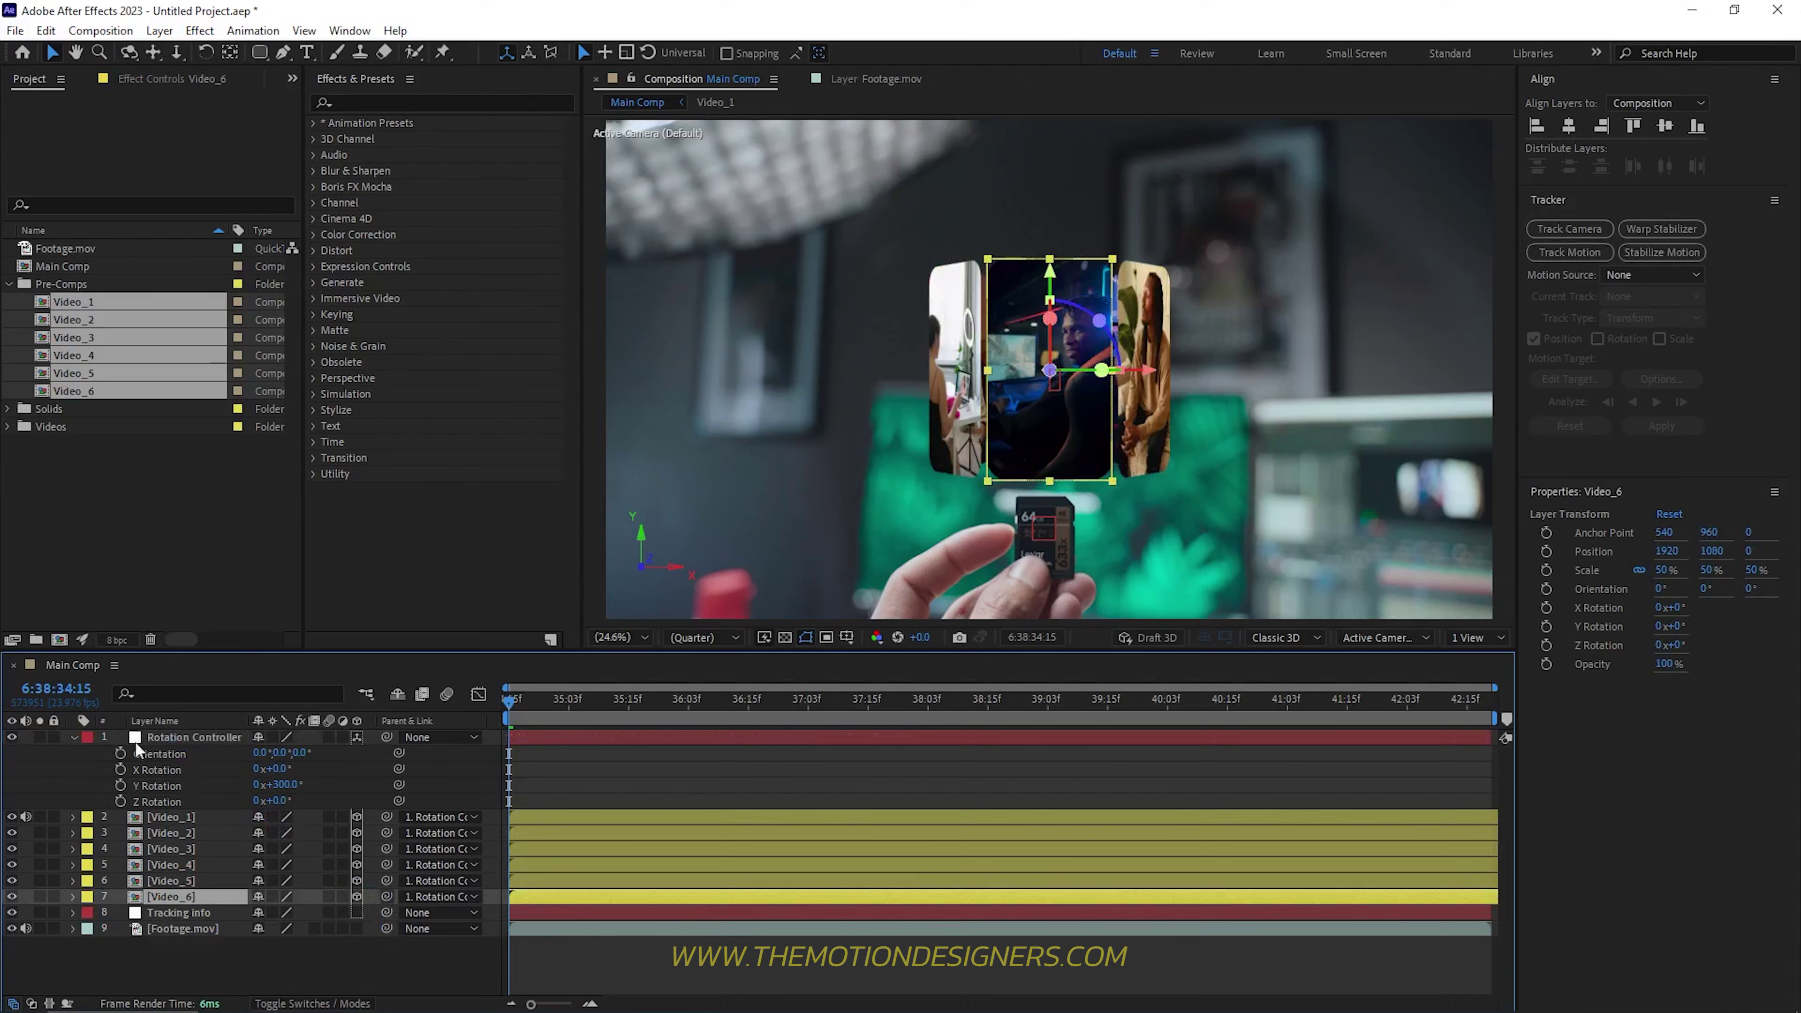
left_click(73, 737)
left_click(206, 738)
left_click_drag(384, 736, 192, 848)
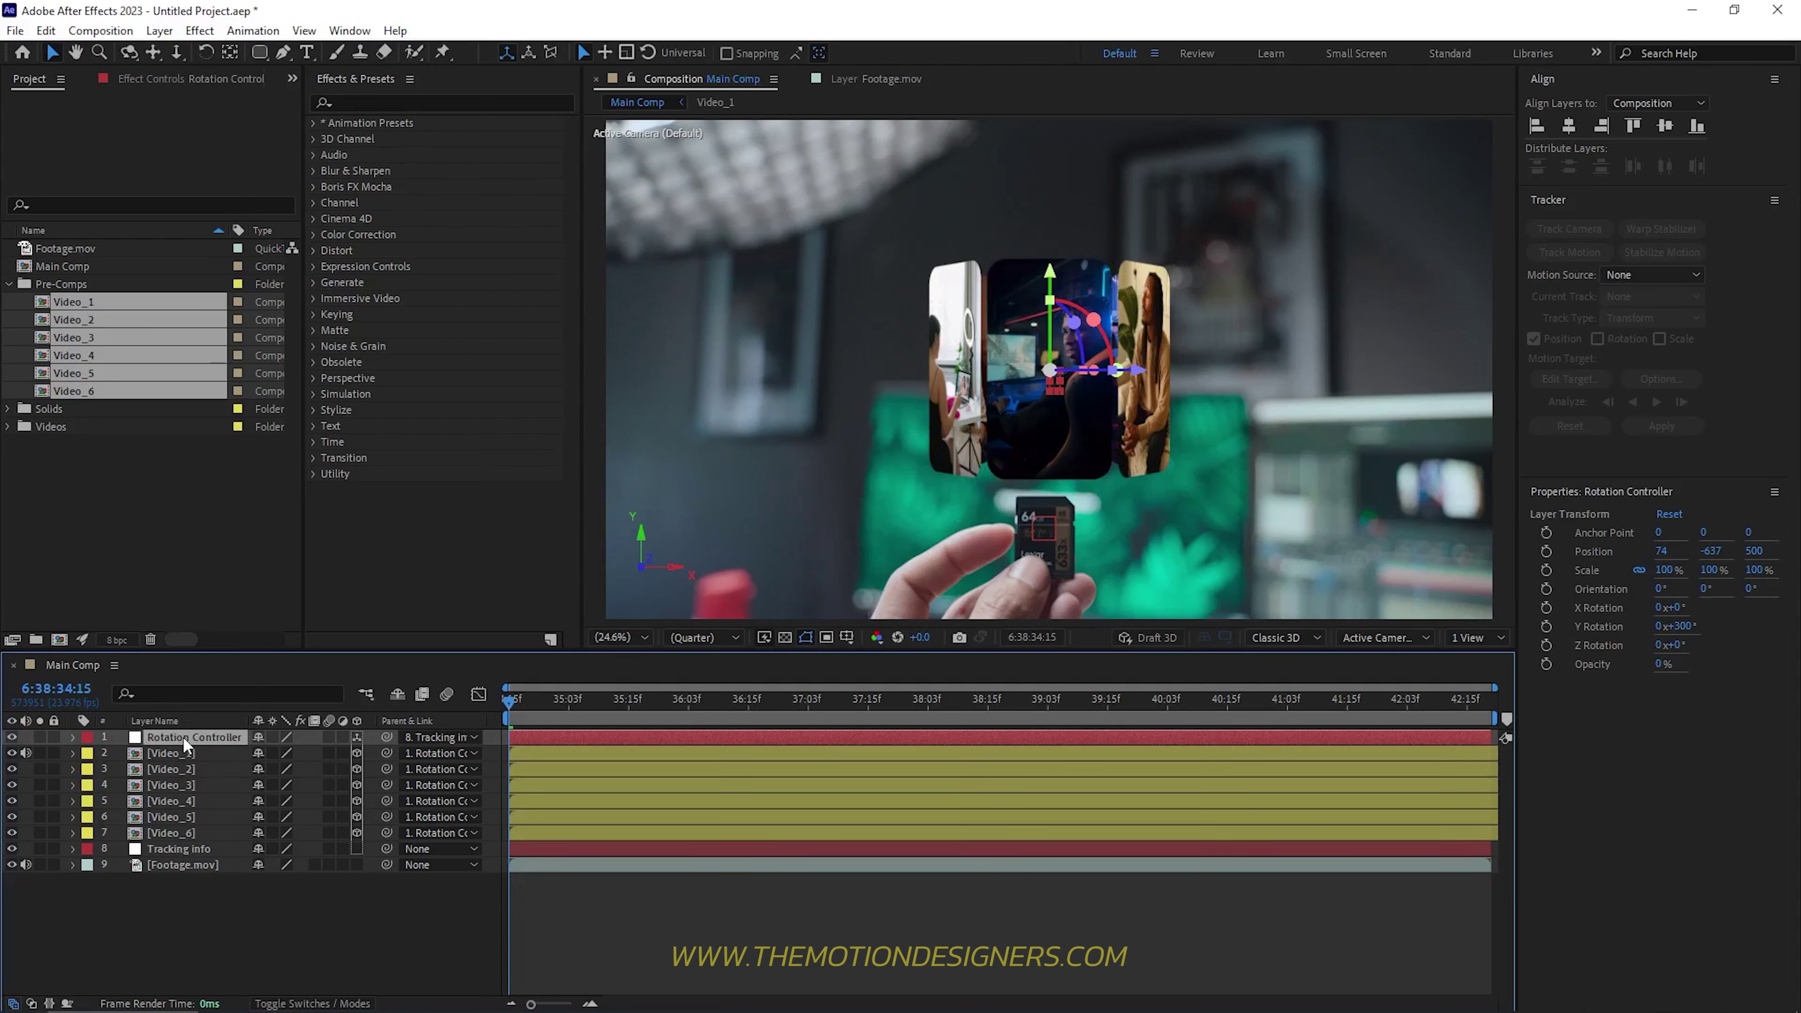
Step: Turn the Rotation Controller's Y Rotation to 1x+1° and keyframe it at 6:38:35:10
key("r")
mouse_move(287, 786)
left_mouse_down()
mouse_move(379, 786)
mouse_move(284, 785)
left_mouse_up()
left_click(604, 698)
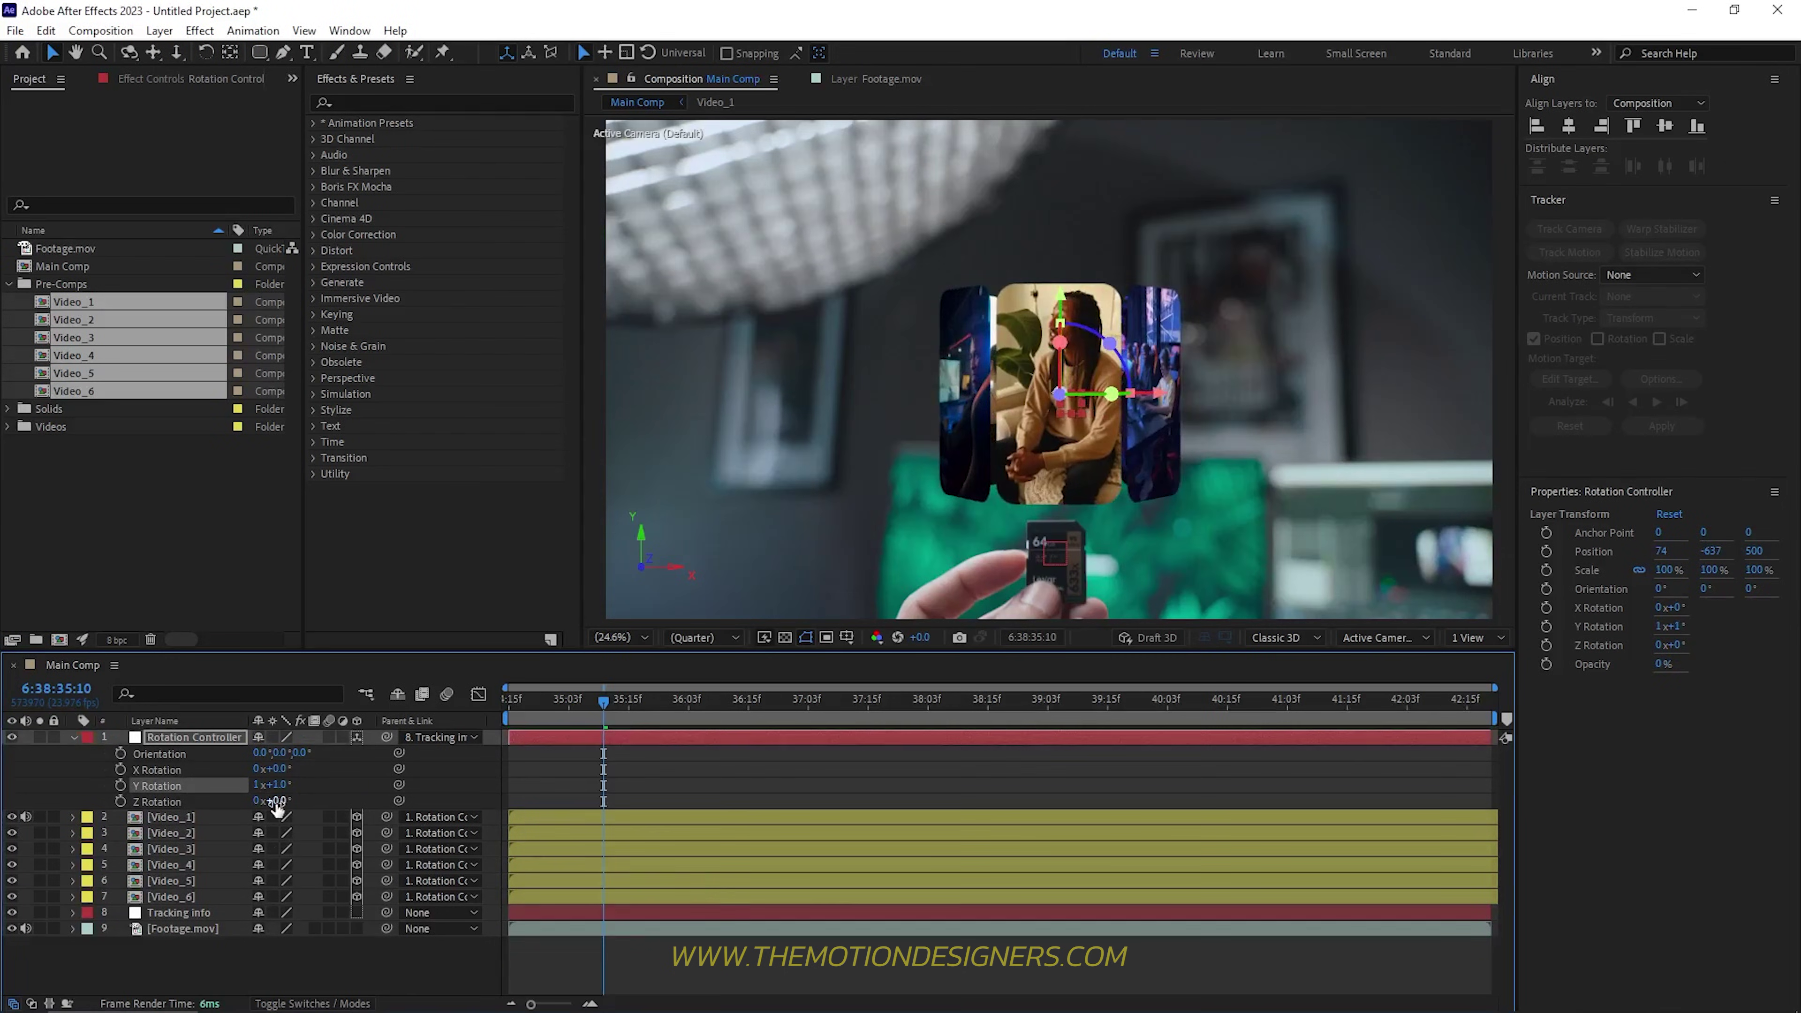
left_click(124, 788)
Step: Move the Rotation Controller's Y Rotation keyframe to 6:38:36:09
left_click_drag(605, 701, 721, 729)
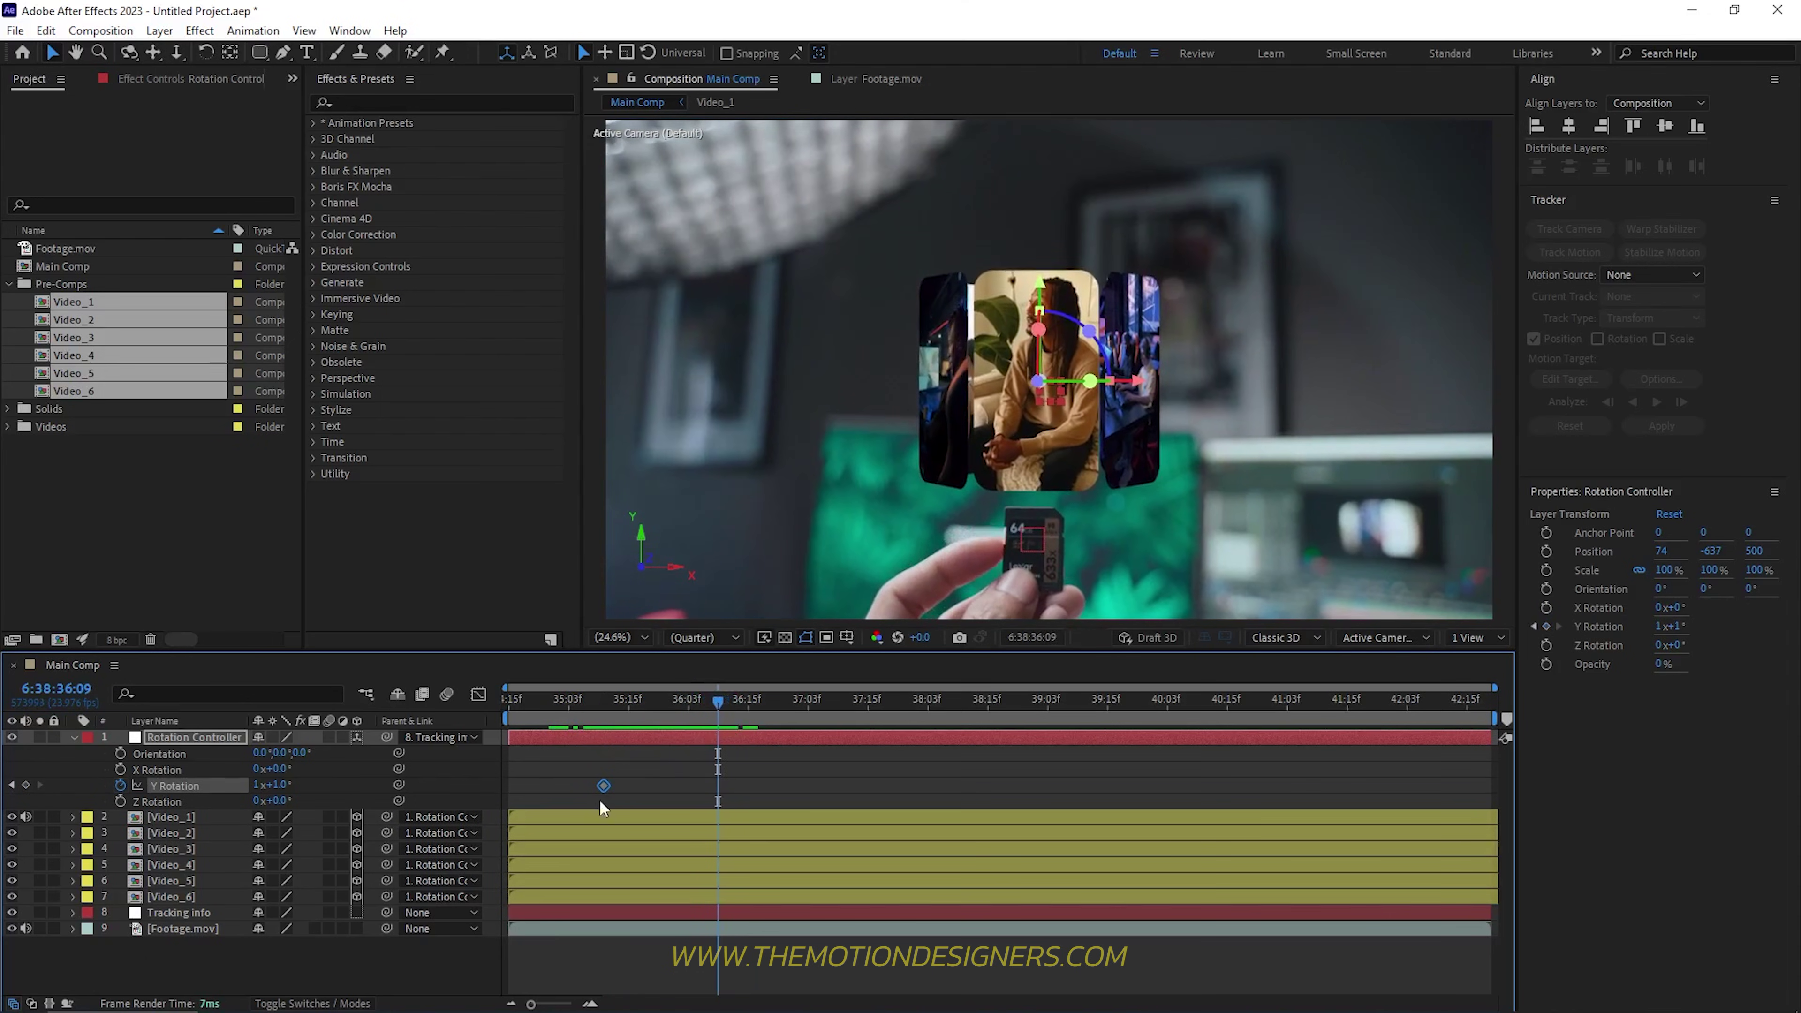
left_click(611, 793)
left_click_drag(602, 785, 717, 786)
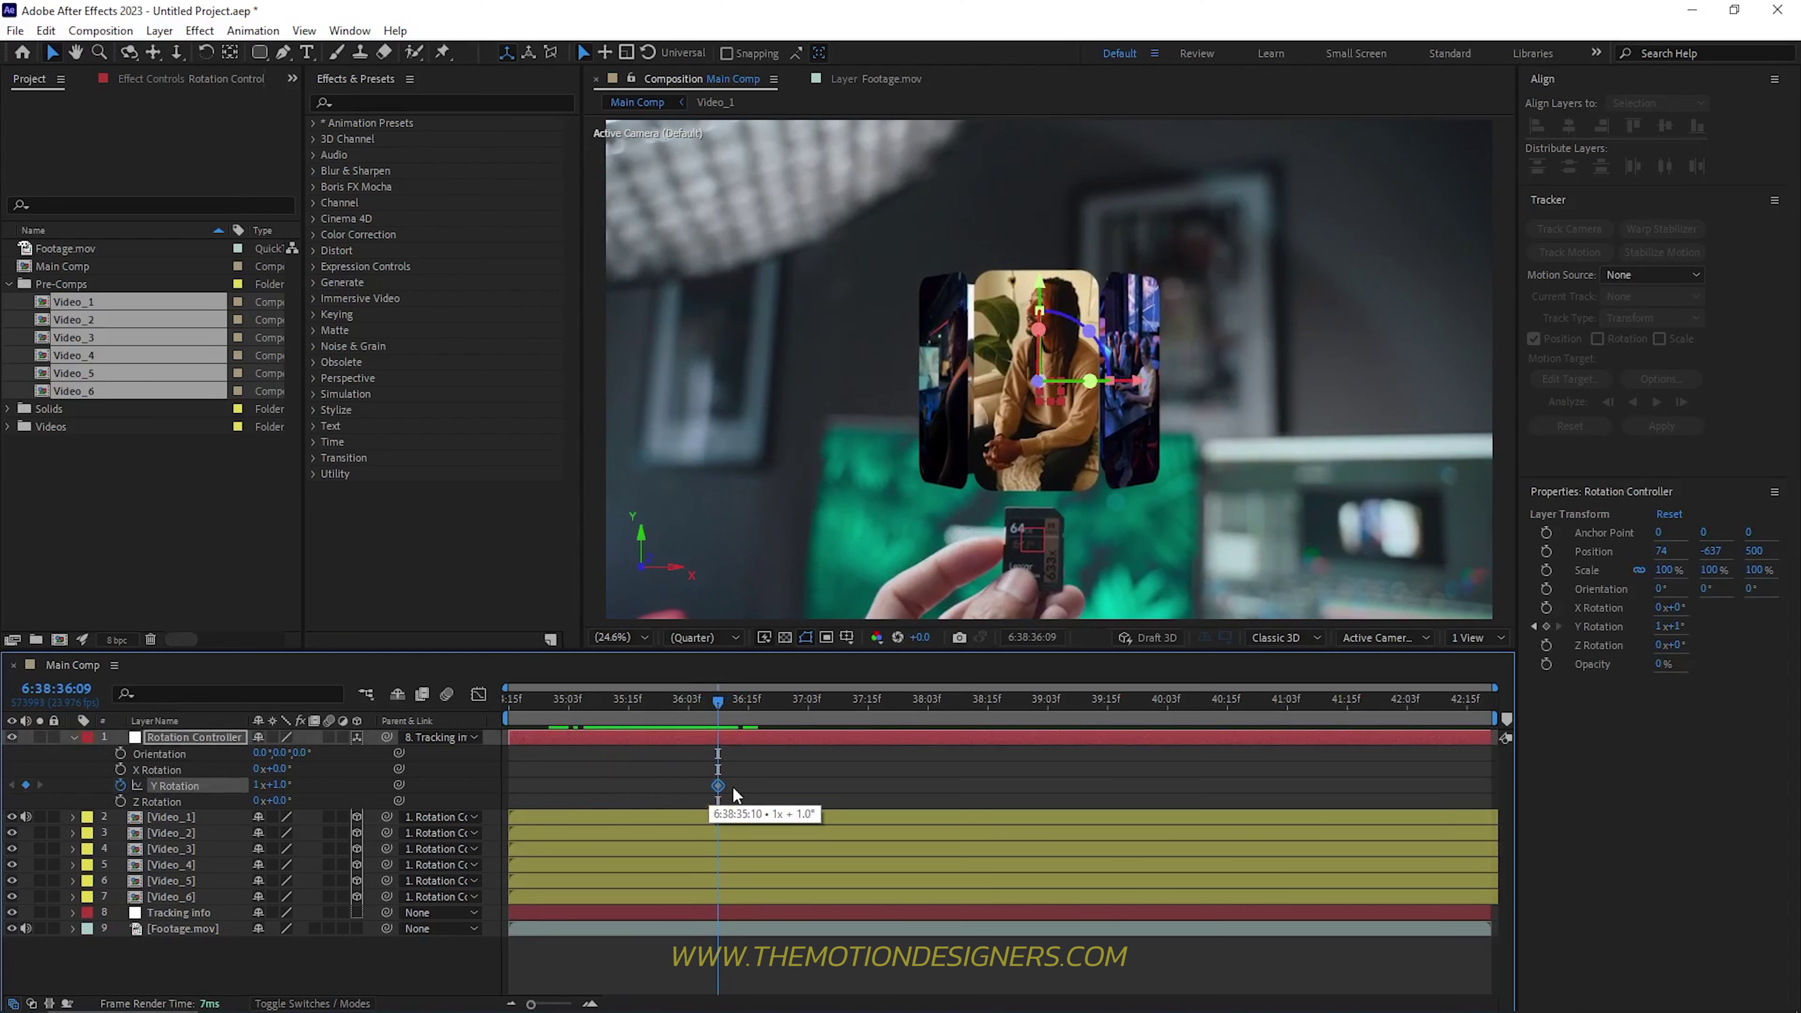
Step: Keyframe the Rotation Controller's Y Rotation at 1x+62° at 6:38:36:16 and preview the turn
left_click_drag(718, 702, 759, 718)
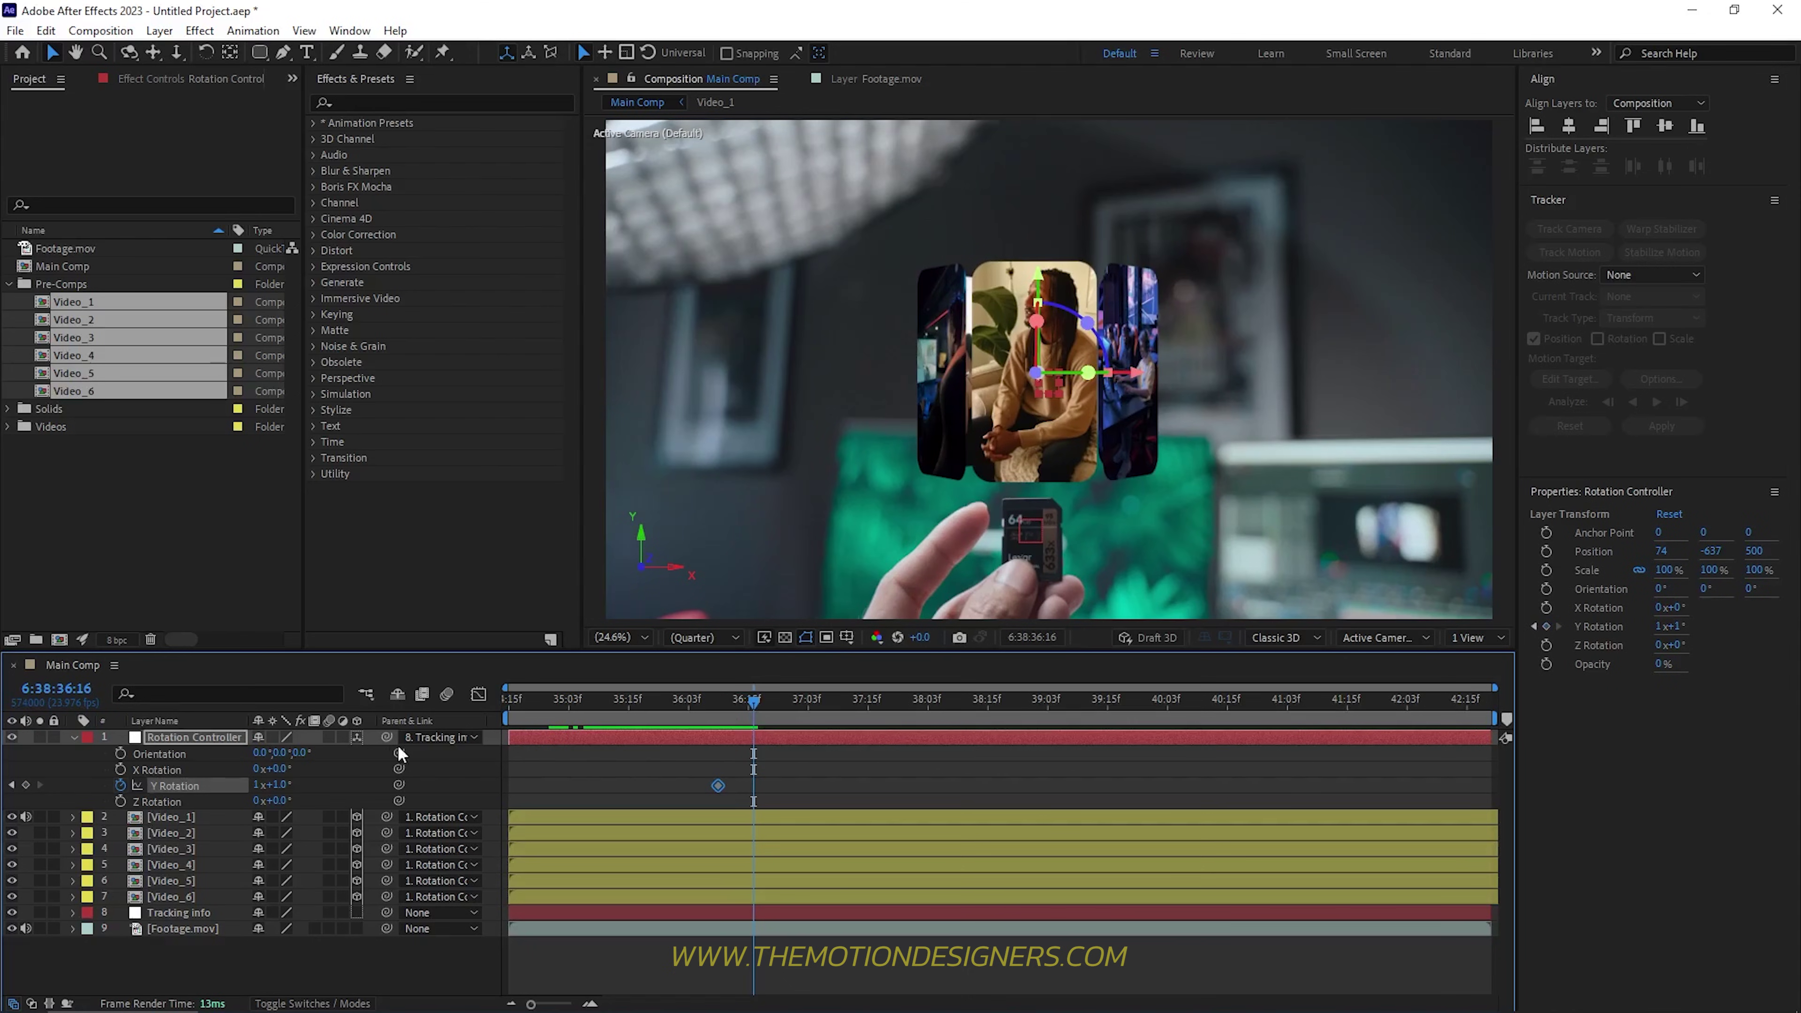
left_click_drag(279, 786, 291, 784)
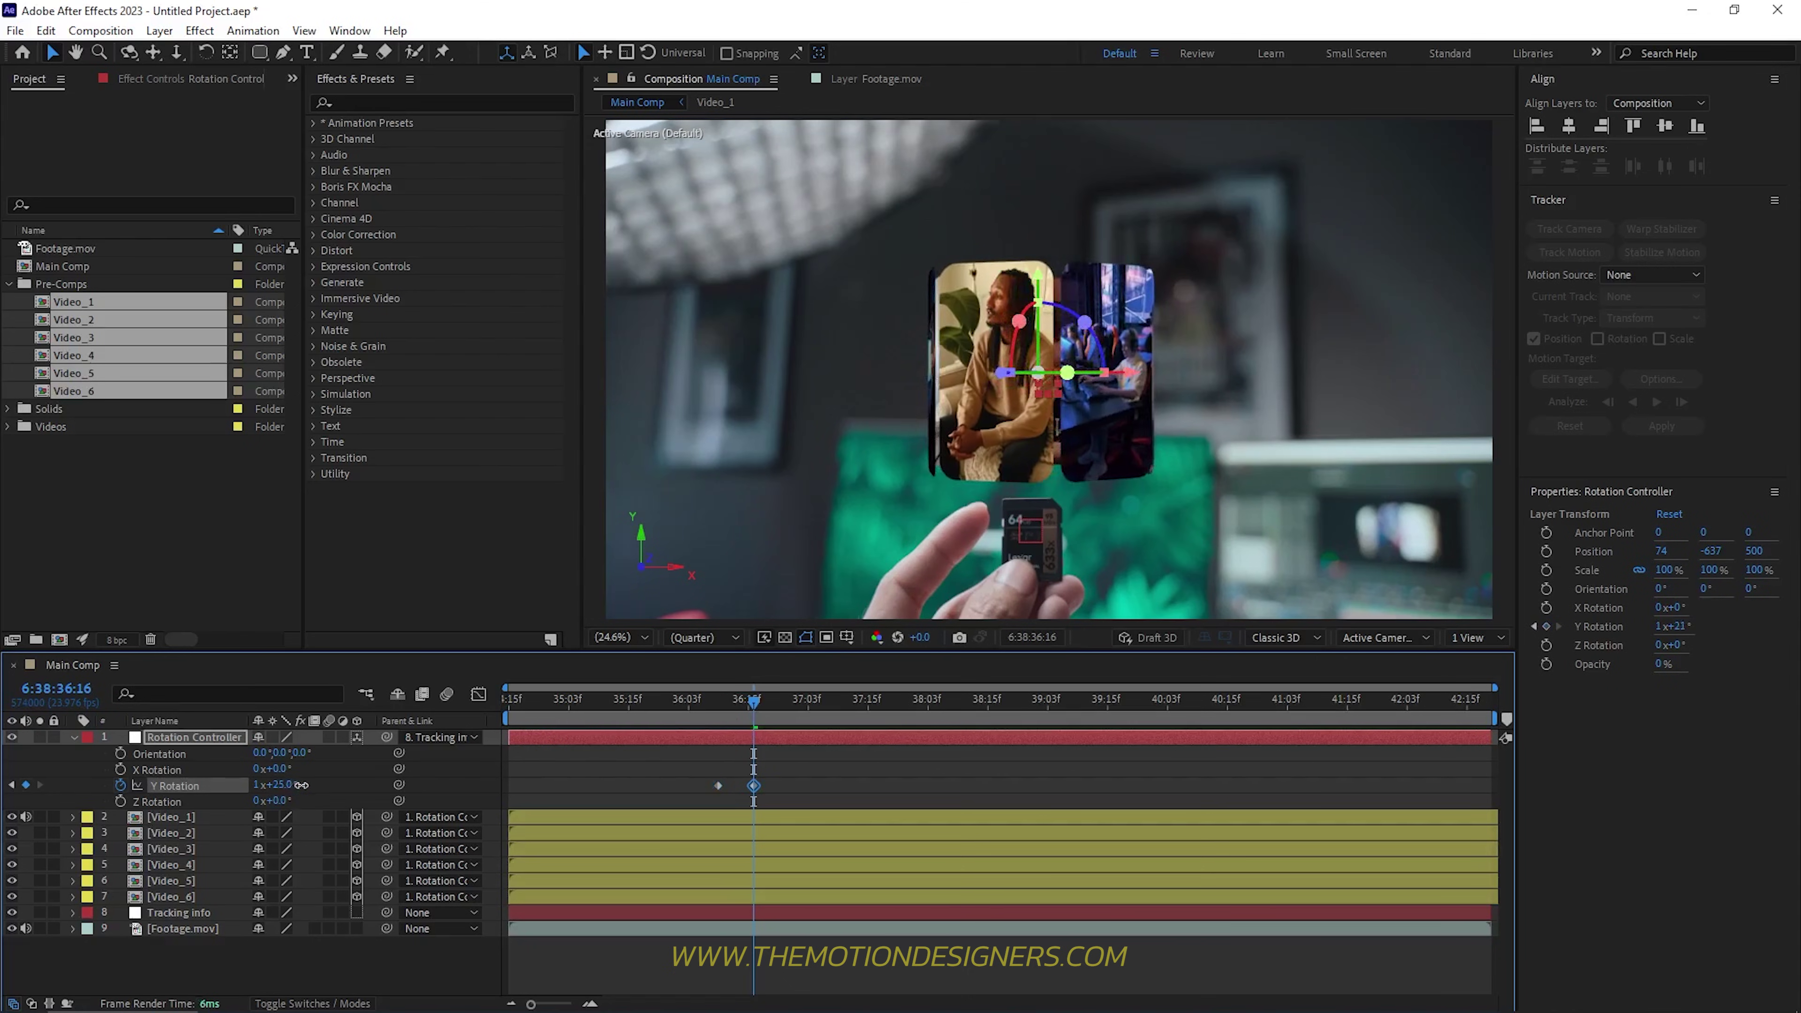
left_click_drag(753, 721, 714, 720)
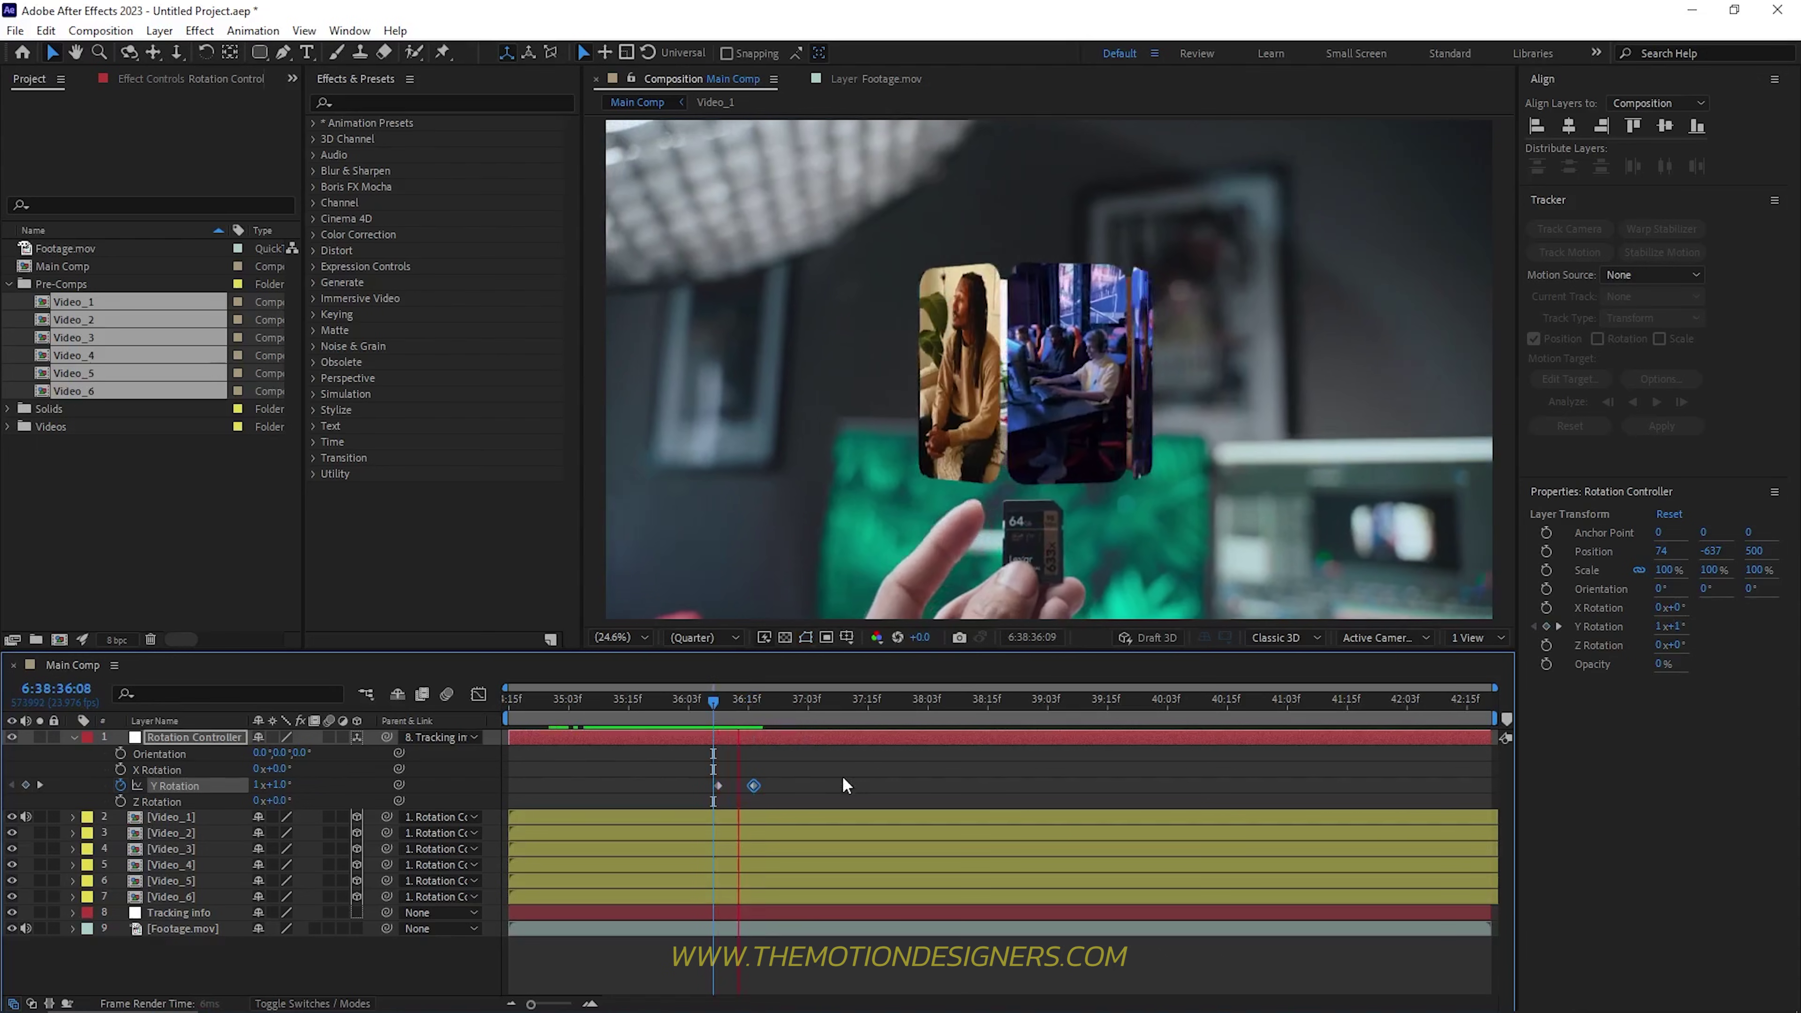
key("space")
key("space")
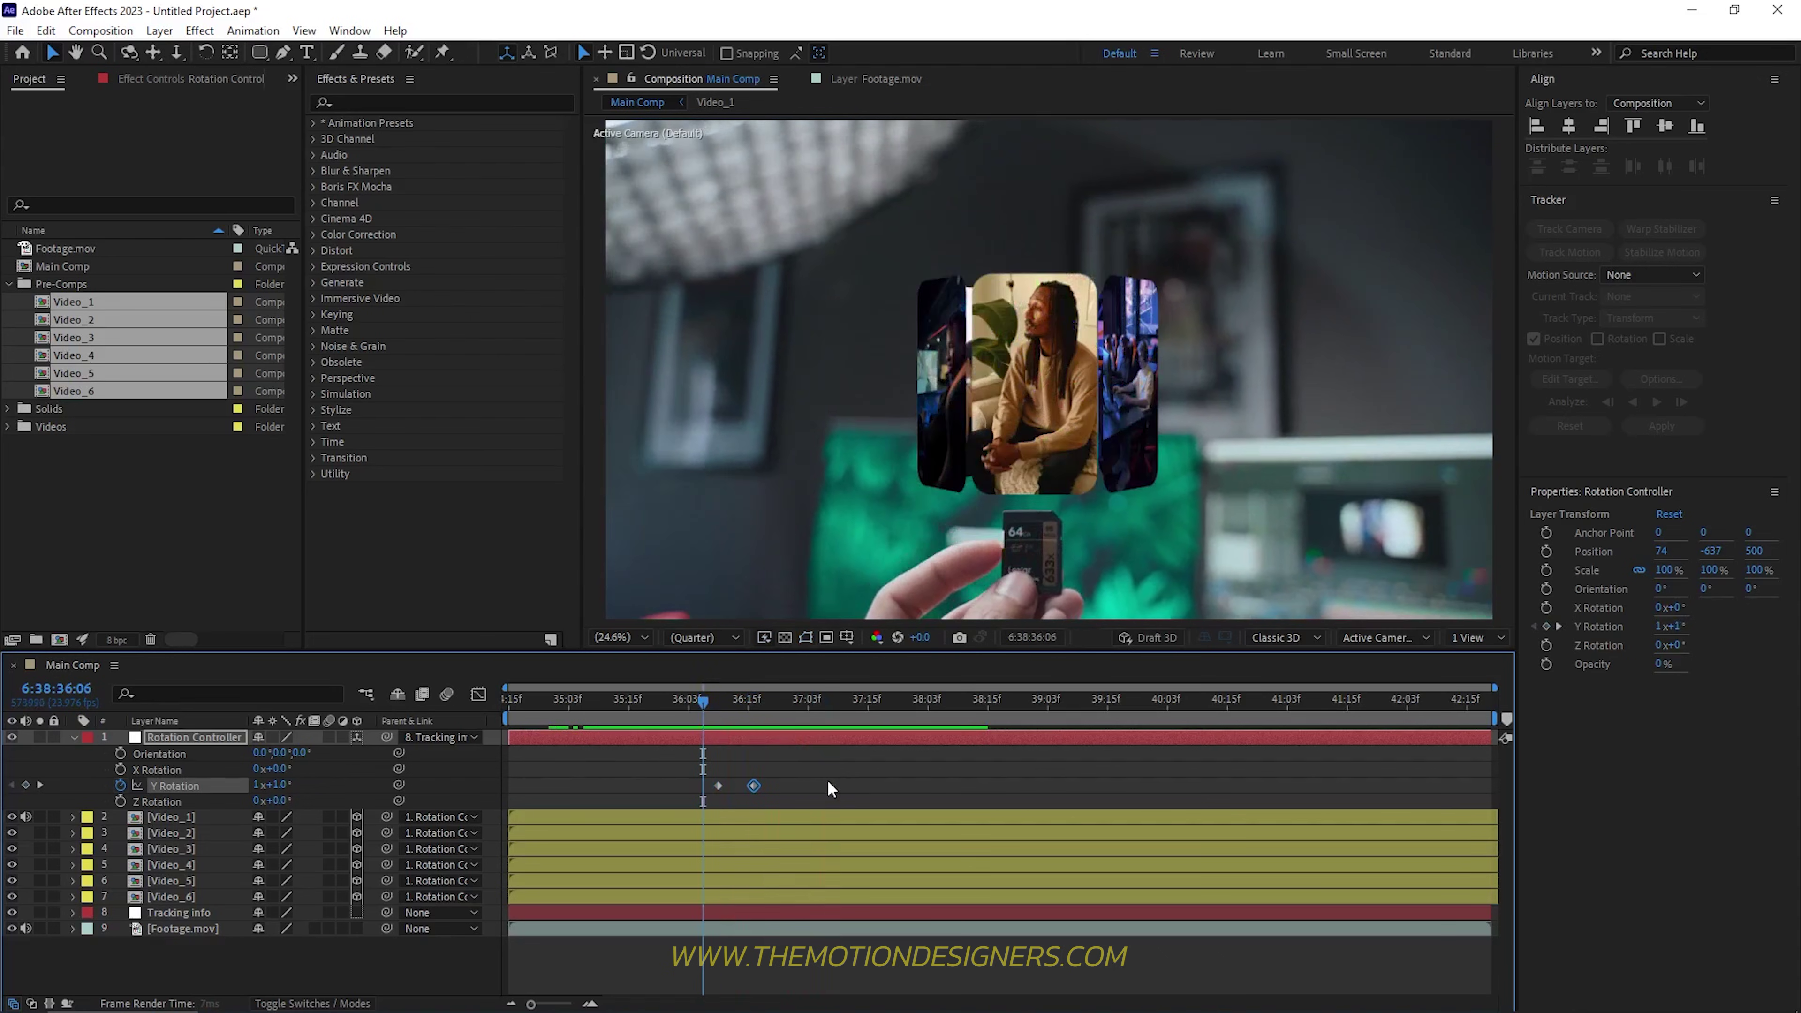
key("space")
left_click(711, 717)
Step: Paste a copy of the 1x+62° Y Rotation keyframe at 6:38:37:04 to hold the second video in front
left_click_drag(711, 718, 813, 717)
key("ctrl+v")
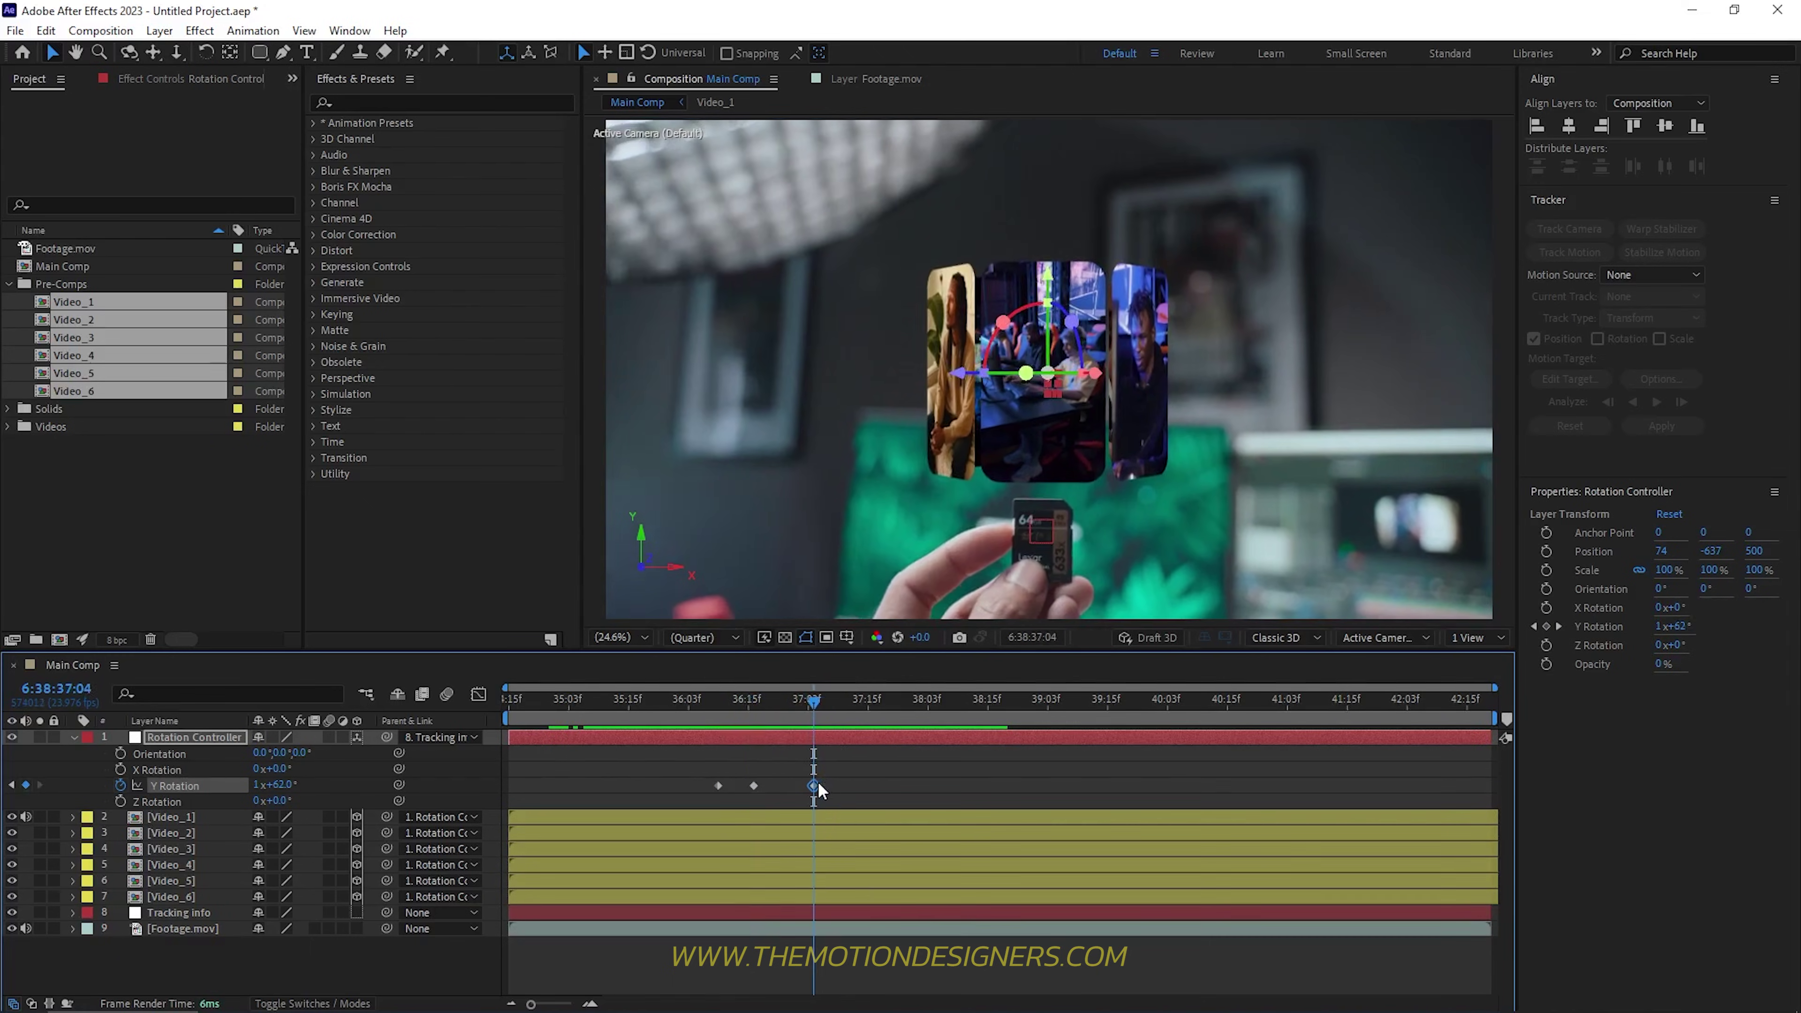
key("ctrl+v")
Step: Preview the keyframed carousel rotation and display the Rotation Controller's Y Rotation as a speed graph
key("space")
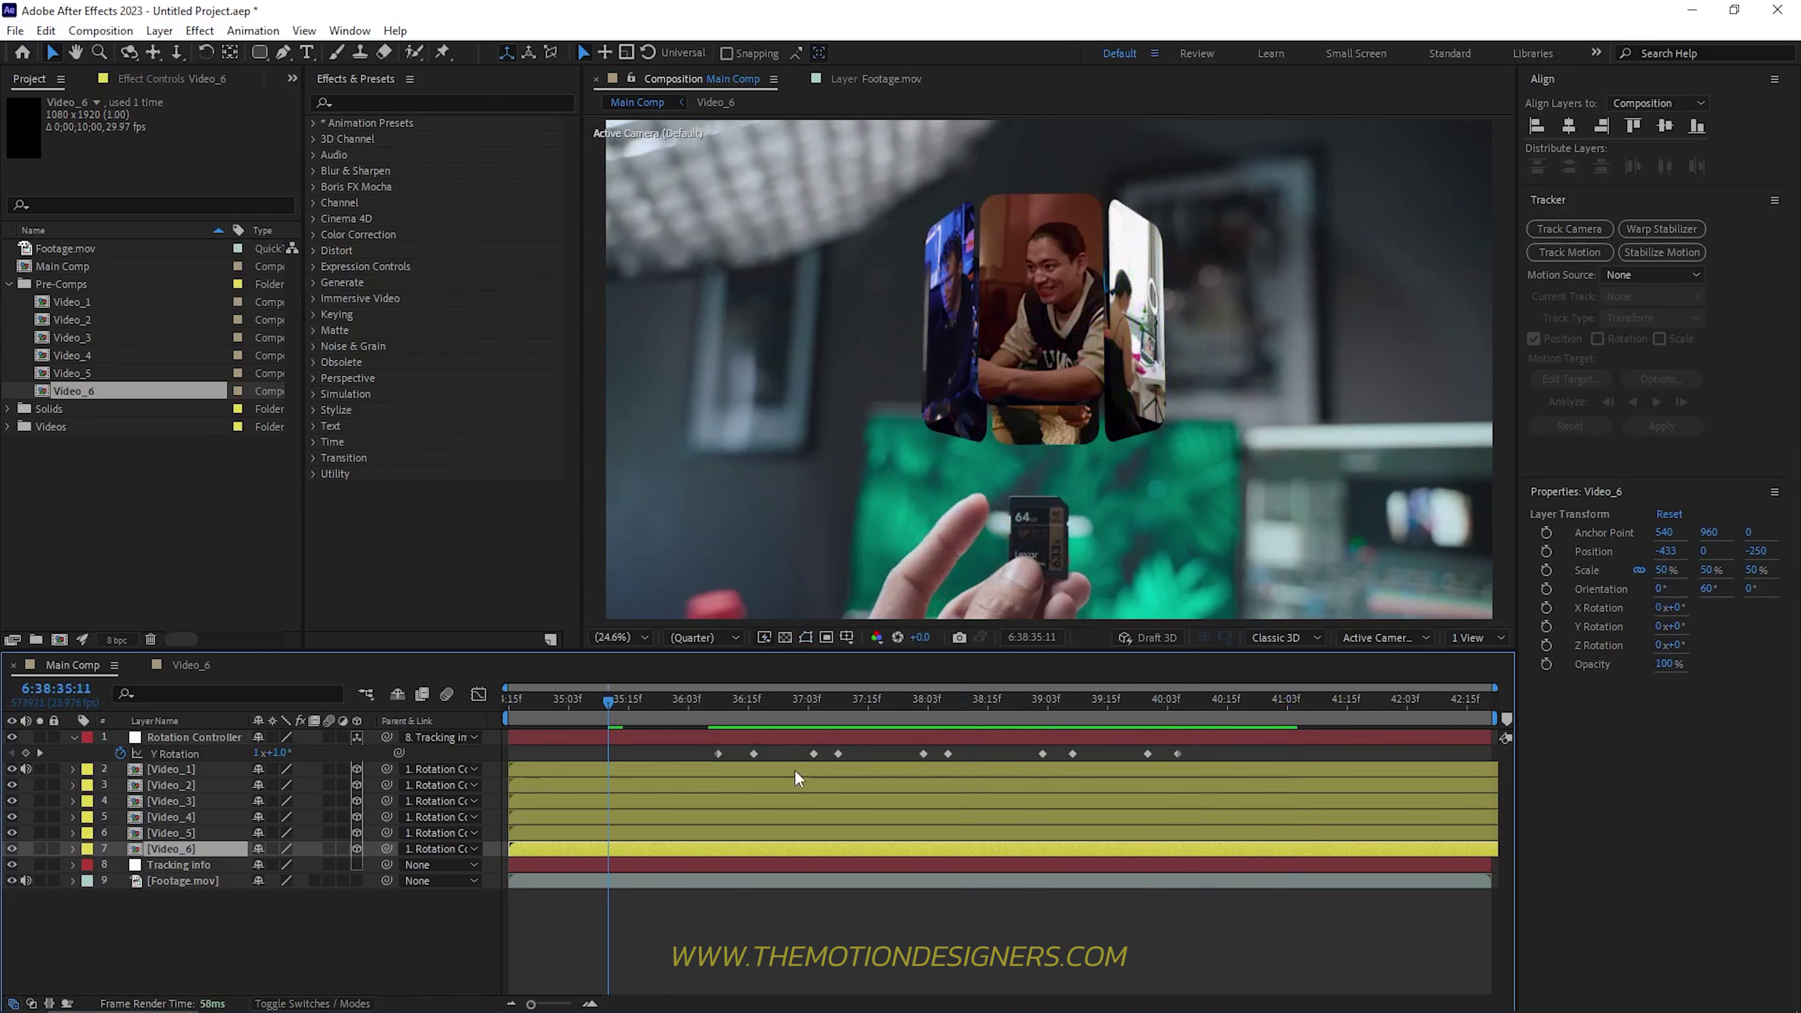
key("space")
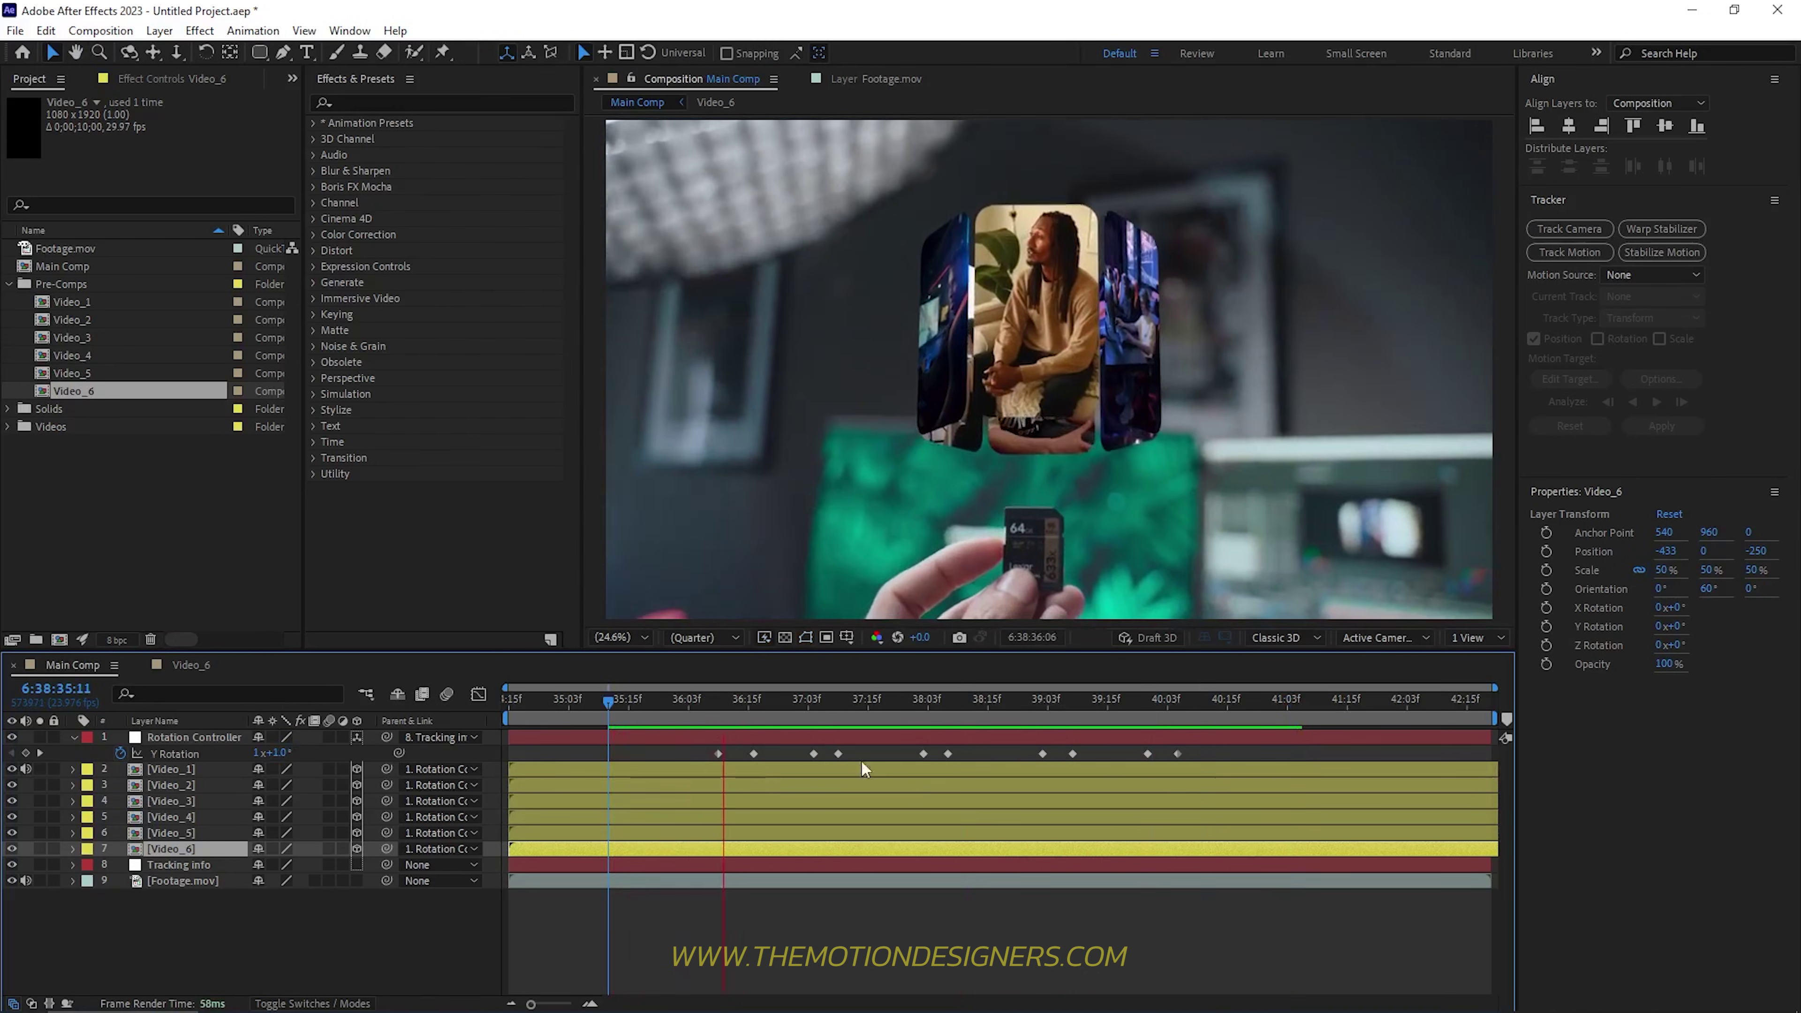
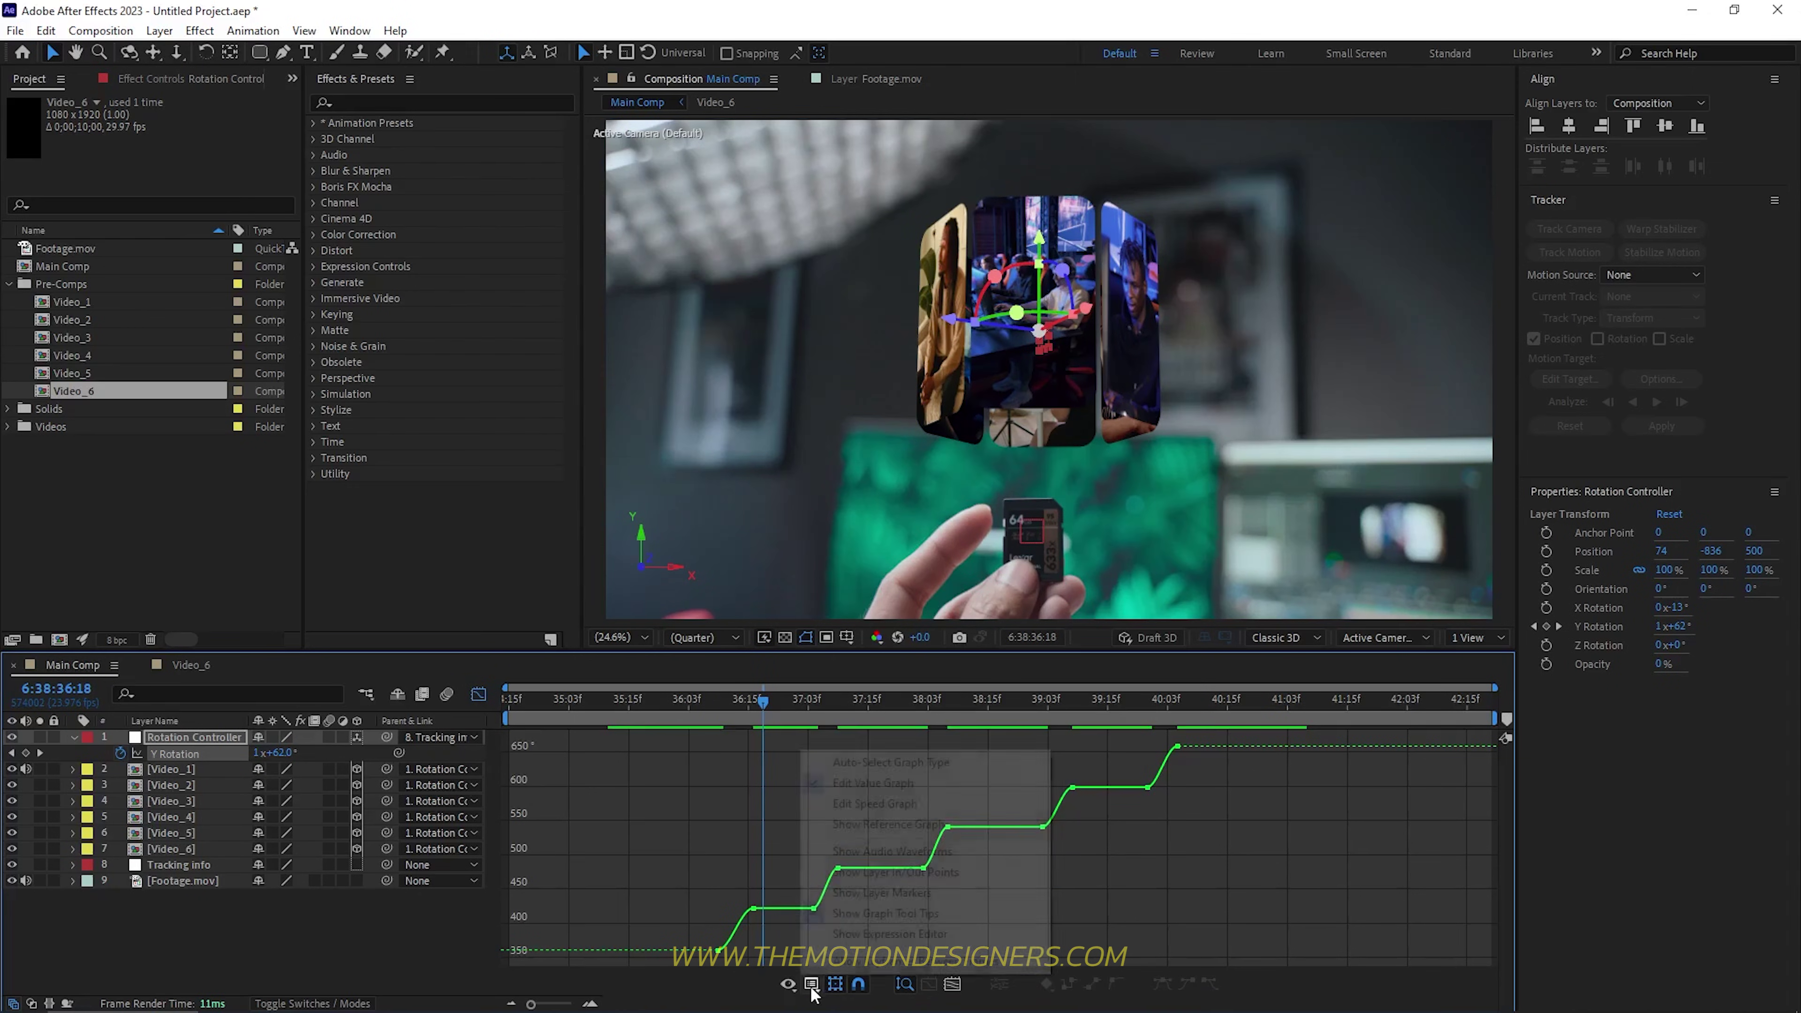
left_click(899, 809)
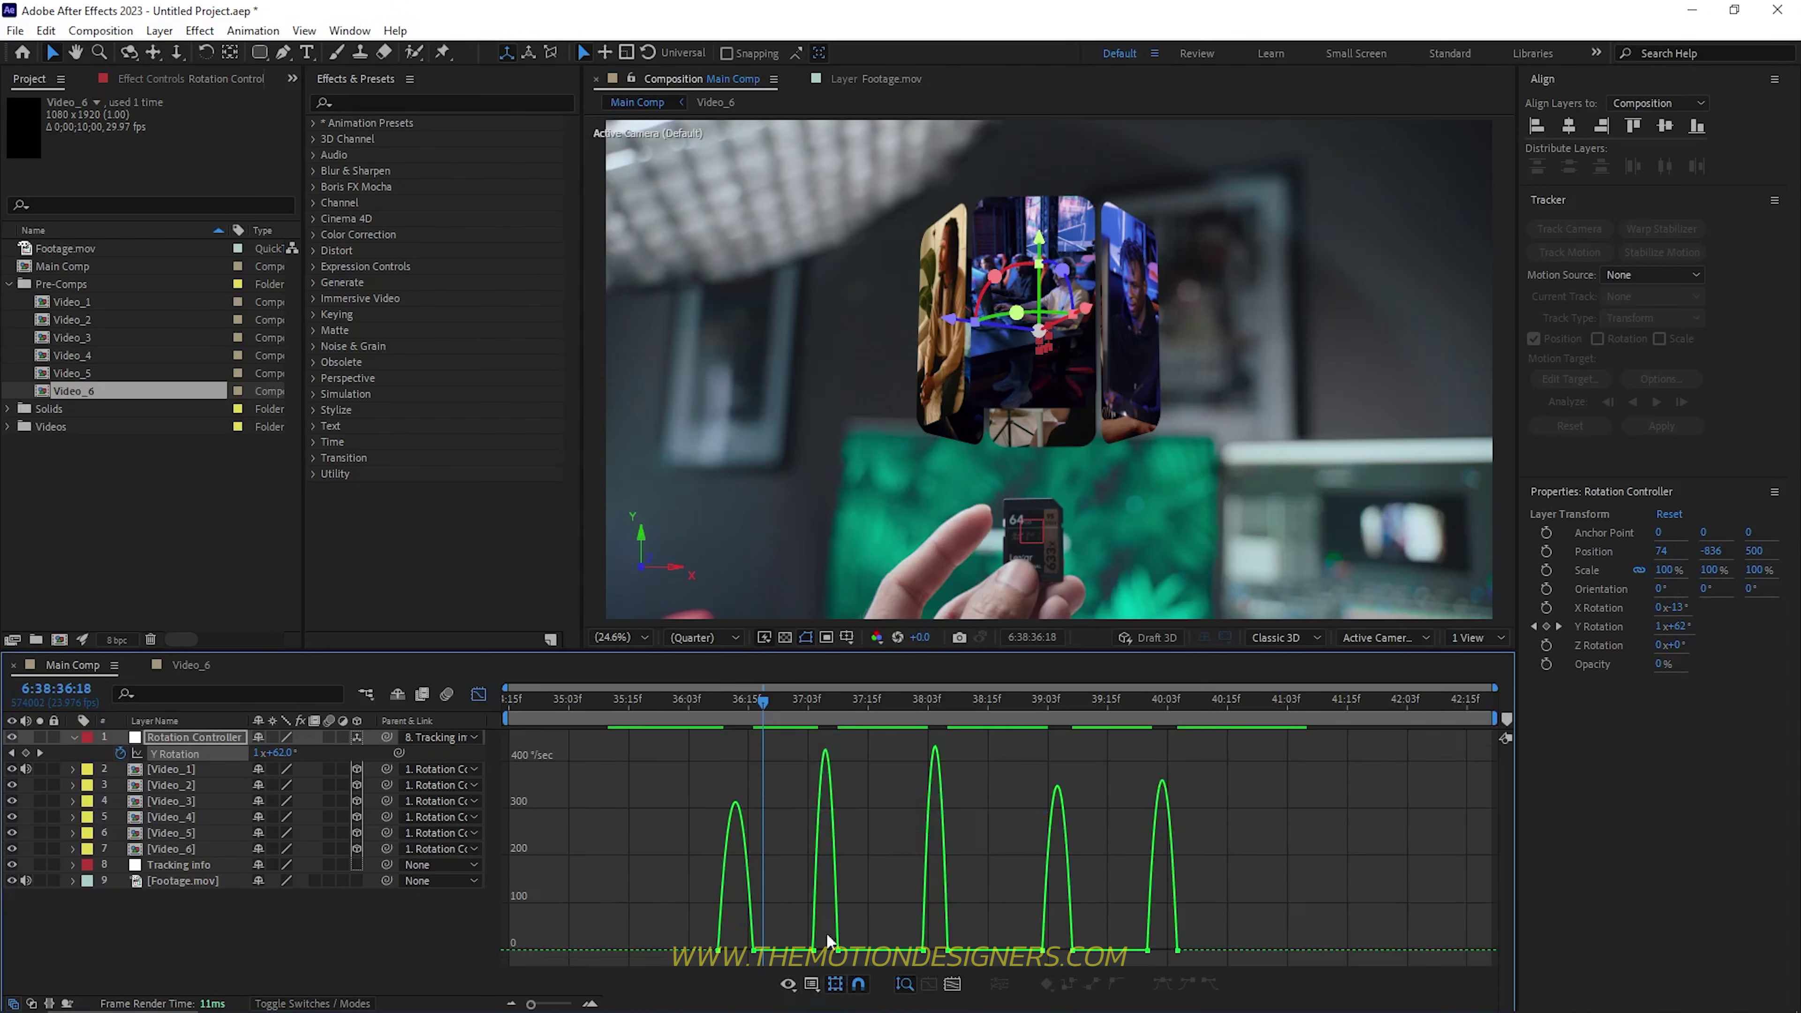
Step: Reshape the Rotation Controller's Y Rotation speed curves so each turn peaks early and slows gradually, and return to the layer bar view
left_click_drag(1269, 916, 634, 963)
scroll(714, 915, "up", 3)
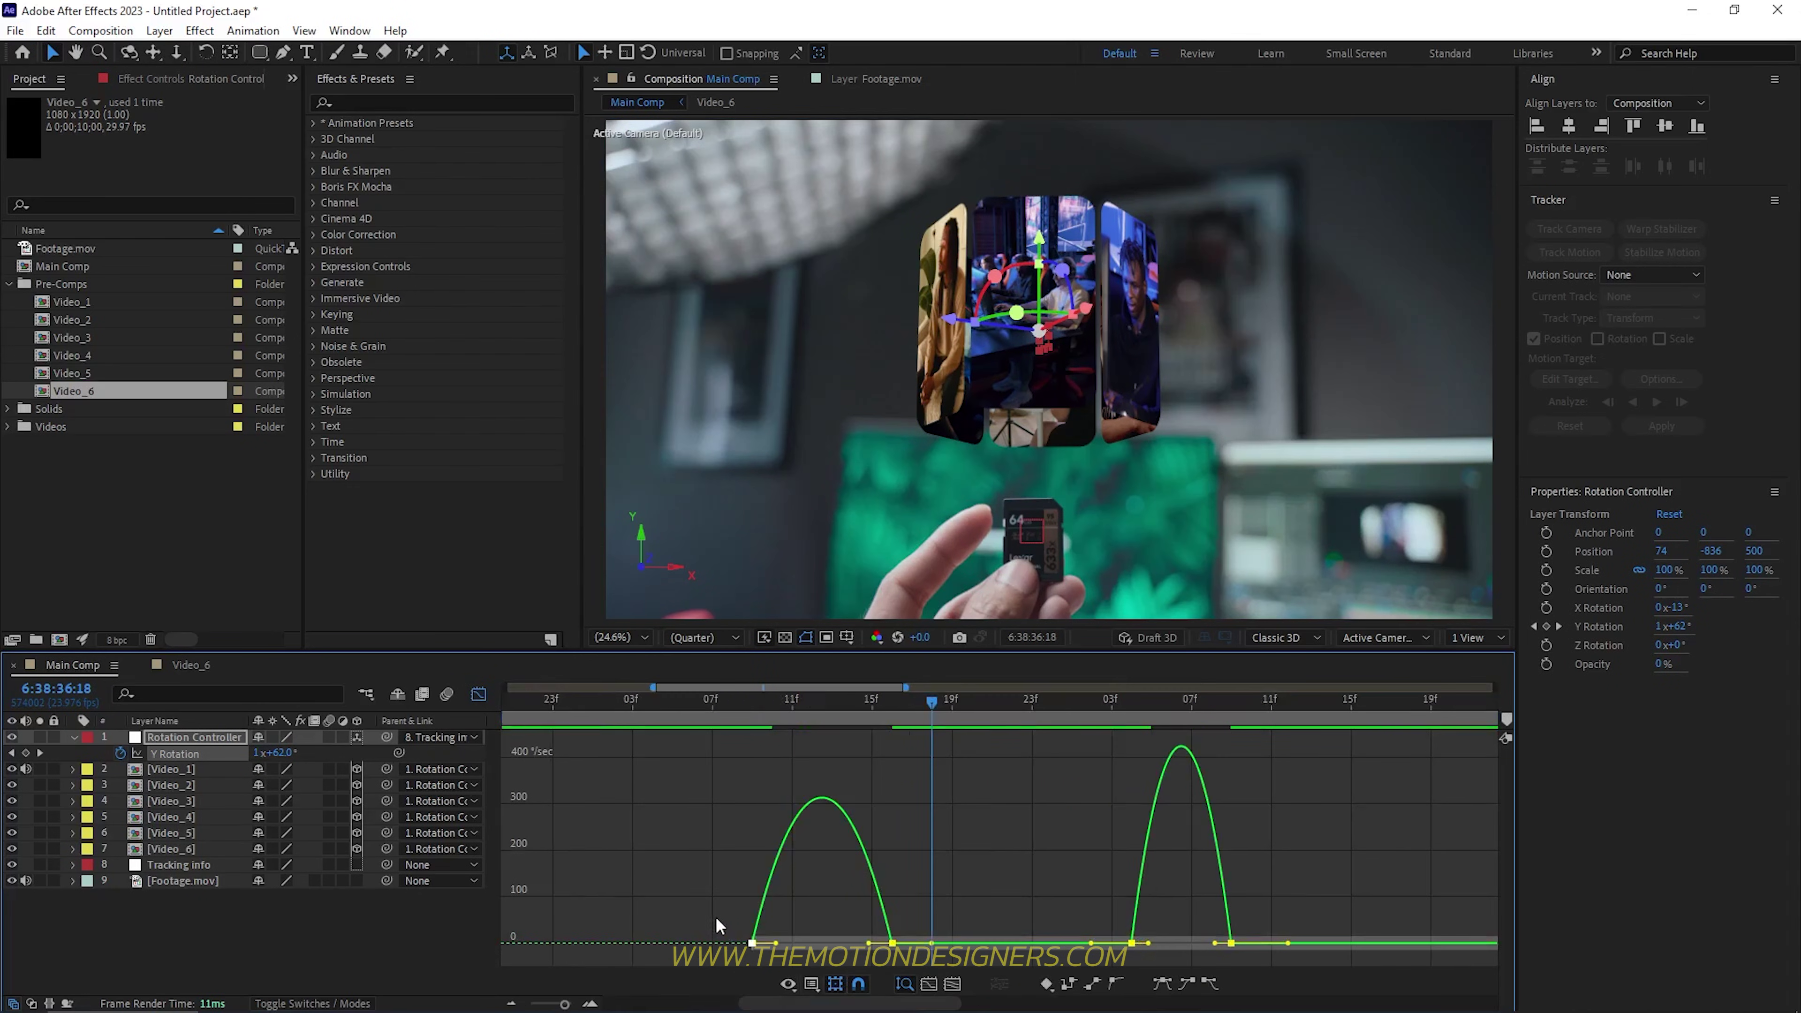
left_click_drag(764, 719, 791, 718)
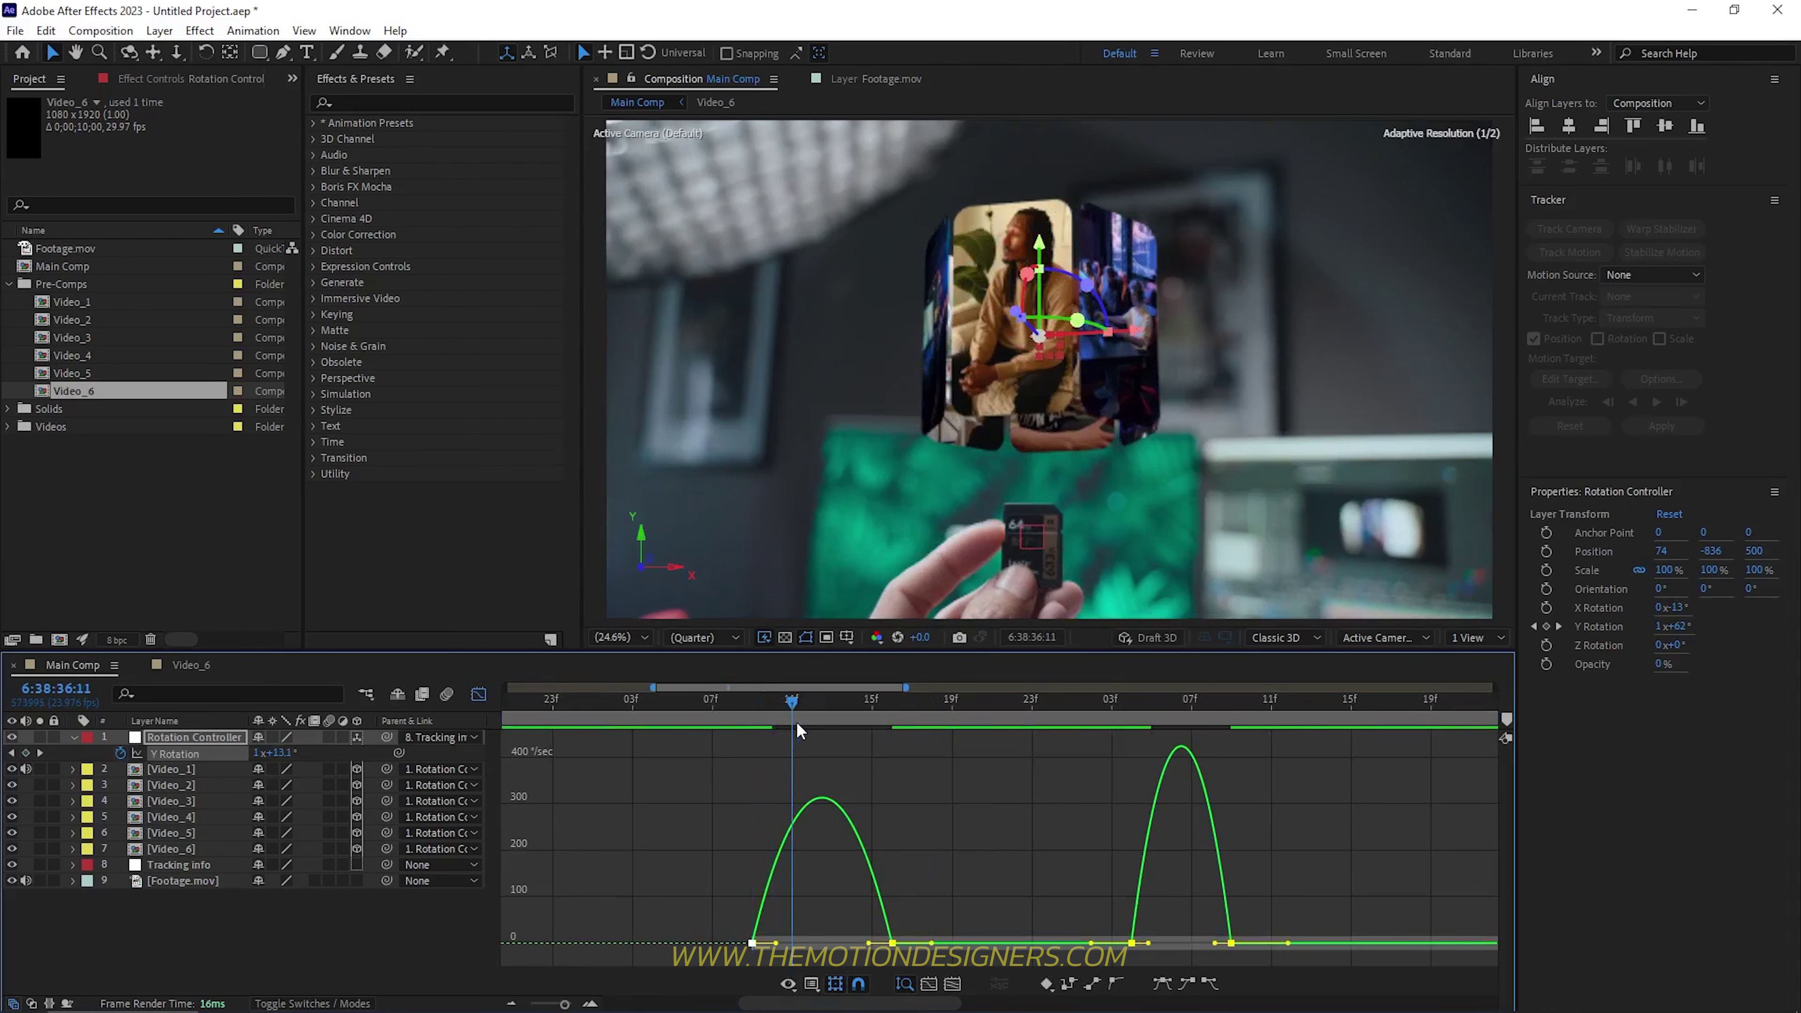
left_click_drag(776, 947, 826, 777)
left_click(711, 702)
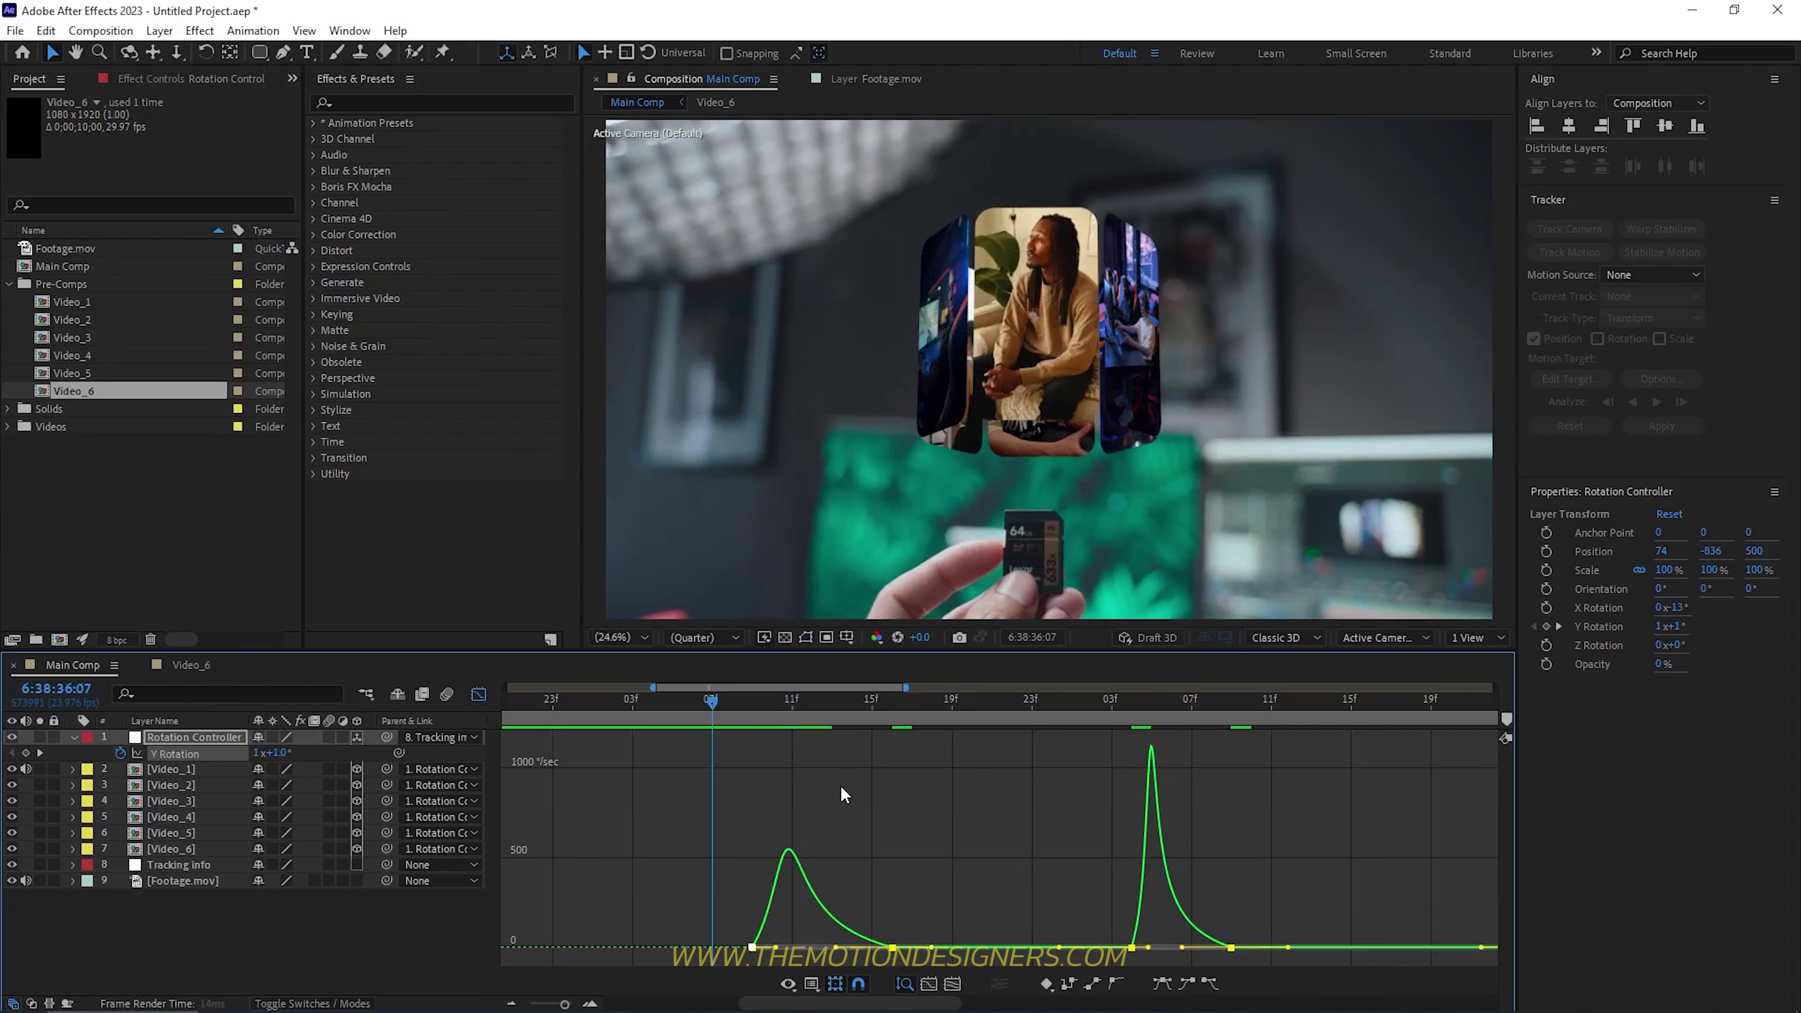
key("shift+F3")
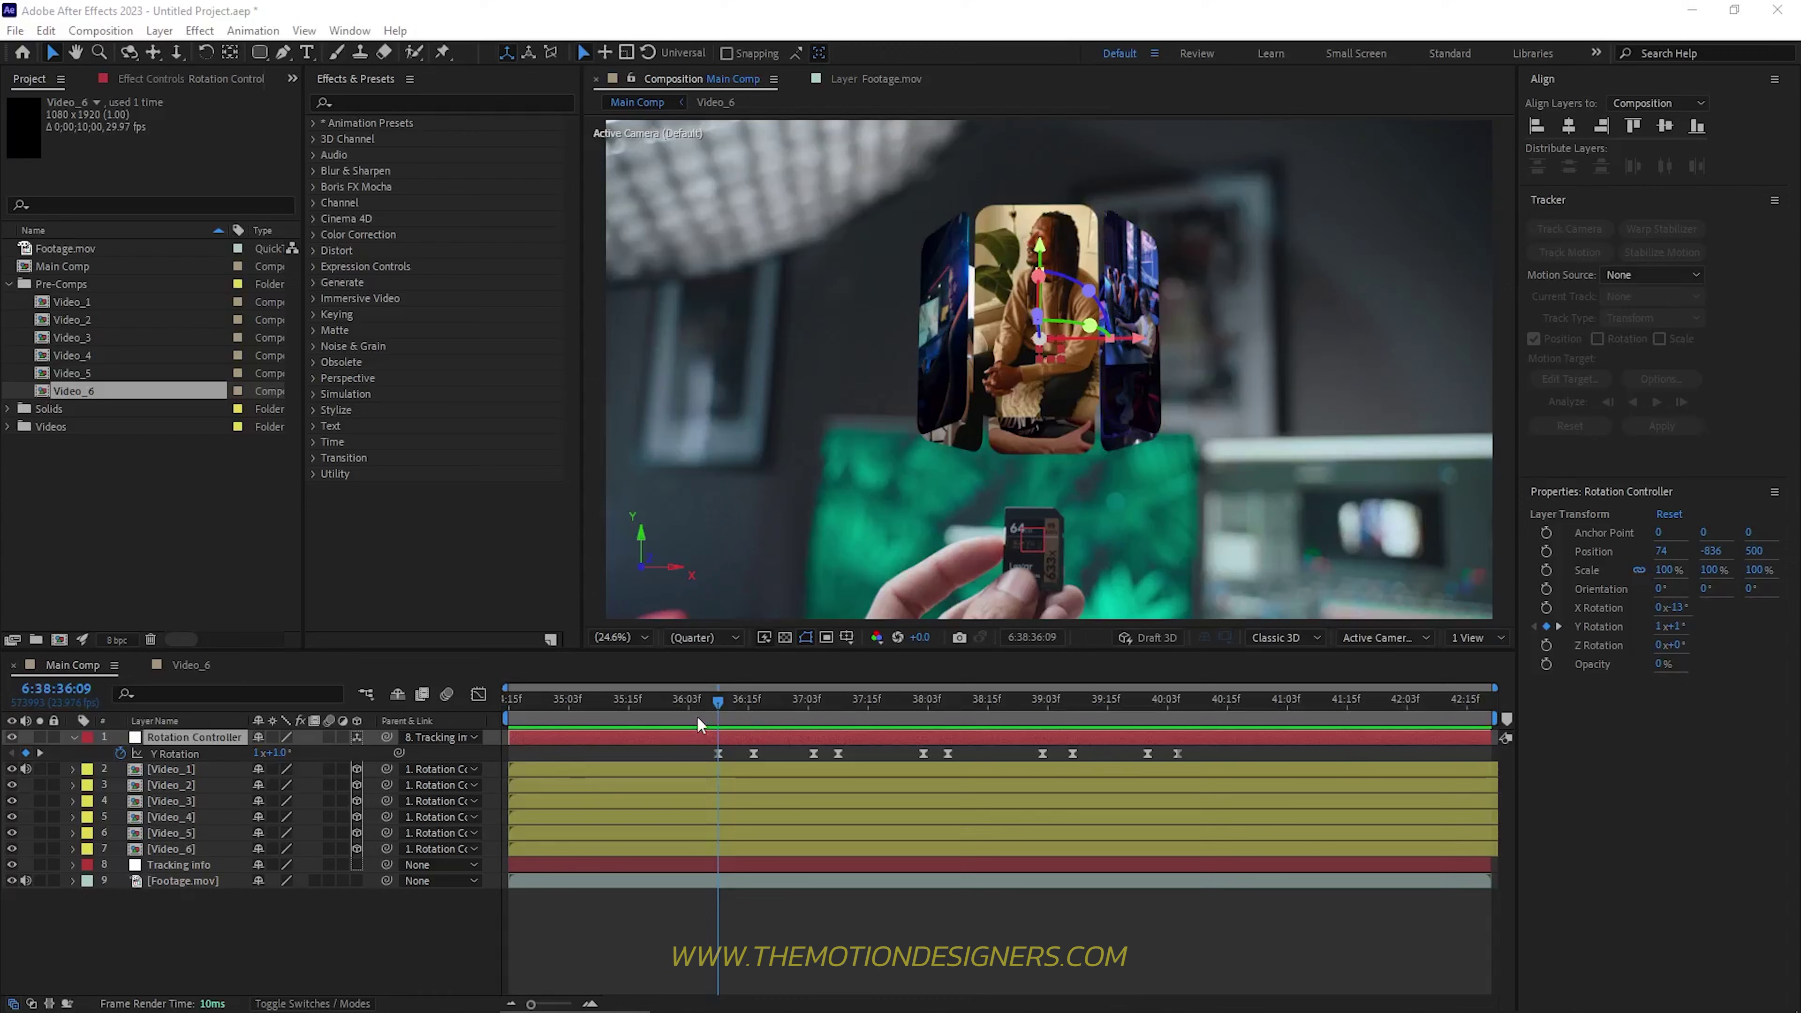
Step: Keyframe the Rotation Controller's Y Rotation at 0x+245° at 6:38:34:15 and preview the opening spin
key("Home")
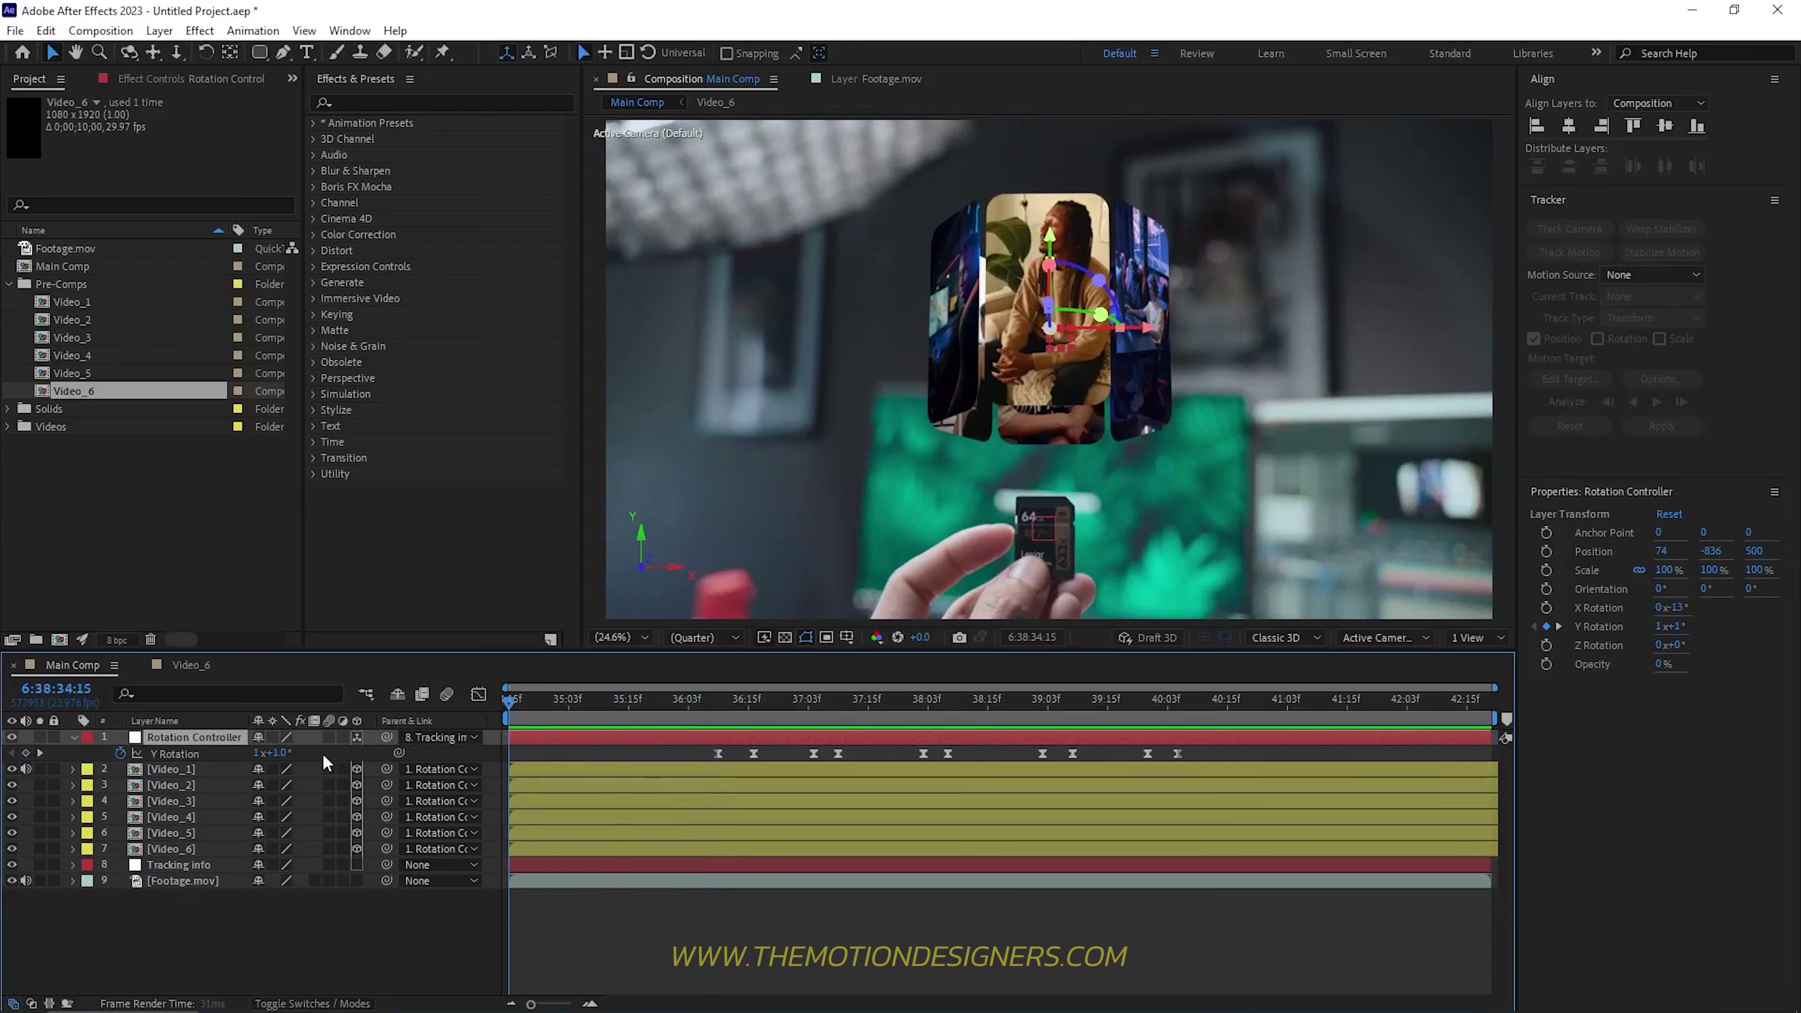
left_click_drag(284, 751, 177, 765)
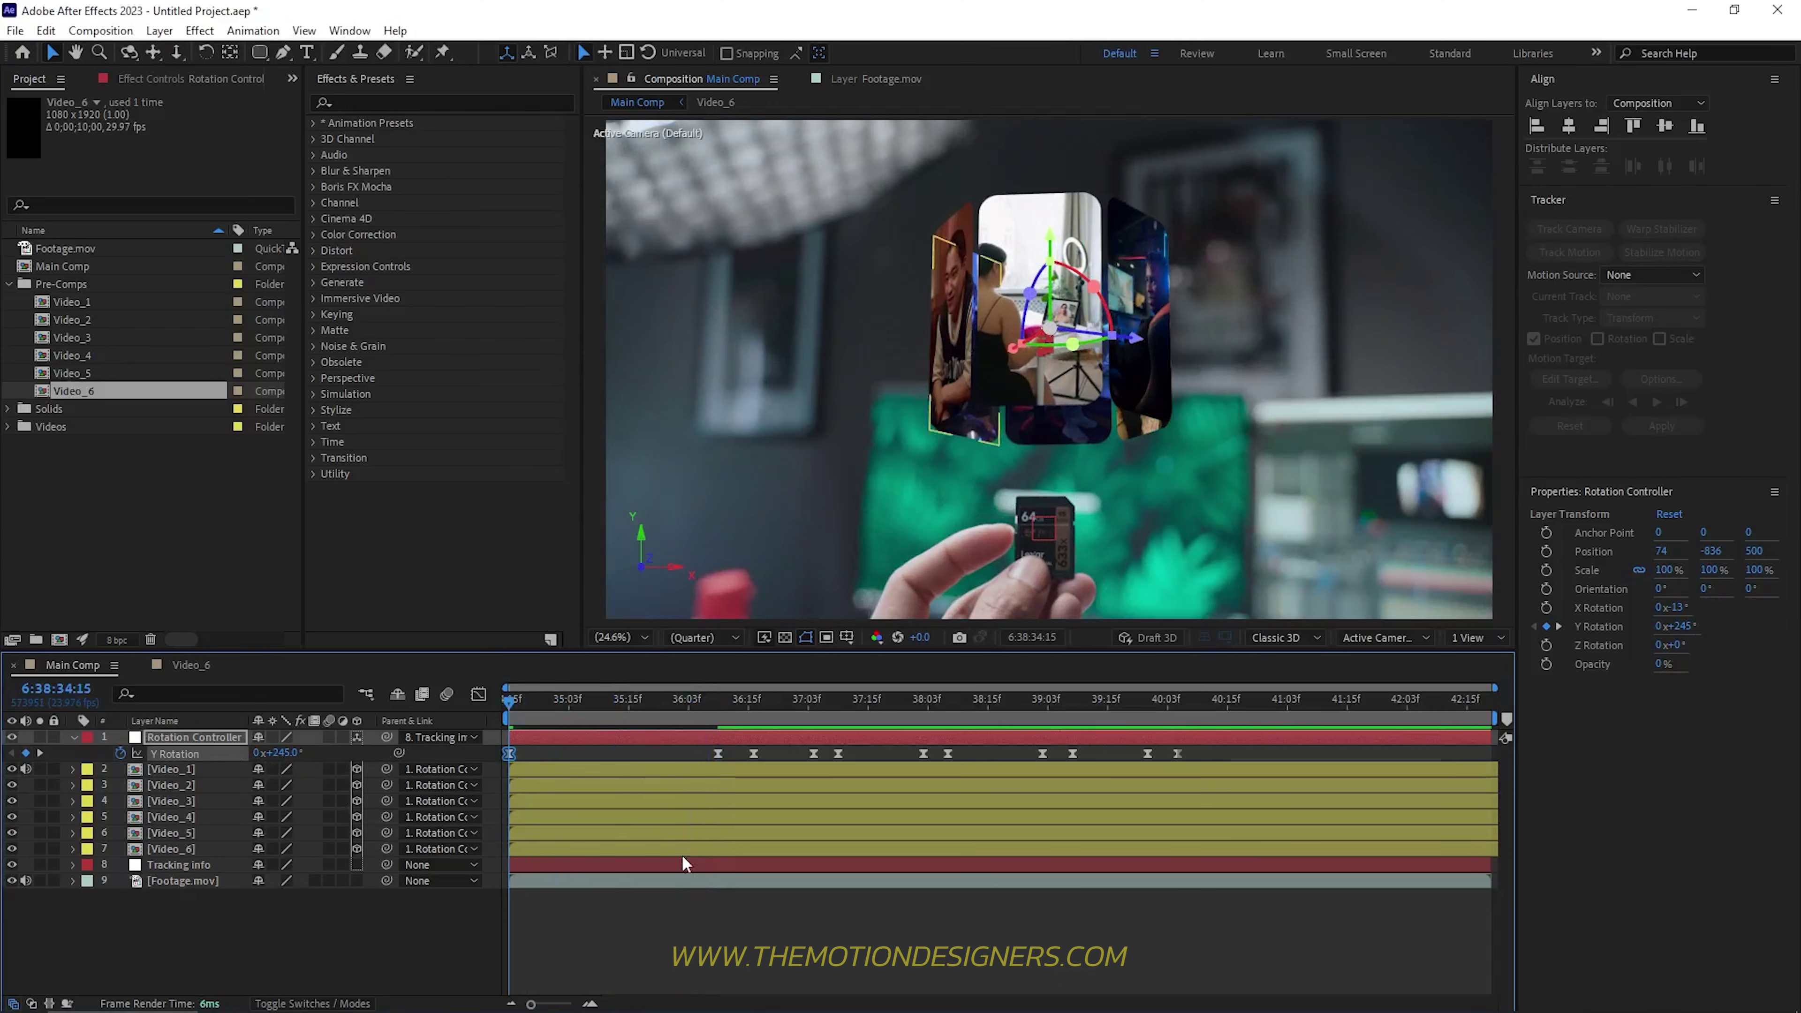
left_click(709, 909)
key("space")
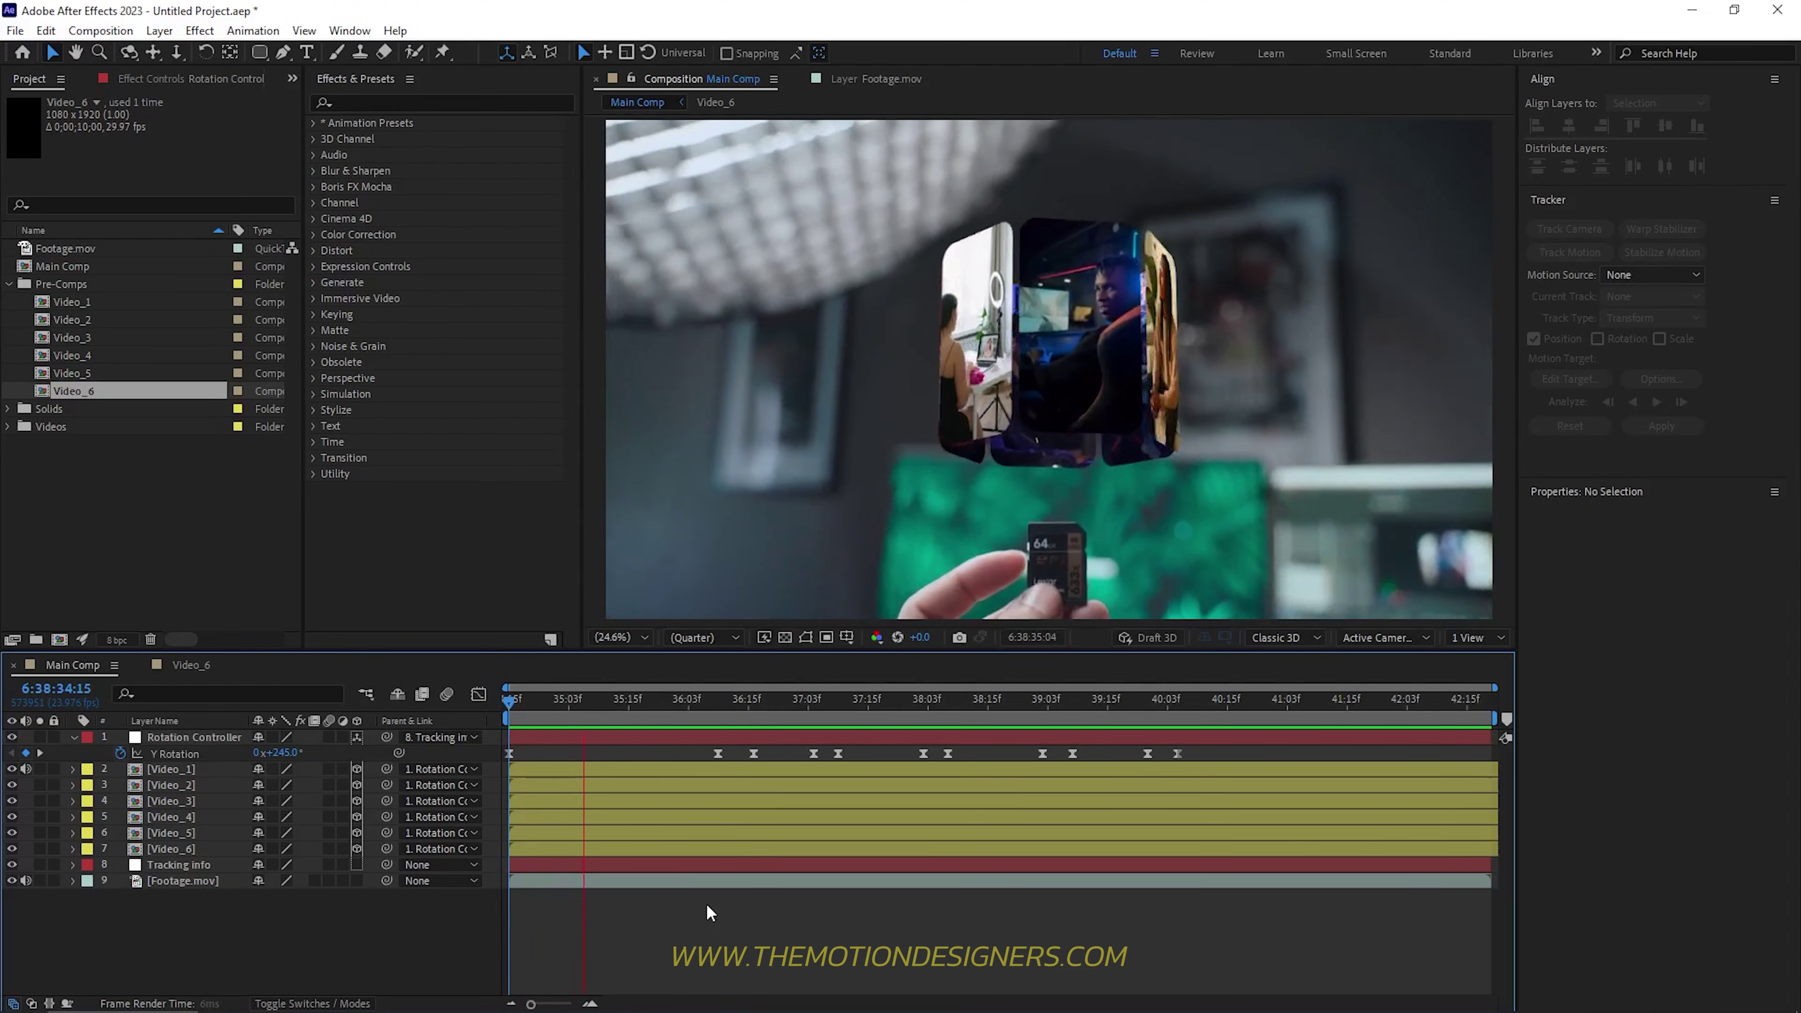
Step: Reveal Position and Opacity for the Video_1 to Video_6 layers and keyframe both properties on all six at 6:38:35:02
mouse_move(702, 712)
left_mouse_down()
mouse_move(558, 715)
mouse_move(708, 718)
left_mouse_up()
left_click(167, 770)
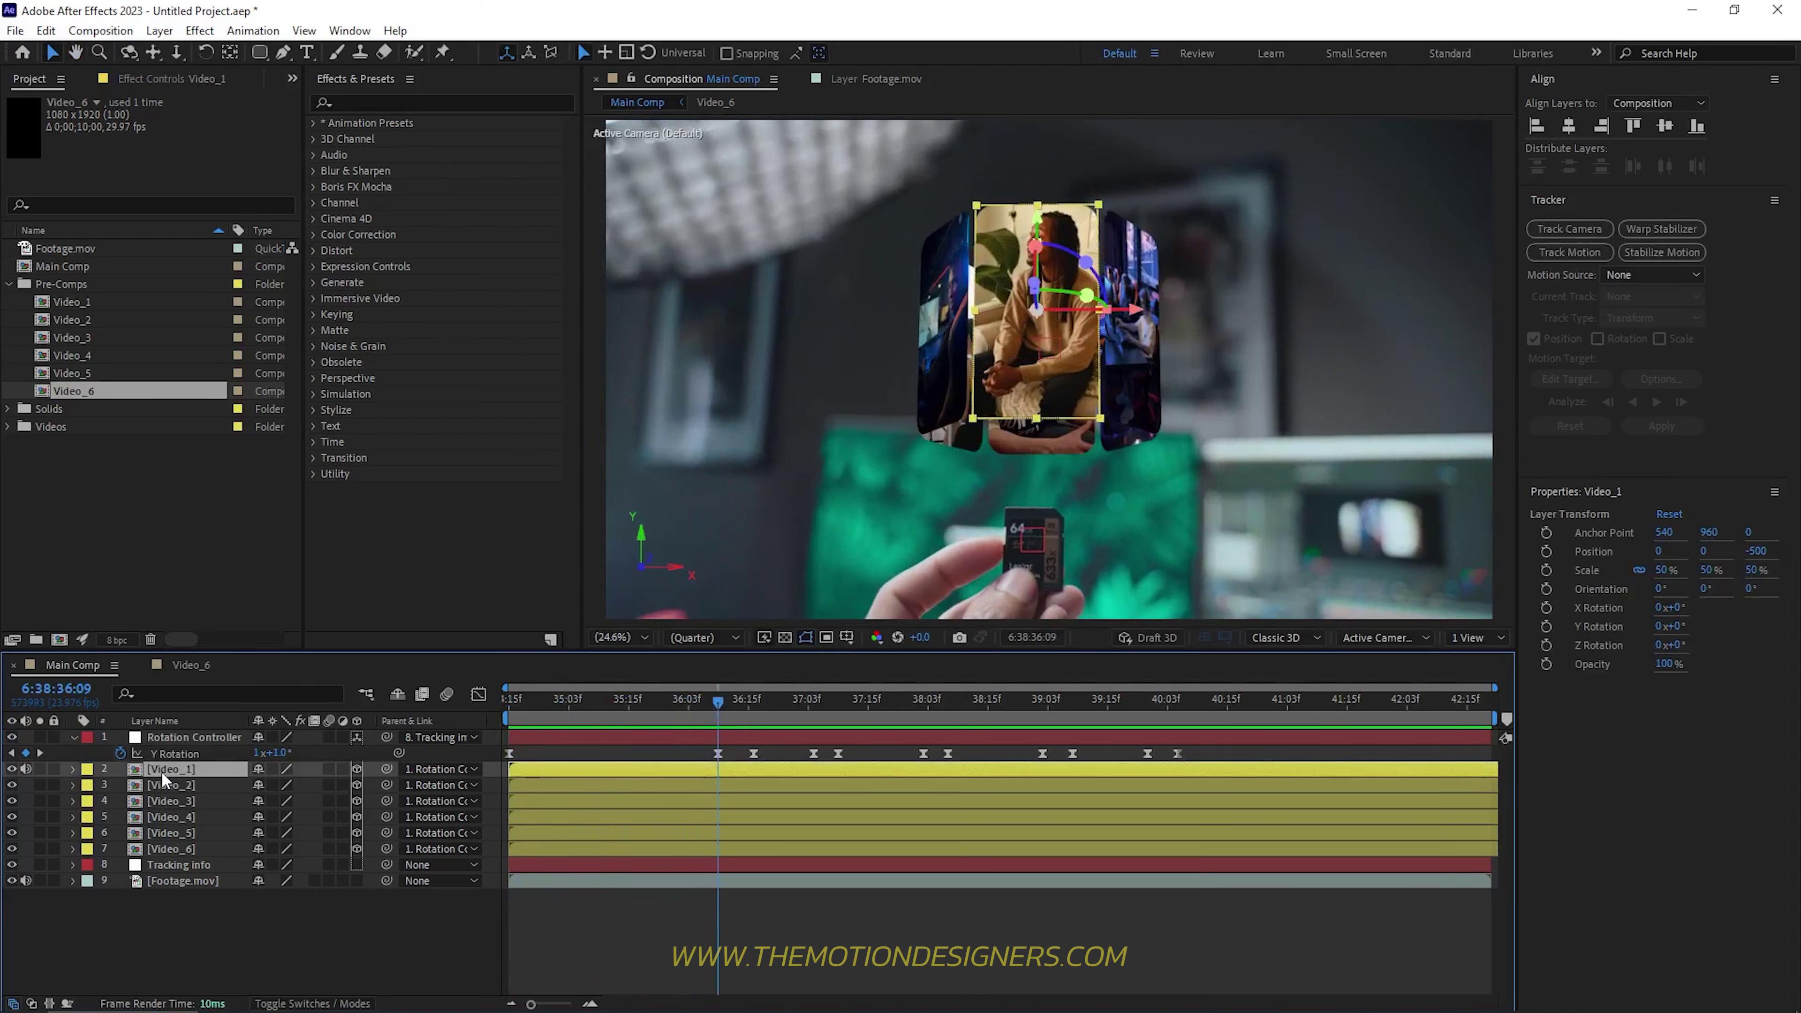
left_click(164, 850, "shift")
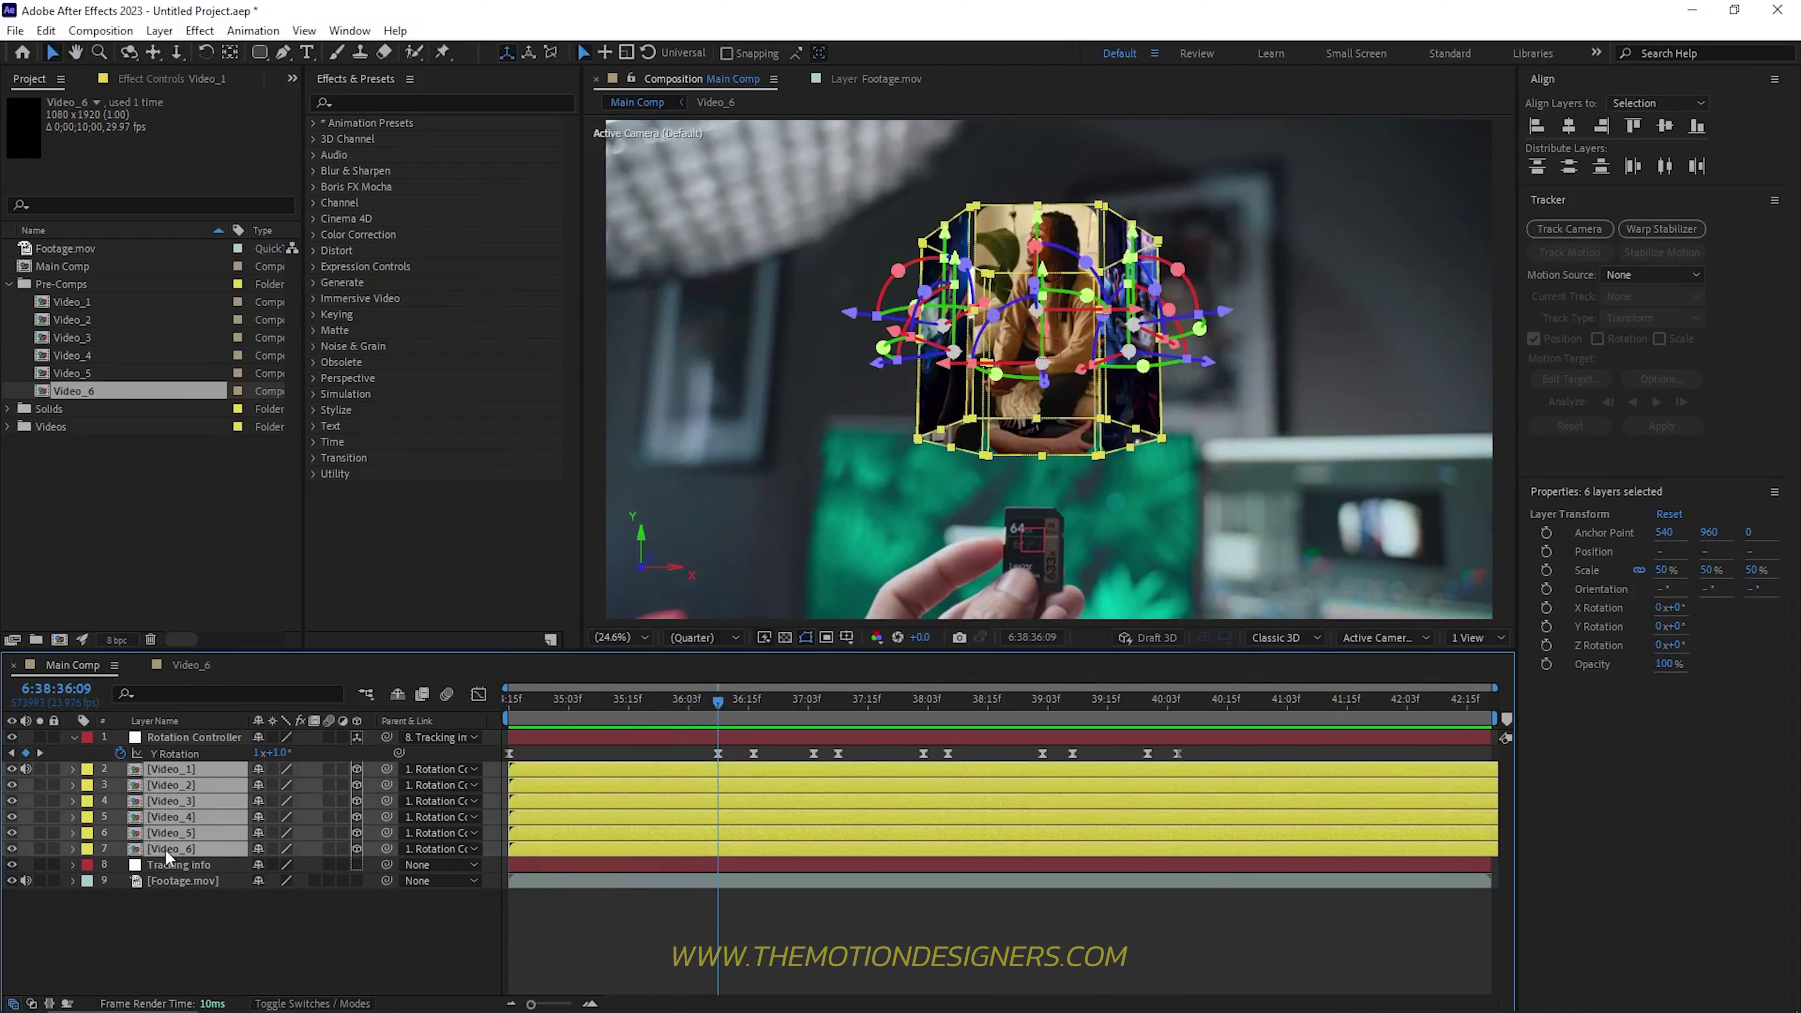
key("p")
key("shift+t")
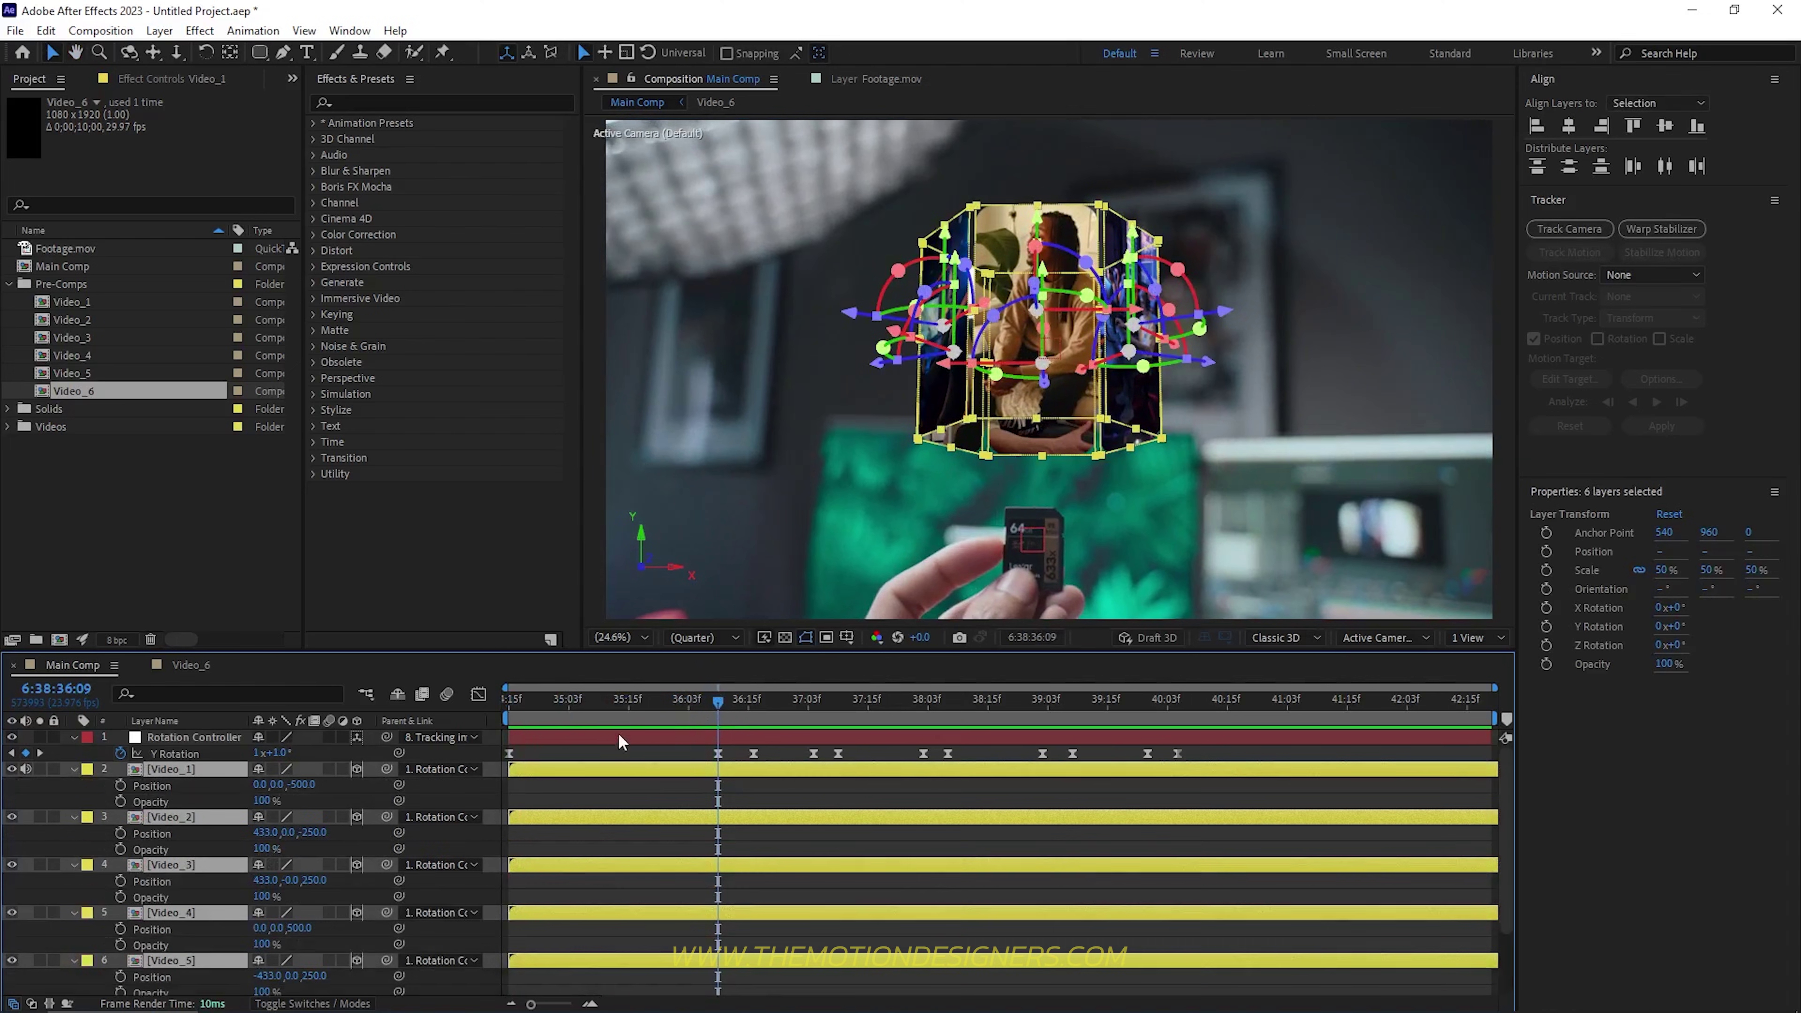
left_click_drag(613, 700, 567, 717)
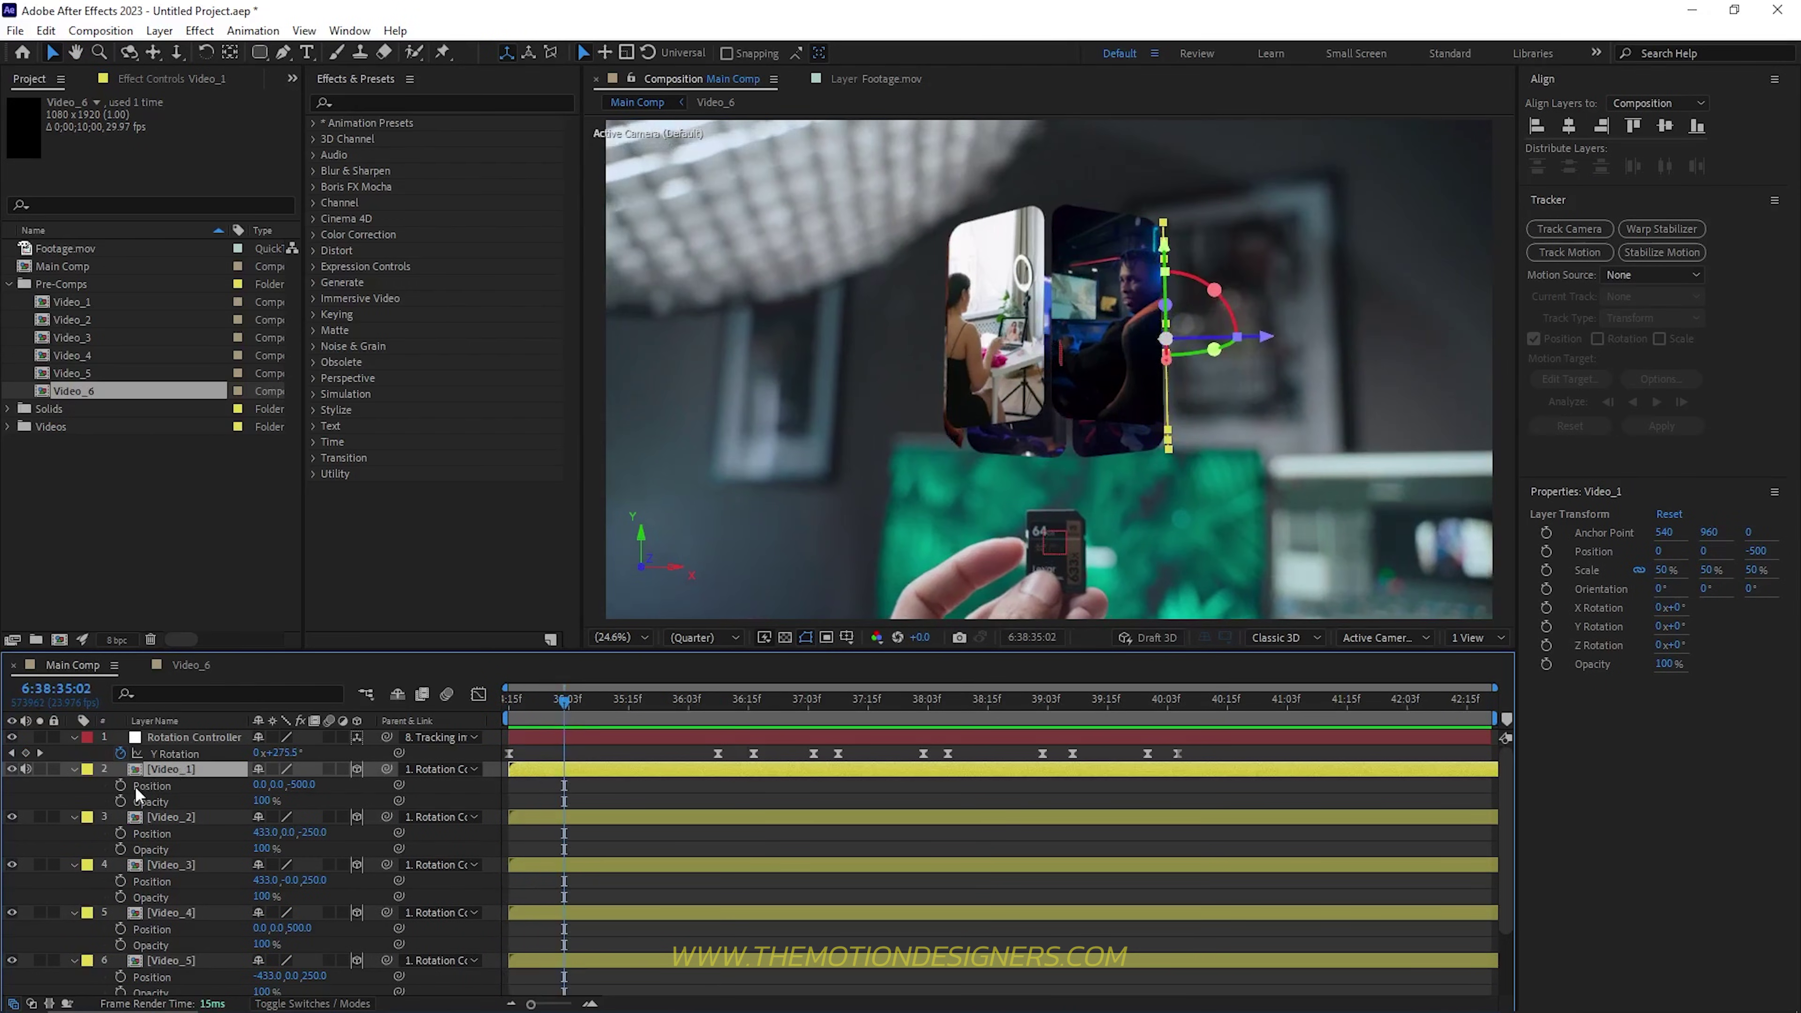
left_click_drag(122, 782, 121, 992)
scroll(242, 929, "down", 2)
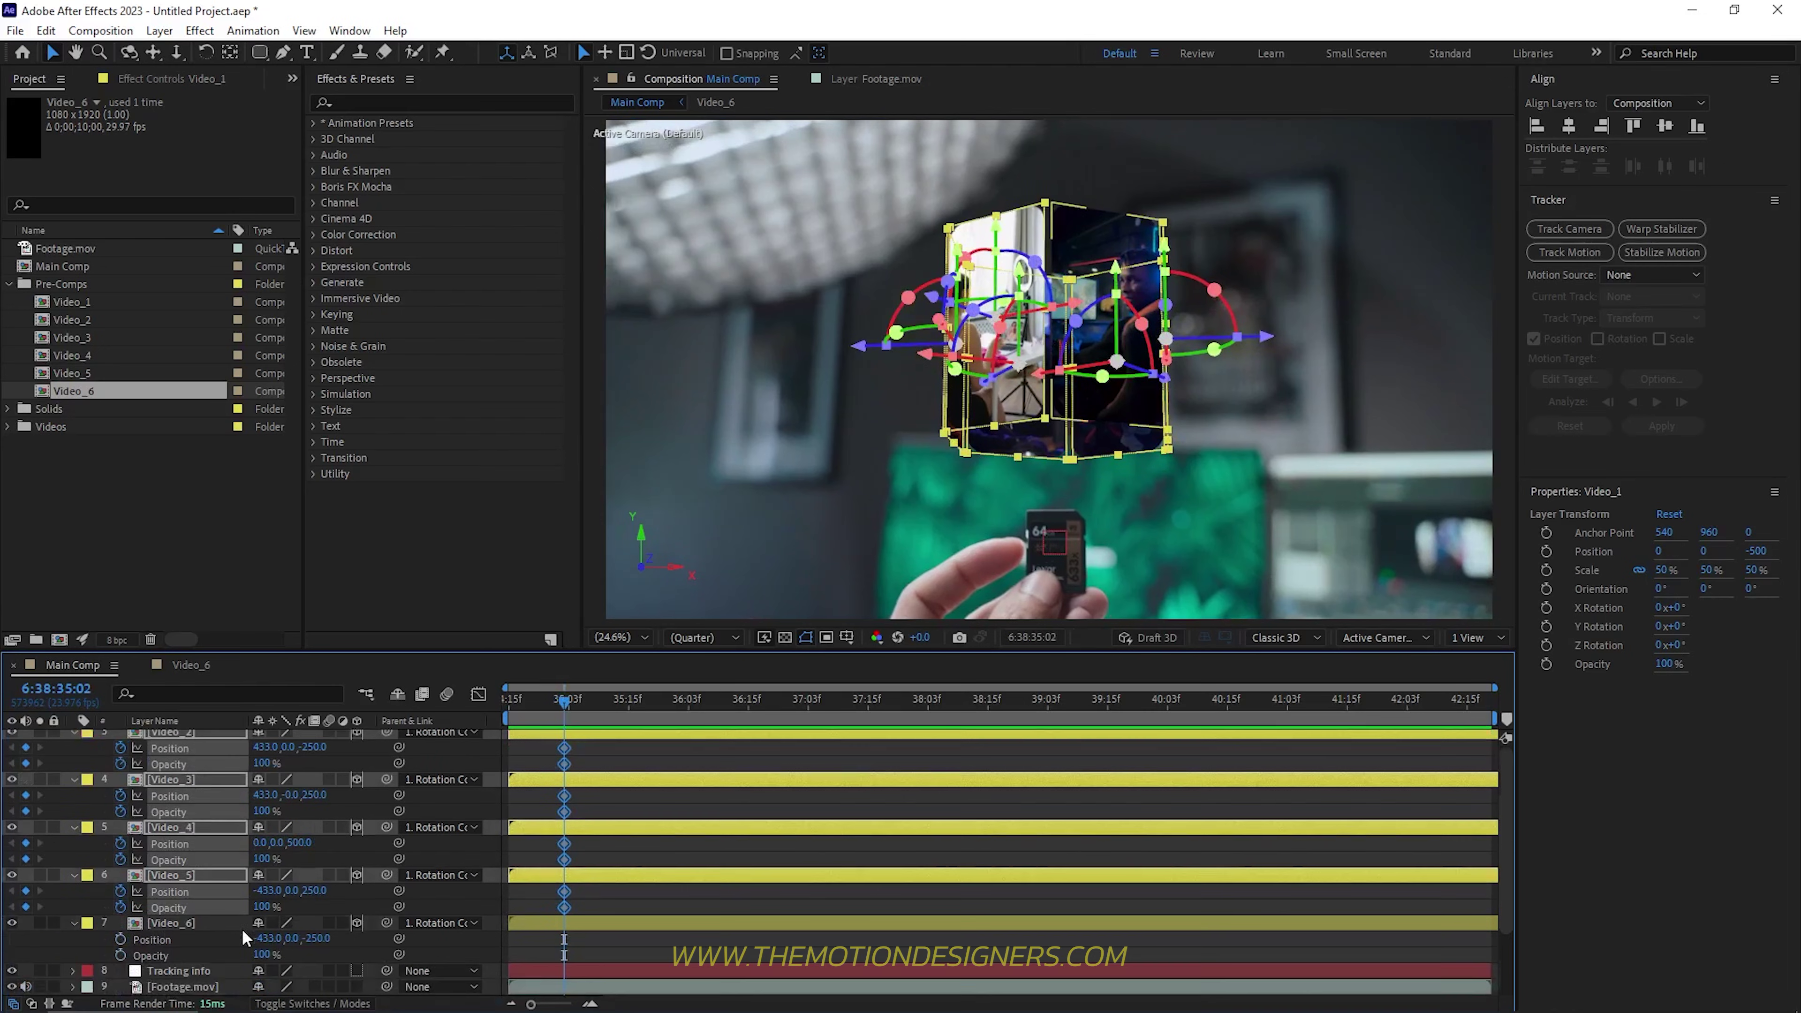
left_click(121, 939)
left_click(121, 955)
scroll(426, 781, "up", 2)
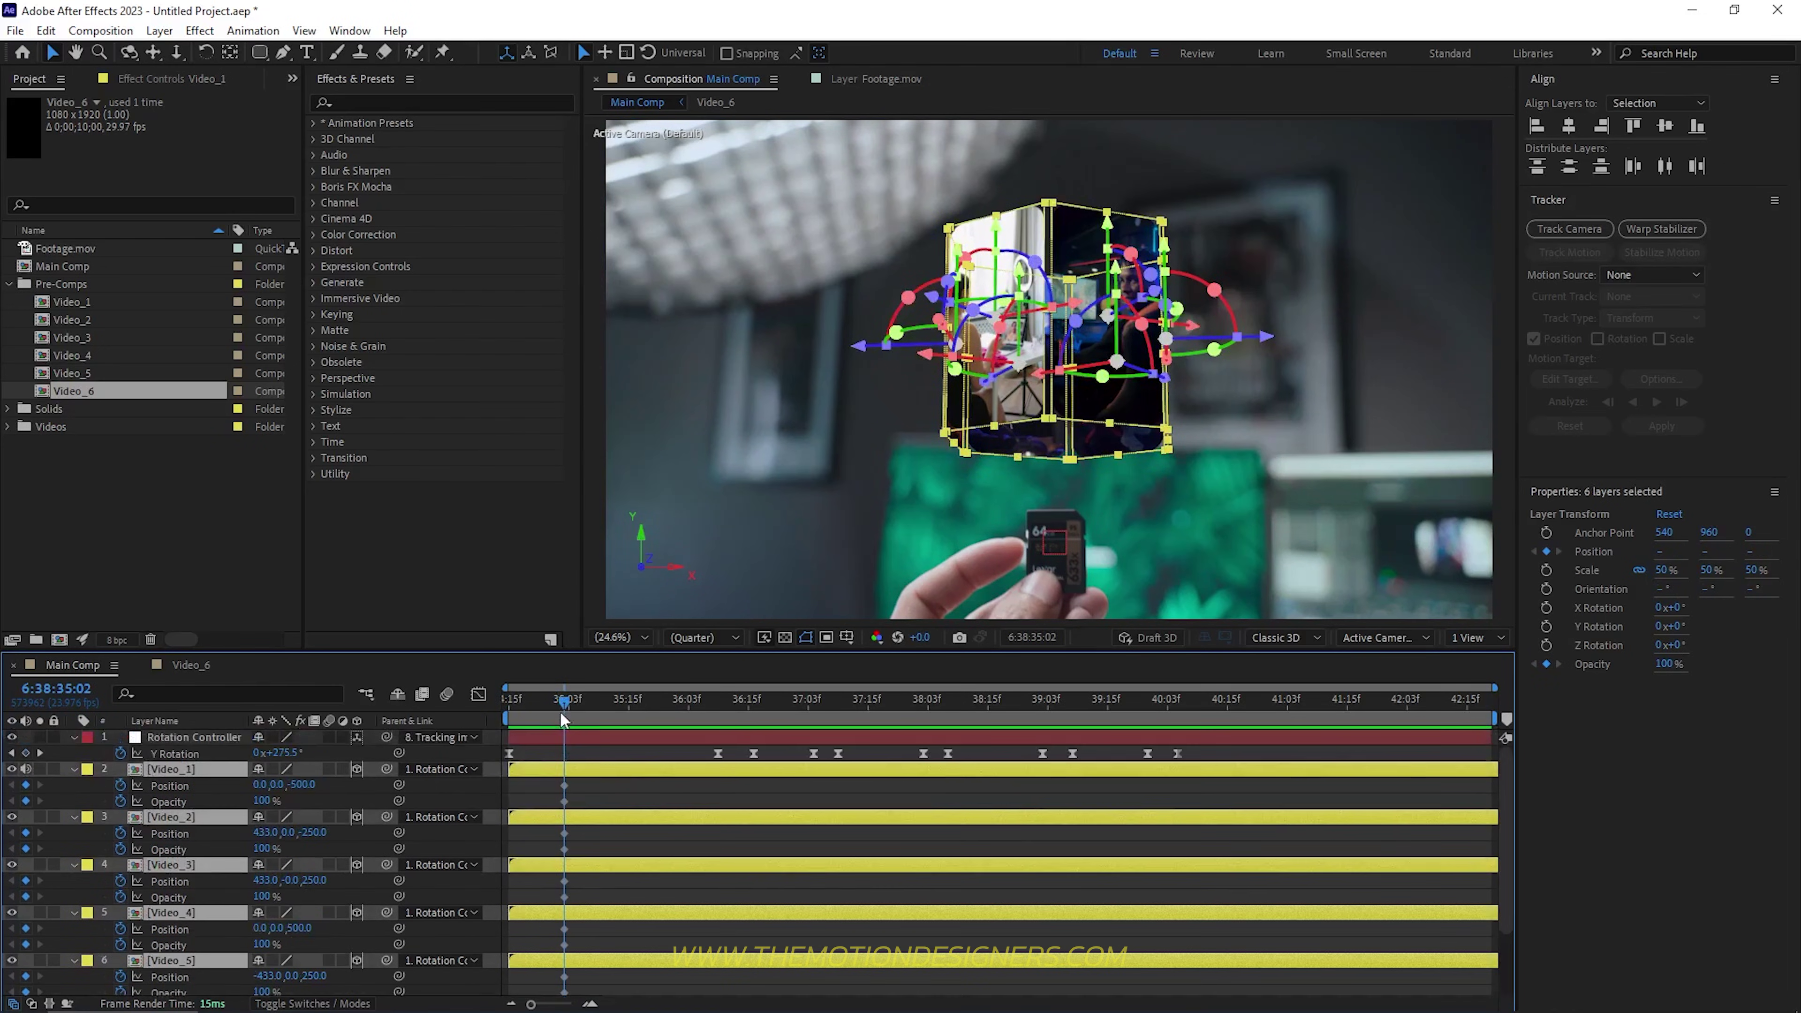
Step: At 6:38:34:15, set the six video layers' Y Position to 243 and their Opacity to 0%
left_click_drag(540, 701, 457, 721)
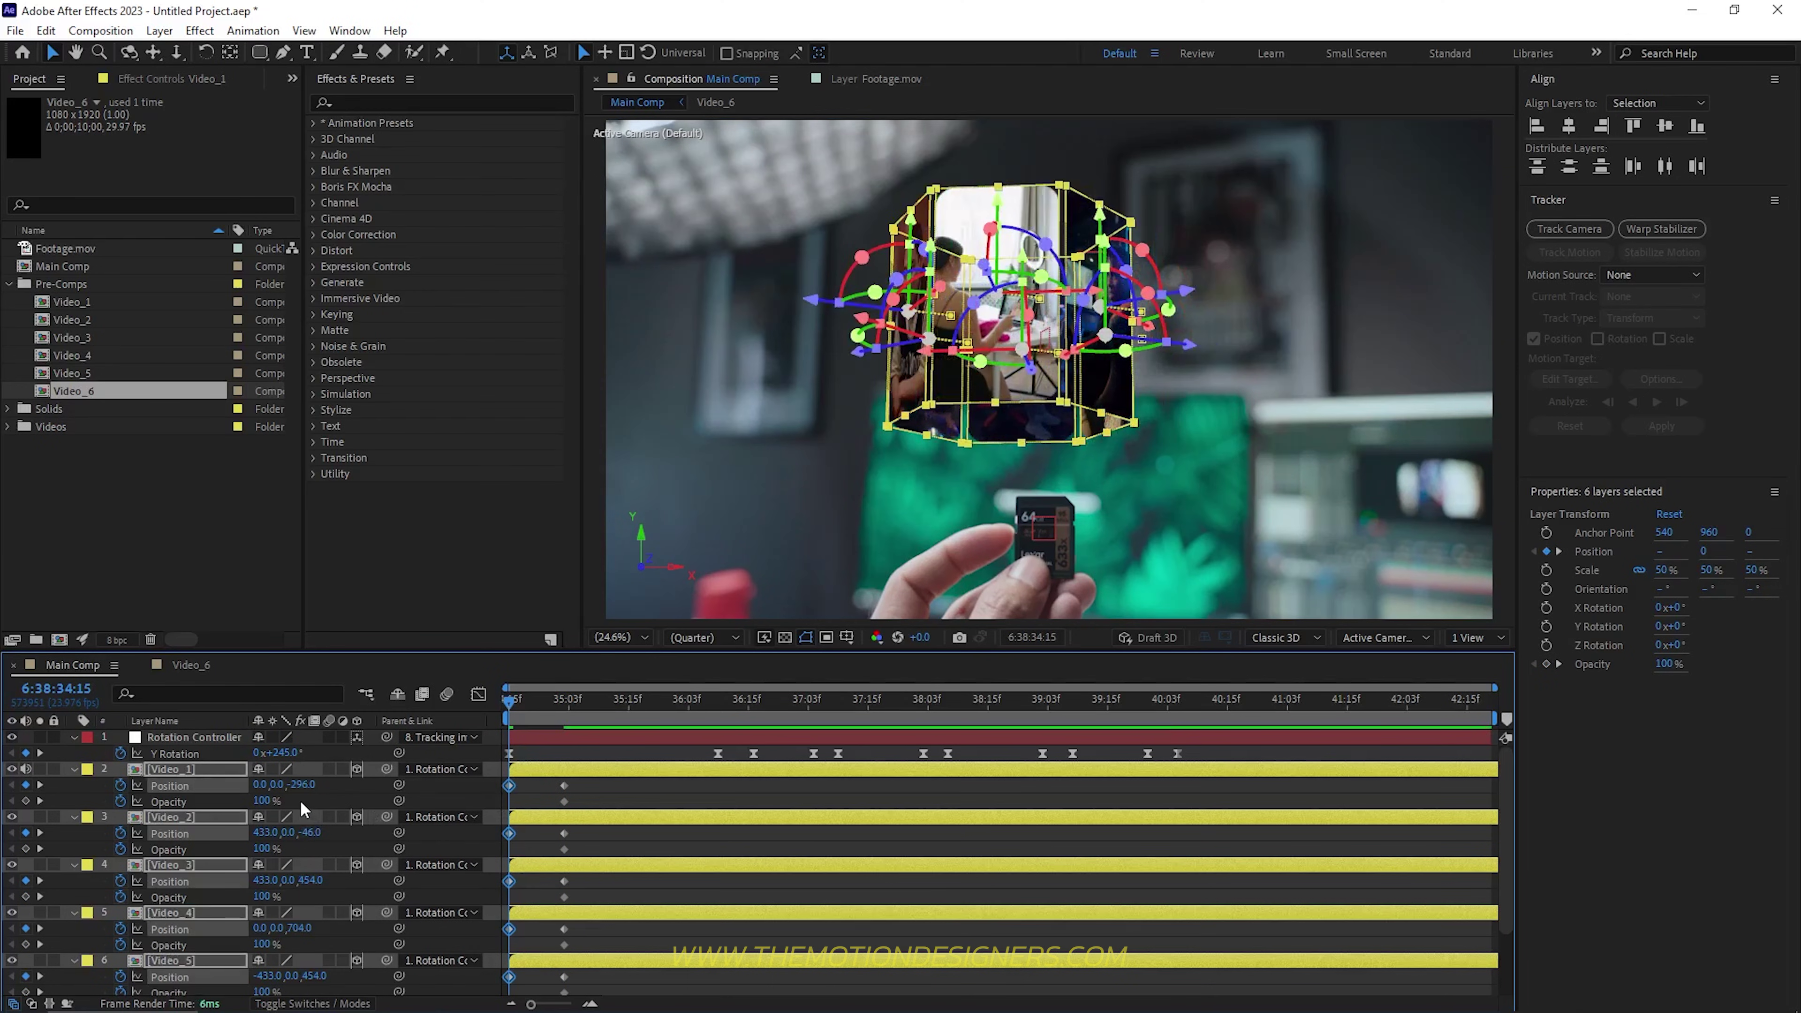
mouse_move(273, 784)
left_mouse_down()
mouse_move(517, 797)
mouse_move(489, 801)
left_mouse_up()
left_click_drag(238, 802, 171, 803)
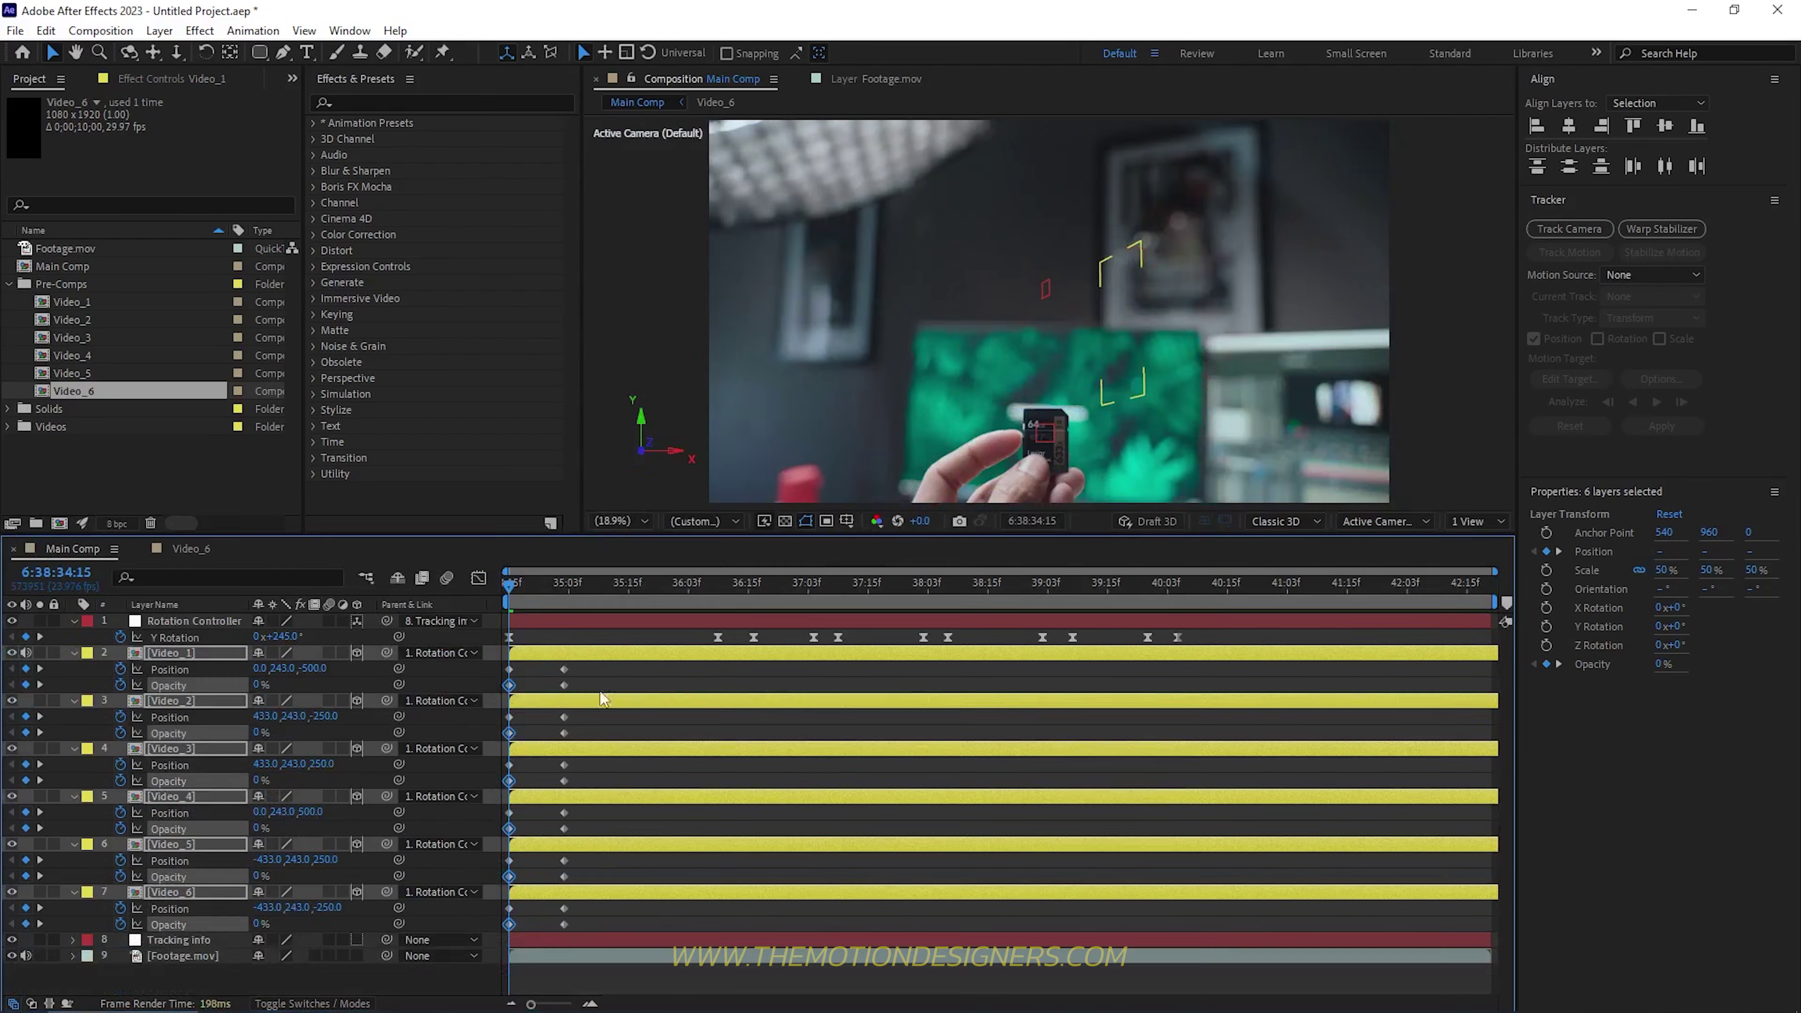
Step: Apply Easy Ease to all Position and Opacity keyframes of the six video layers and preview the entrance
left_click_drag(601, 667, 498, 950)
key("F9")
left_click(598, 708)
key("space")
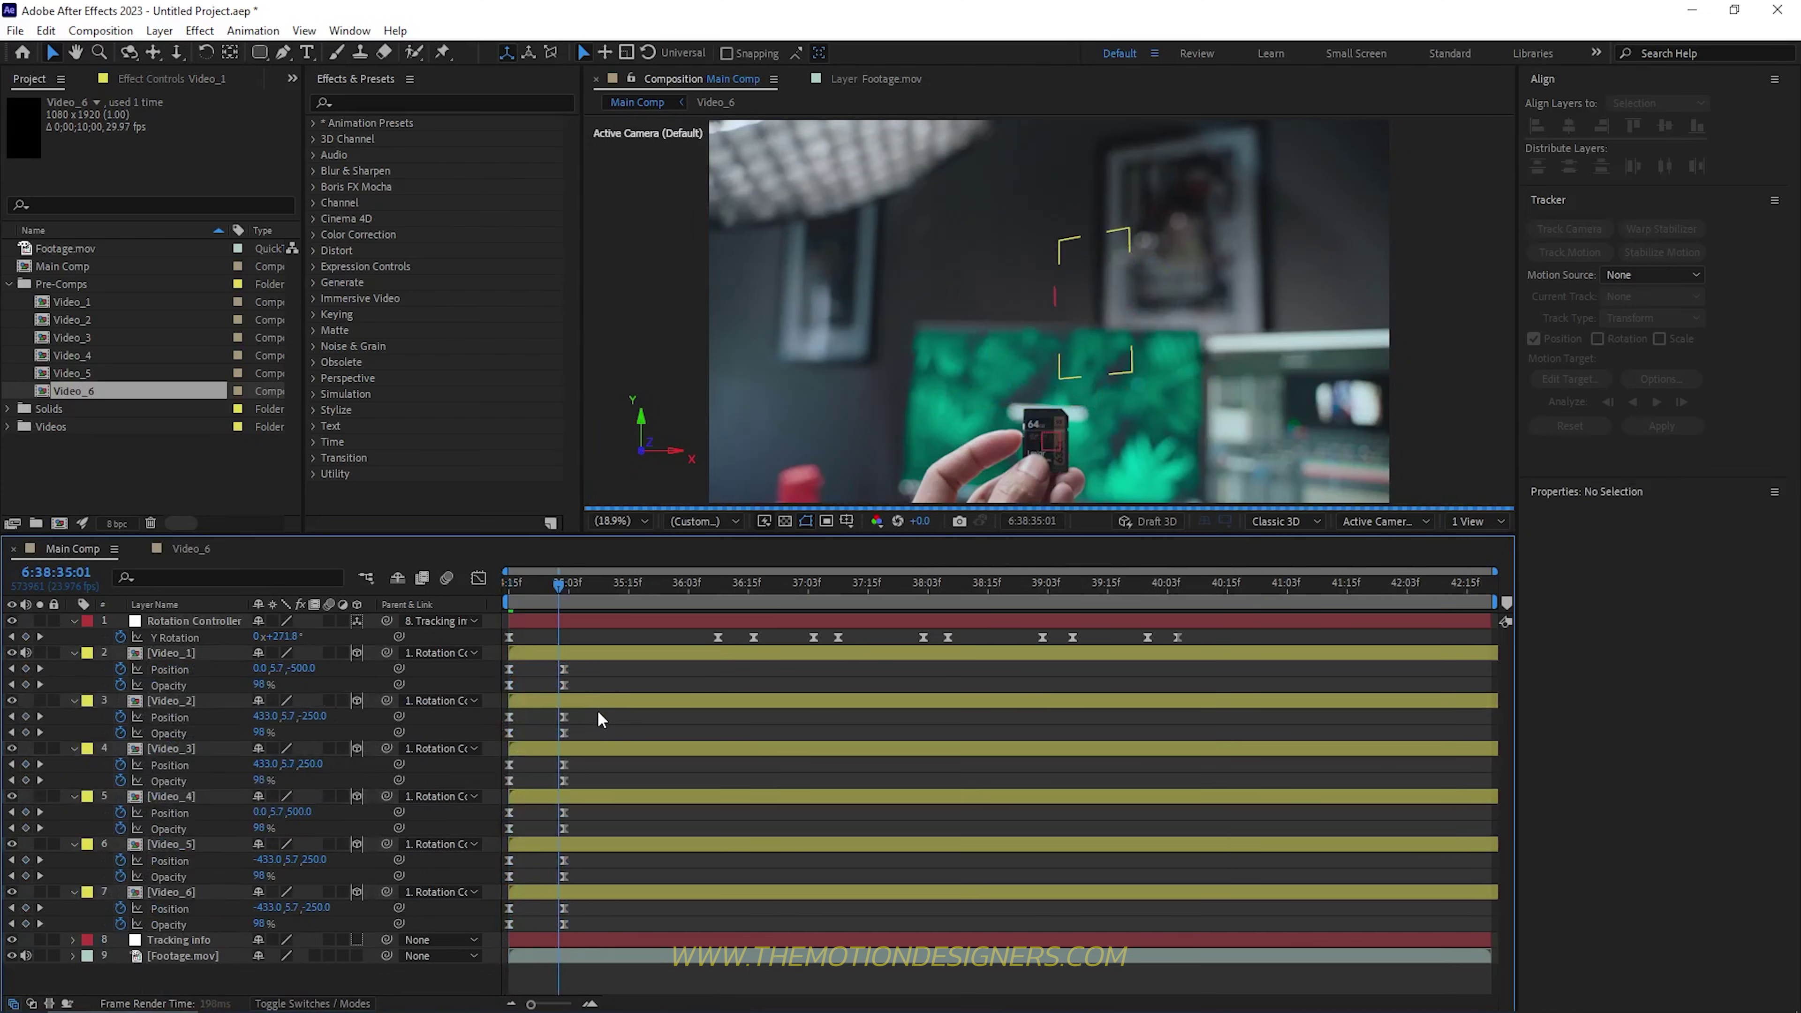
key("space")
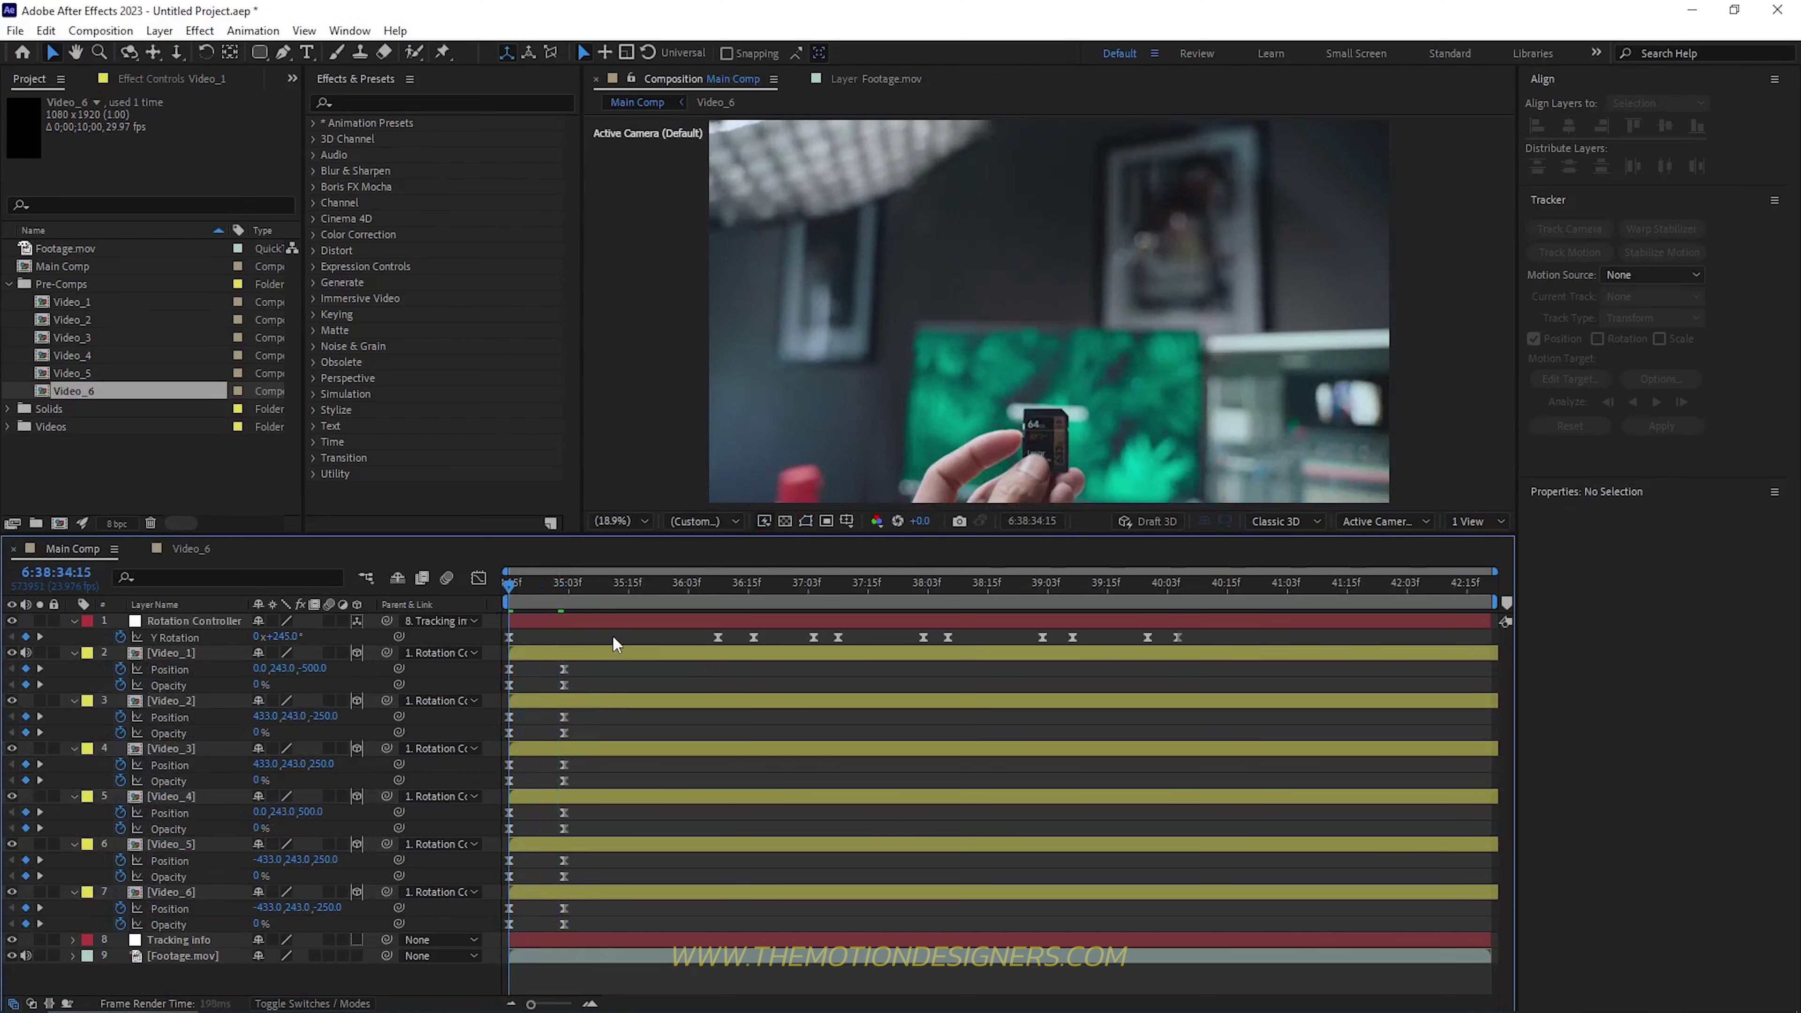
Step: Stagger the Video_2 to Video_6 layers five frames apart, starting Video_2 at 6:38:34:20
key("space")
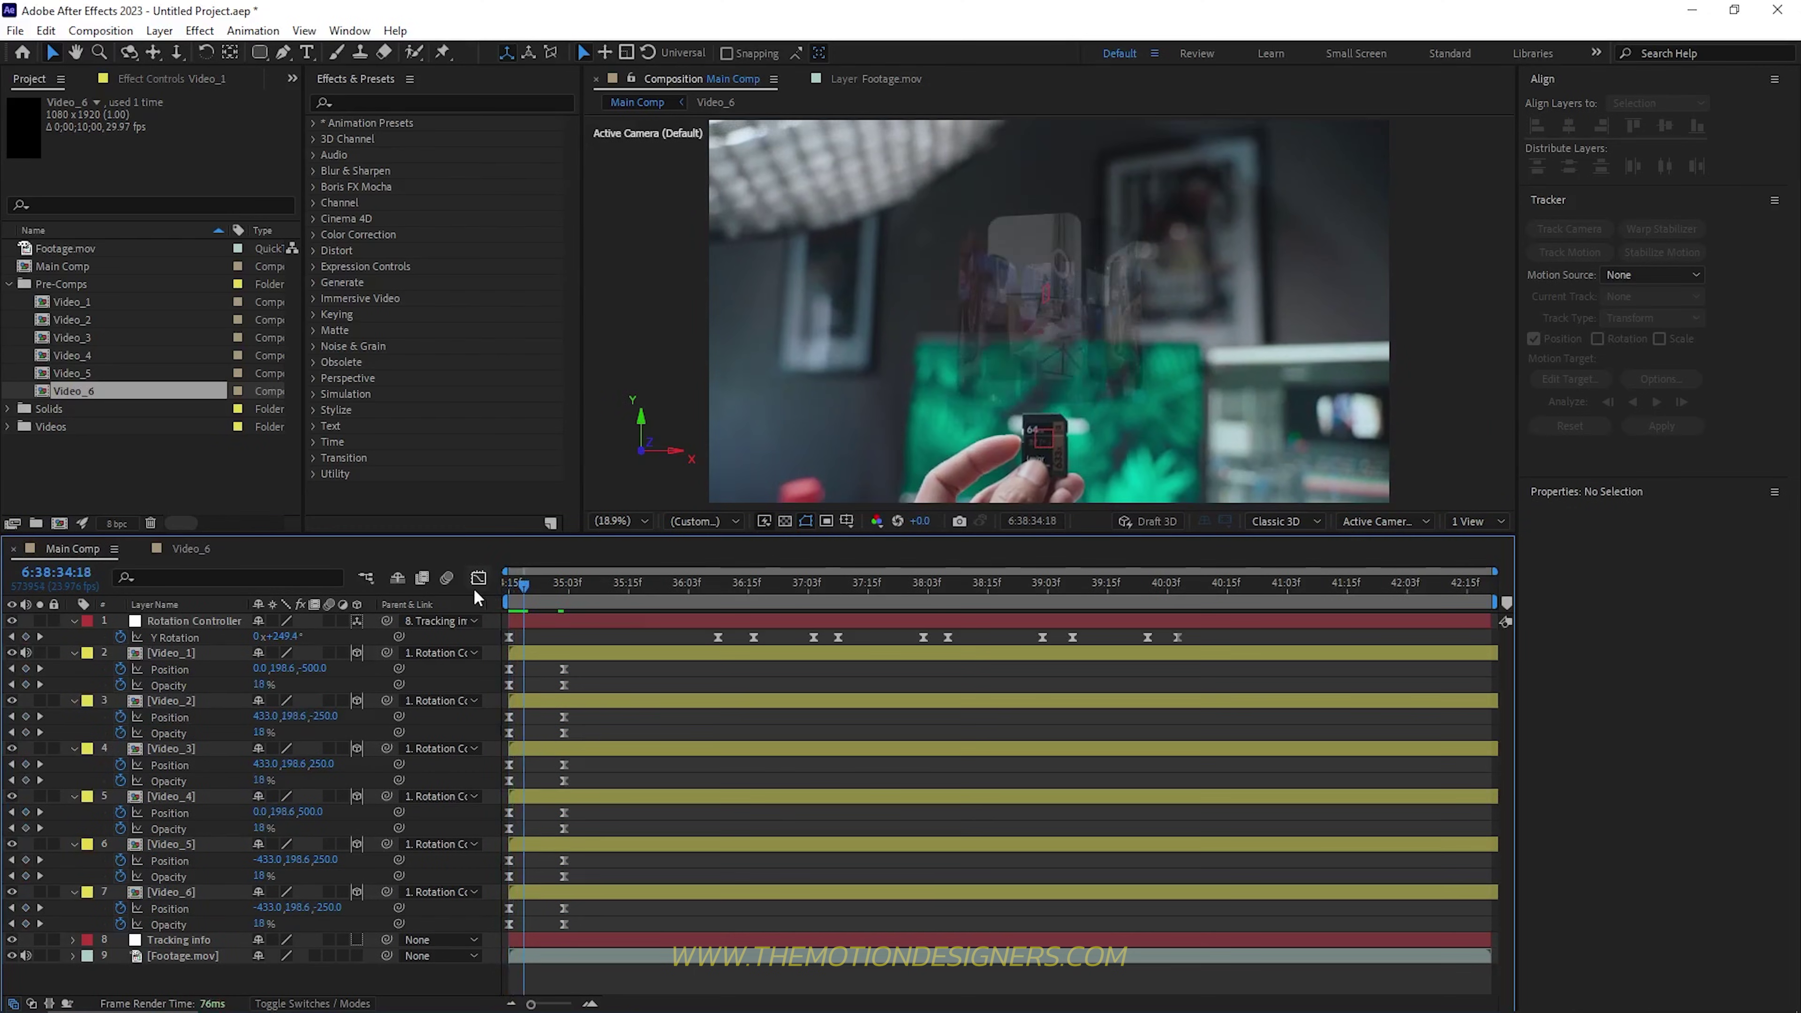
left_click(558, 702)
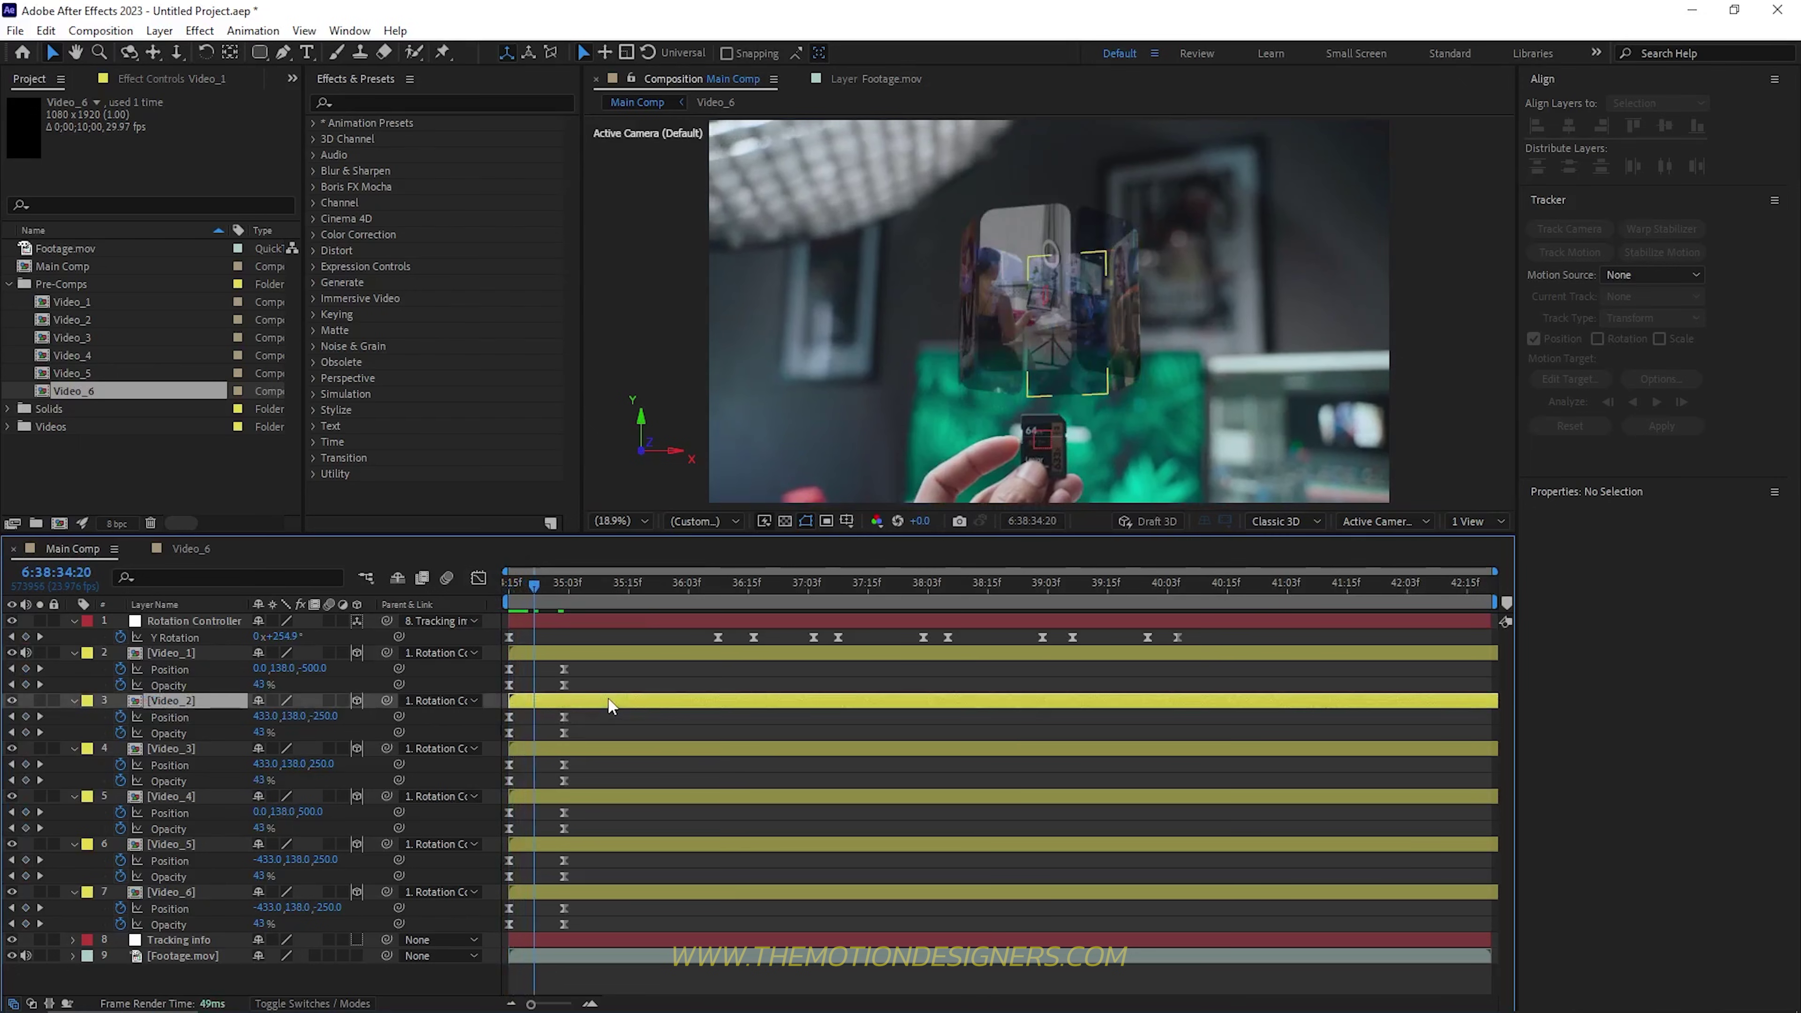
left_click_drag(558, 702, 587, 702)
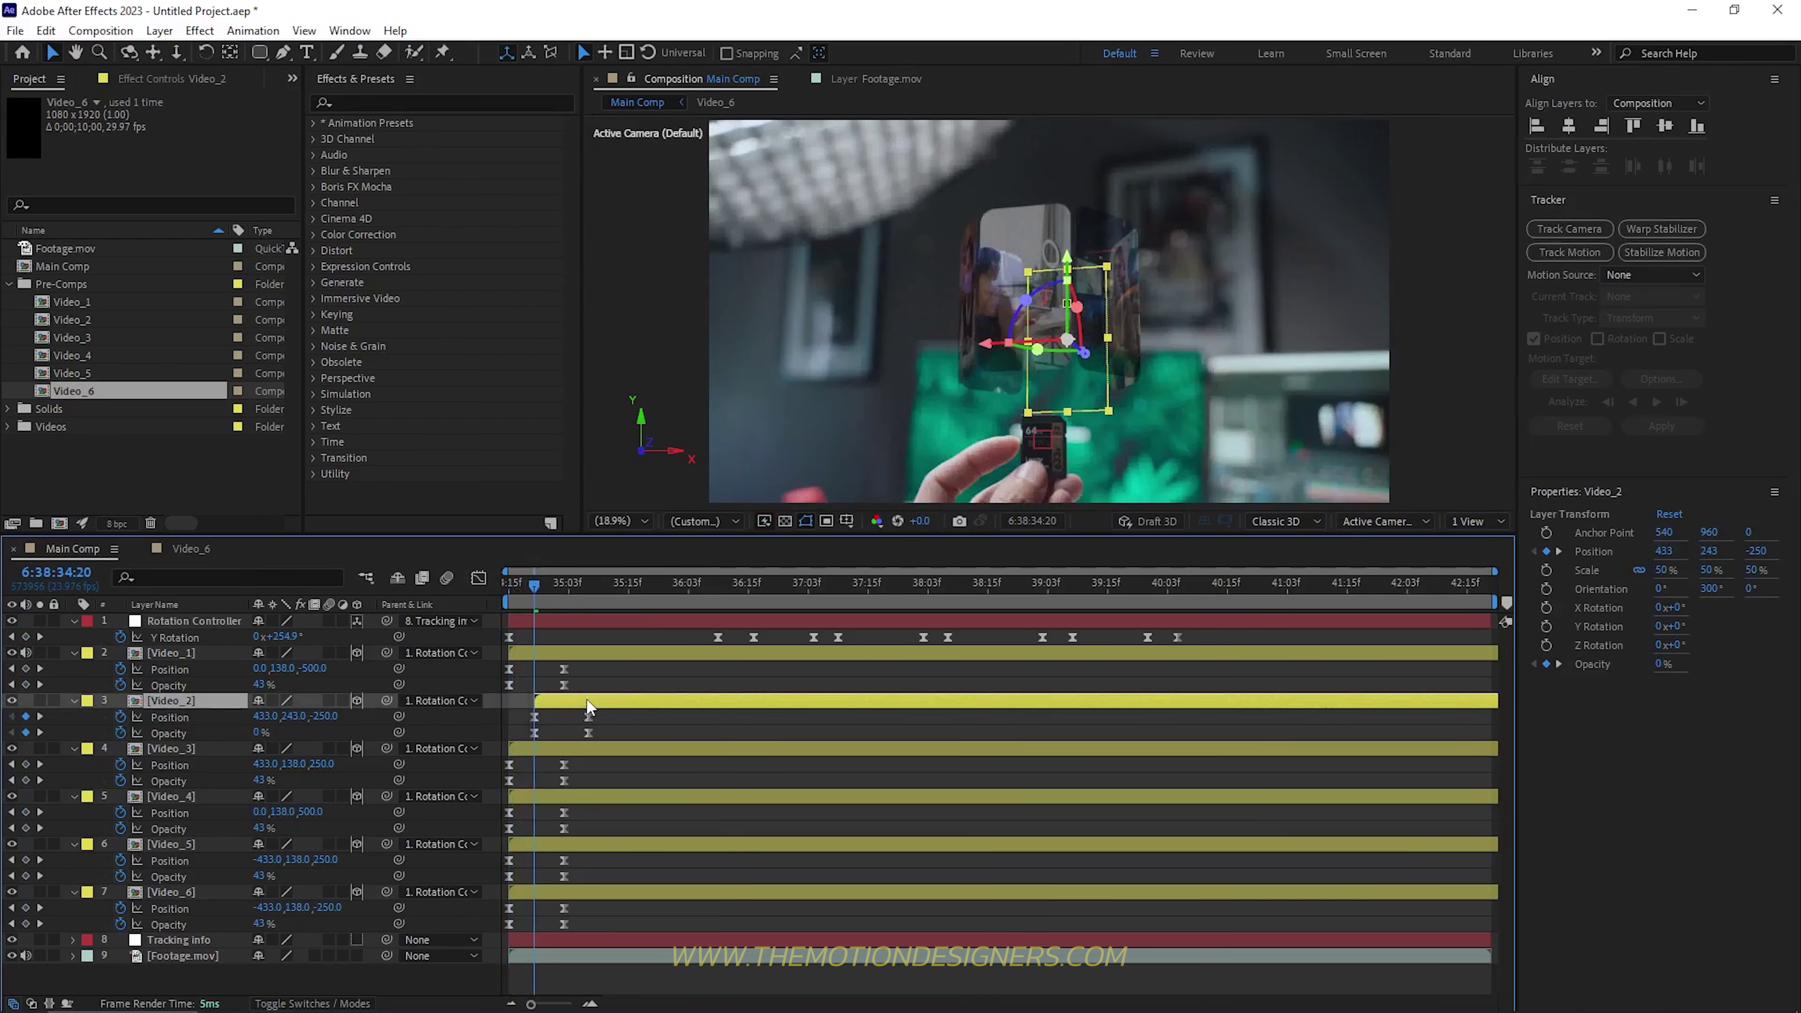
left_click_drag(536, 748, 610, 800)
left_click_drag(533, 844, 631, 855)
left_click_drag(539, 891, 663, 905)
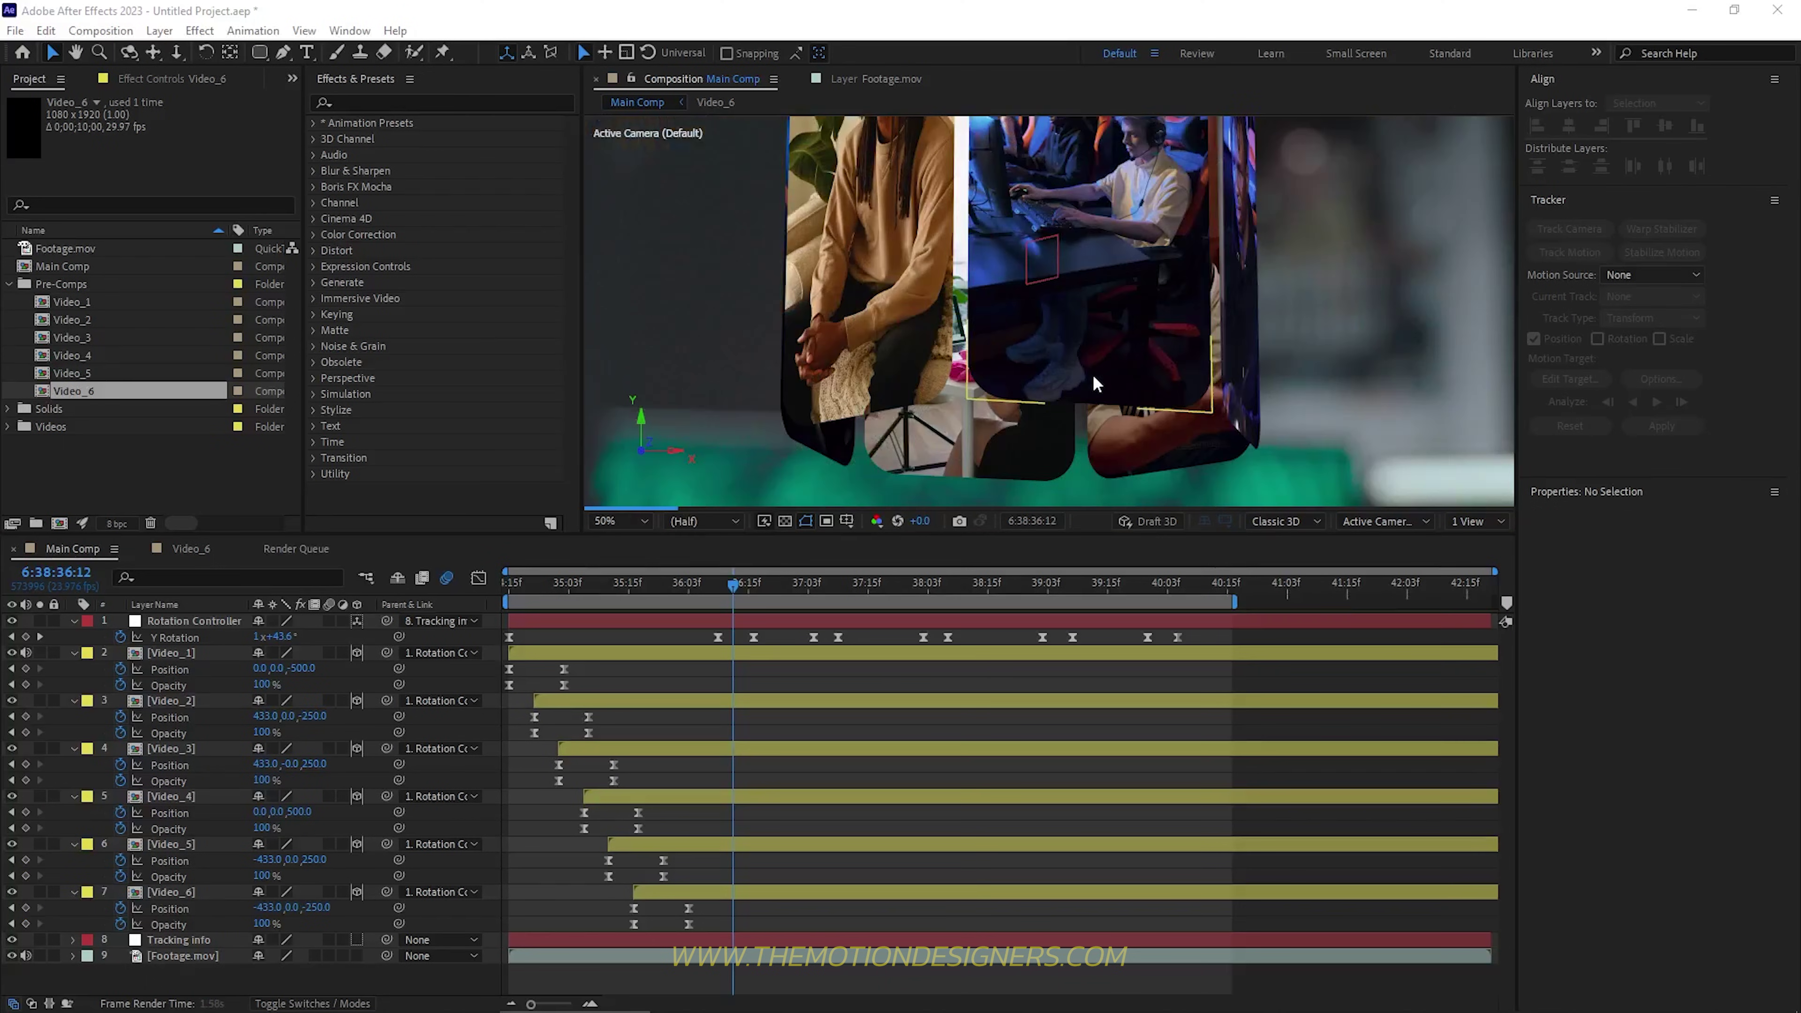
Step: Enable motion blur for the composition and for the Video_1 to Video_6 and Tracking info layers, with the video layers' properties collapsed
left_click(446, 578)
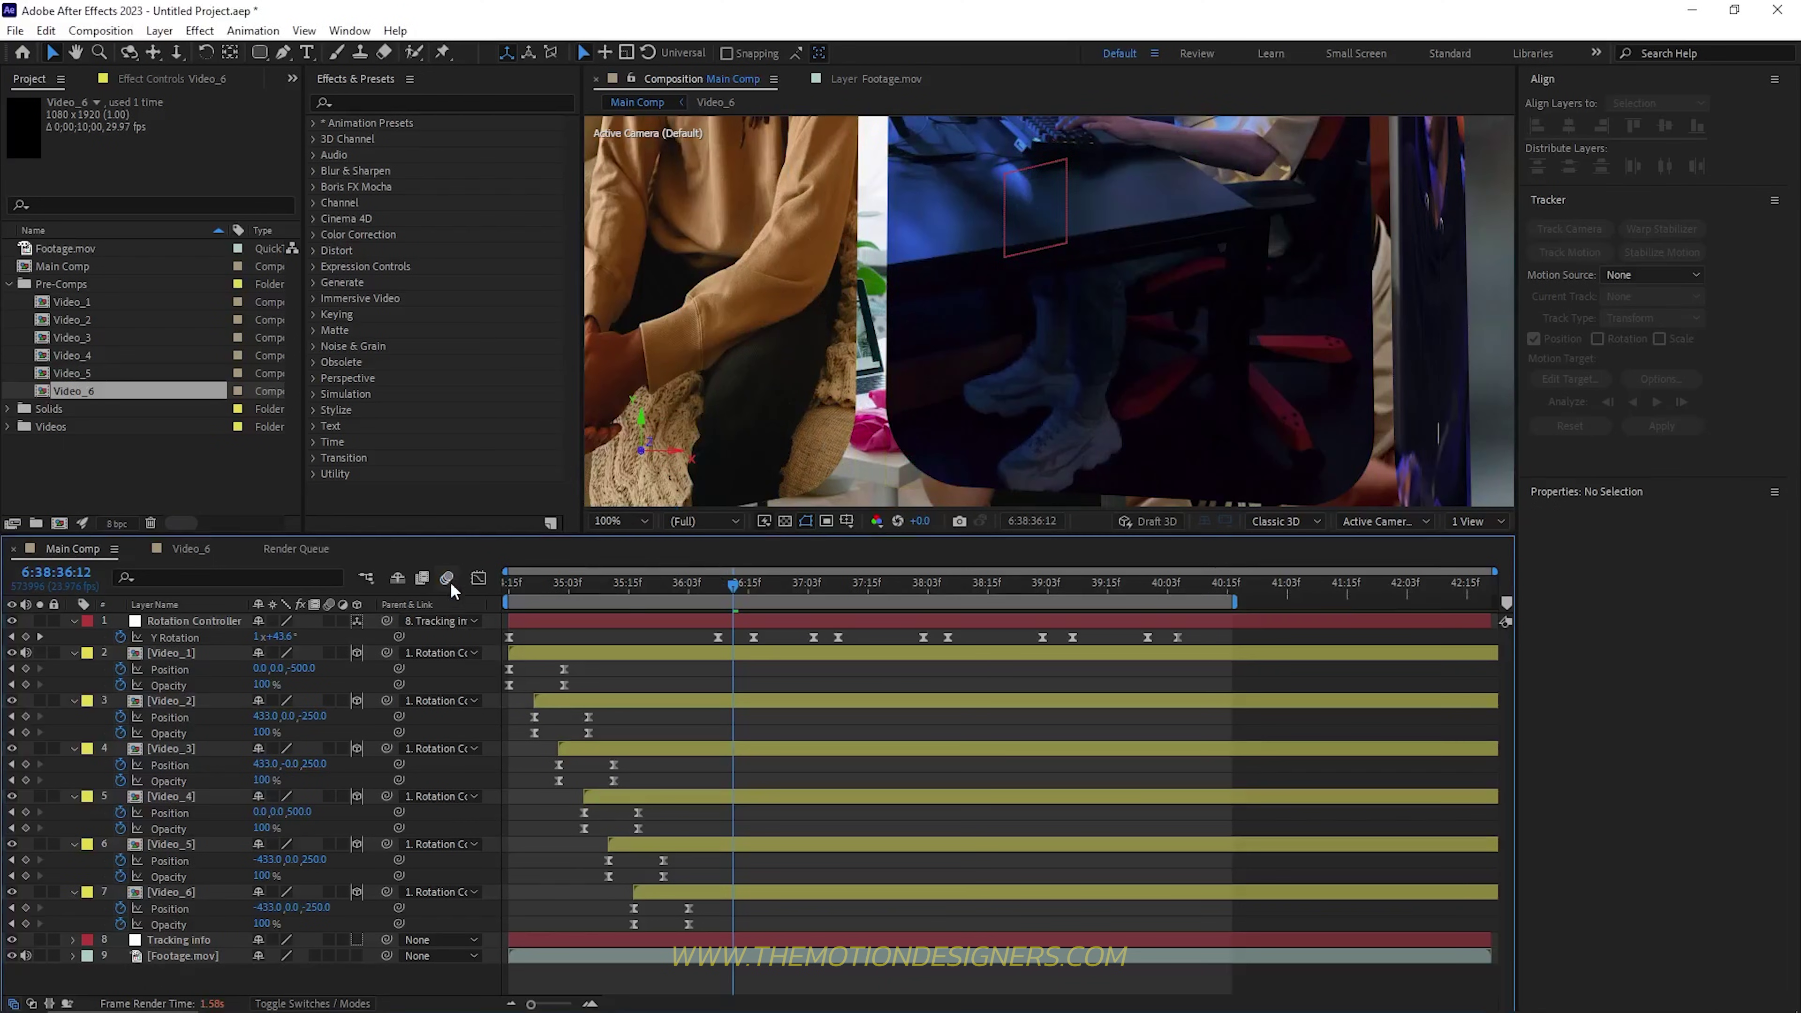
left_click(74, 652)
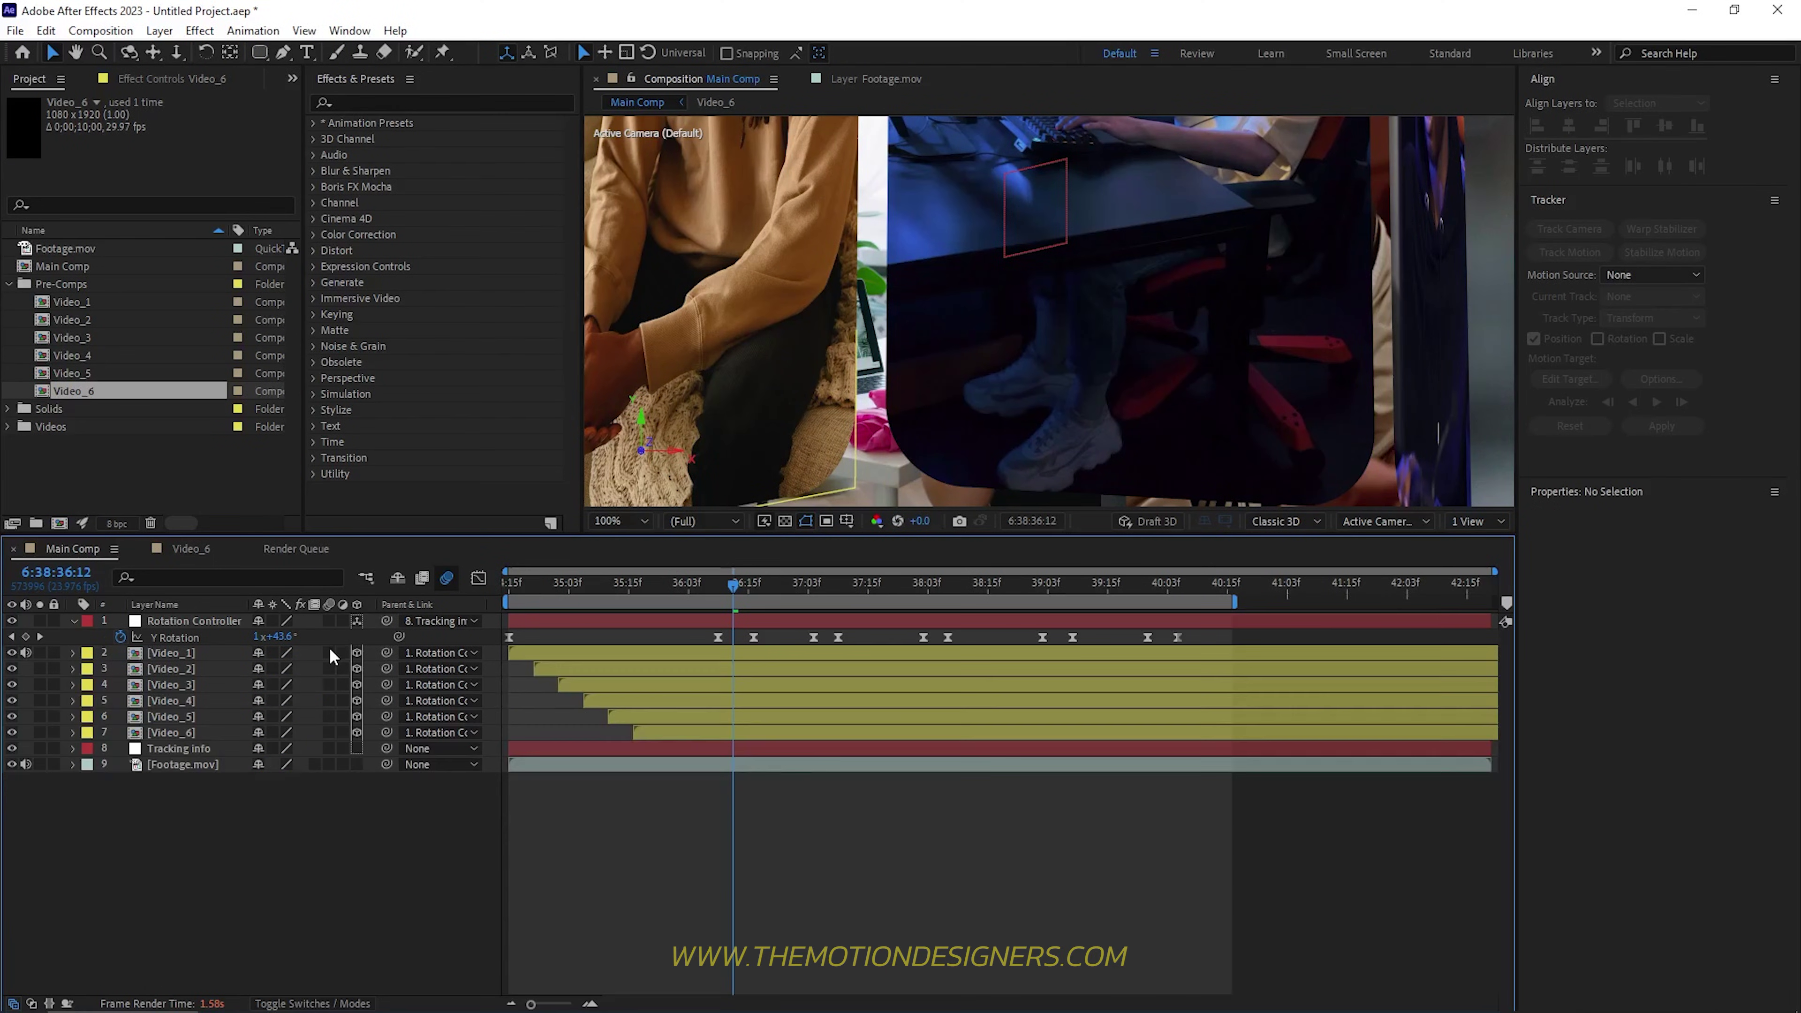
left_click_drag(329, 750, 328, 765)
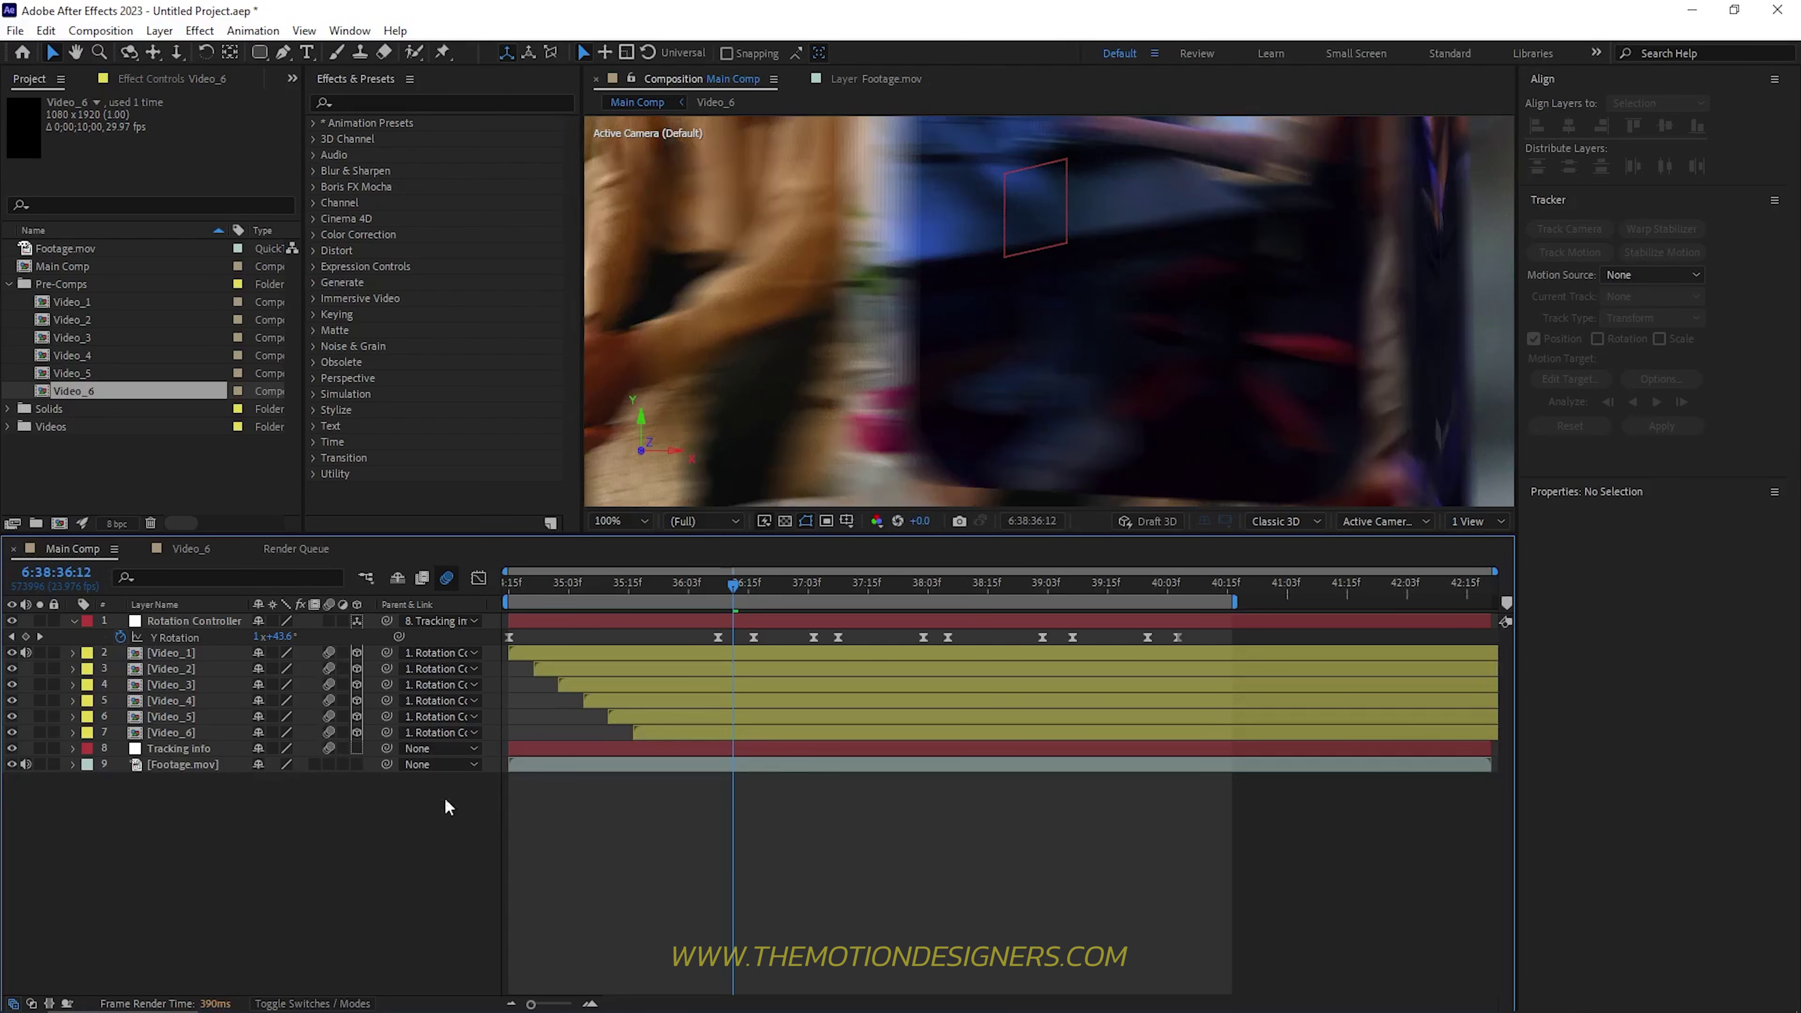